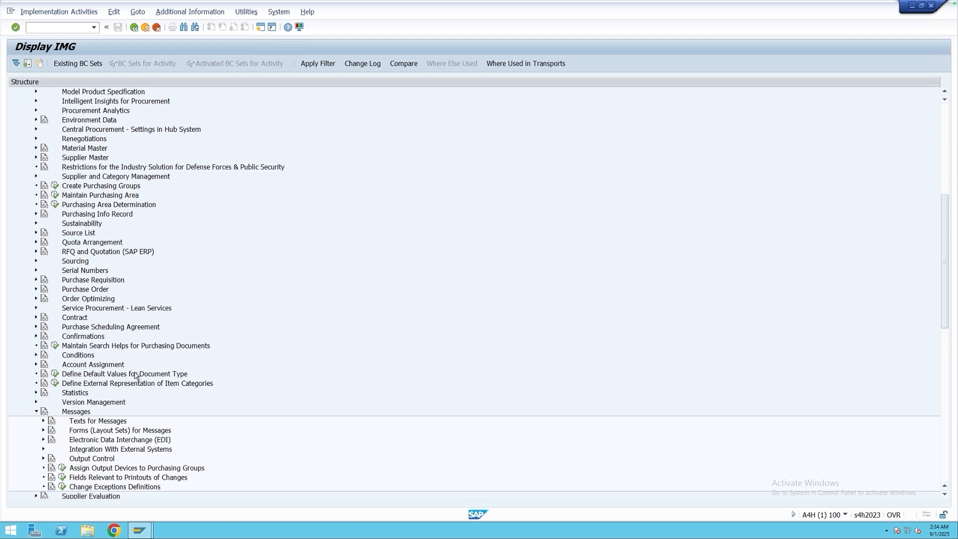
Expand the Output Control node under the purchasing Messages settings and look over its condition table, access sequence, message type and schema entries.
scroll(137, 376, down, 5)
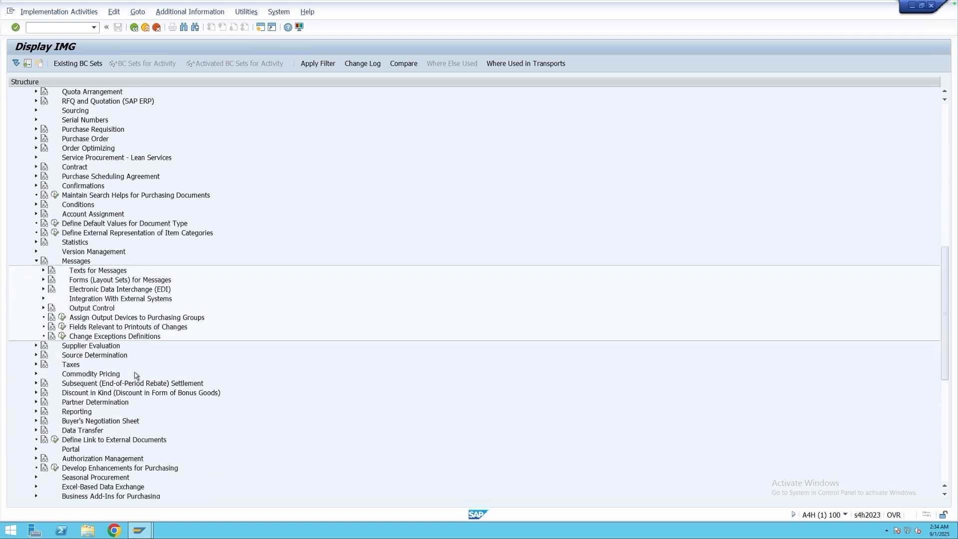
click(94, 311)
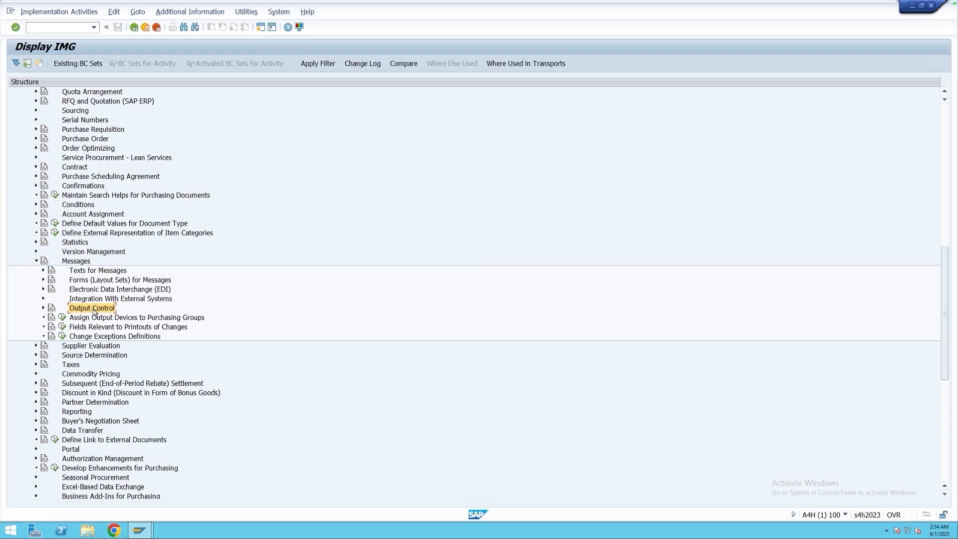
click(44, 308)
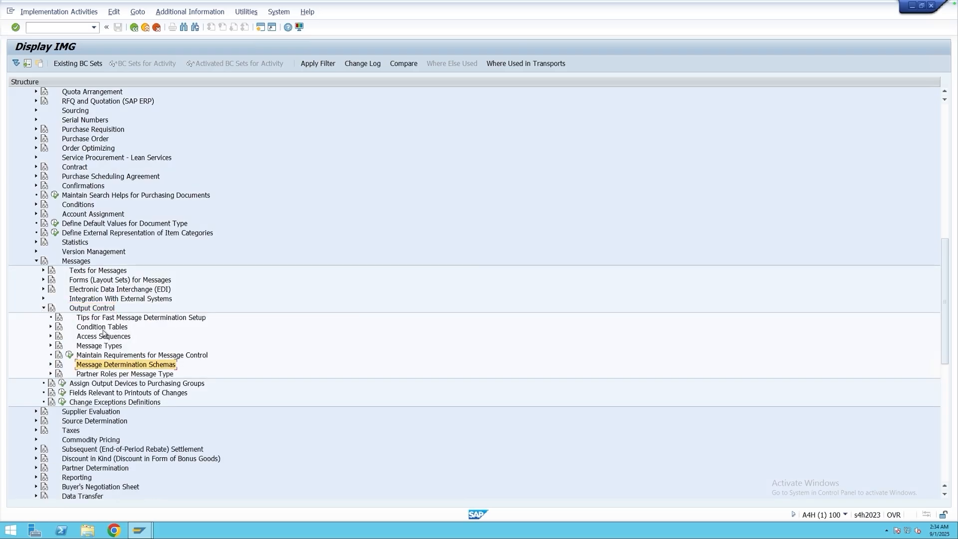
click(100, 328)
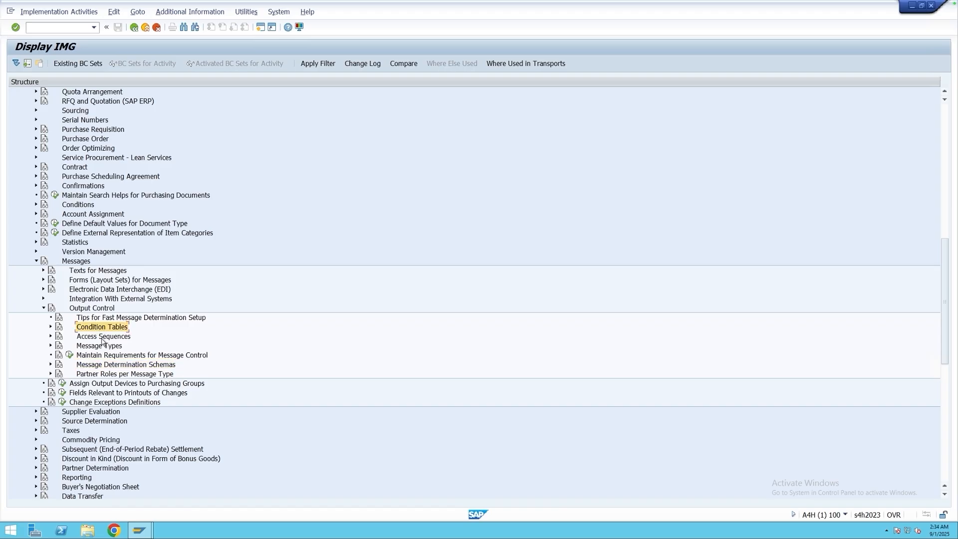
click(101, 337)
click(103, 347)
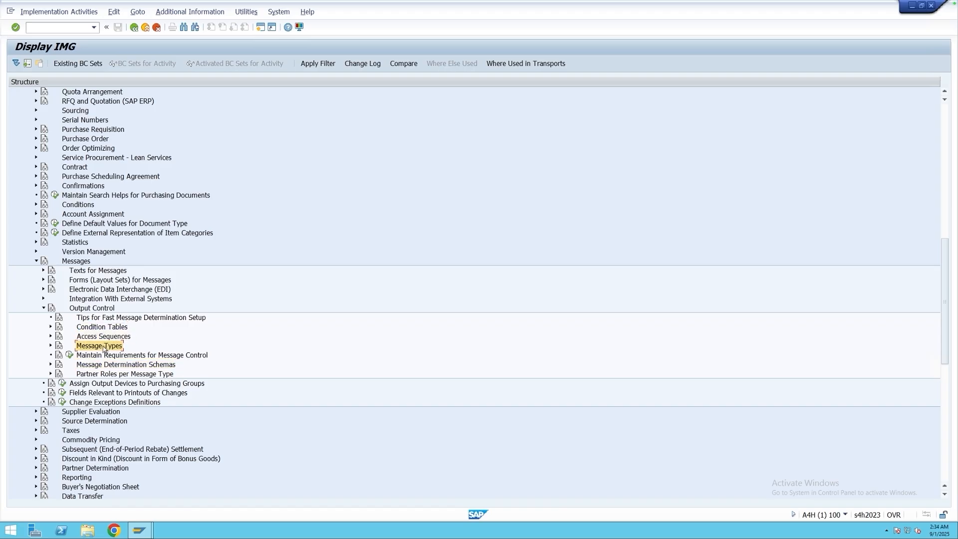
click(113, 367)
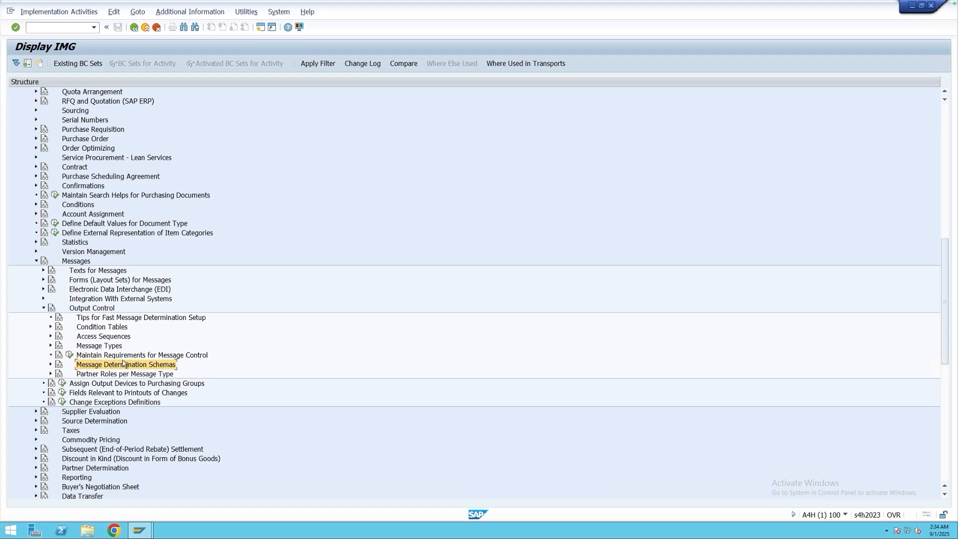
Expand Condition Tables under Output Control and look through the activities for the different purchasing documents.
click(51, 328)
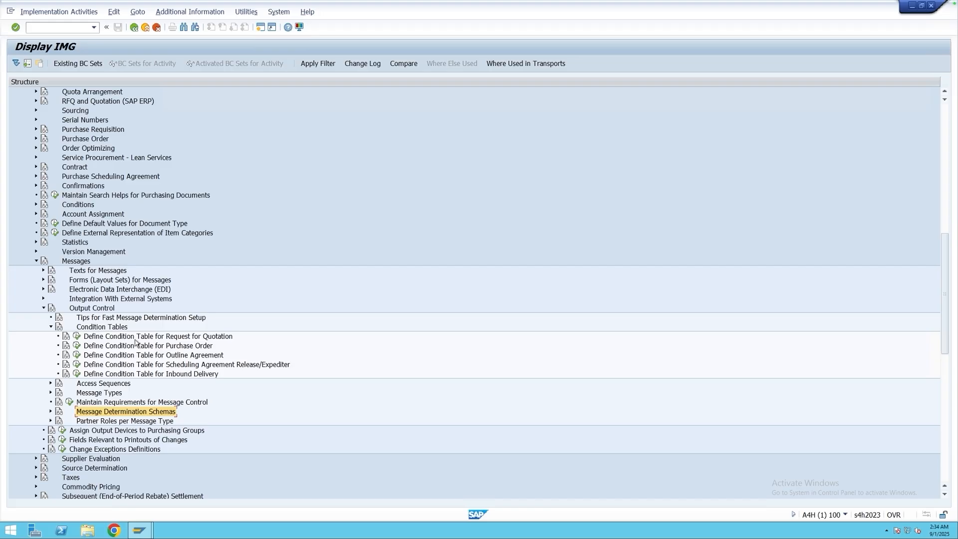
click(185, 374)
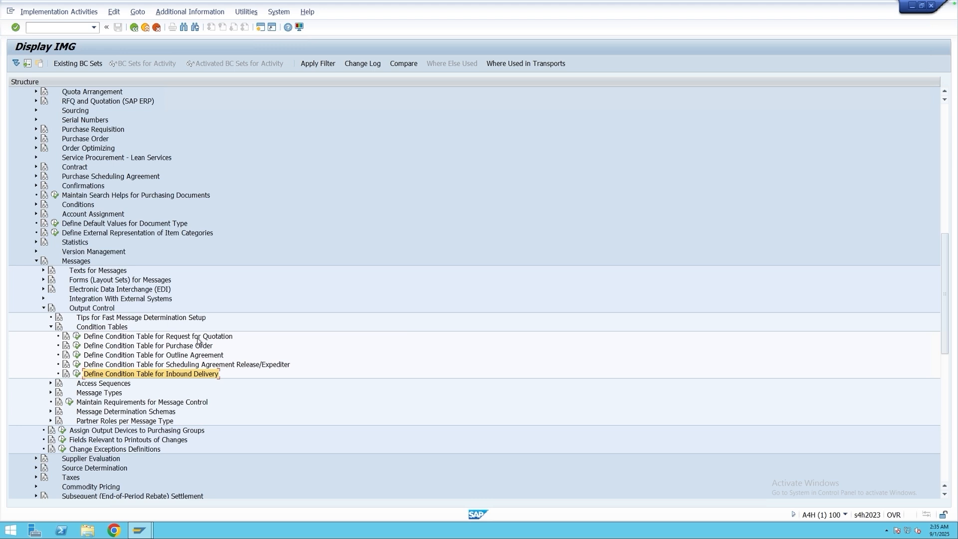
click(198, 339)
click(206, 347)
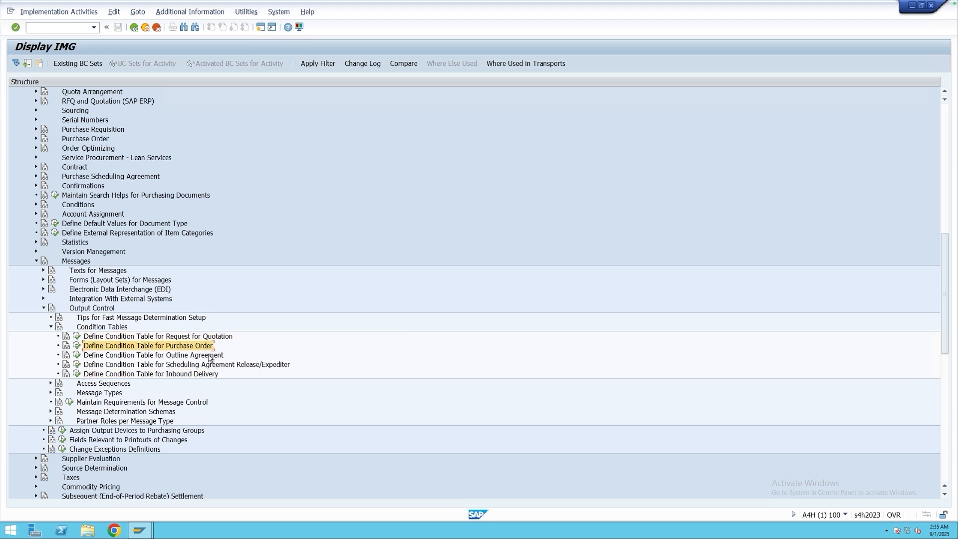
click(210, 357)
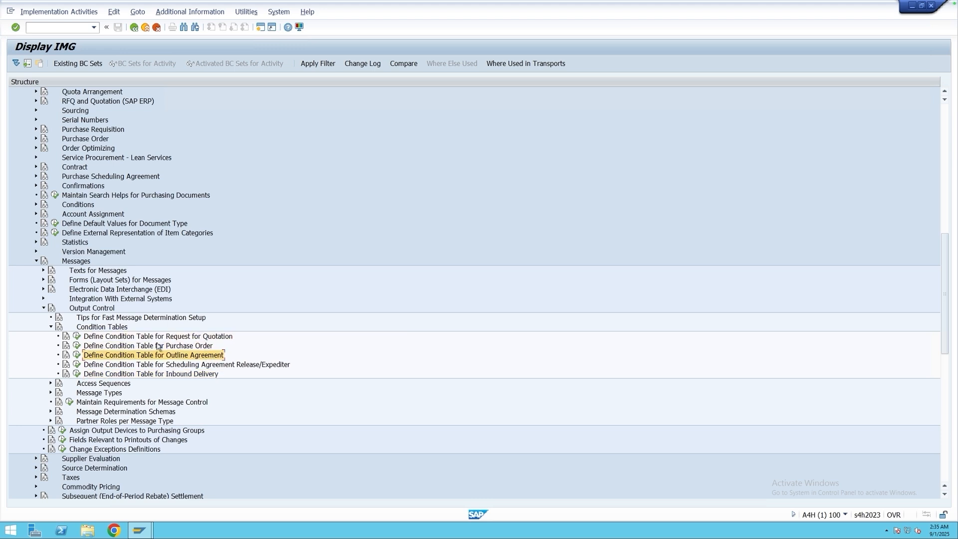
Display the purchase order output condition table 025, Doc.Type/Purch.Org/Vendor.
click(78, 347)
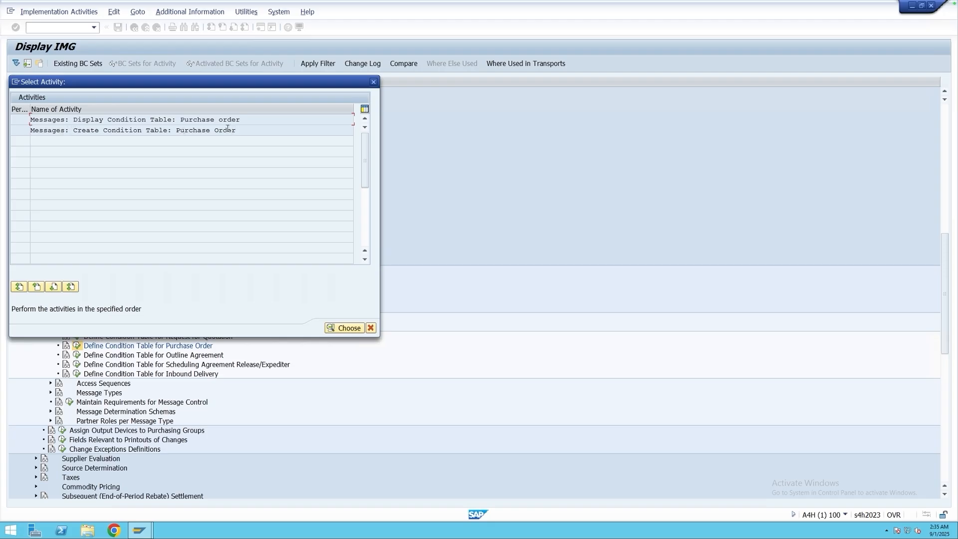
double_click(153, 120)
click(124, 82)
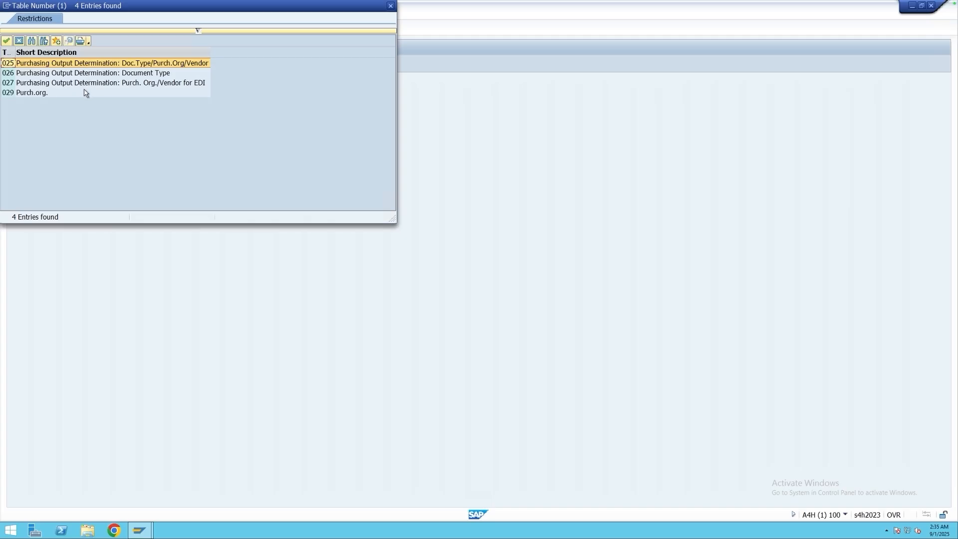
click(138, 66)
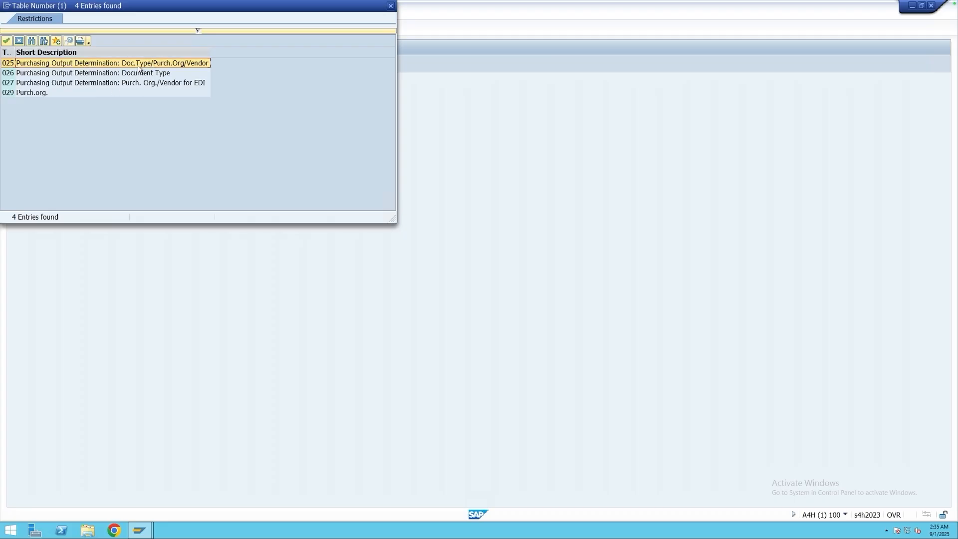
double_click(23, 66)
key(Return)
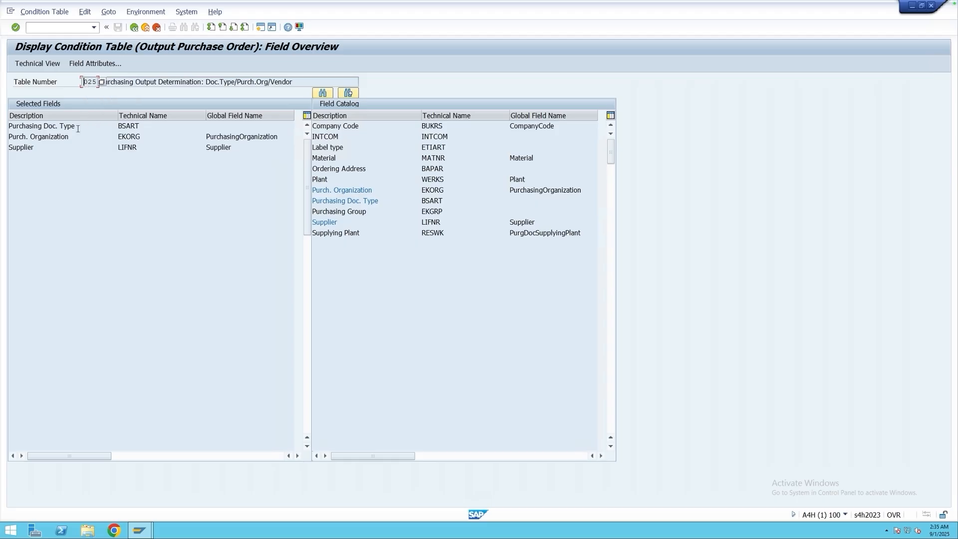
Examine the selected fields and field catalog of the condition table, and return to the IMG structure.
drag(77, 129, 9, 129)
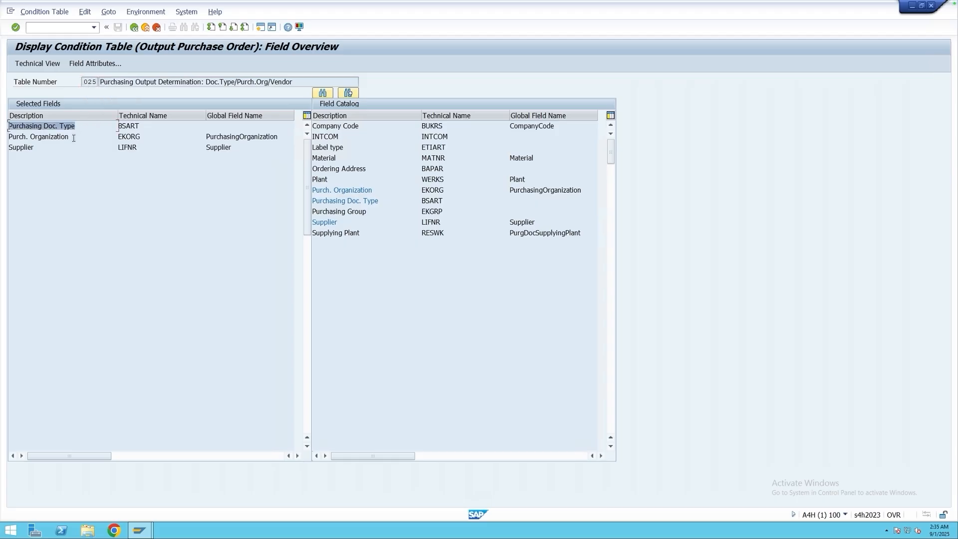
drag(73, 138, 3, 148)
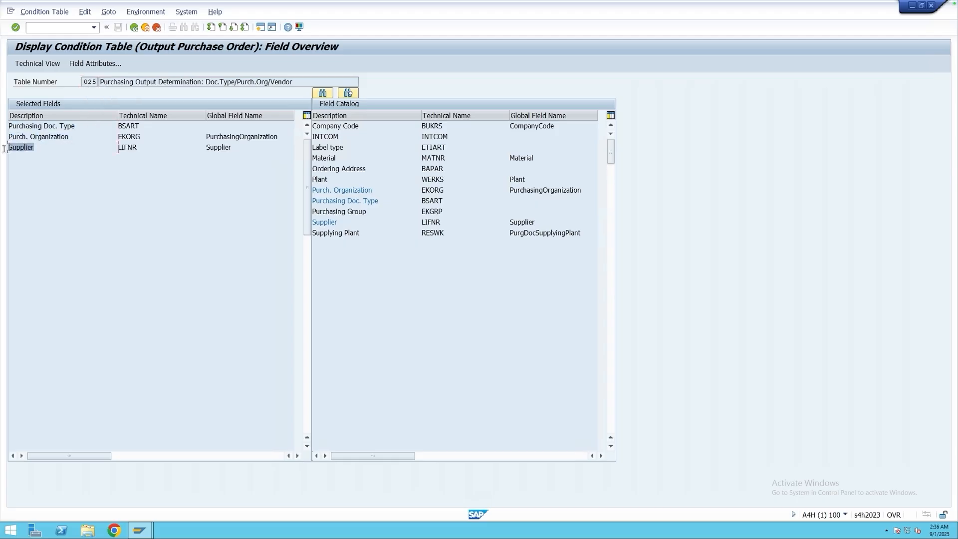
click(349, 234)
click(134, 28)
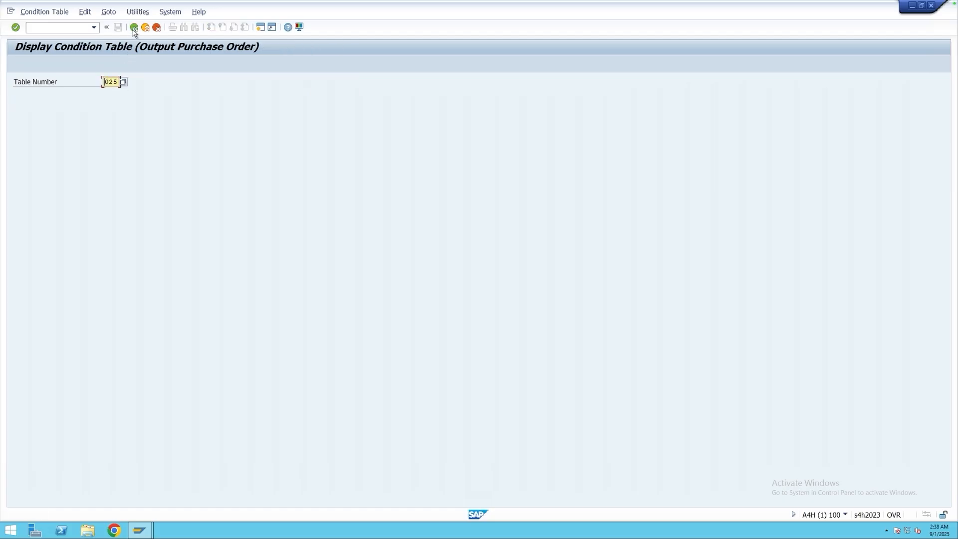
click(134, 28)
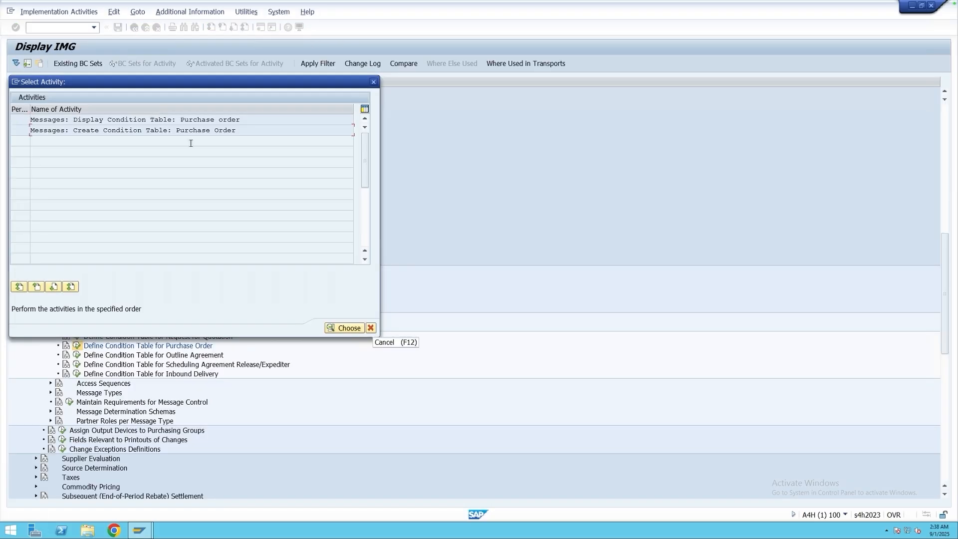
click(370, 327)
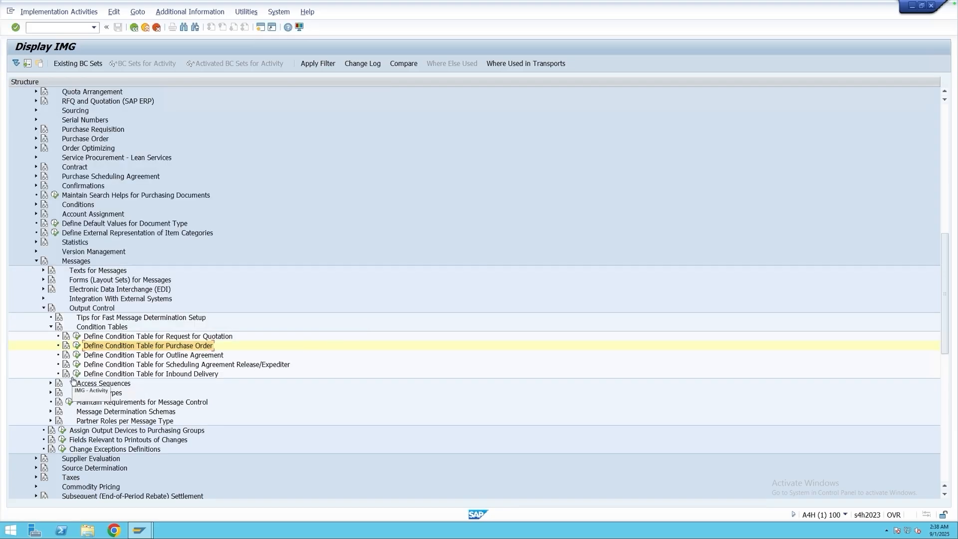
Open Define Access Sequence for Purchase Order under Access Sequences, accepting the cross-client caution.
click(51, 383)
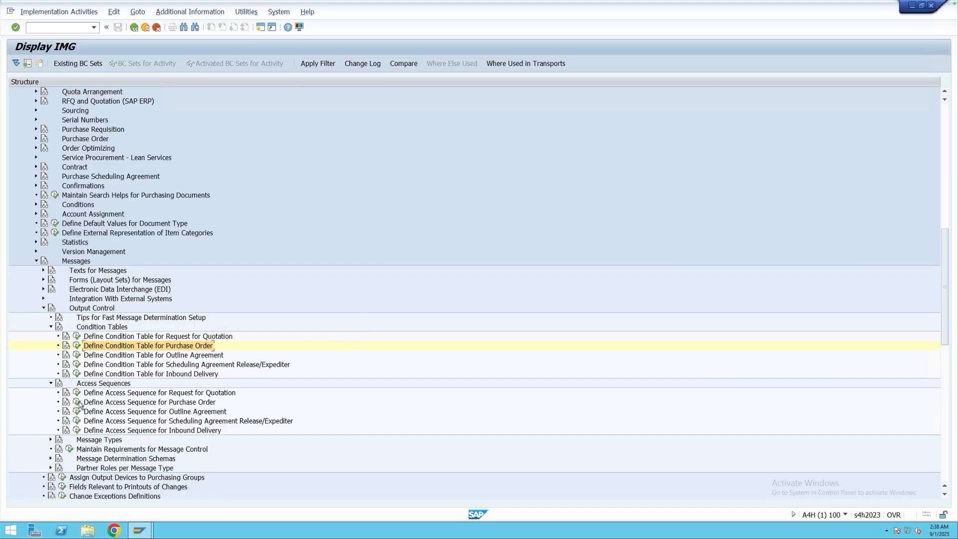
click(137, 405)
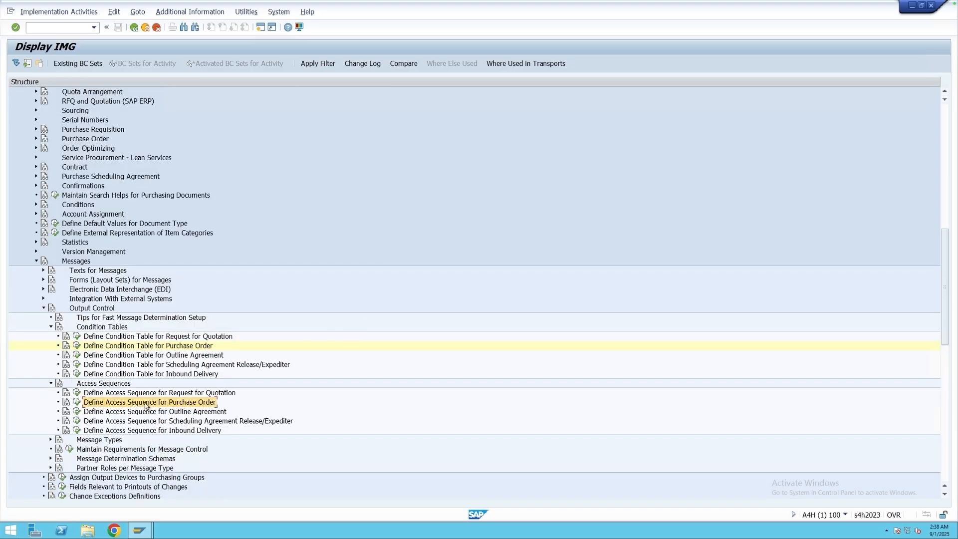
click(77, 402)
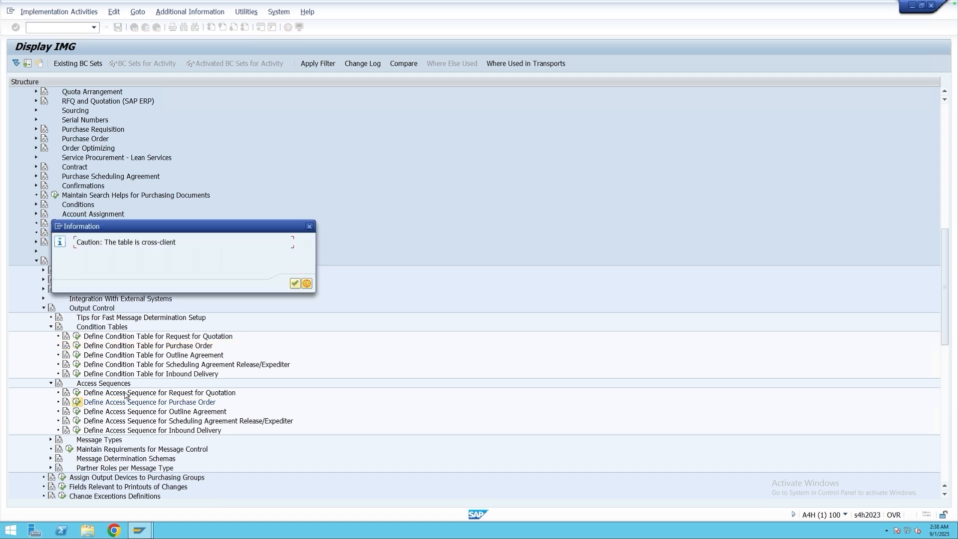
click(295, 284)
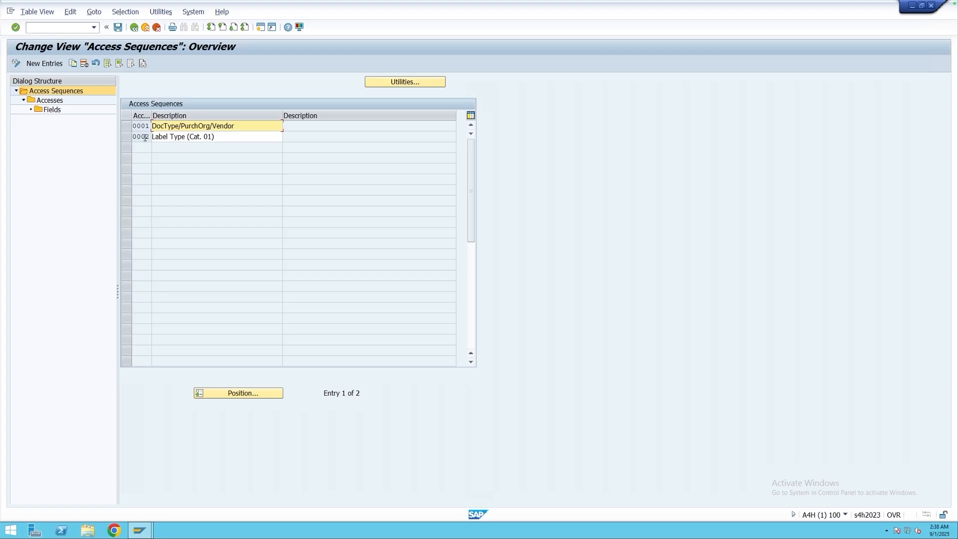
Open the accesses of access sequence 0001 and examine their descriptions, condition tables and requirement settings.
click(127, 126)
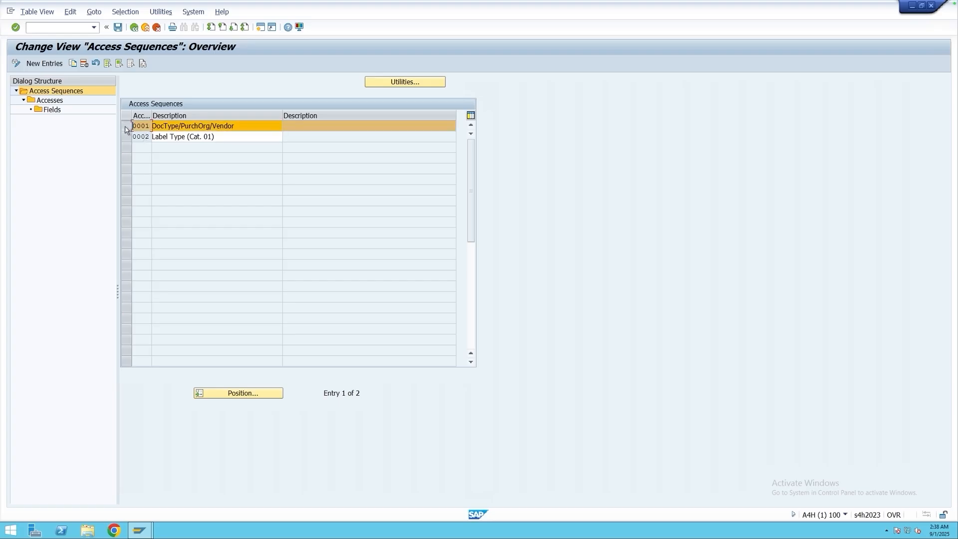
double_click(49, 101)
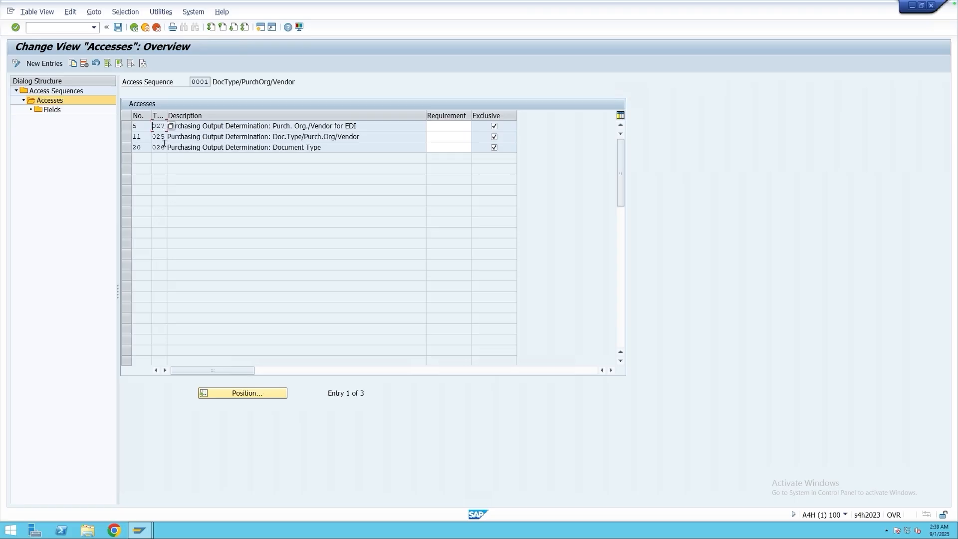
key(Tab)
drag(365, 126, 167, 127)
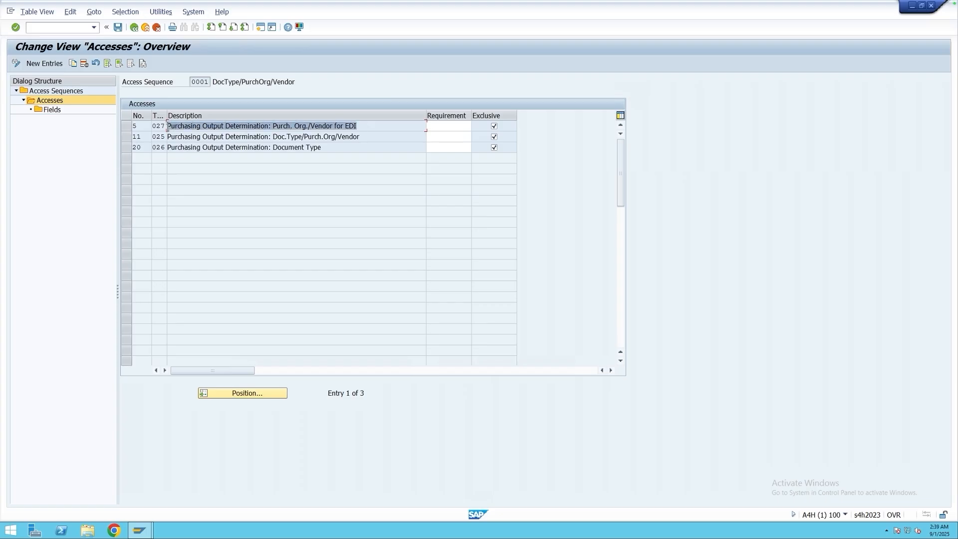
drag(362, 138, 307, 155)
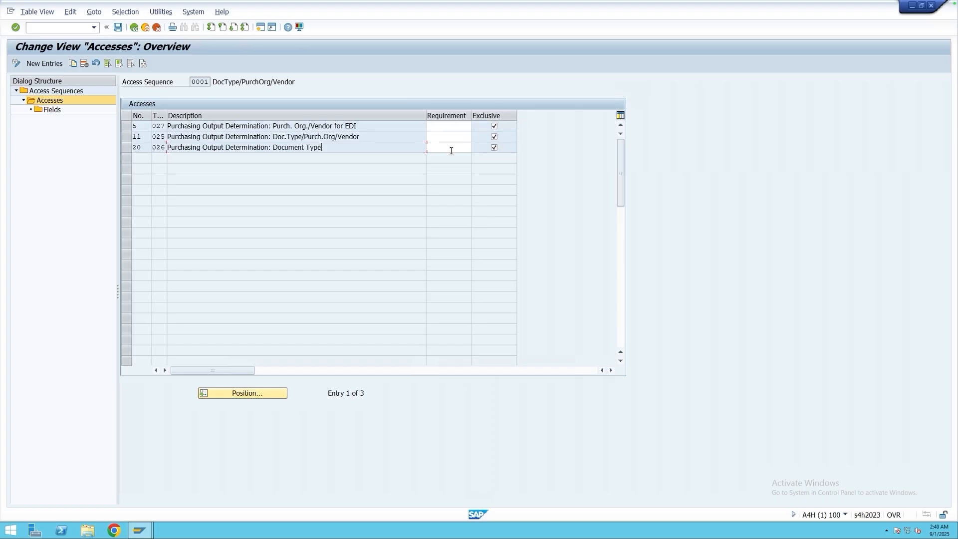
click(450, 126)
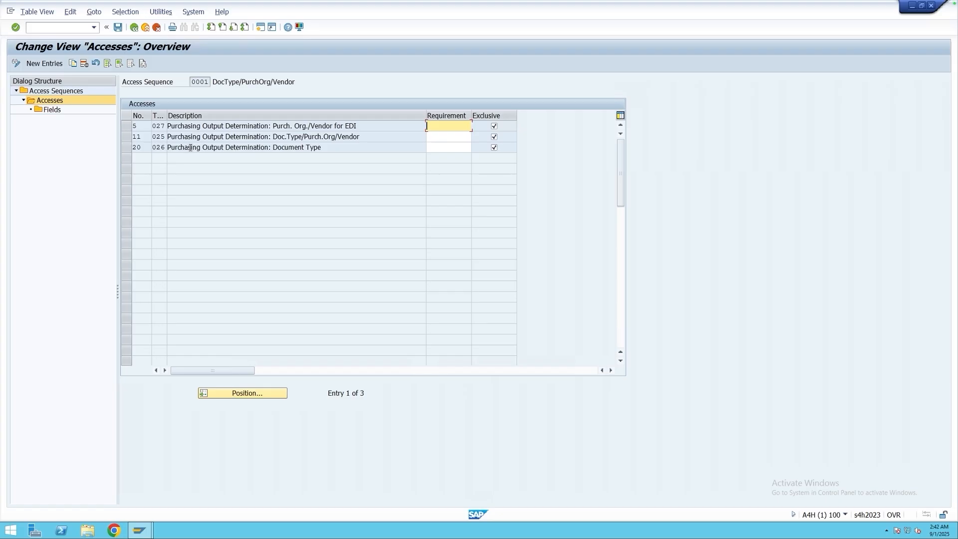
click(295, 140)
View the fields of access 11 for table 025, and leave the access sequence maintenance without saving.
click(127, 139)
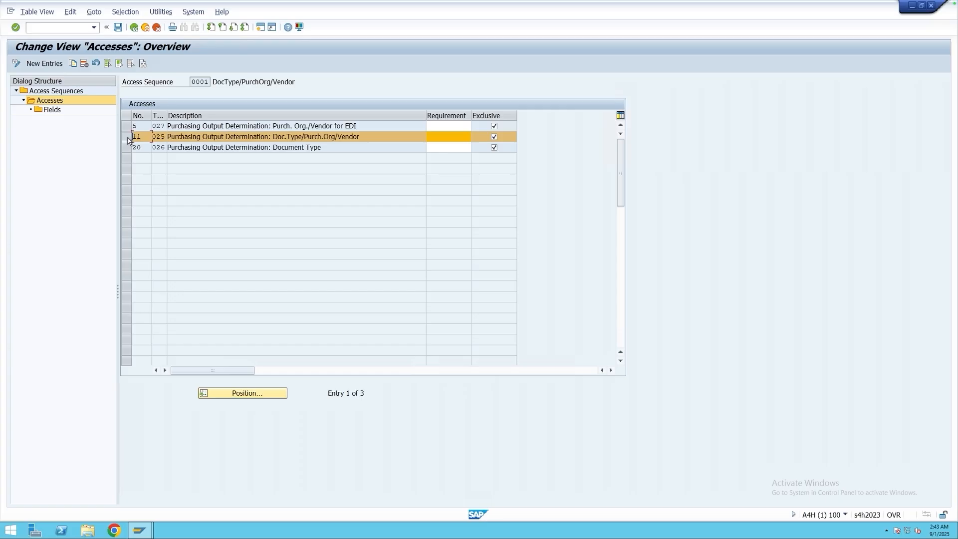
double_click(50, 110)
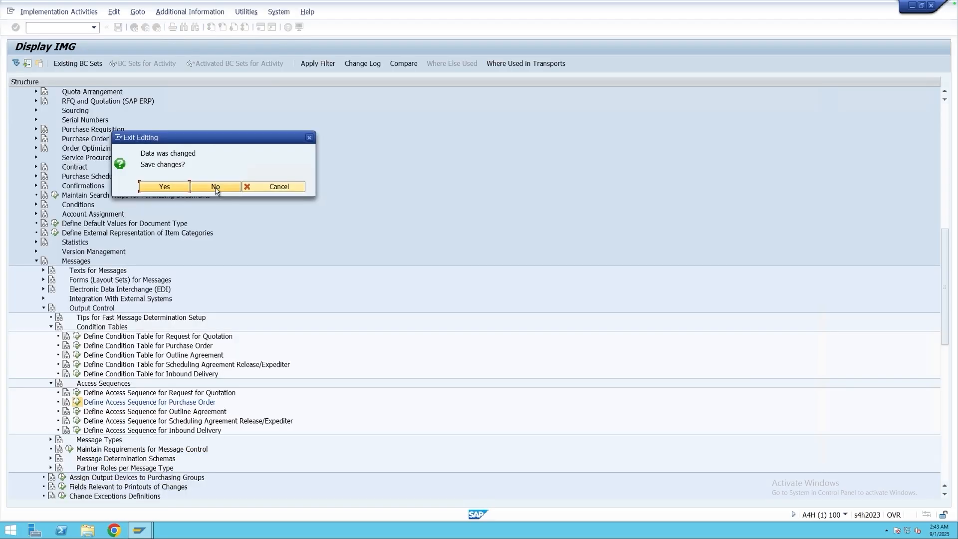
click(216, 189)
click(216, 189)
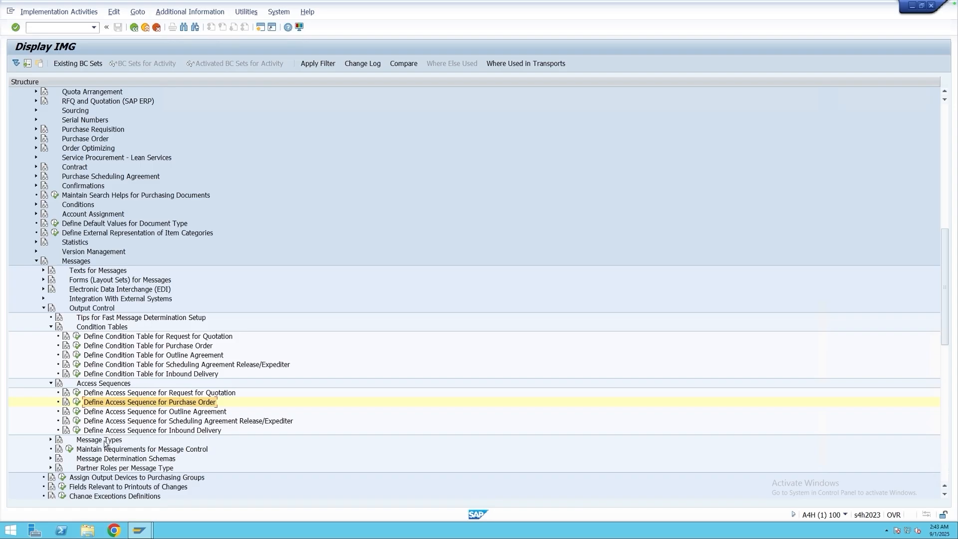
Start Define Message Types for Purchase Order under Message Types and review the activities offered for selection.
click(50, 440)
click(164, 458)
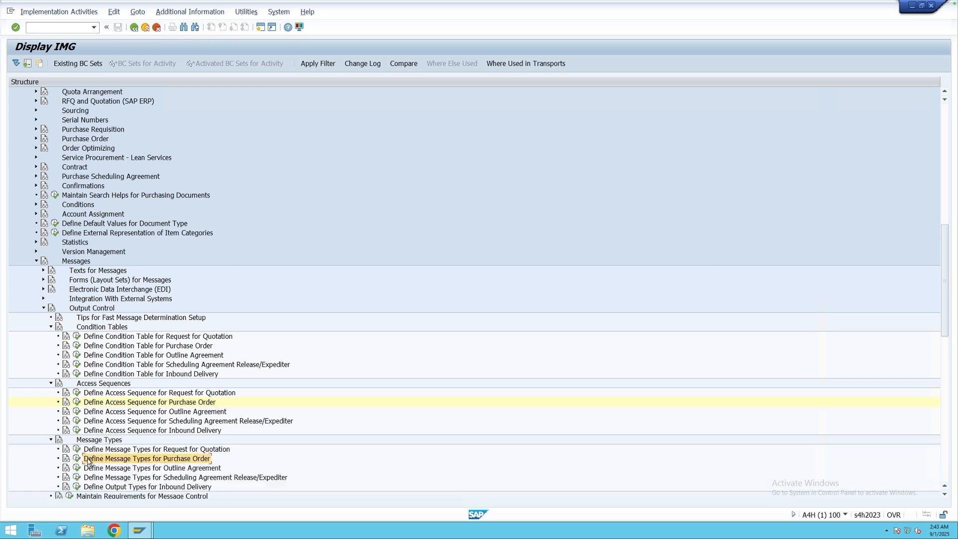
click(77, 458)
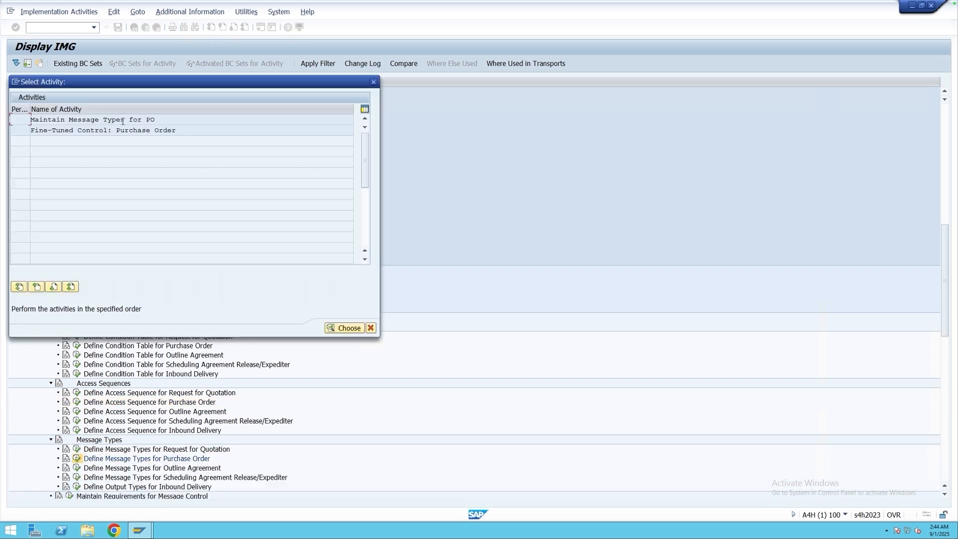
drag(71, 121, 152, 121)
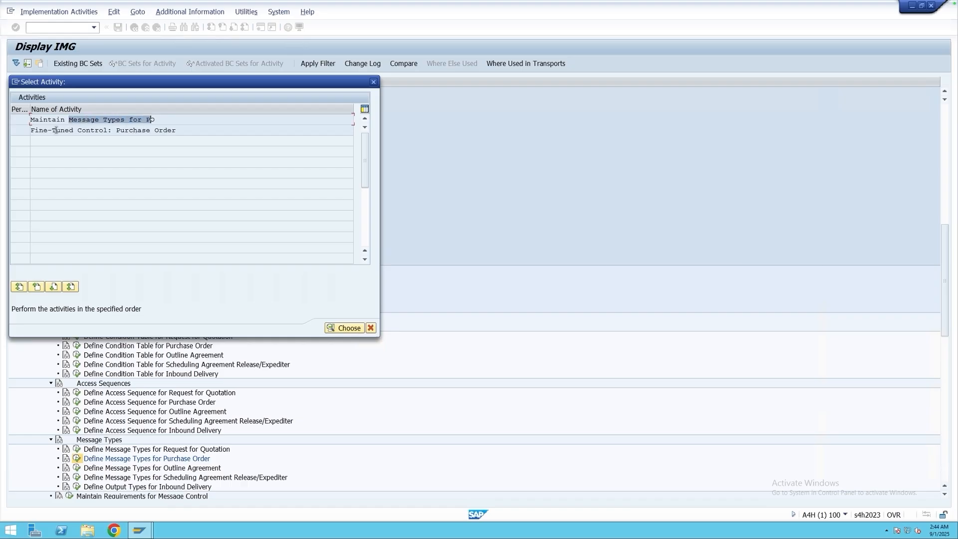
drag(56, 130, 177, 130)
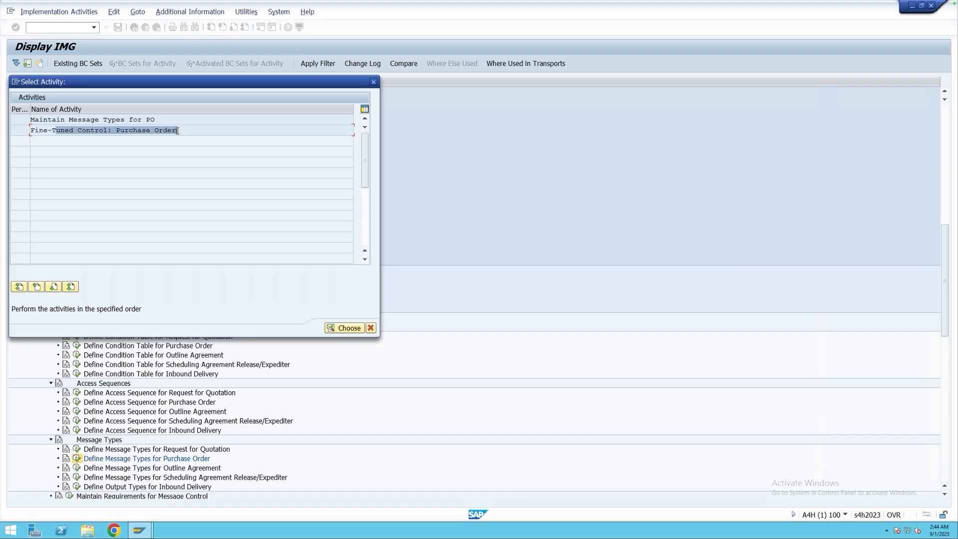
Open Maintain Message Types for PO and display the details of output type NEU for purchase orders.
click(95, 129)
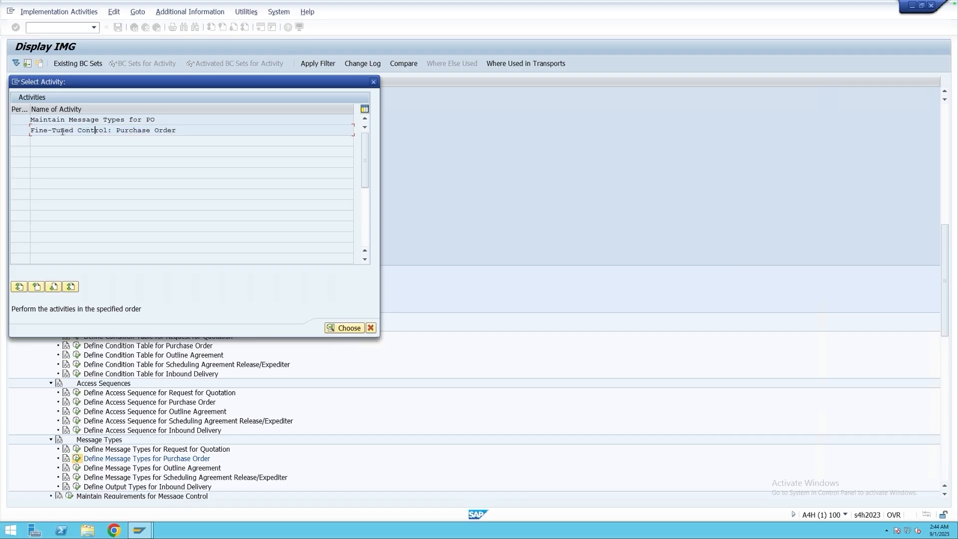
double_click(141, 120)
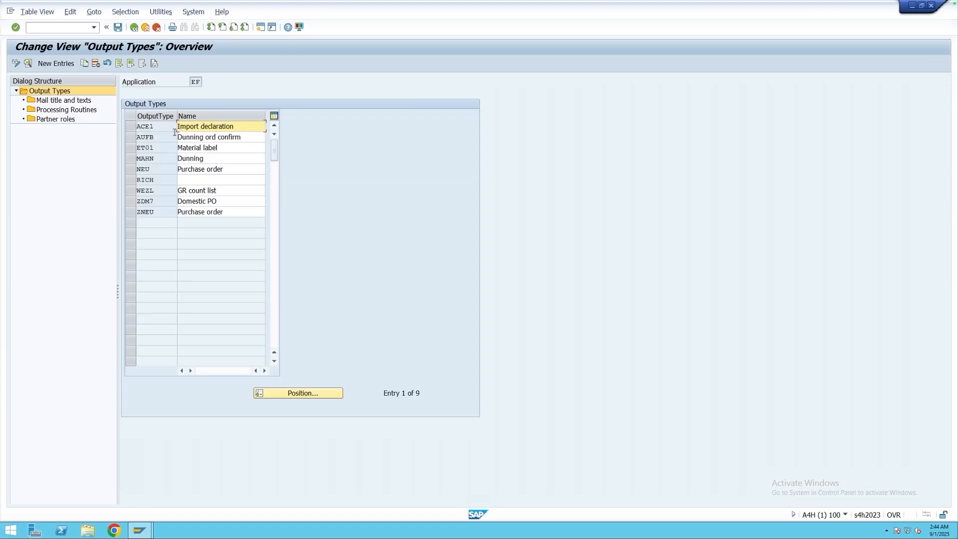
click(154, 169)
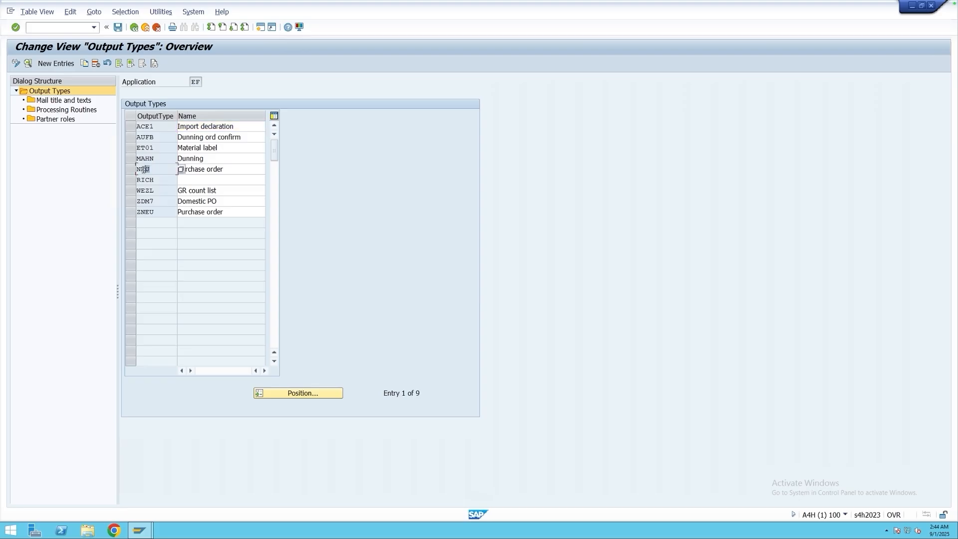
drag(144, 170, 136, 171)
double_click(150, 170)
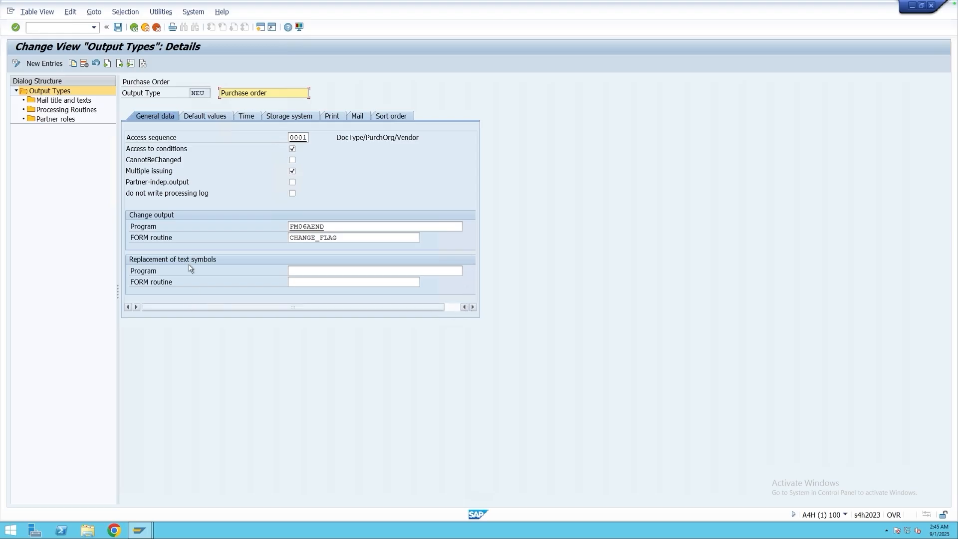
Examine the general data of output type NEU, including its access sequence, condition access and change restriction settings.
drag(208, 95, 190, 94)
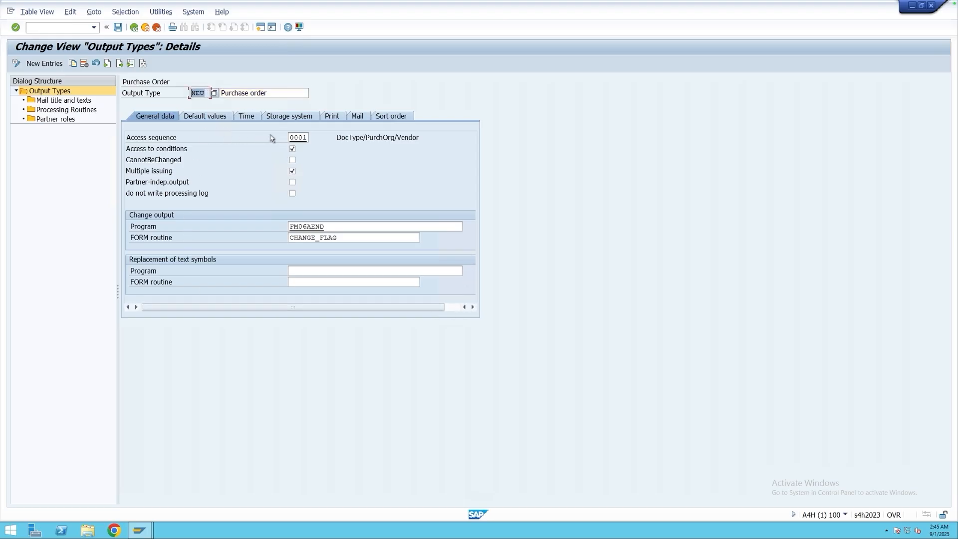
click(304, 137)
drag(304, 138, 288, 138)
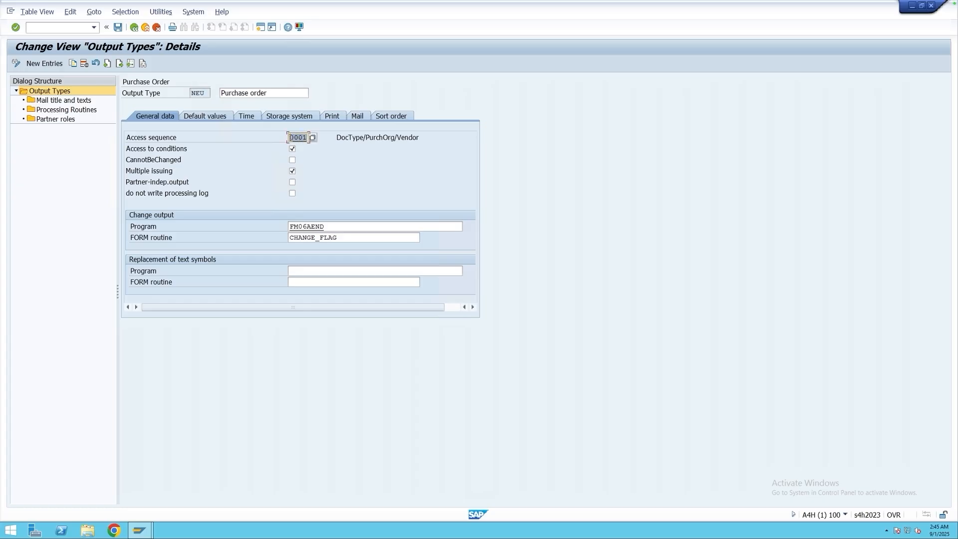
drag(204, 93, 189, 94)
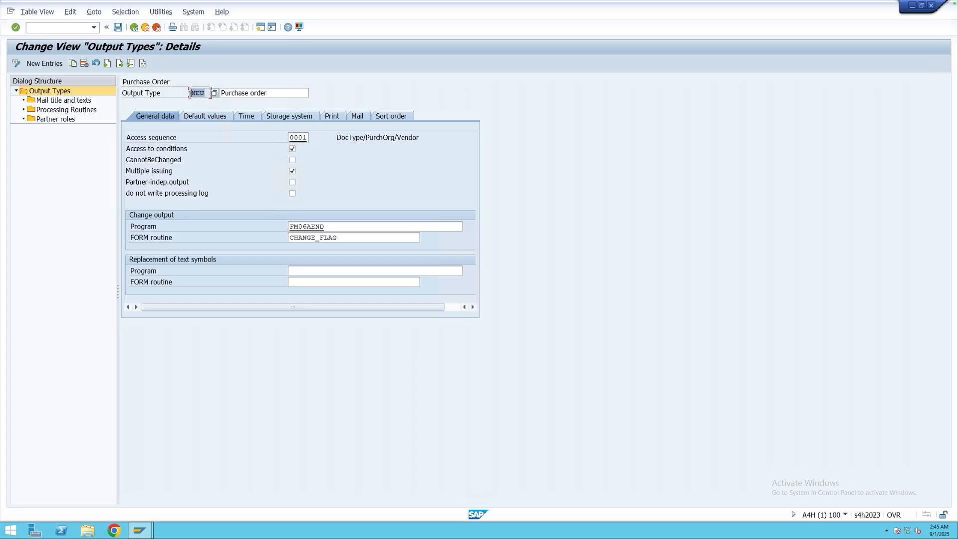
click(305, 138)
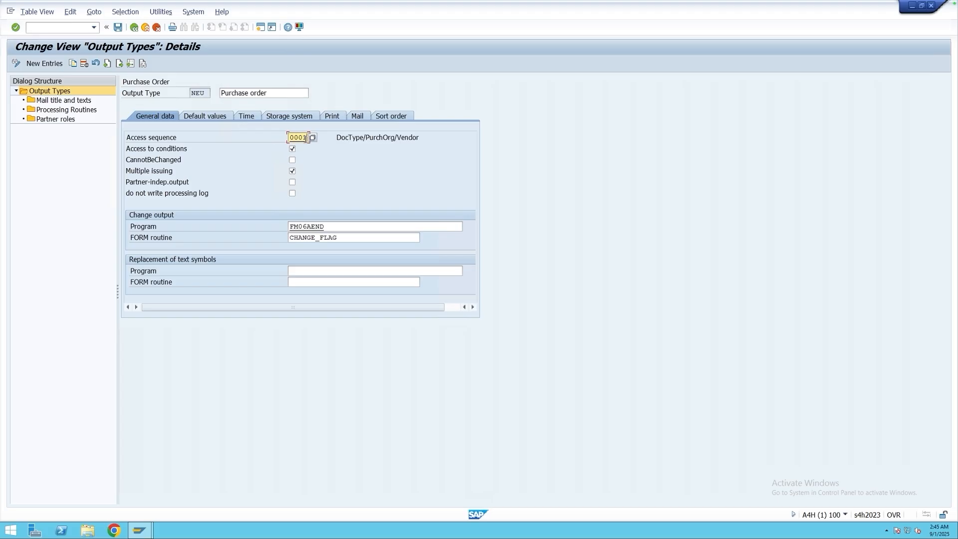
click(199, 93)
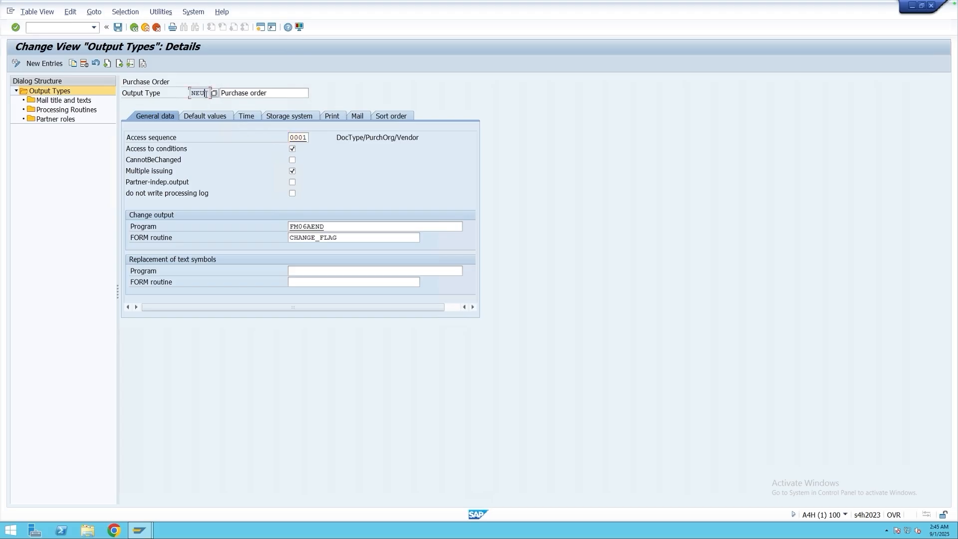
click(307, 138)
click(206, 93)
click(309, 138)
click(292, 150)
click(292, 161)
click(205, 93)
key(Tab)
Review the default values of output type NEU, selecting dispatch time 4 Send immediately (when saving the application) and checking the partner function.
click(198, 116)
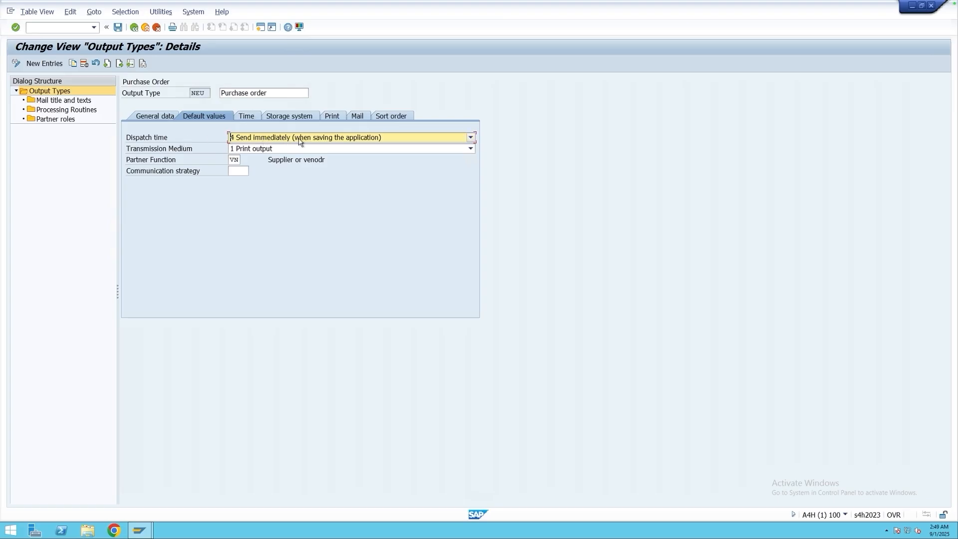
click(357, 142)
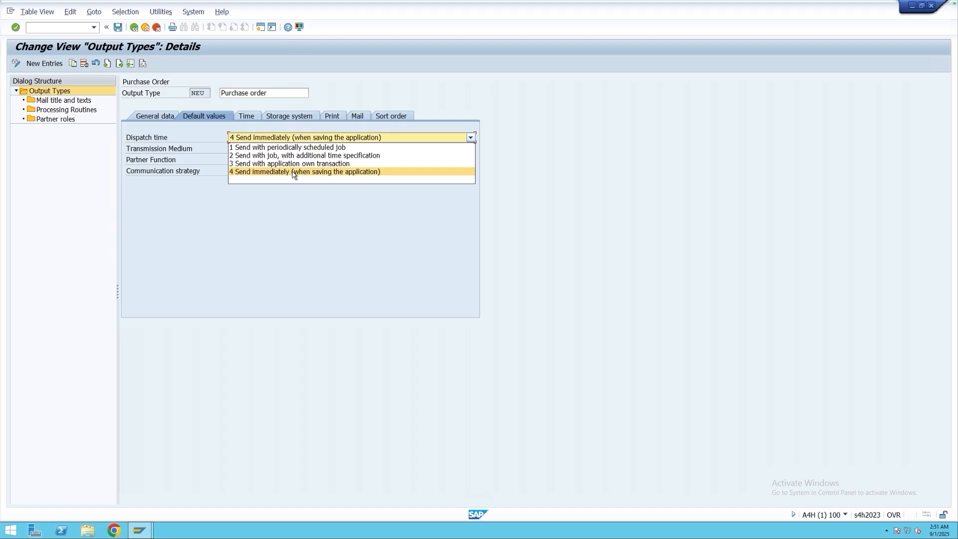
click(294, 172)
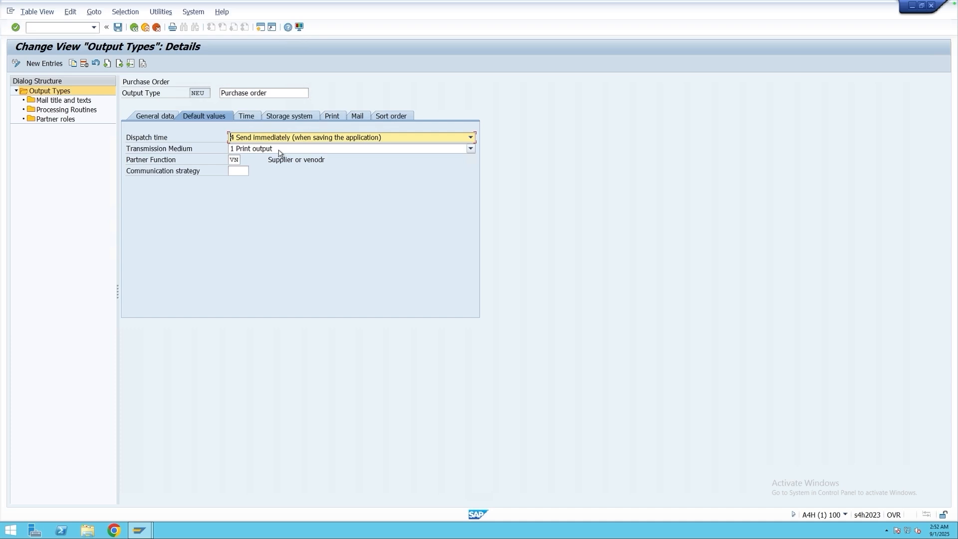
click(232, 159)
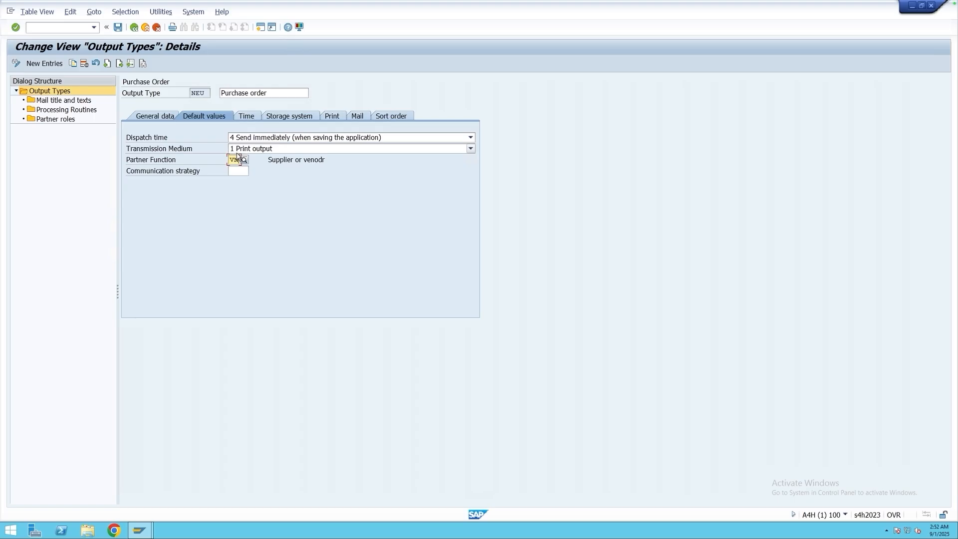
double_click(209, 93)
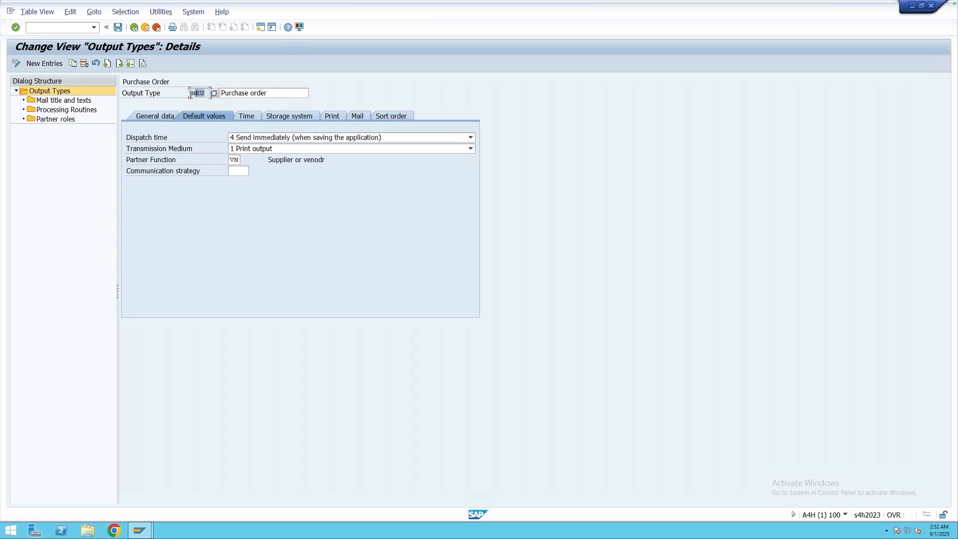
Examine the timing restrictions of output type NEU and compare them with its default dispatch time.
click(248, 118)
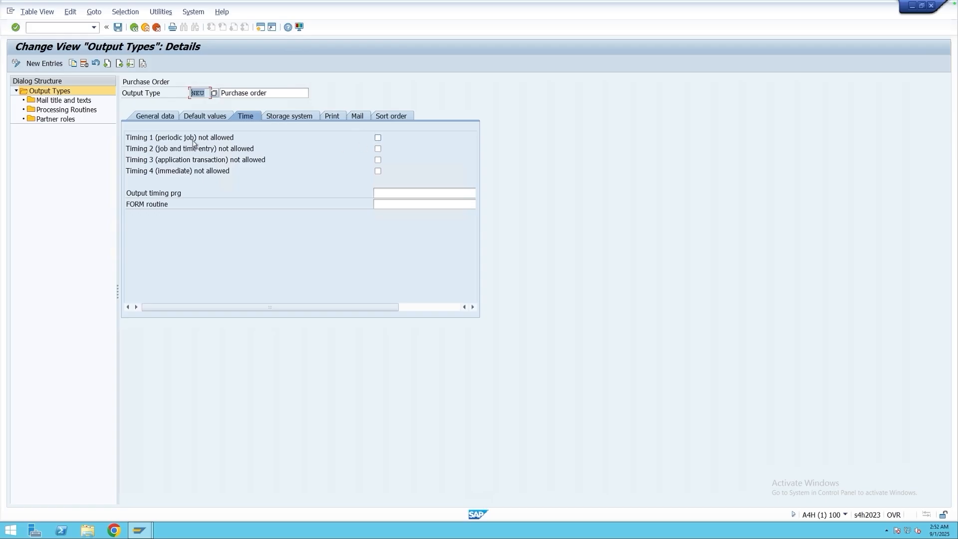
click(215, 118)
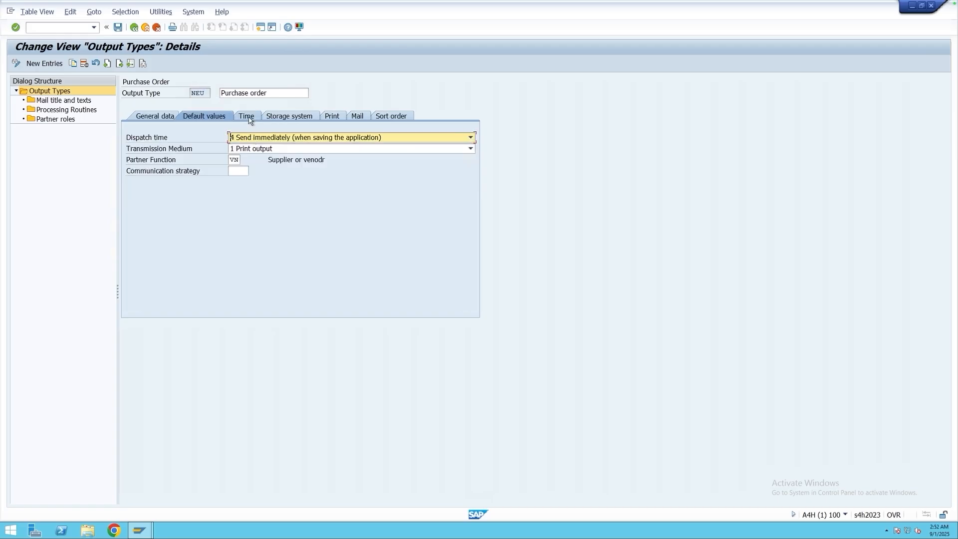
click(248, 117)
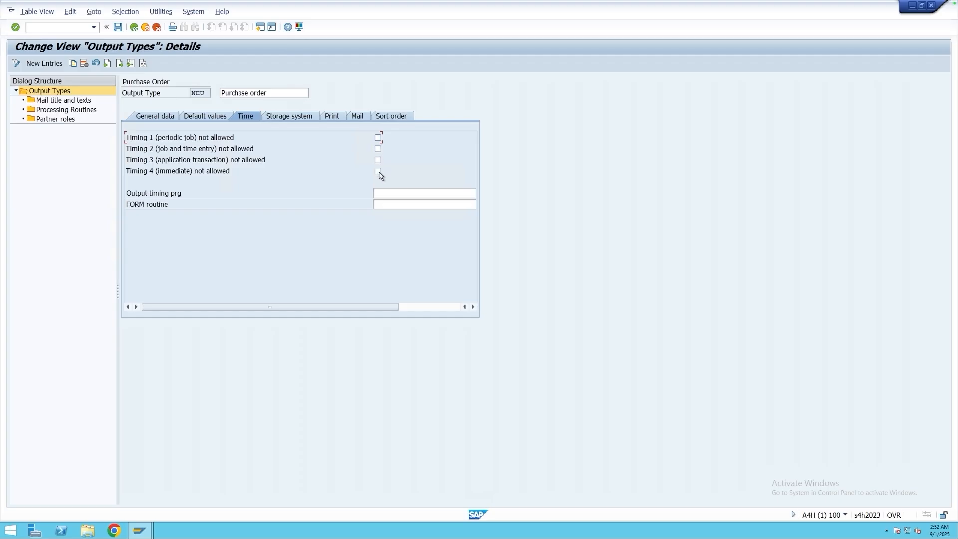
Review the print parameter choices for output type NEU and select 6 Purchasing group.
click(333, 118)
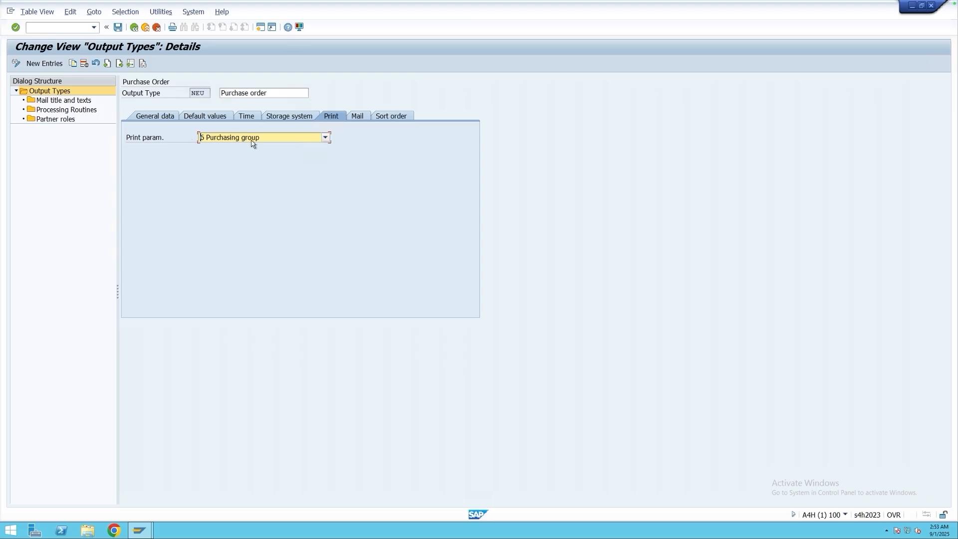
click(252, 142)
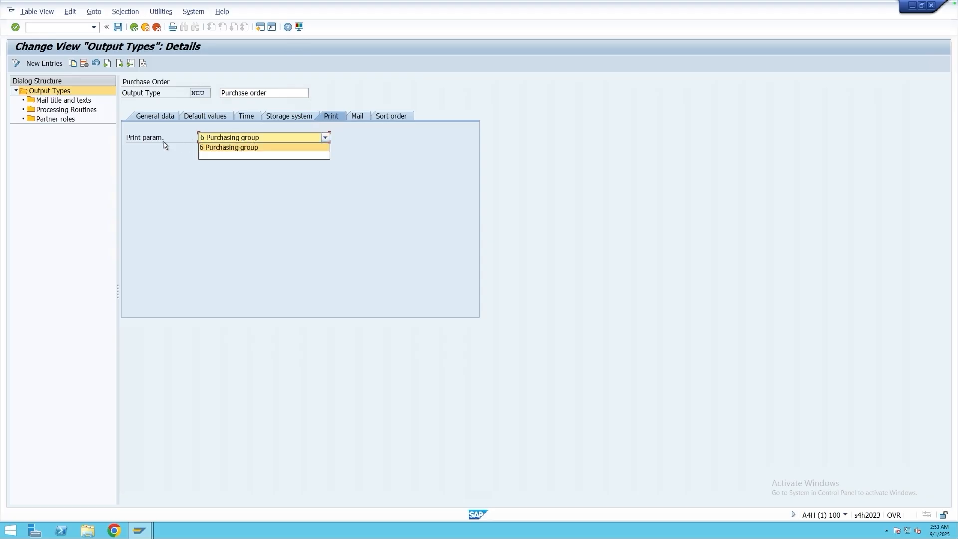
click(243, 146)
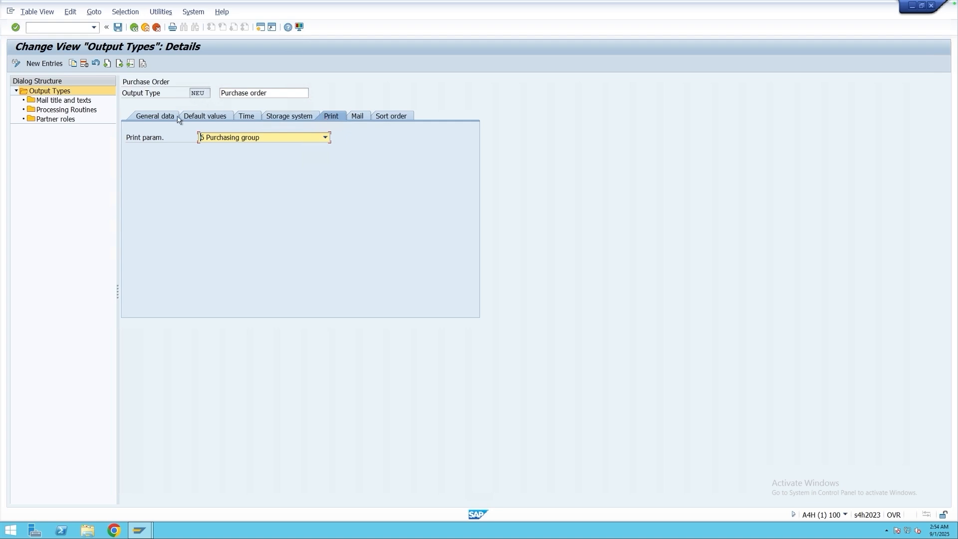
Open the processing routines of output type NEU and examine the programs, FORM routines and forms for print output and fax.
click(59, 111)
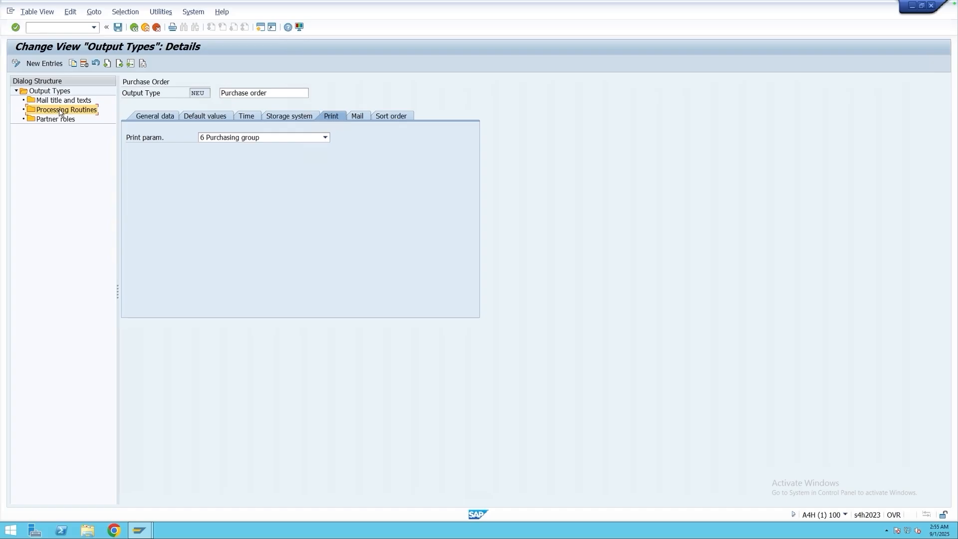
double_click(60, 110)
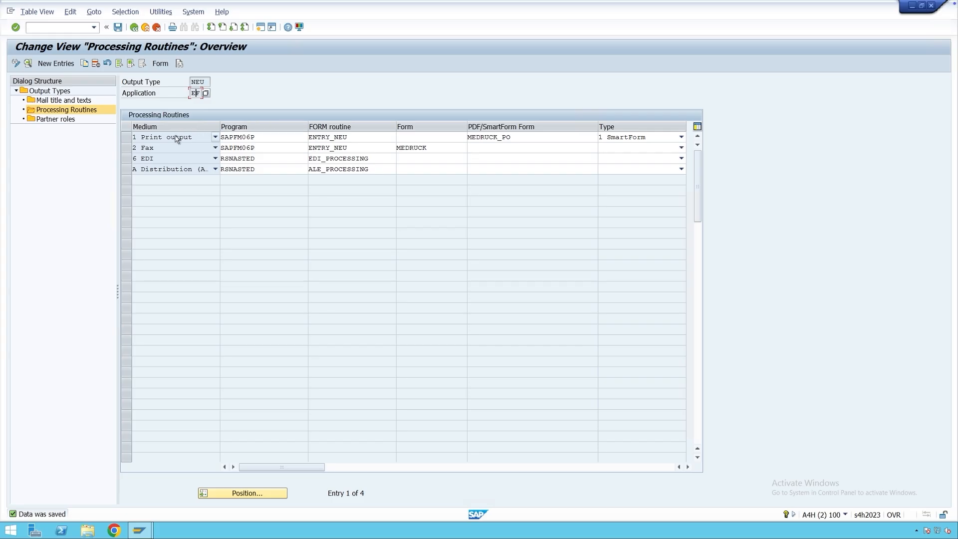
double_click(253, 137)
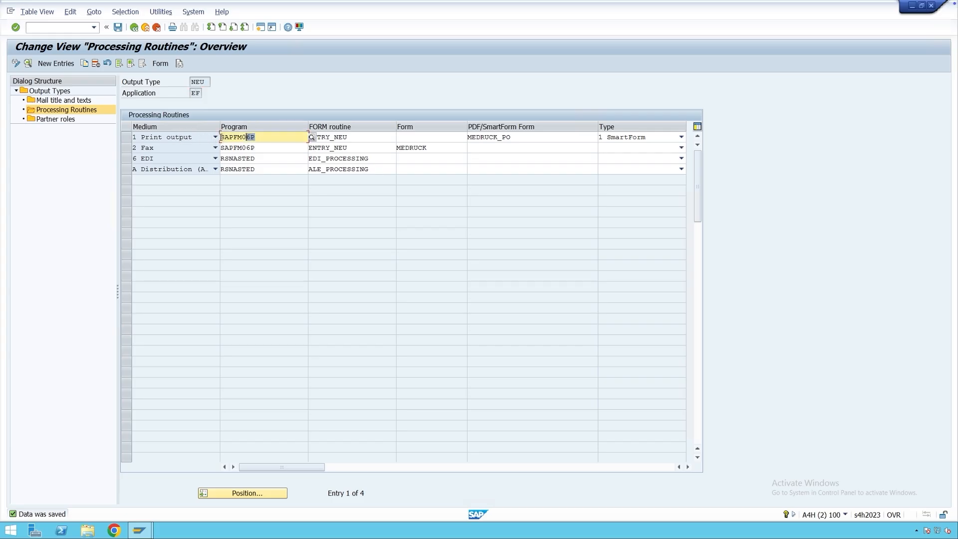
drag(514, 138, 469, 138)
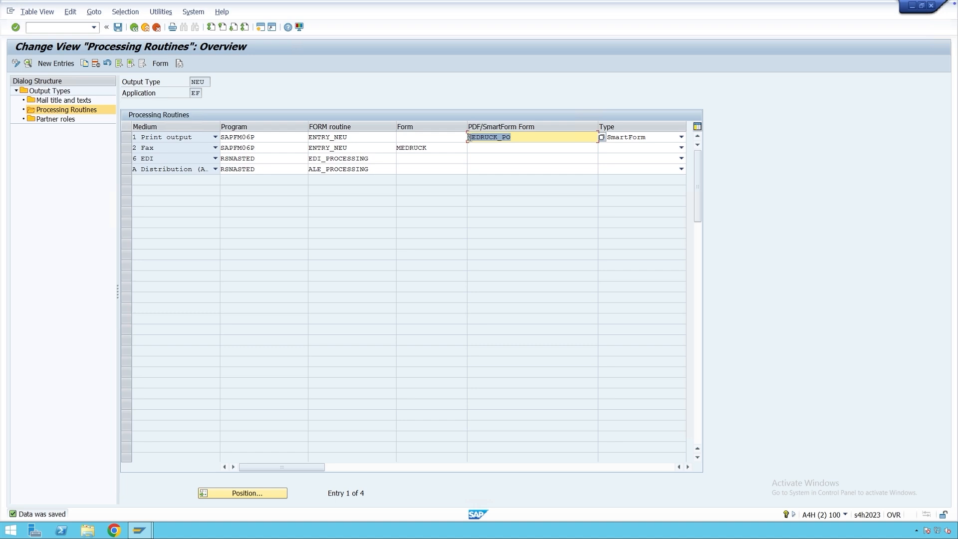
double_click(219, 147)
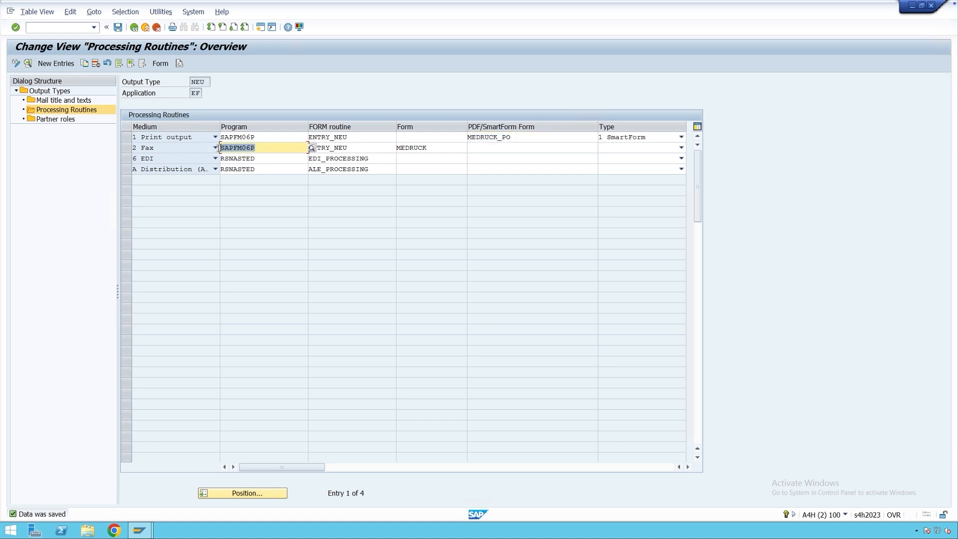
click(348, 148)
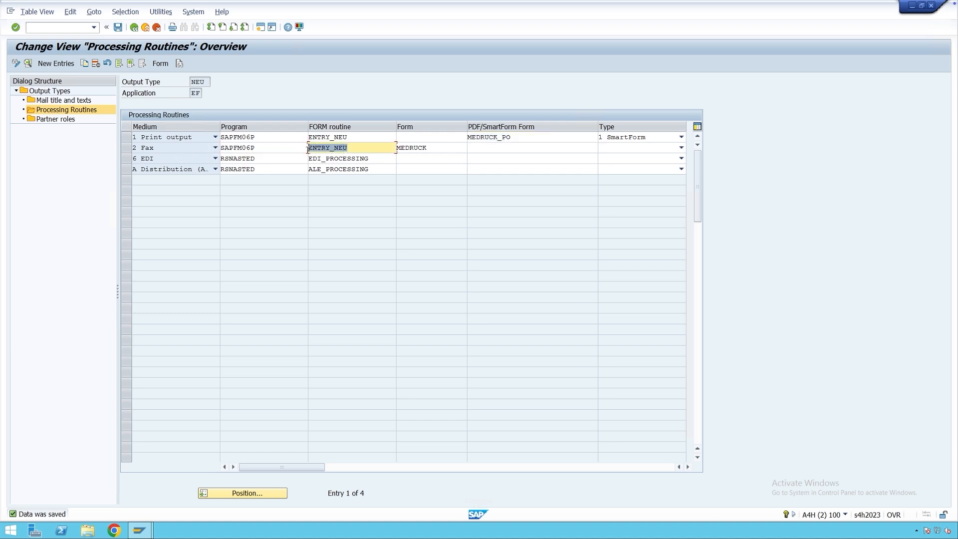
click(425, 148)
drag(410, 148, 398, 148)
click(398, 152)
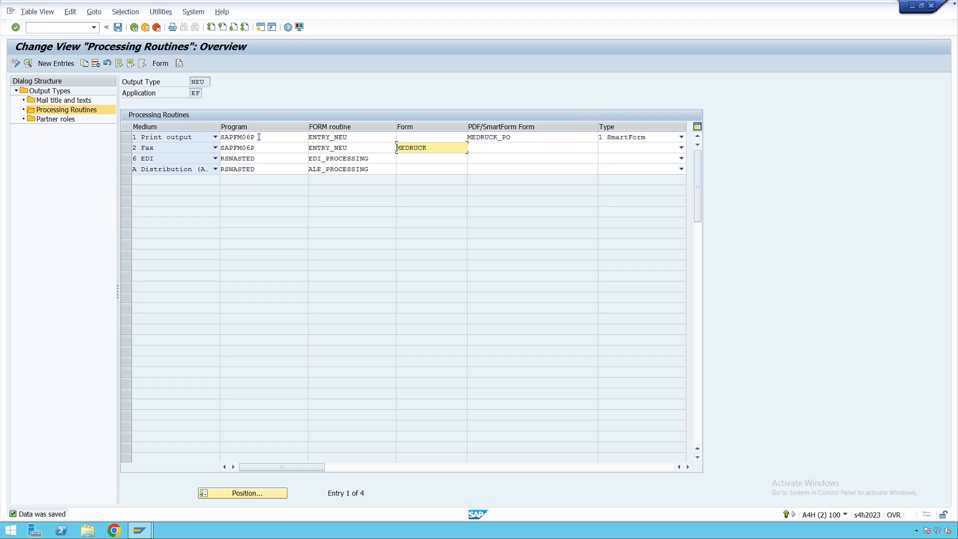
drag(512, 138, 504, 137)
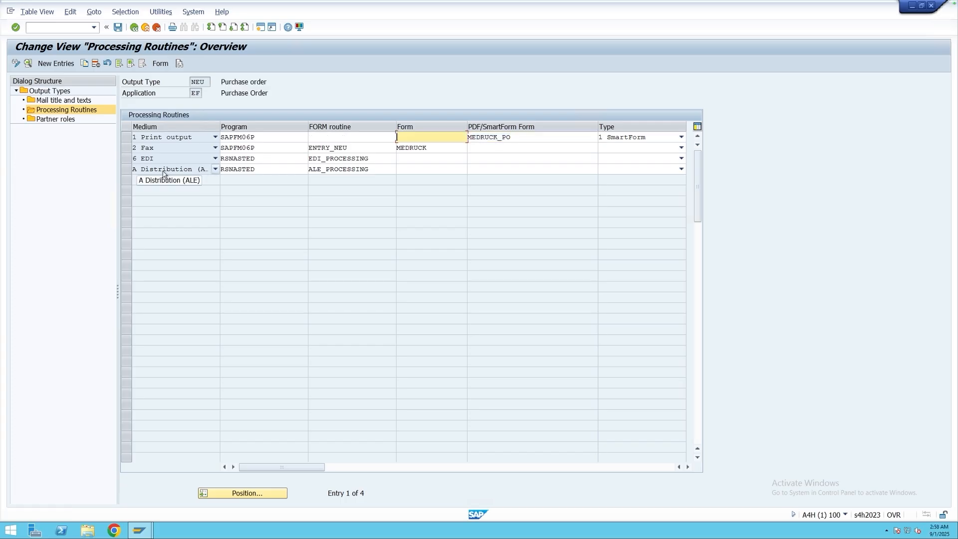
View the partner roles of output type NEU, revisit its general data and default values, and return to the activity selection.
click(54, 120)
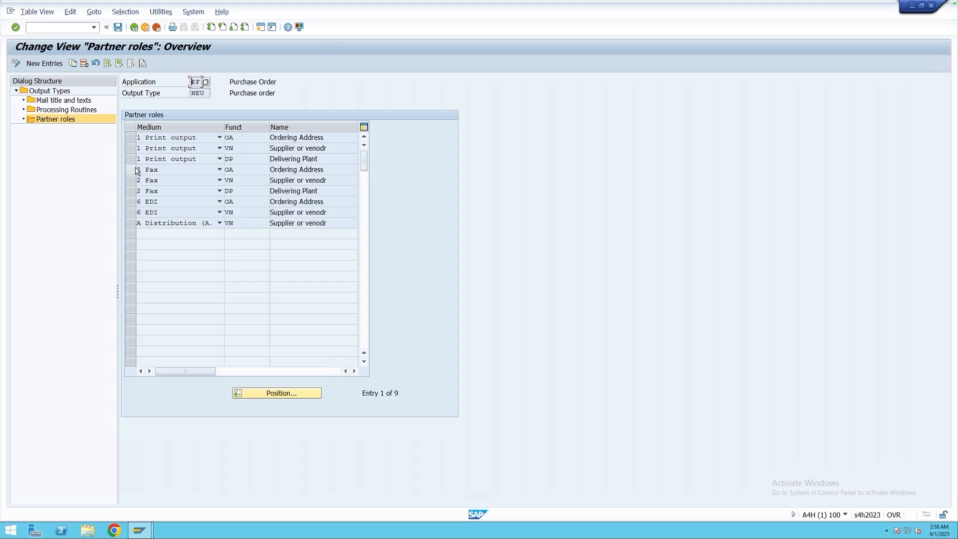
click(60, 92)
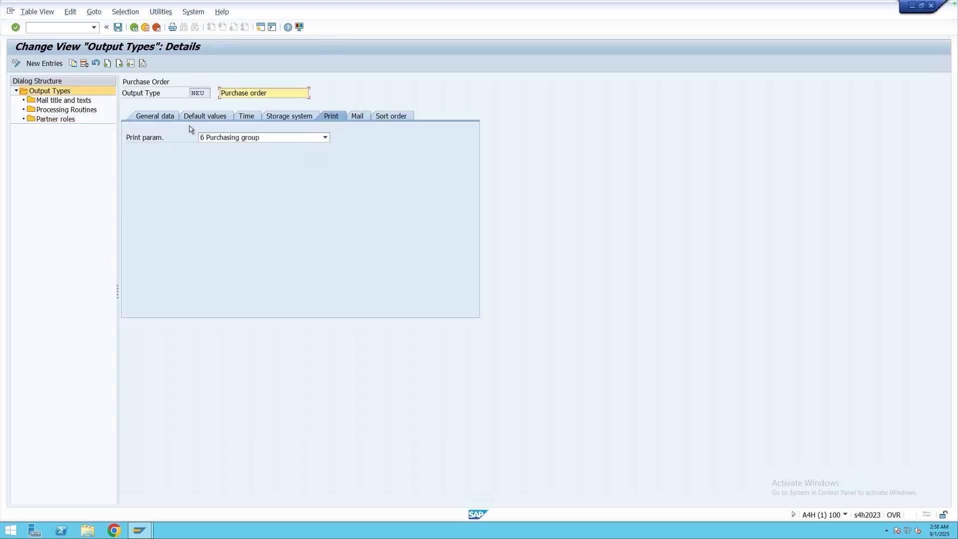
click(165, 120)
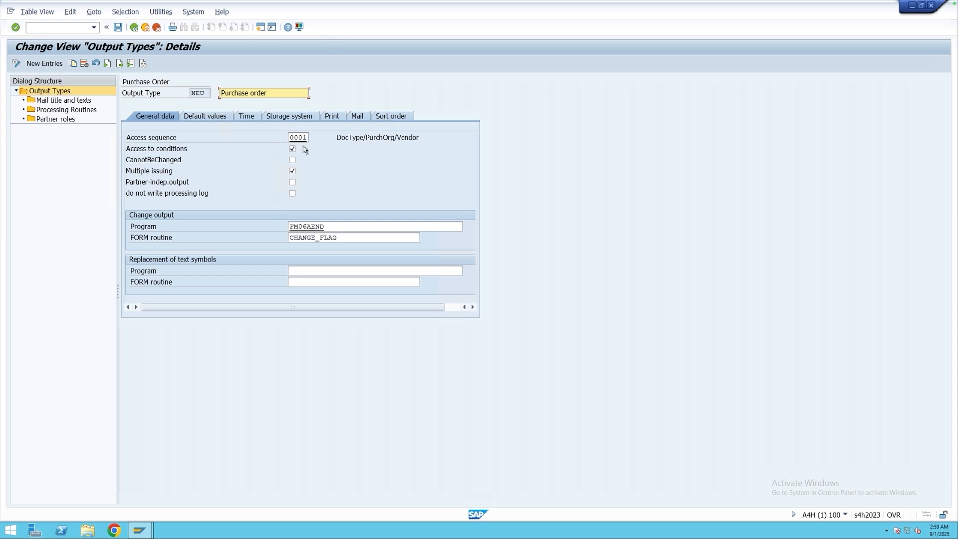
click(211, 117)
click(134, 27)
click(133, 28)
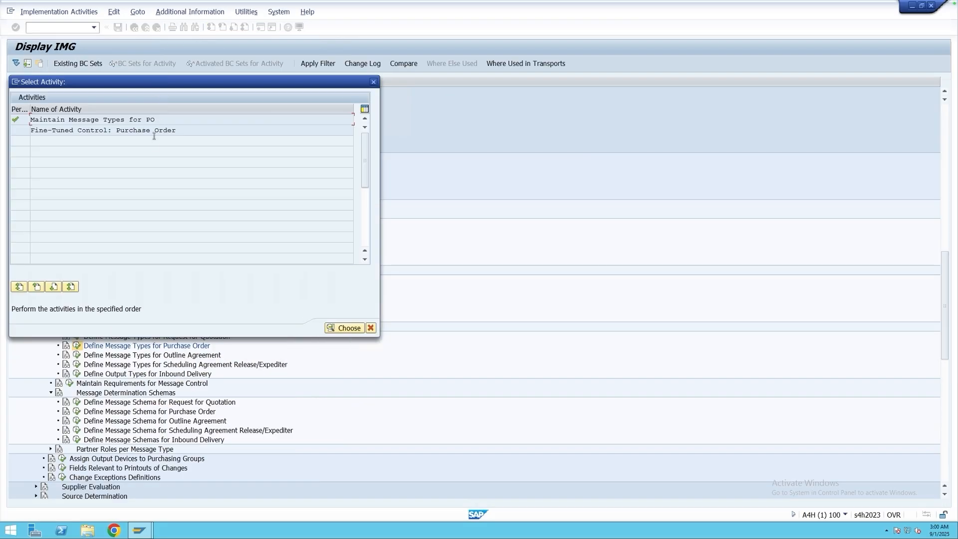
Open Fine-Tuned Control: Purchase Order and display the possible print operations for the message type assignments.
drag(184, 132, 31, 131)
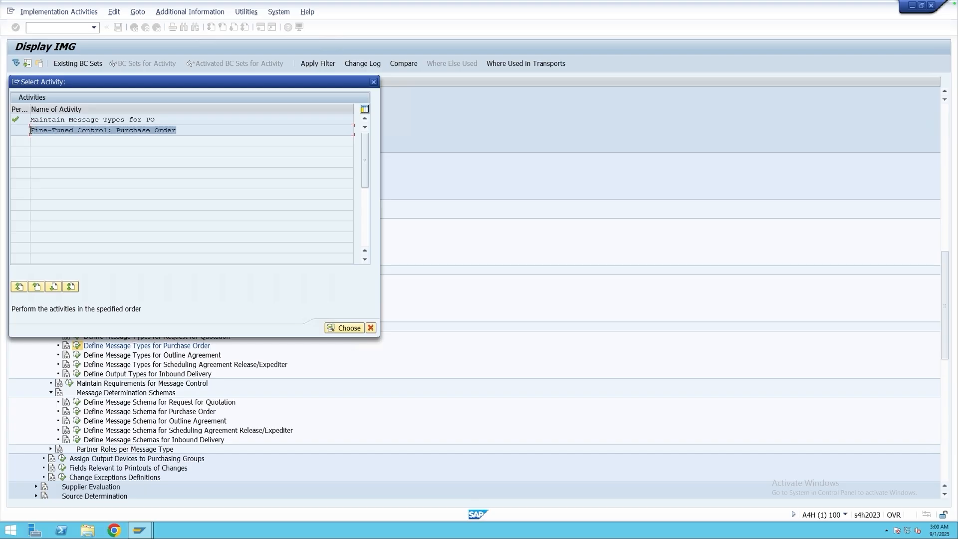
click(96, 132)
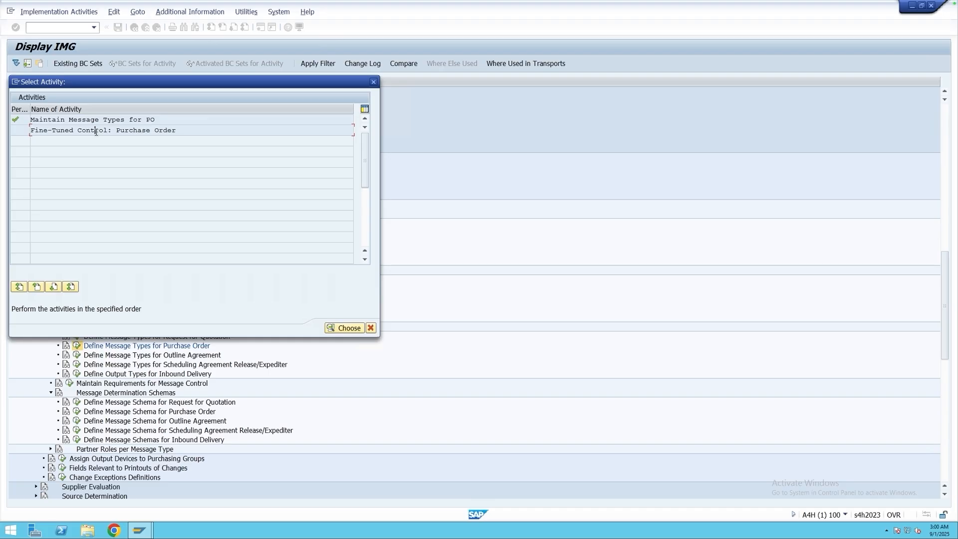
double_click(142, 130)
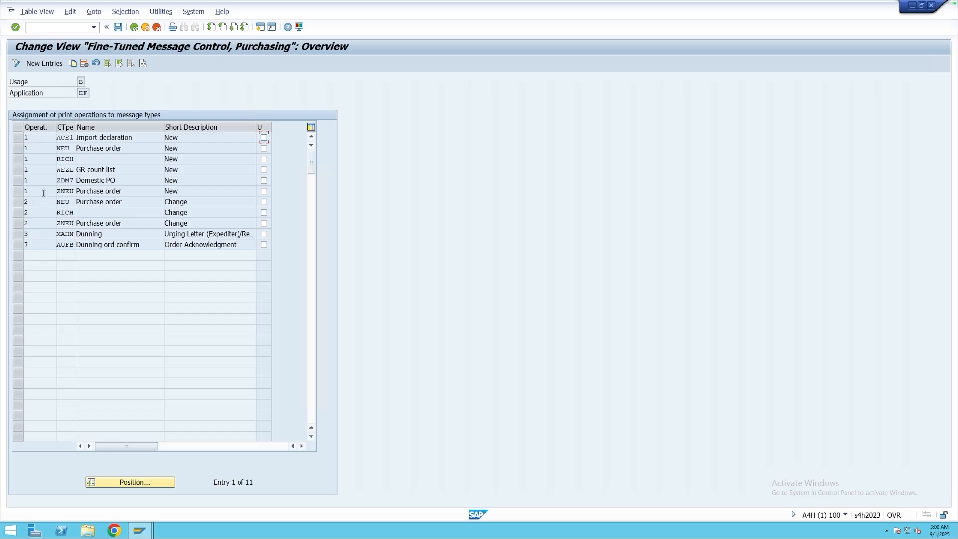
click(58, 137)
key(F4)
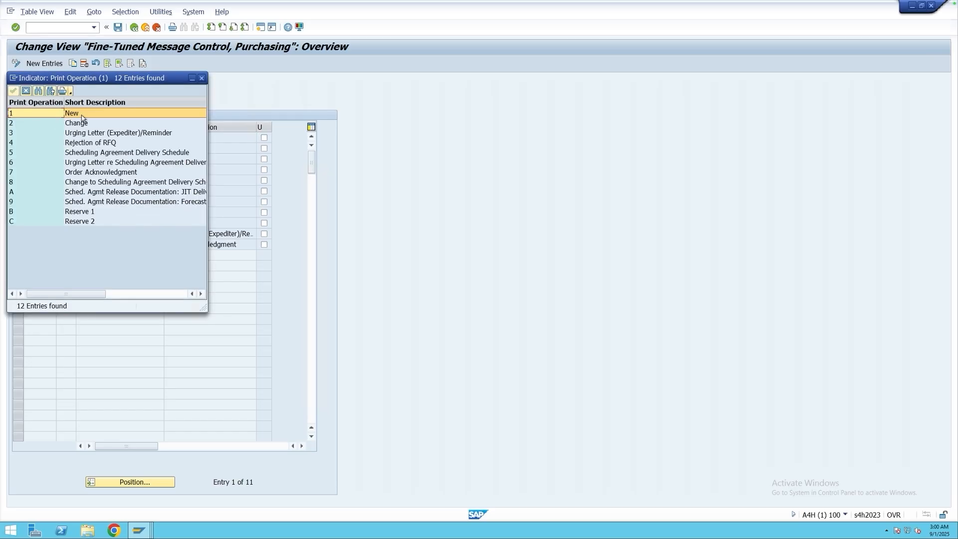
Review the available print operations, including New, Change and Order Acknowledgment, and close the list without choosing one.
click(81, 125)
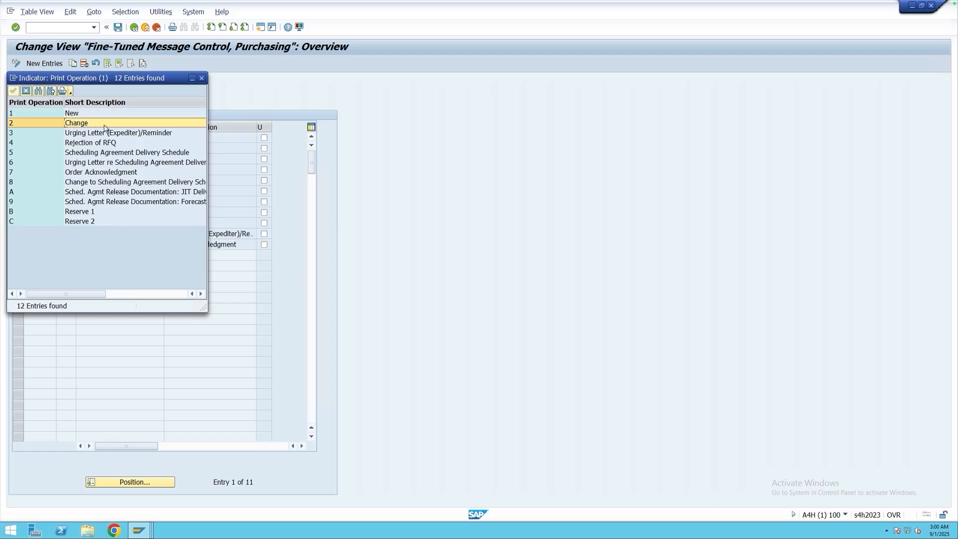
click(49, 133)
drag(131, 80, 264, 117)
click(218, 207)
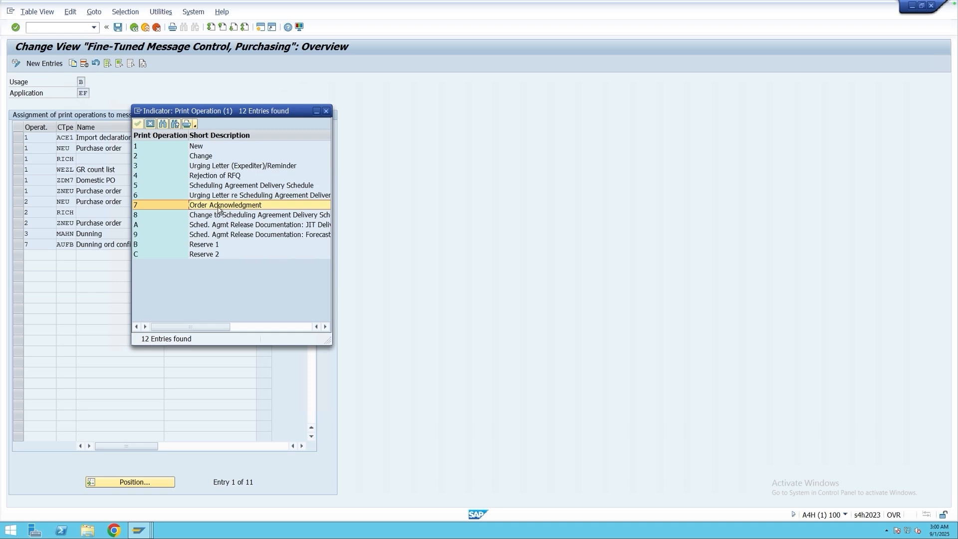
click(327, 110)
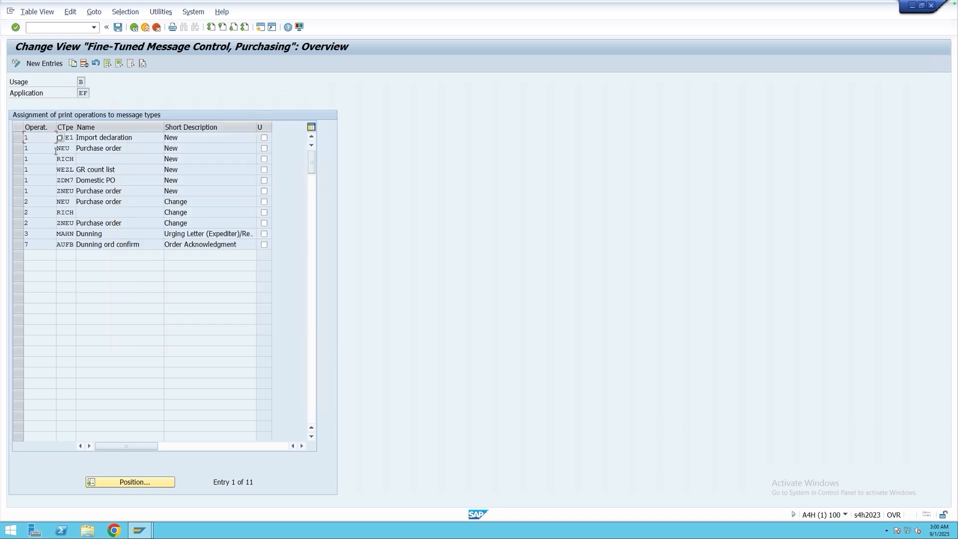
Examine the message types assigned to each print operation for application EF, then leave Fine-Tuned Control and close the activity selection.
click(68, 148)
click(68, 160)
click(68, 171)
click(65, 191)
click(66, 212)
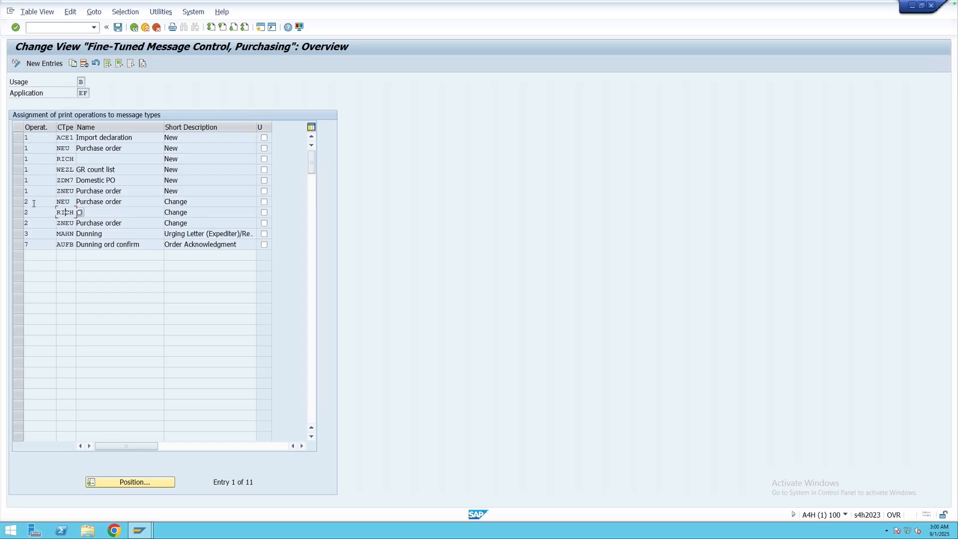
click(70, 203)
click(66, 222)
click(69, 234)
click(70, 245)
drag(88, 93, 77, 94)
click(134, 27)
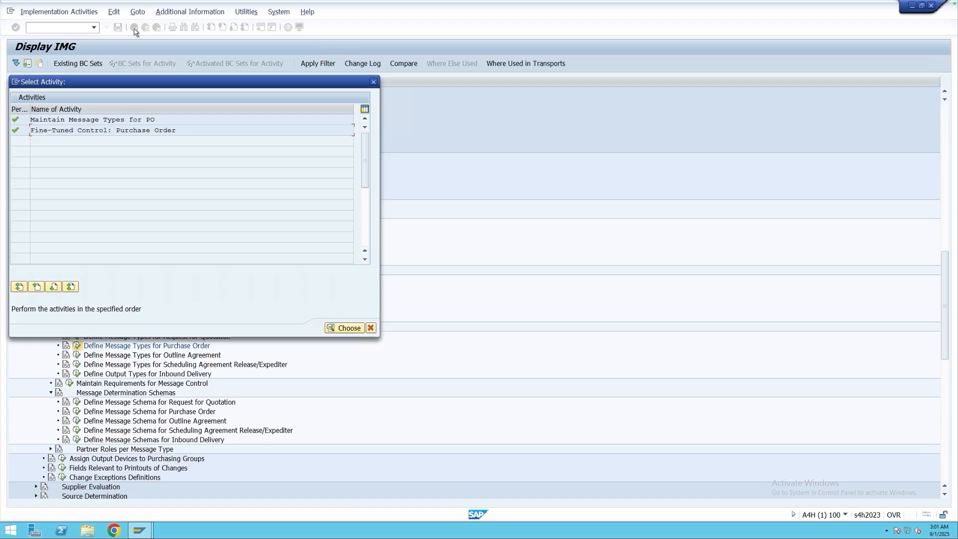
click(373, 81)
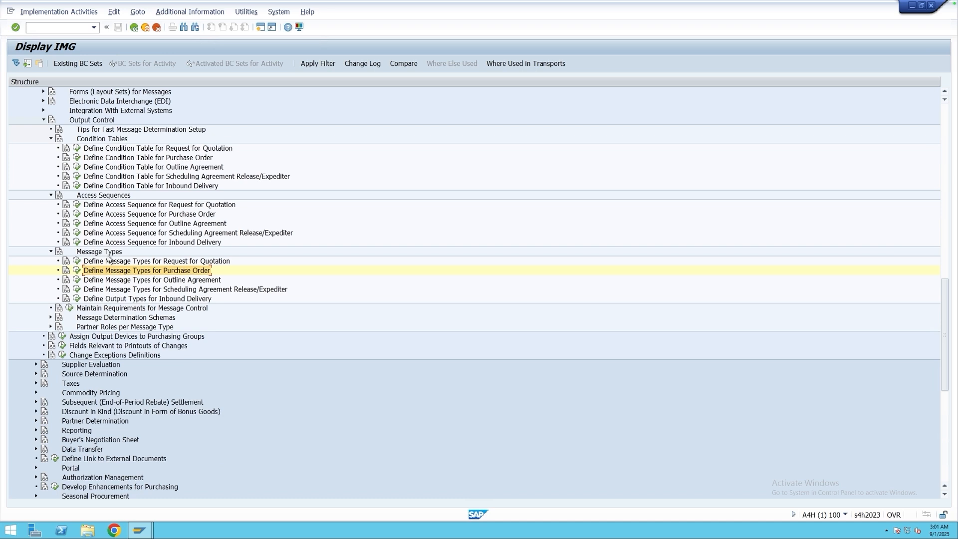
Open Maintain Message Determination Schema for purchase orders and display the control data of schema RMBEF1.
click(114, 318)
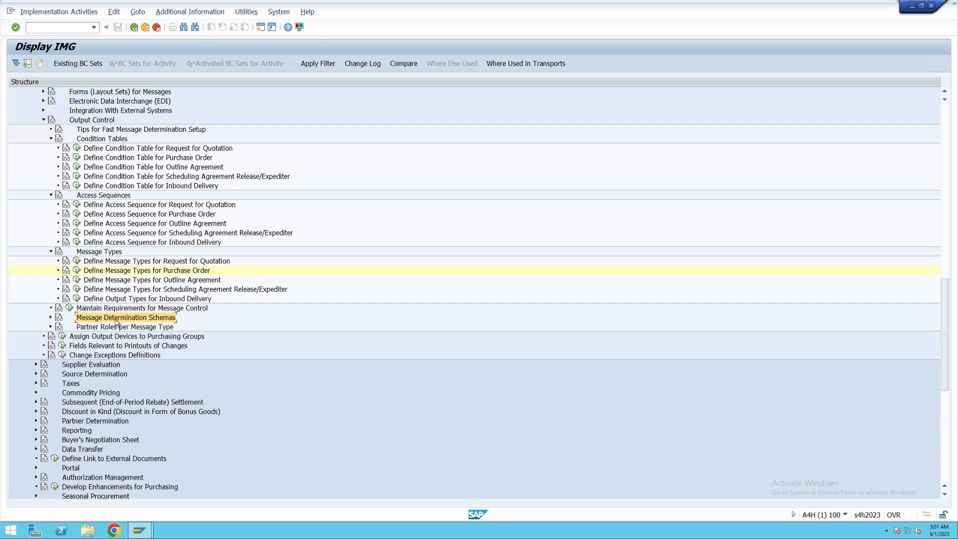
click(51, 318)
click(105, 337)
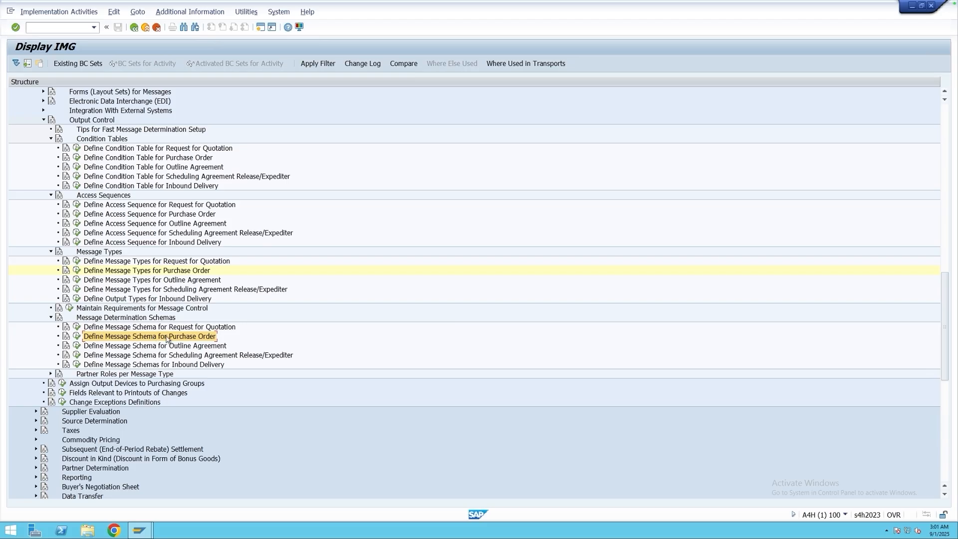
click(77, 338)
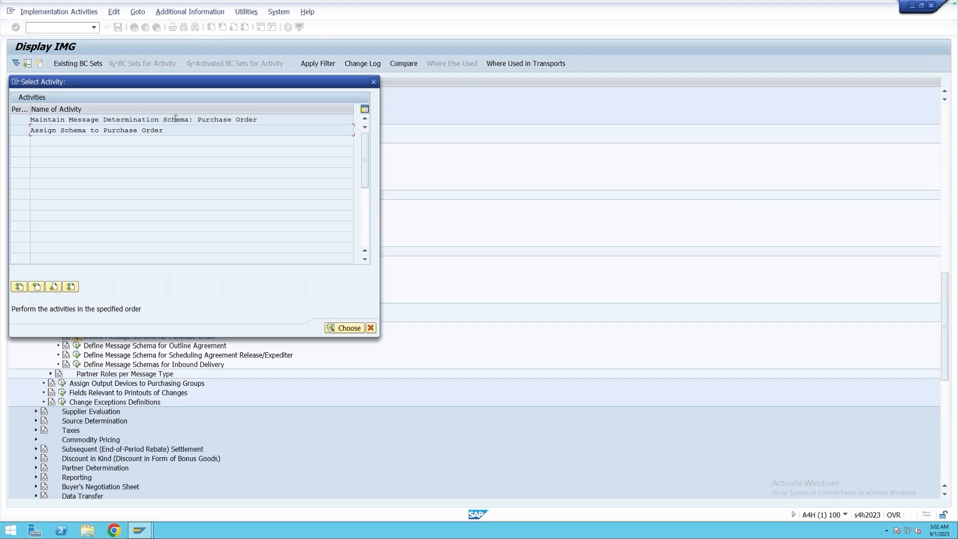
double_click(221, 120)
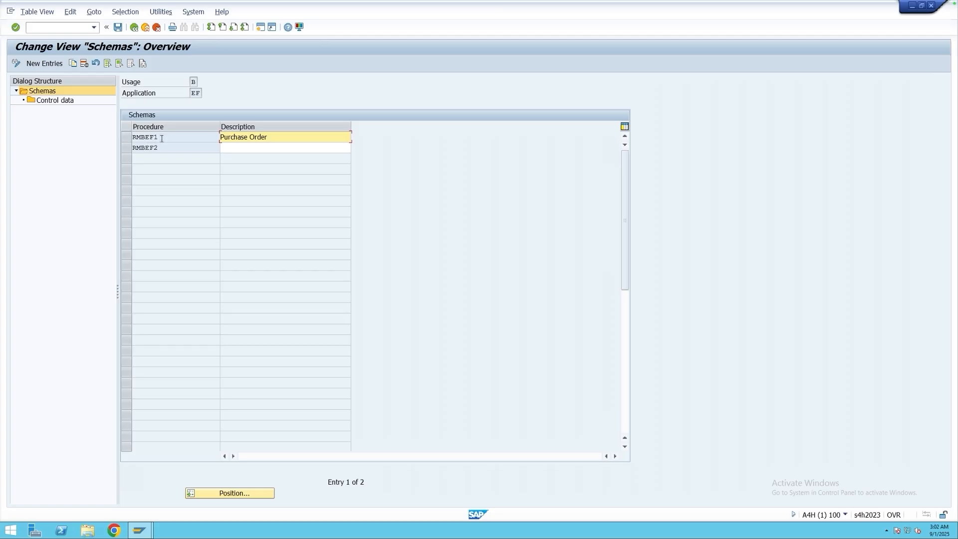
click(128, 138)
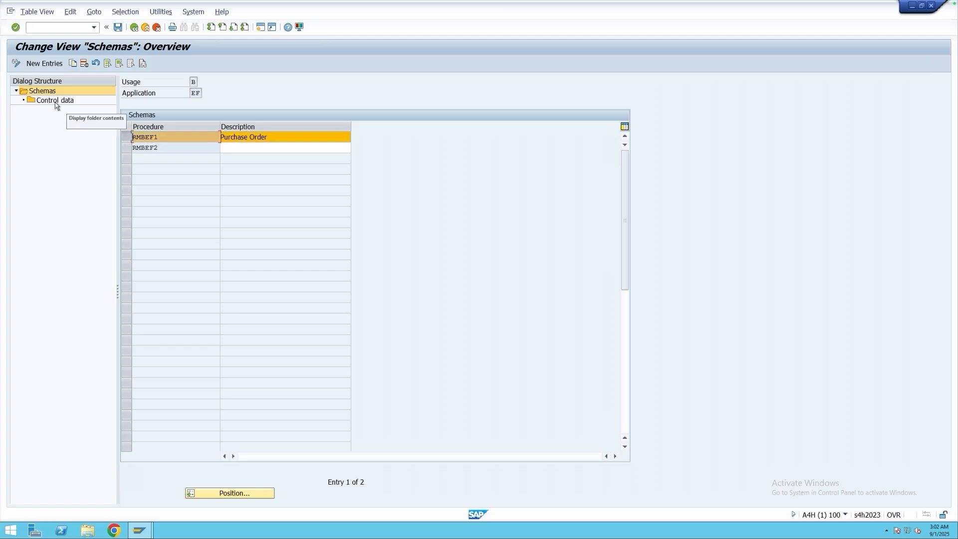
double_click(70, 100)
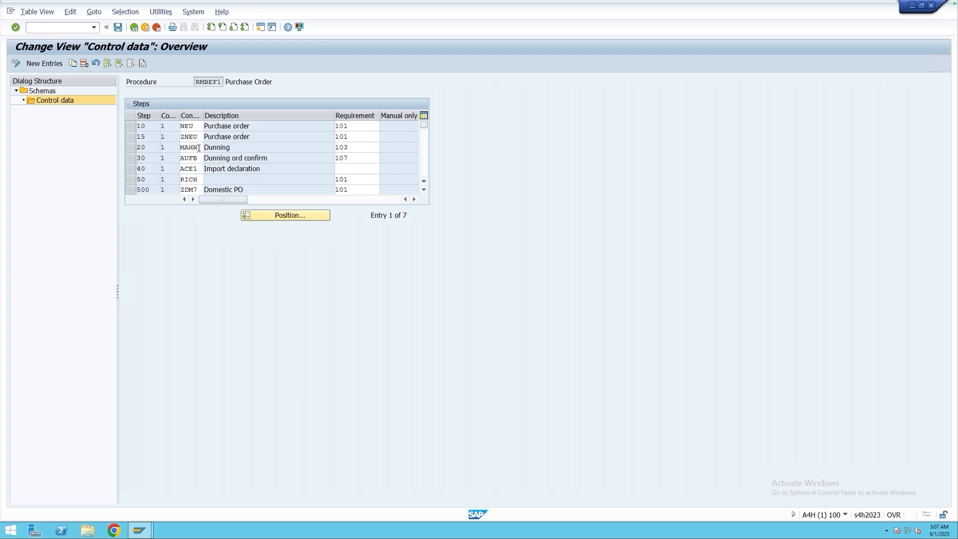
Look up the requirement routines available for the MAHN Dunning step and examine the Dunning routine.
drag(235, 147, 200, 149)
click(236, 149)
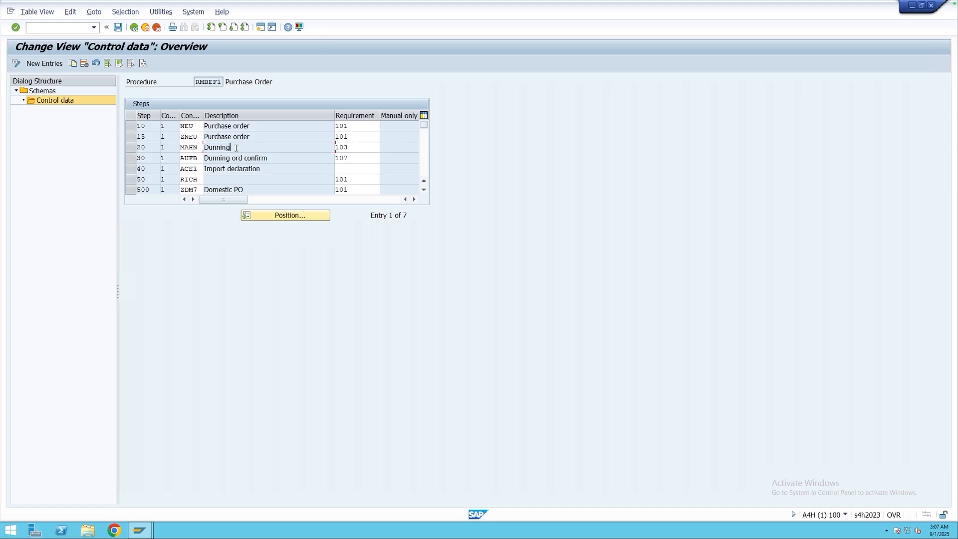
click(355, 149)
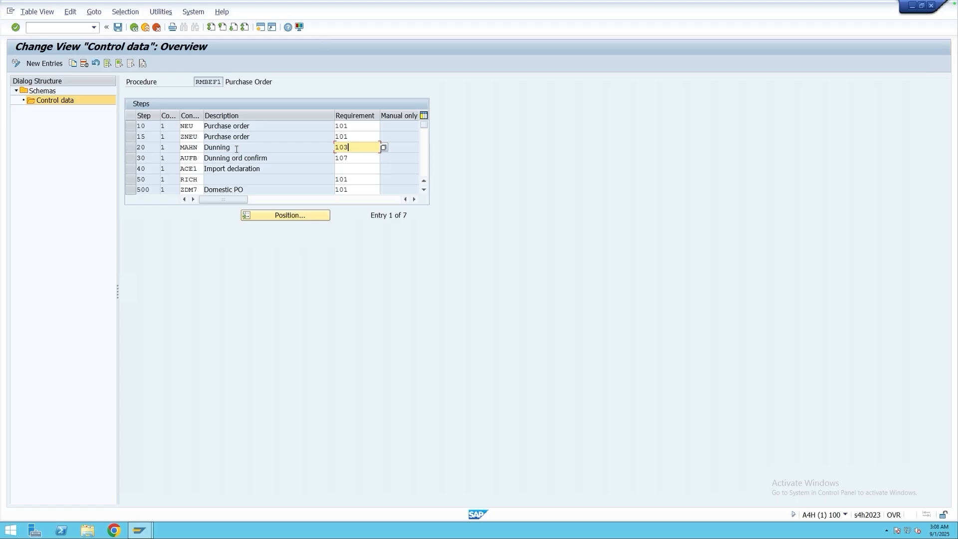
click(383, 147)
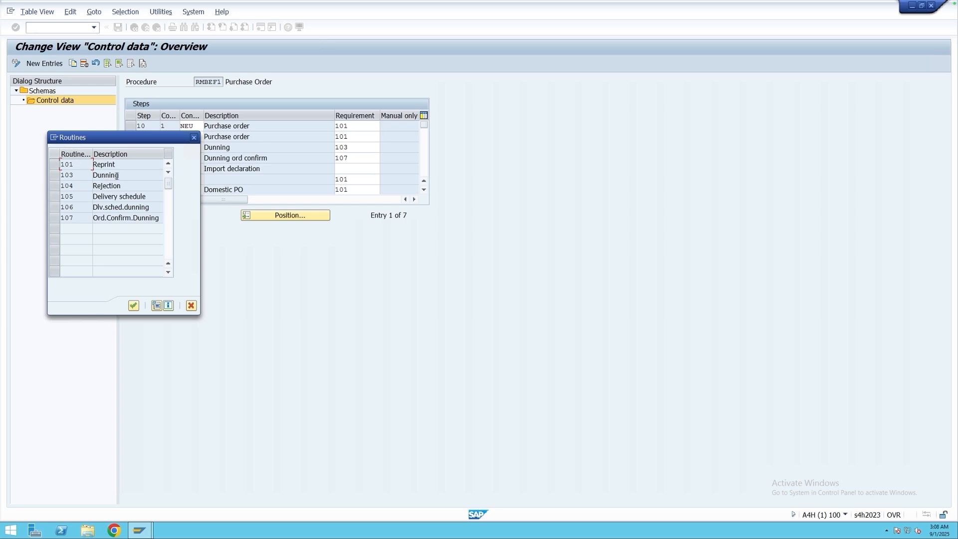
drag(116, 176, 91, 176)
drag(143, 140, 222, 200)
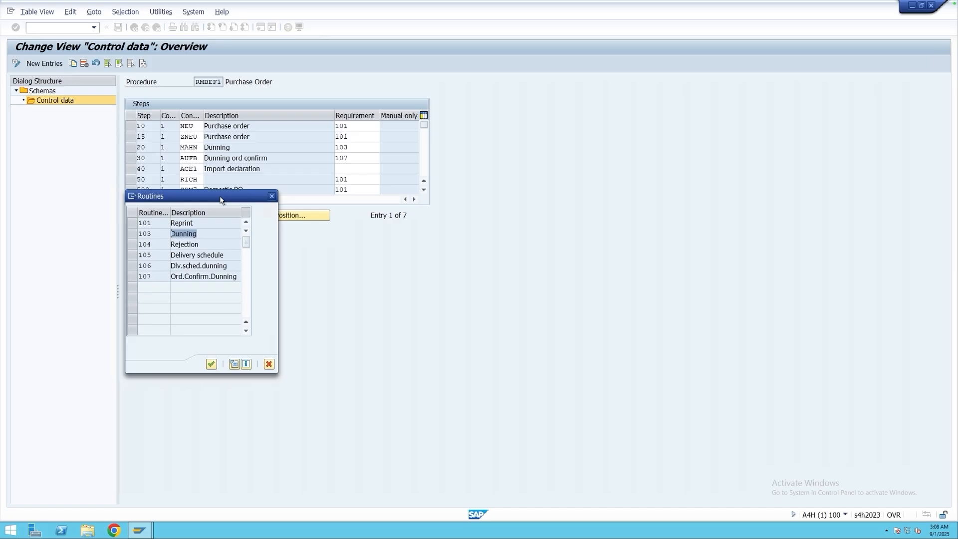
Display the source code of requirement routine 103 Dunning, then return and close the routines list.
click(131, 234)
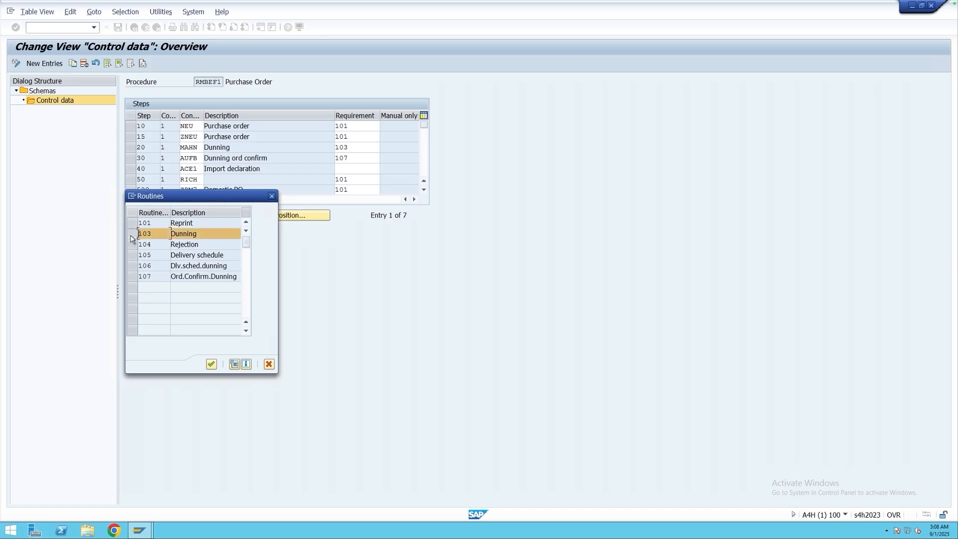
click(233, 365)
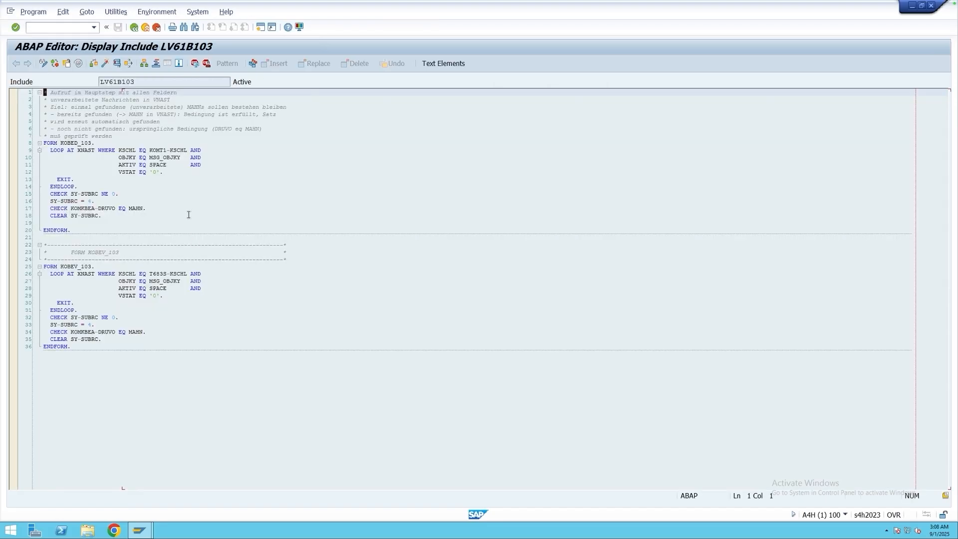
click(133, 27)
click(195, 138)
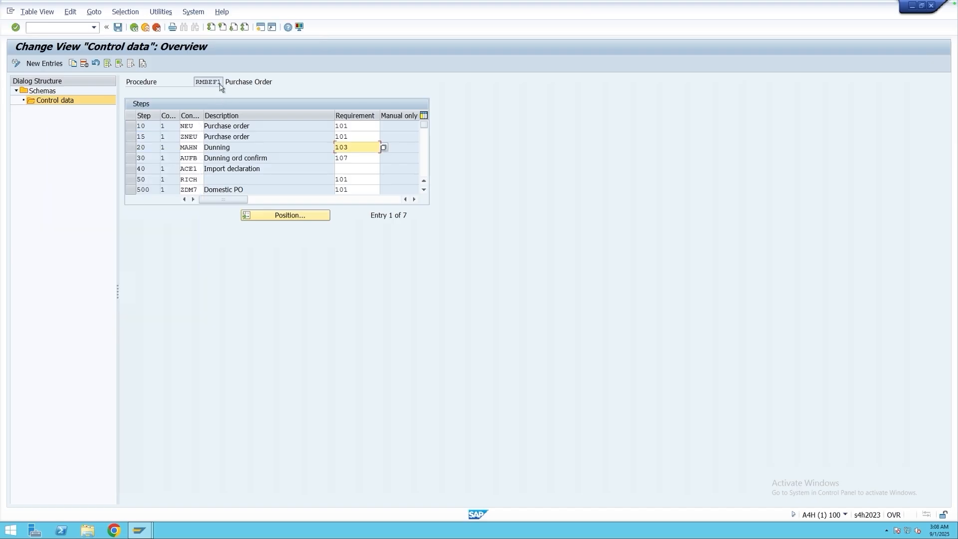
Leave the message determination schema maintenance without saving changes.
click(134, 29)
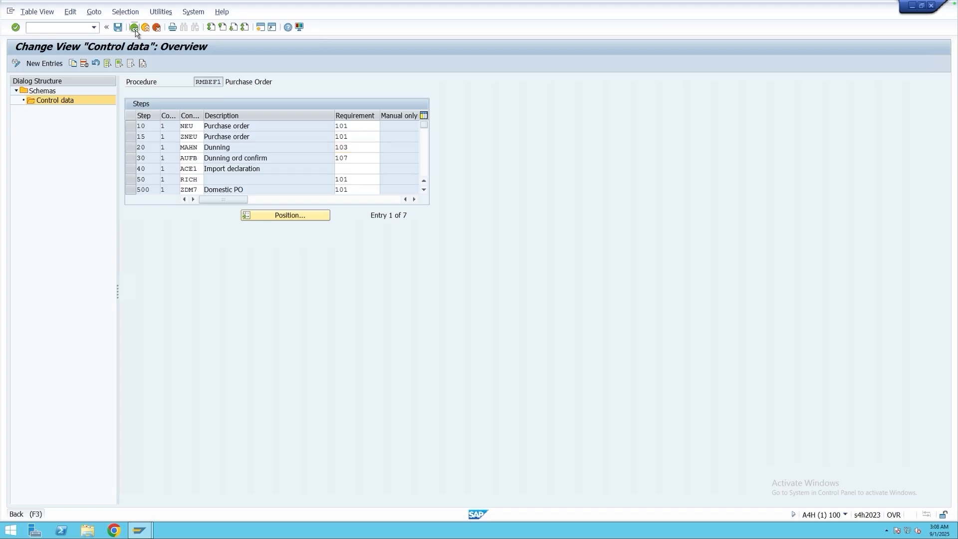
click(135, 29)
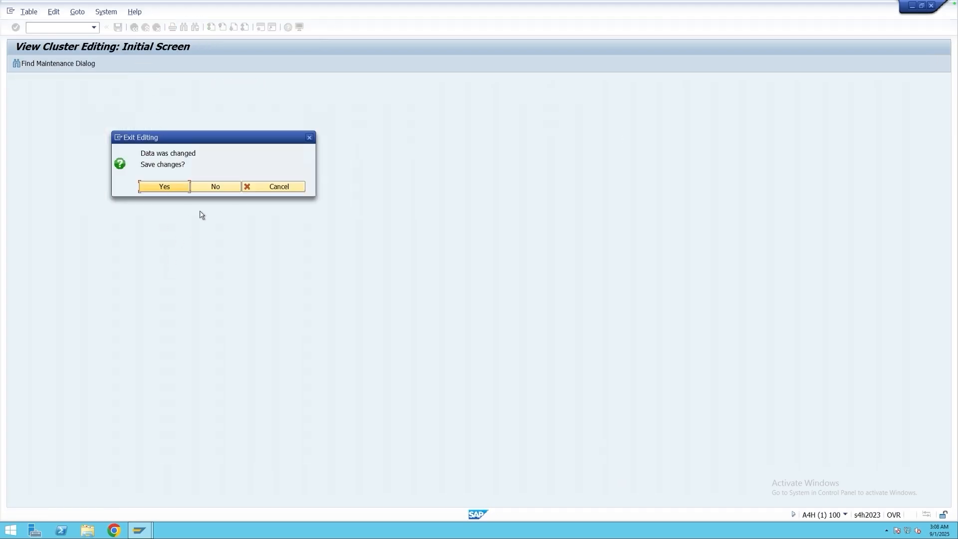
click(221, 186)
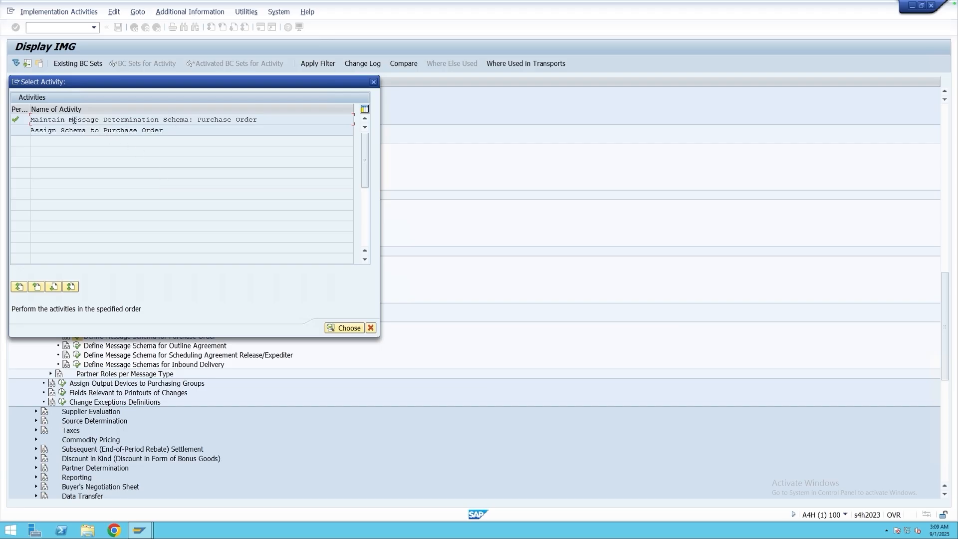
Open Assign Schema to Purchase Order and look up application EF in the list of applications.
drag(69, 120, 185, 121)
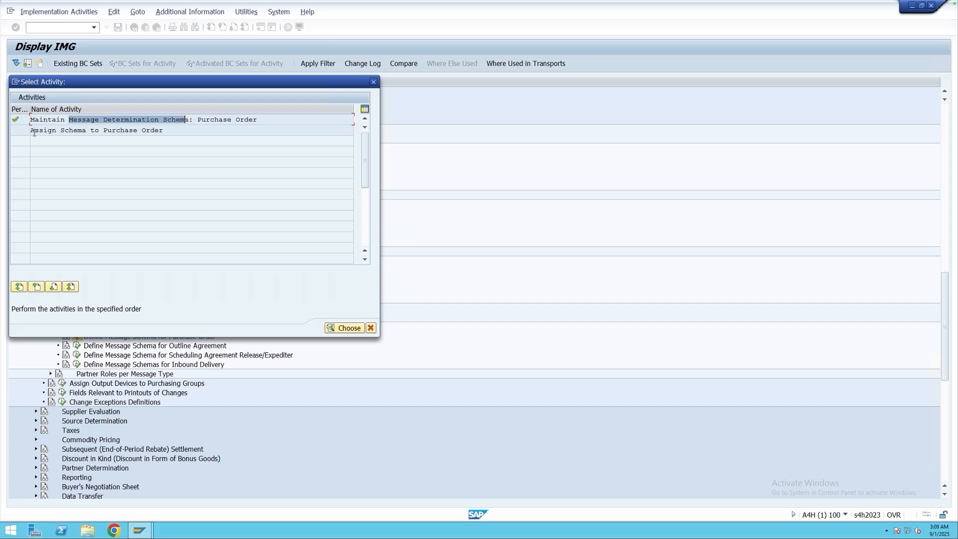
drag(32, 133, 174, 131)
double_click(143, 131)
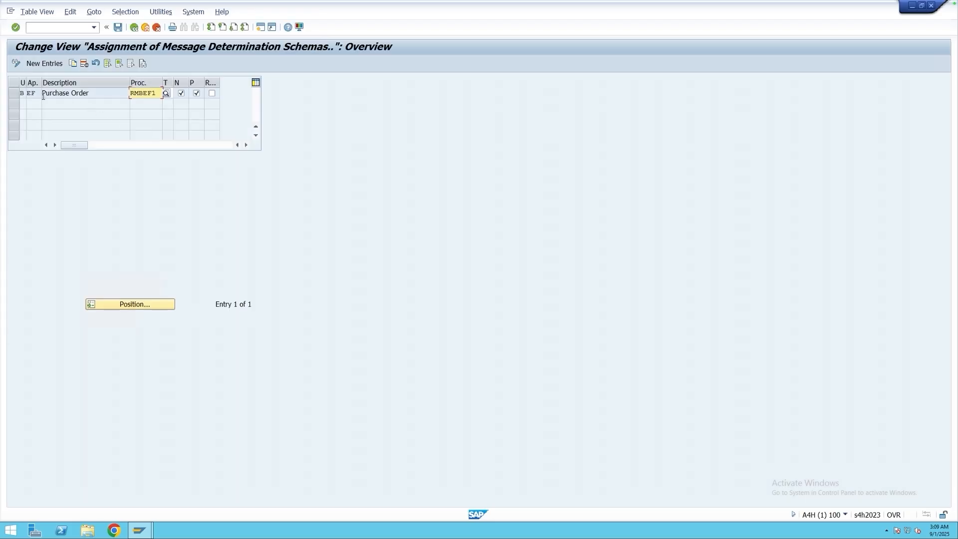
drag(37, 95, 26, 96)
click(45, 94)
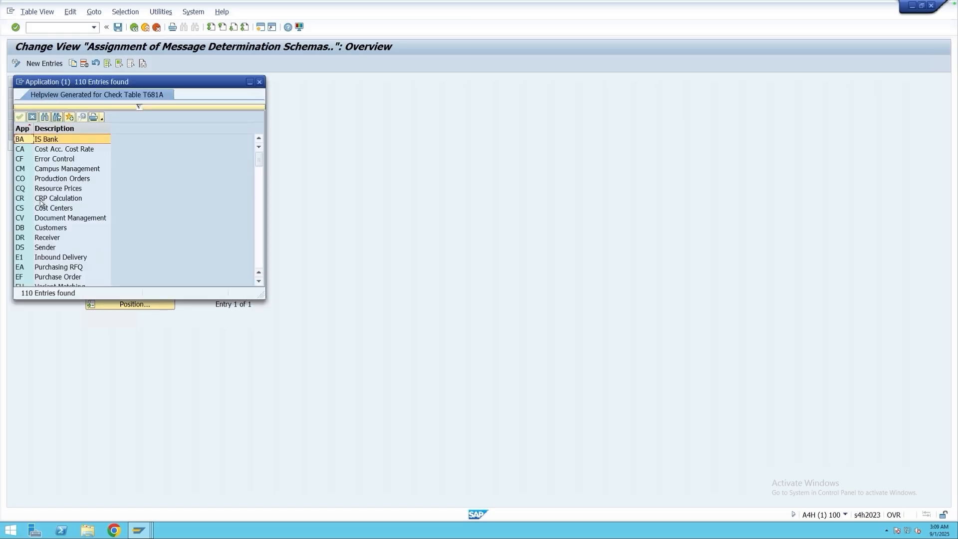
click(35, 280)
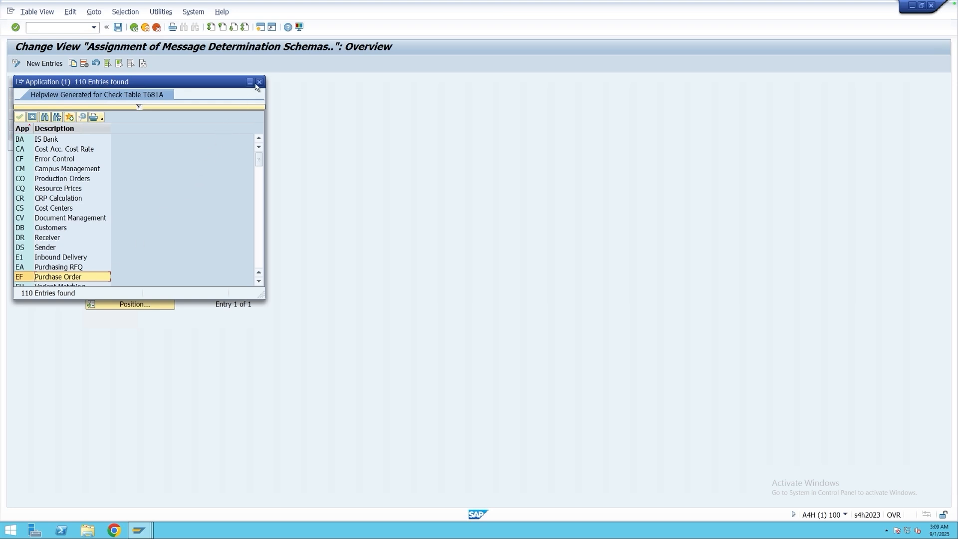
click(259, 83)
Check the procedure RMBEF1 assigned to the purchase order application and look up usage B Output in the usage list.
double_click(155, 92)
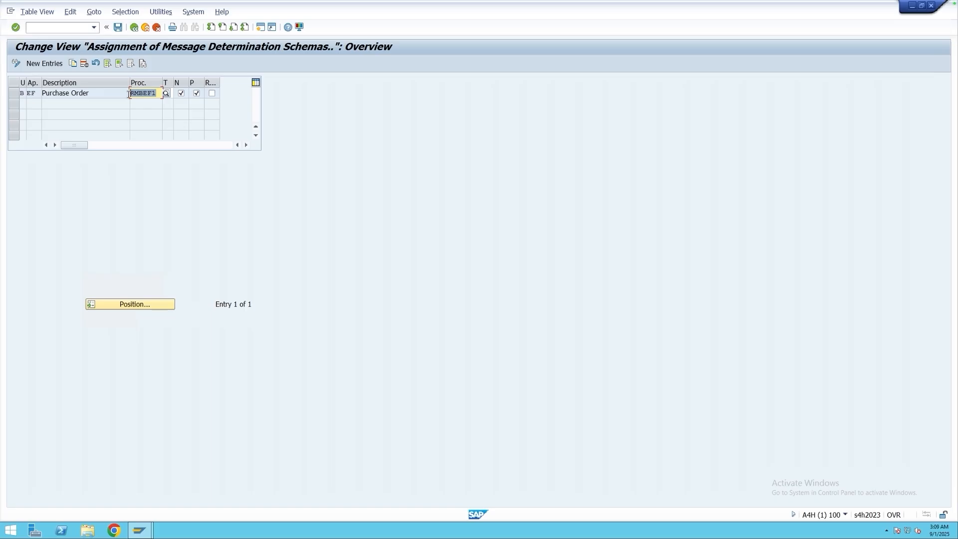
click(145, 93)
drag(156, 93, 128, 93)
click(37, 93)
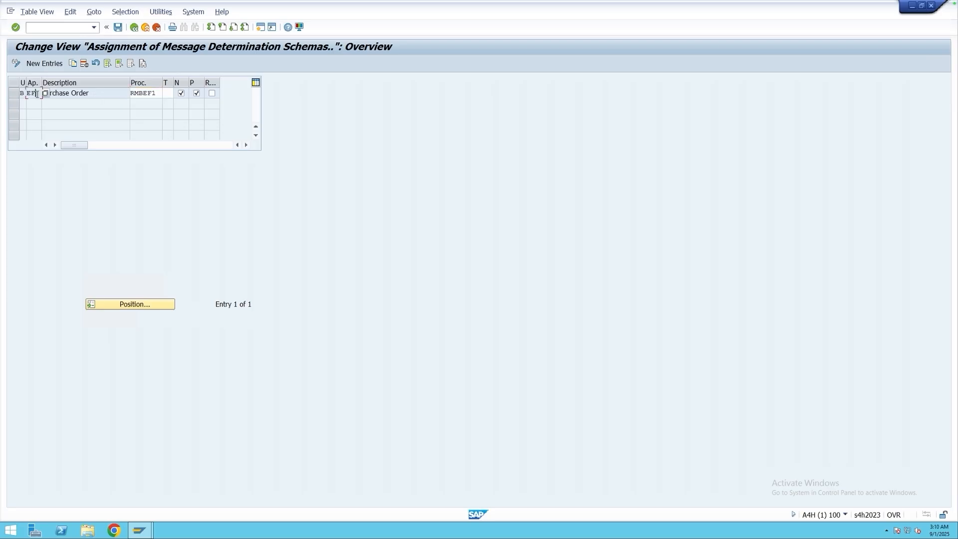
click(24, 94)
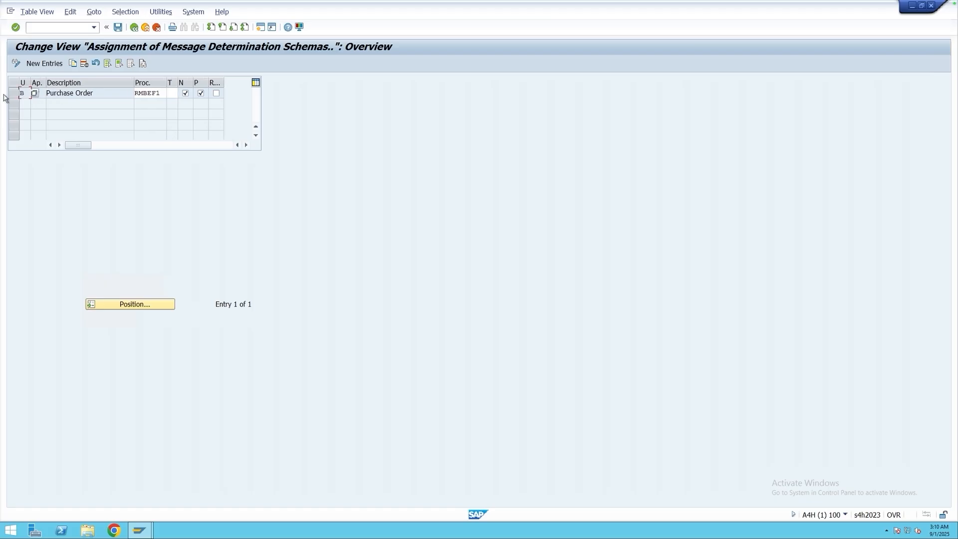
click(35, 94)
click(37, 189)
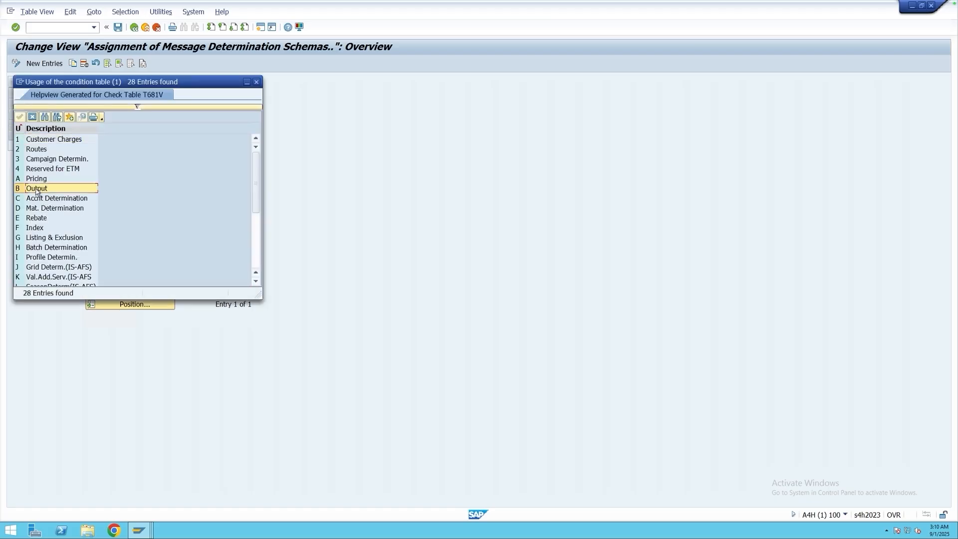
click(257, 83)
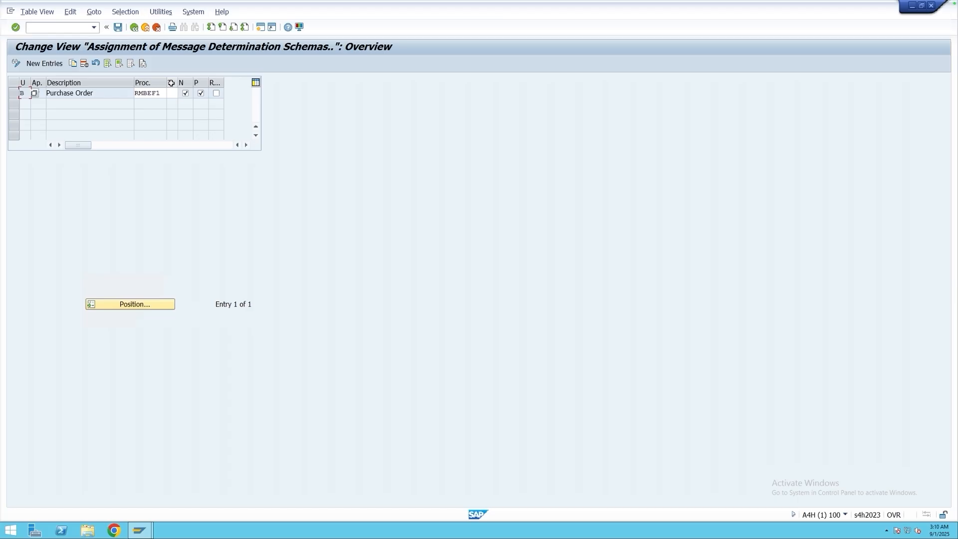
Review the transmission time-spot choices for change messages and the remaining settings of the EF Purchase Order schema assignment.
click(172, 93)
click(182, 94)
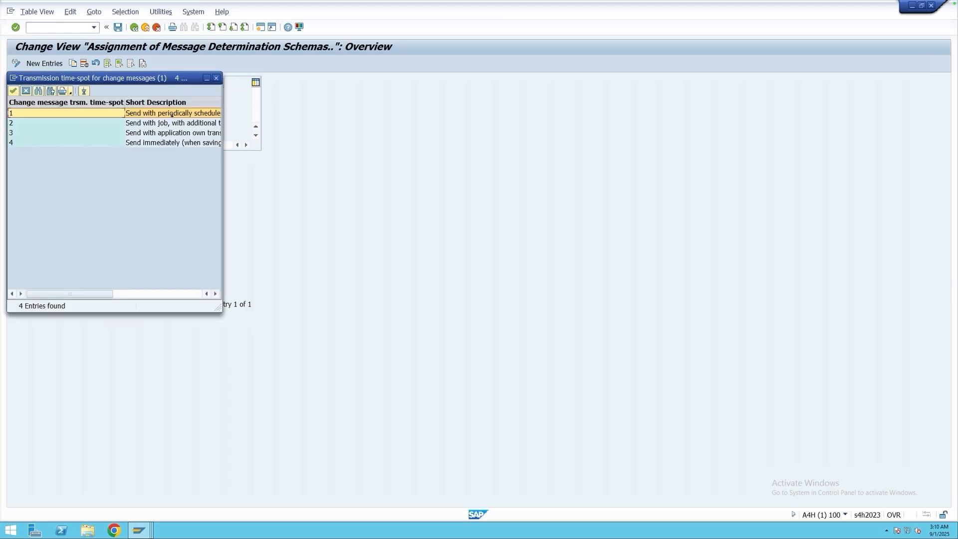
click(49, 144)
double_click(49, 145)
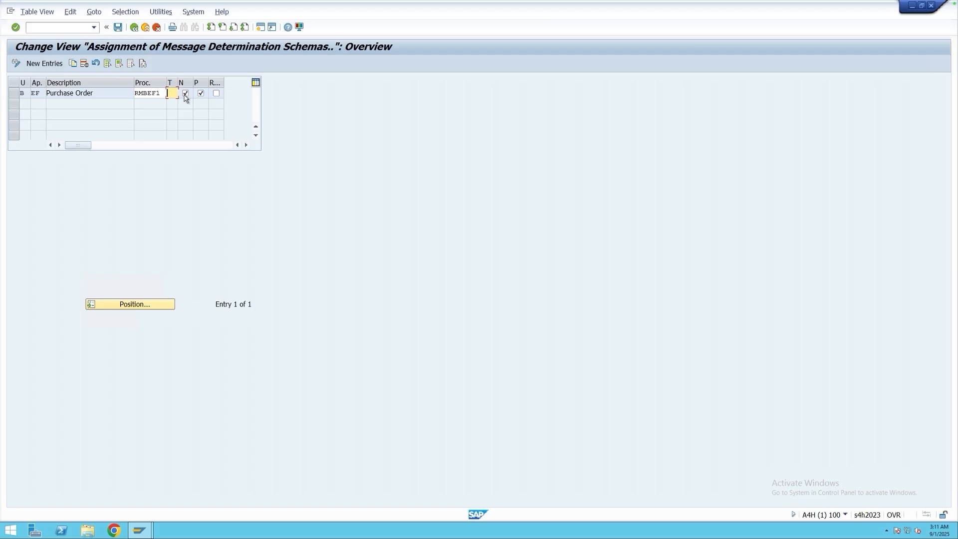
click(200, 95)
click(216, 99)
drag(42, 93, 31, 93)
drag(94, 93, 49, 92)
Leave the schema assignment without saving, close the activity selection and expand Partner Roles per Message Type.
click(134, 28)
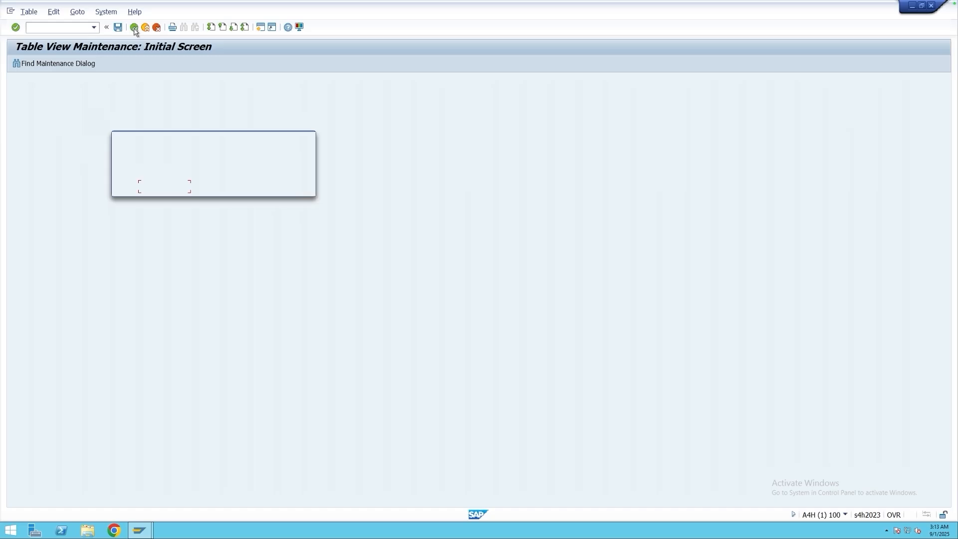
click(225, 189)
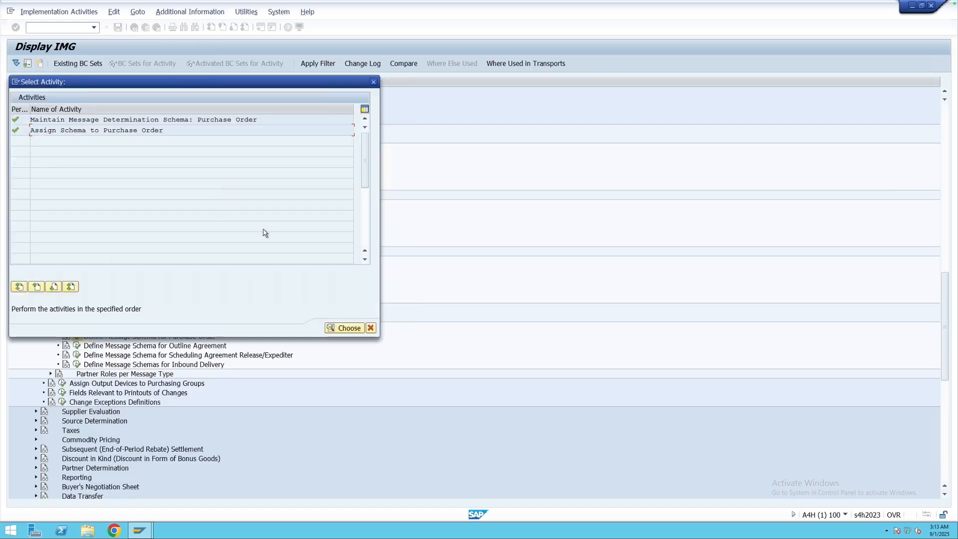
click(370, 328)
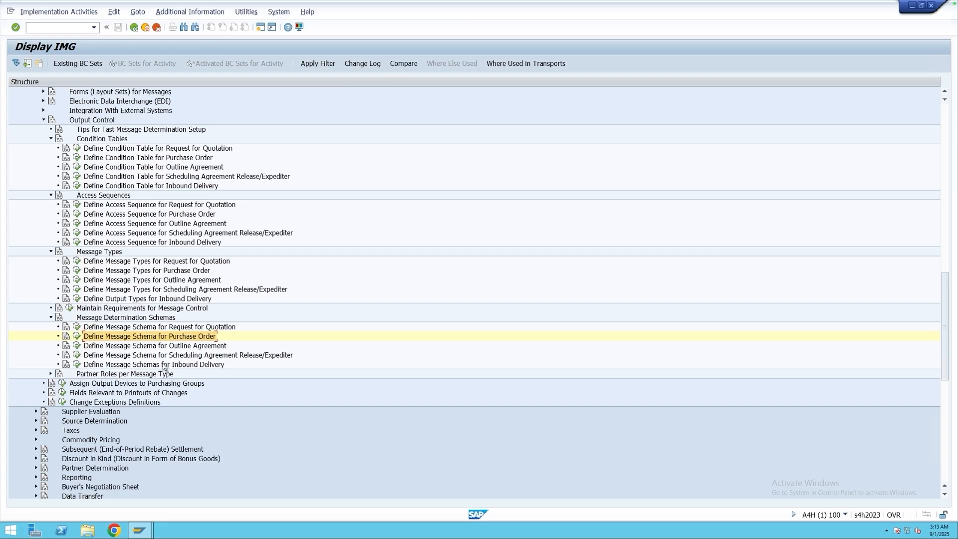
click(142, 376)
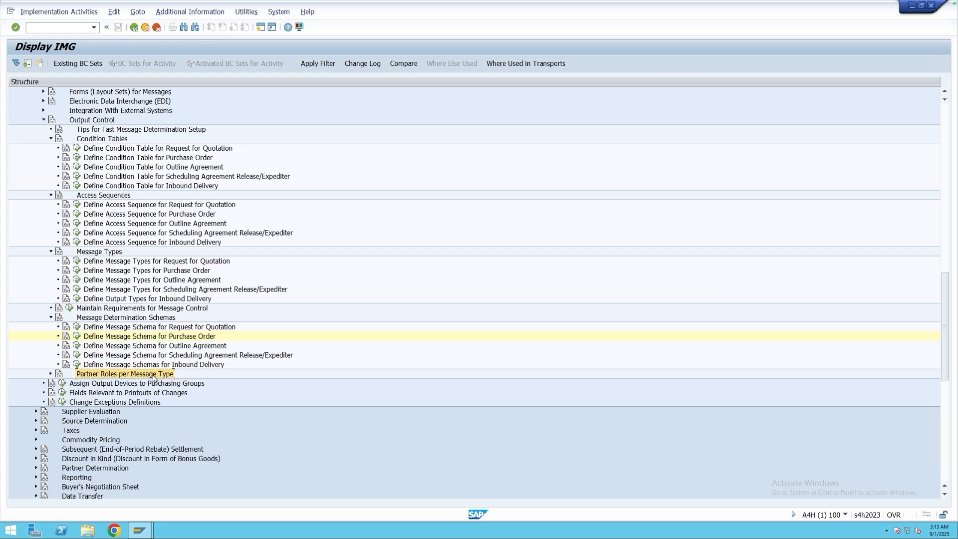
click(50, 374)
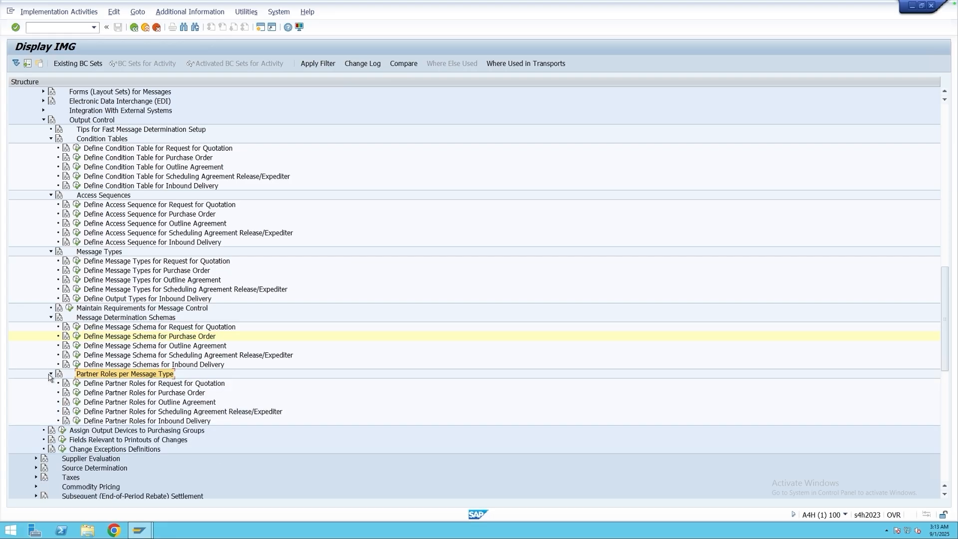
Review the messages by partner role in Define Partner Roles for Purchase Order and return to the IMG structure.
click(123, 393)
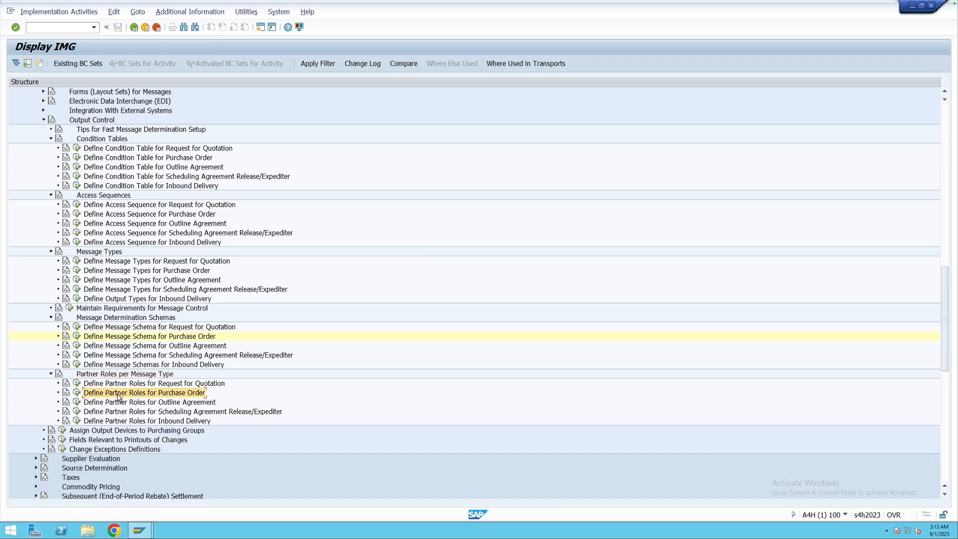
click(77, 393)
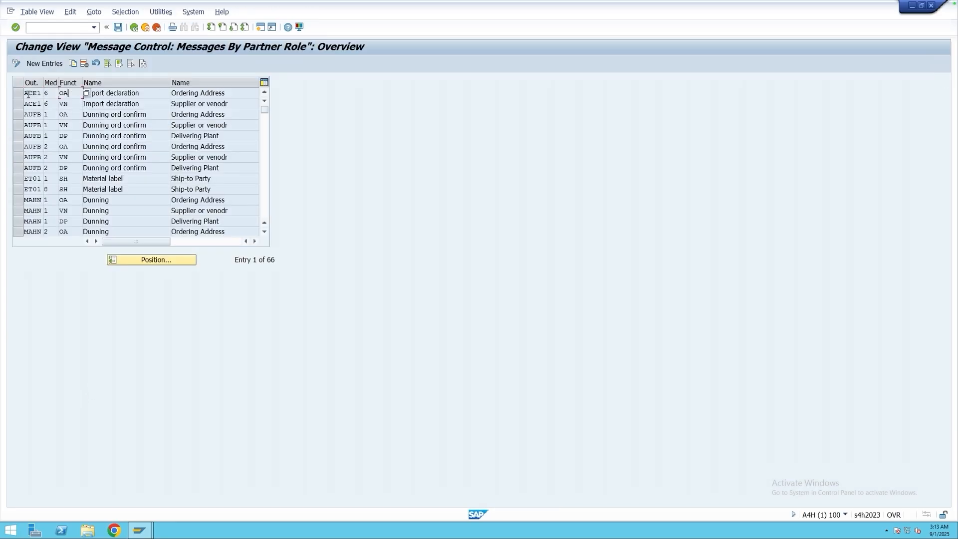
click(28, 94)
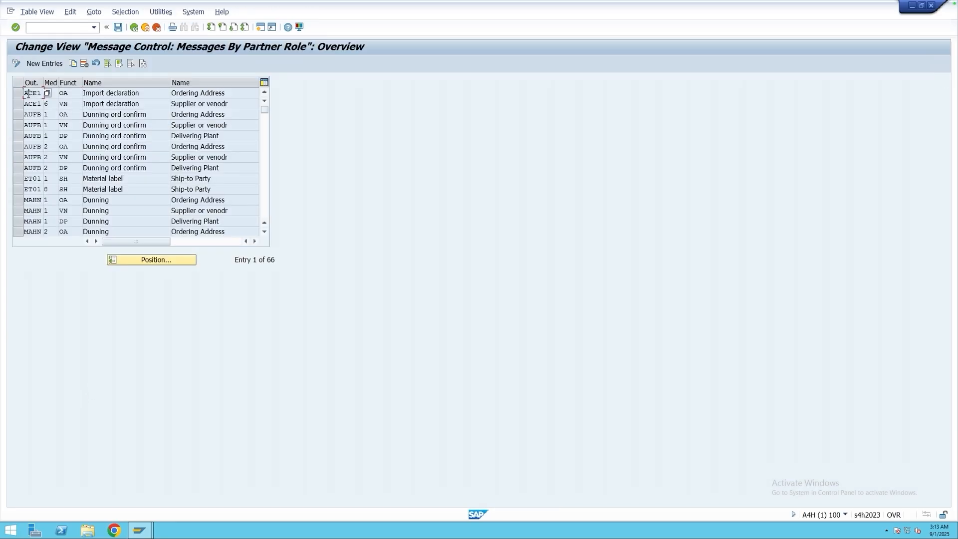
click(55, 95)
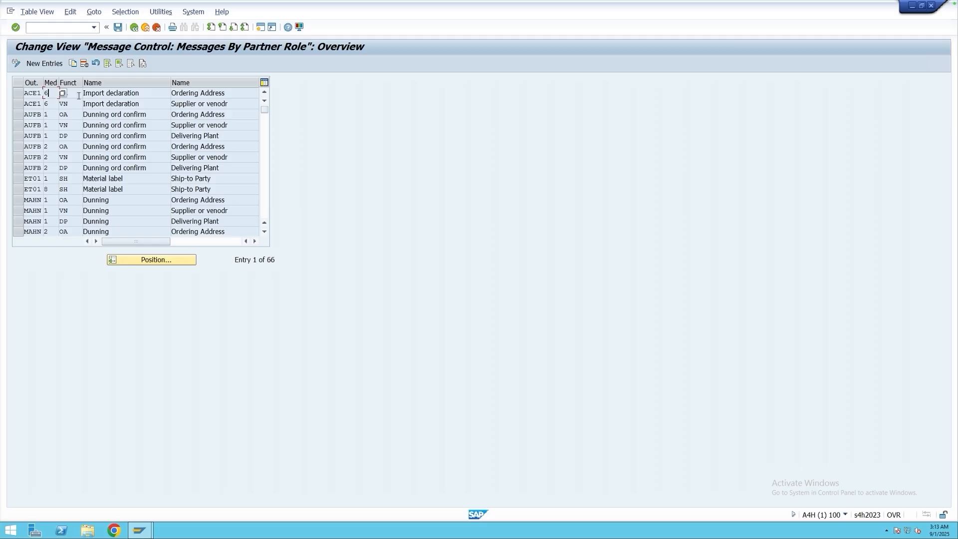
click(134, 27)
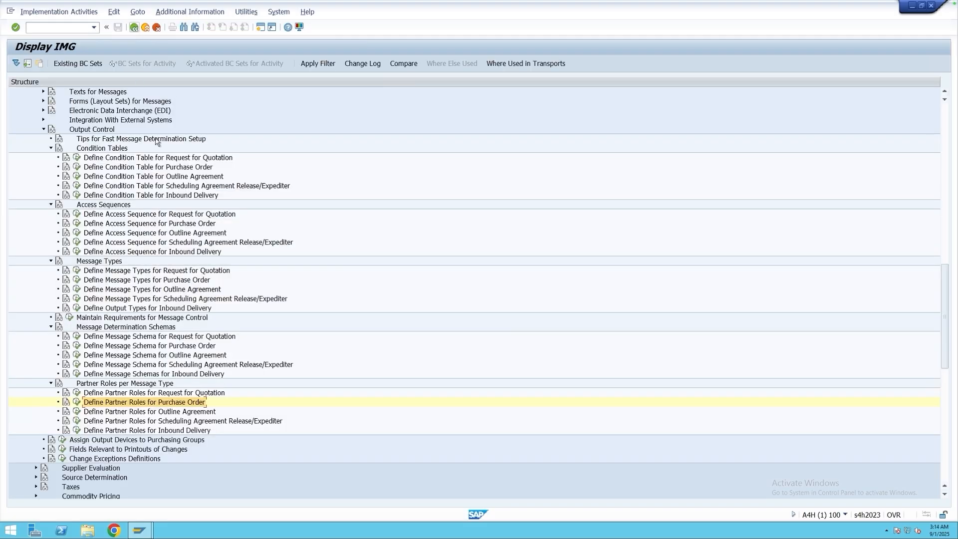
Check the print parameter of output type NEU in Maintain Message Types for PO, and return to the IMG structure.
click(124, 440)
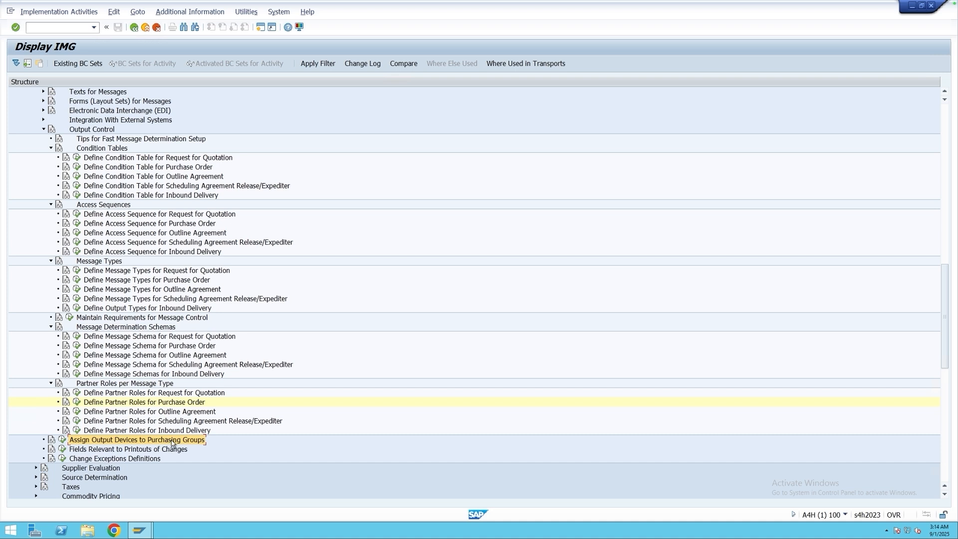
click(77, 281)
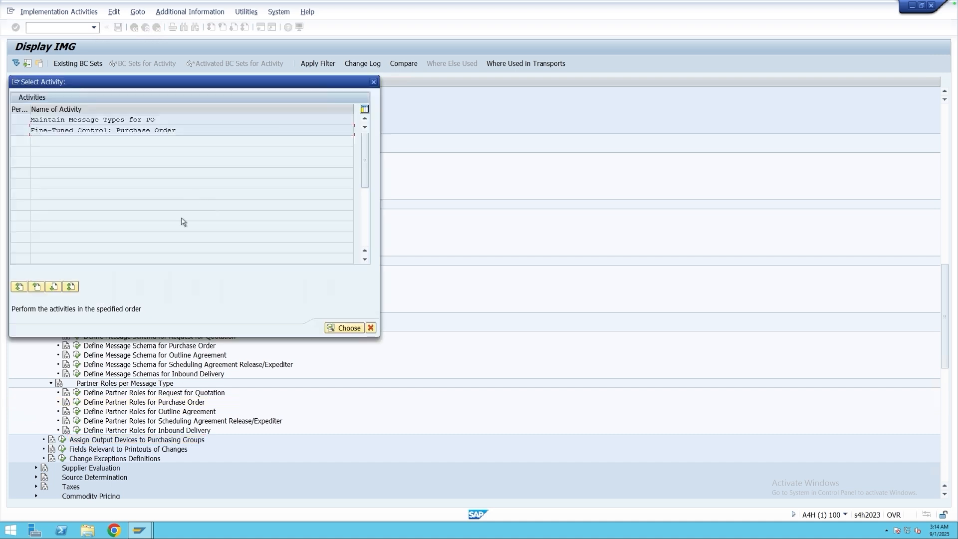
double_click(122, 122)
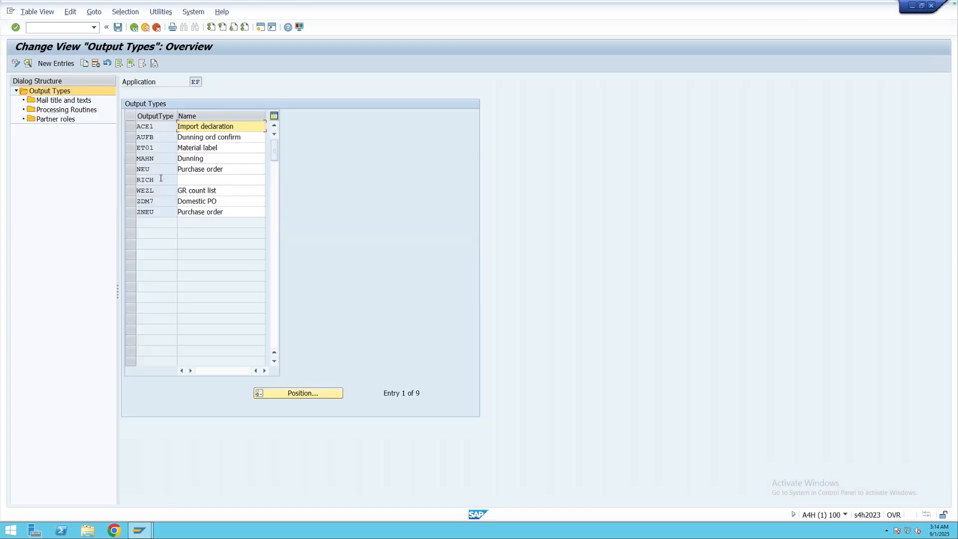
double_click(145, 170)
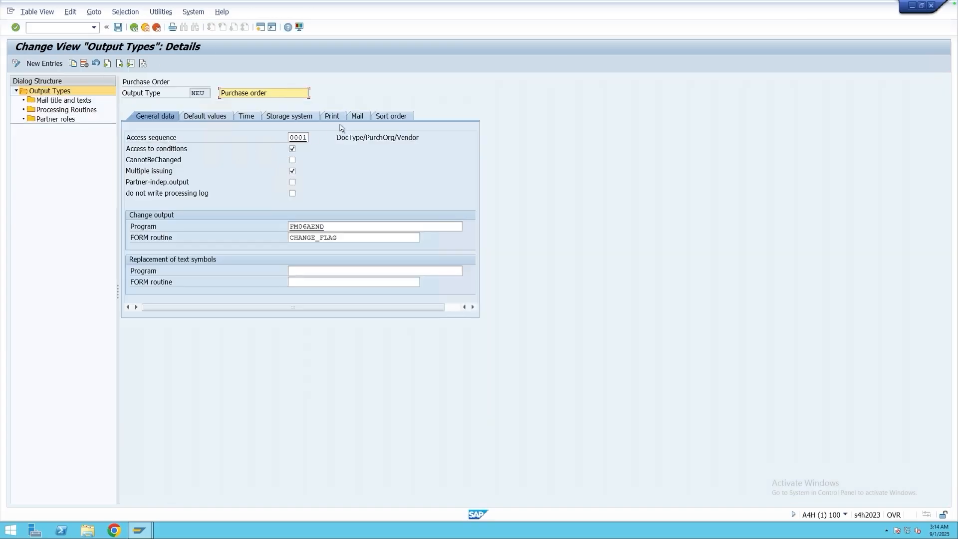
click(331, 117)
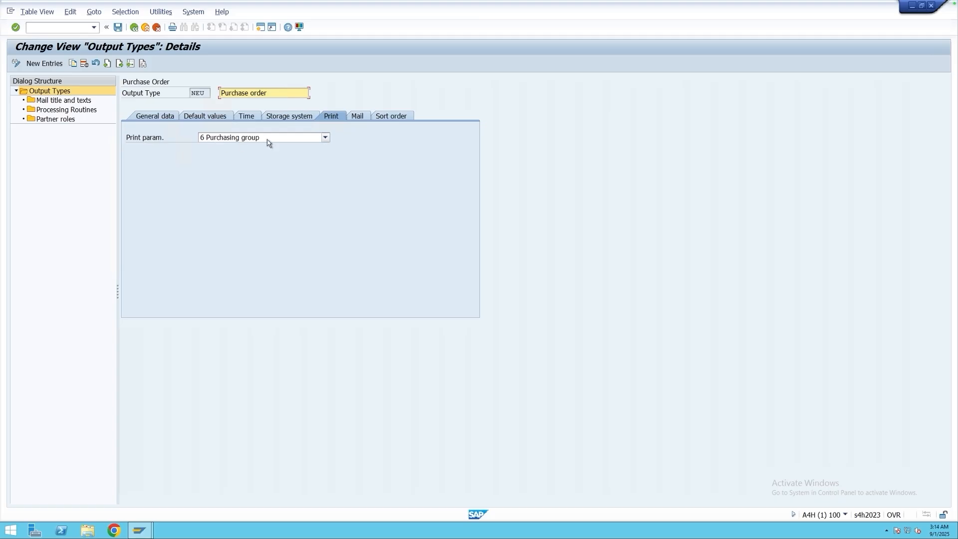
click(134, 28)
click(134, 28)
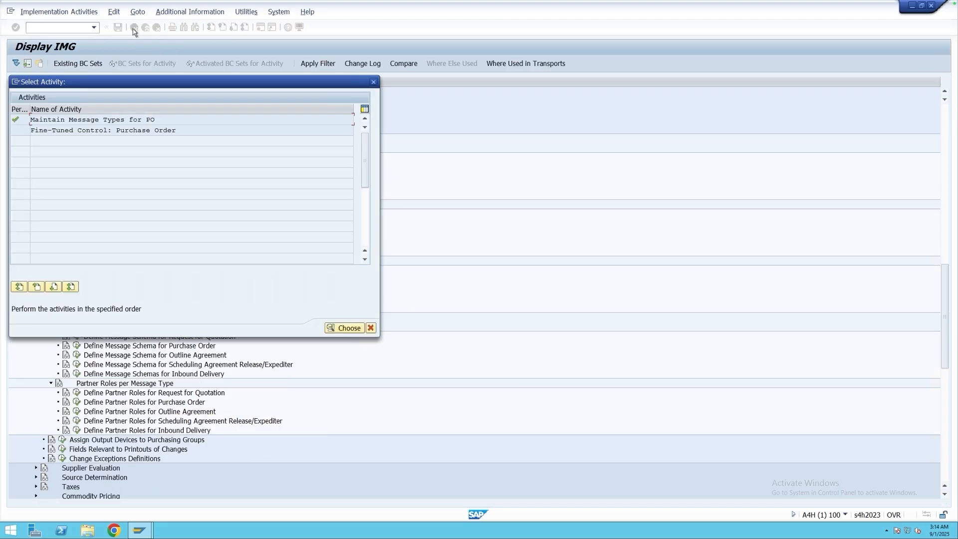
click(373, 82)
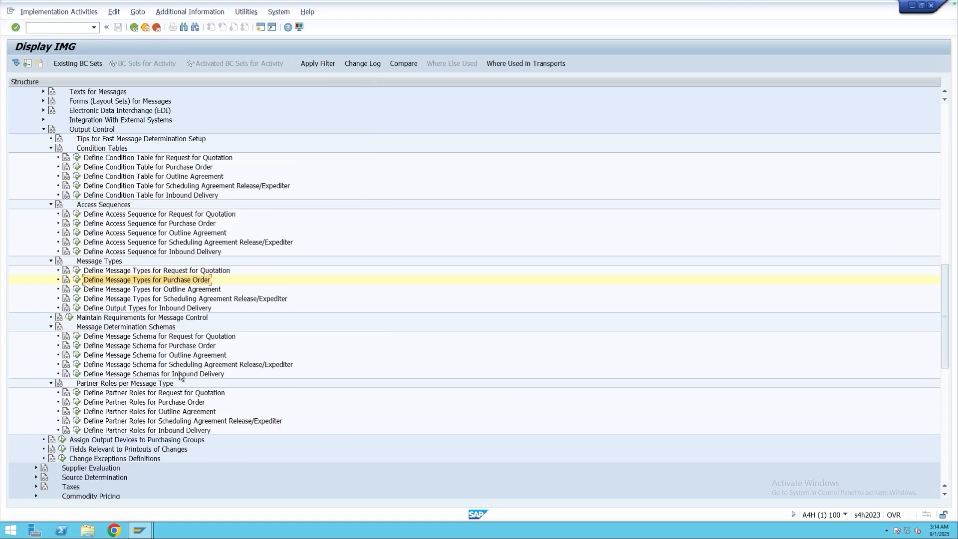
Review the printers per purchasing group in Assign Output Devices to Purchasing Groups and exit the customizing view.
click(101, 441)
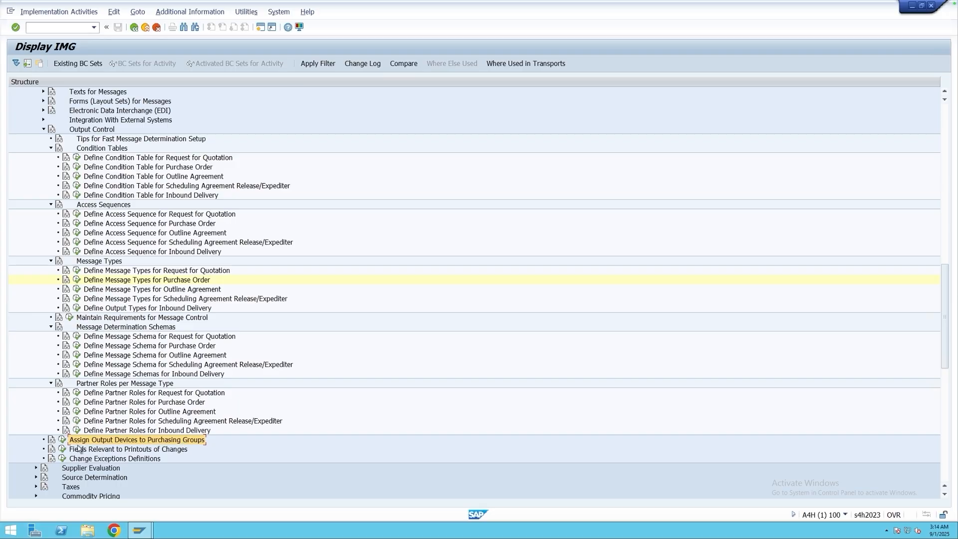
click(63, 440)
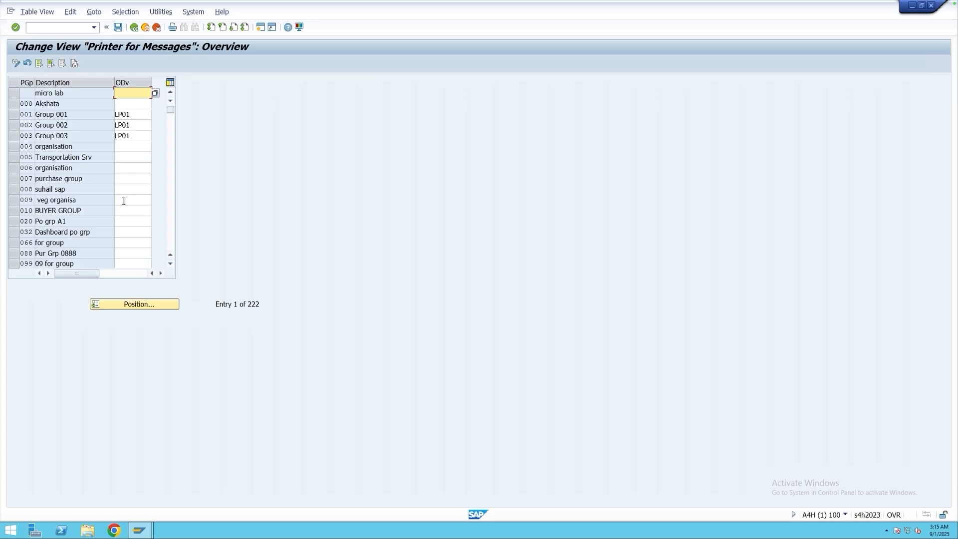
click(145, 28)
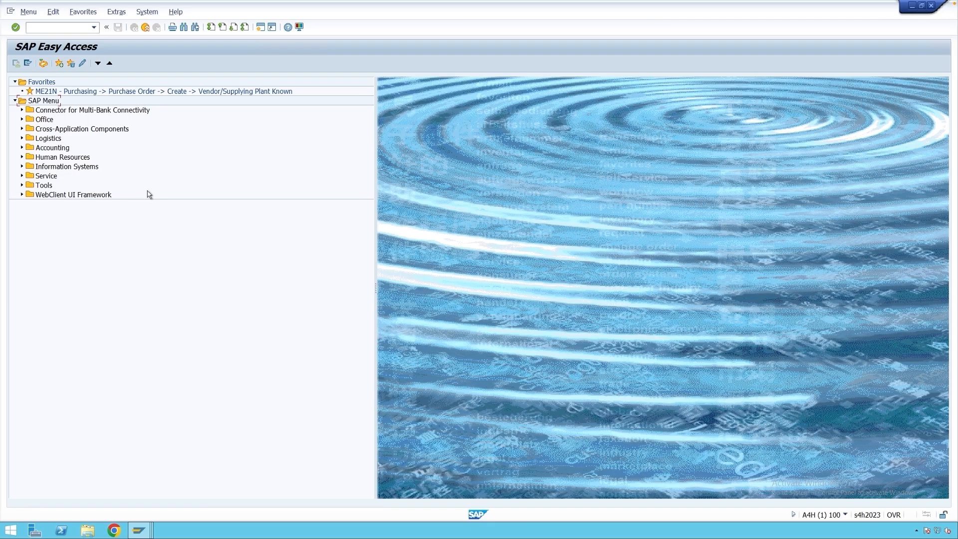
Start MN04 from the purchasing master data messages for purchase orders and bring up the key combinations for output type NEU.
click(22, 138)
click(29, 157)
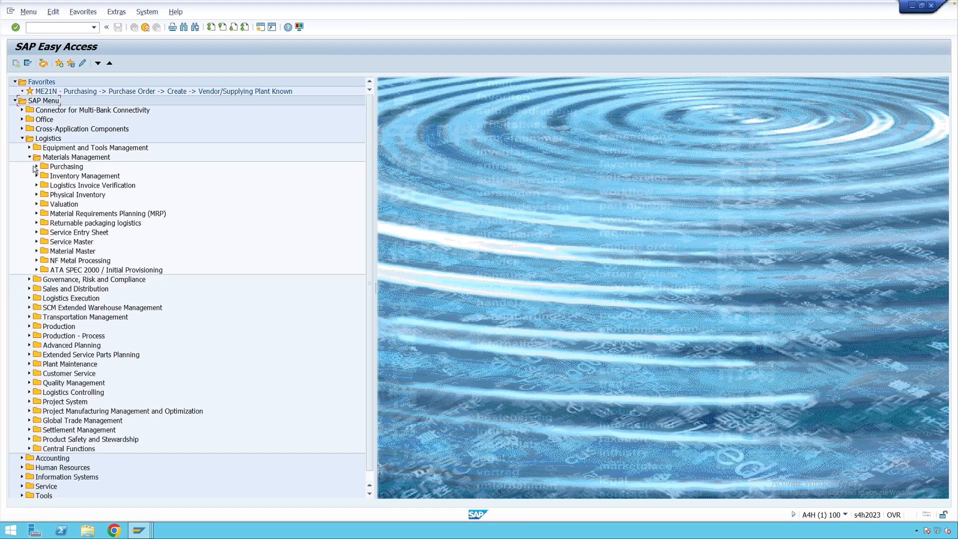
click(36, 166)
click(44, 213)
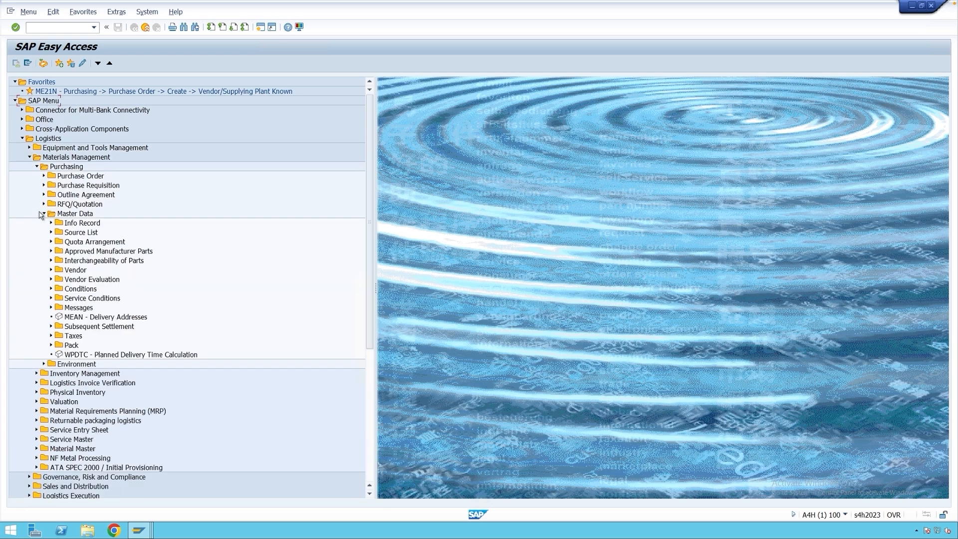
click(51, 307)
click(58, 327)
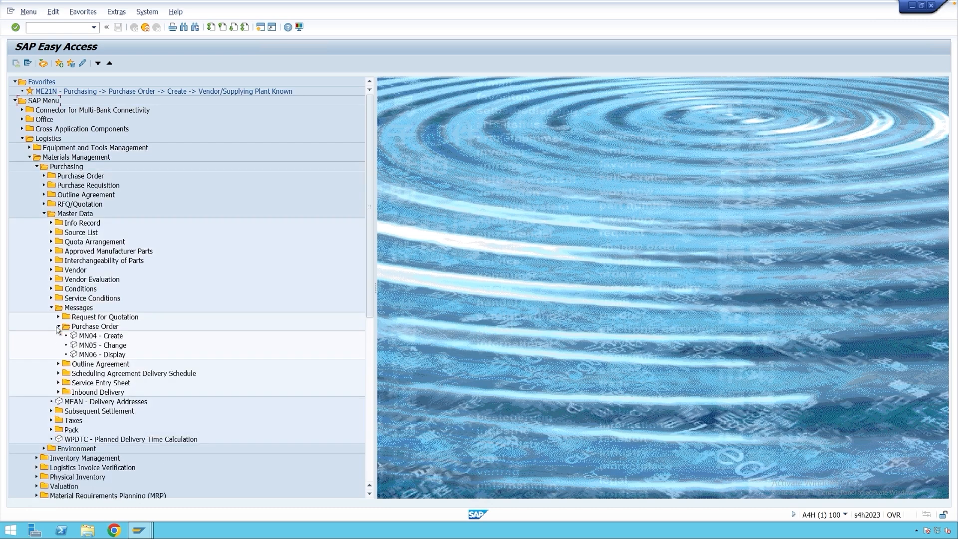
double_click(106, 336)
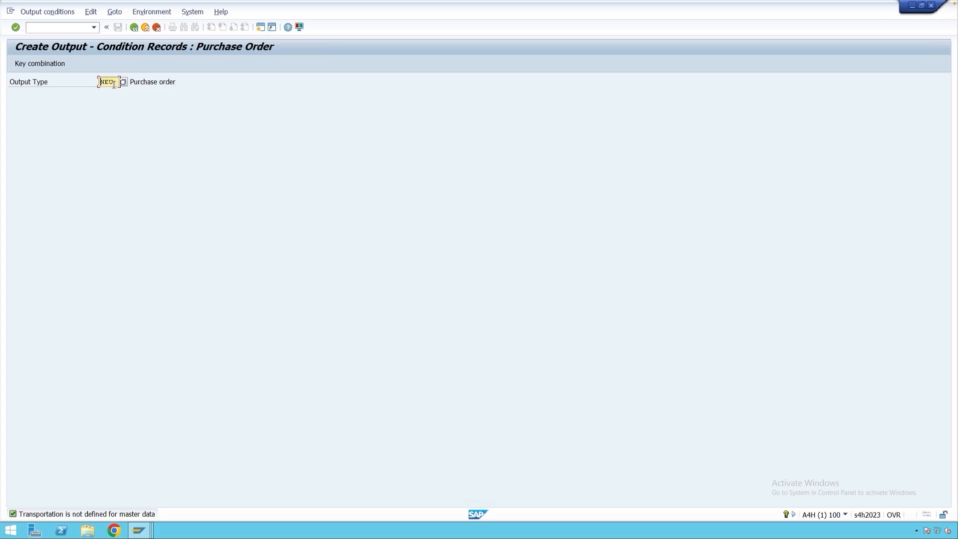
key(Return)
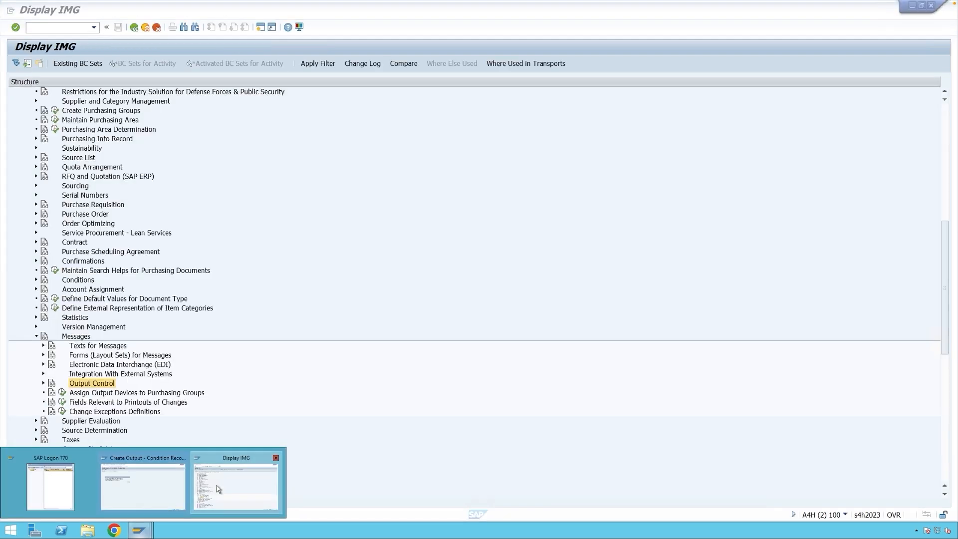
In the Display IMG session, open the details of output type NEU through Maintain Message Types for PO.
click(217, 486)
click(44, 384)
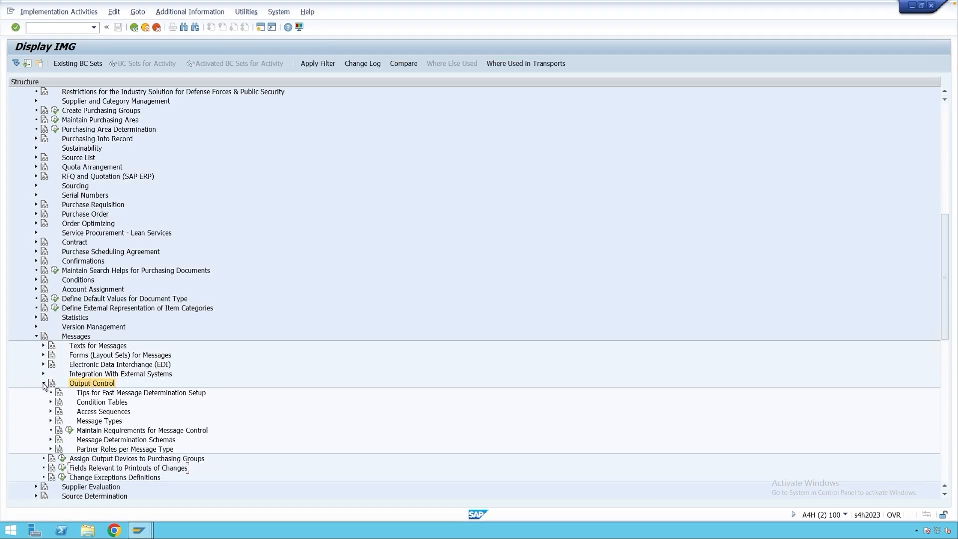
click(51, 421)
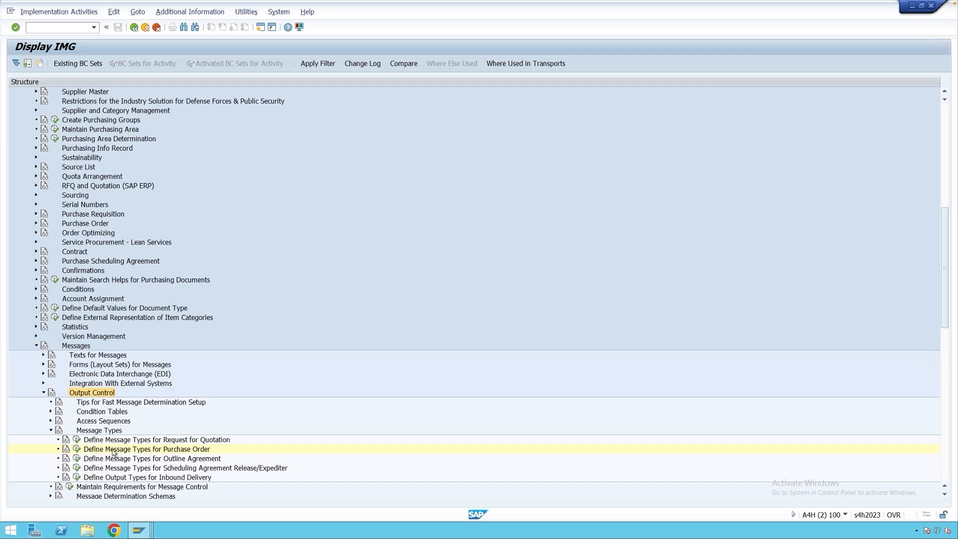
click(79, 450)
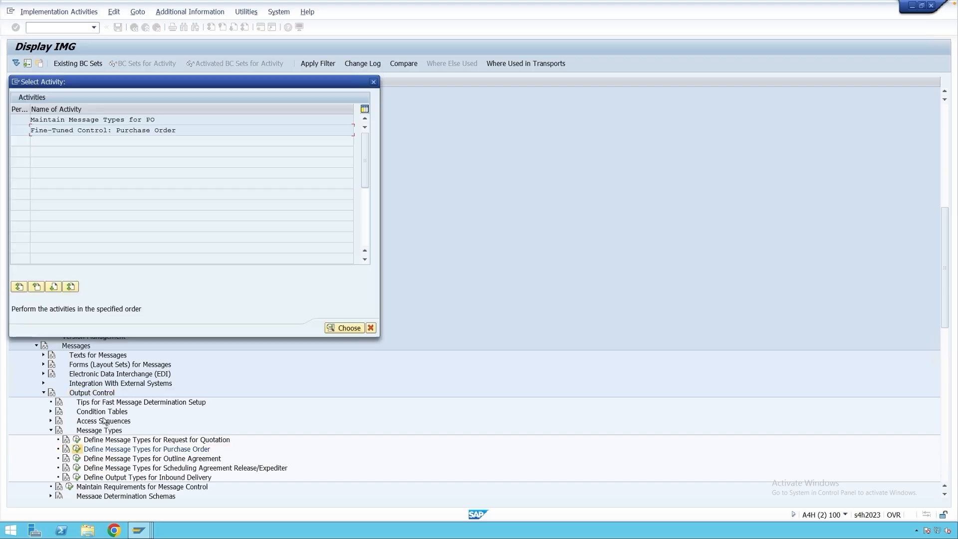
double_click(107, 120)
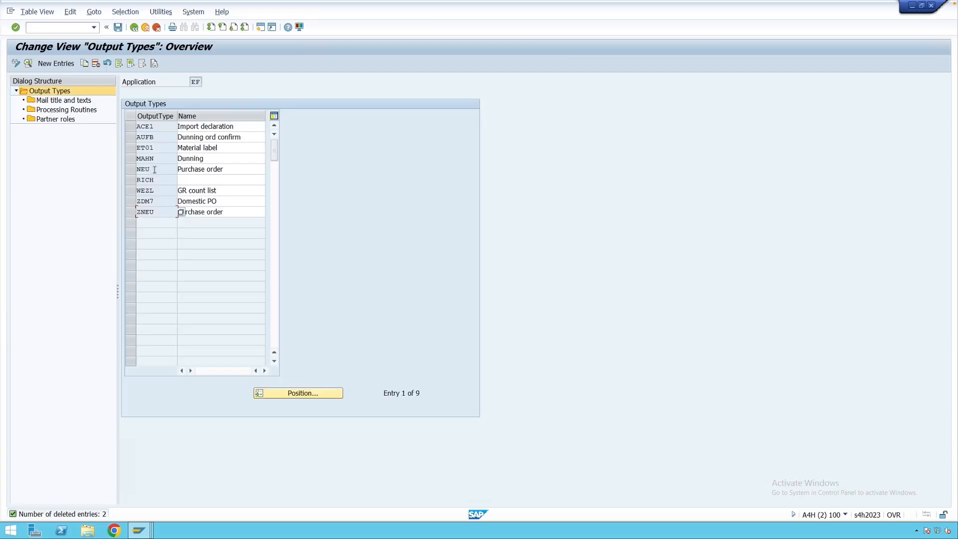
double_click(155, 170)
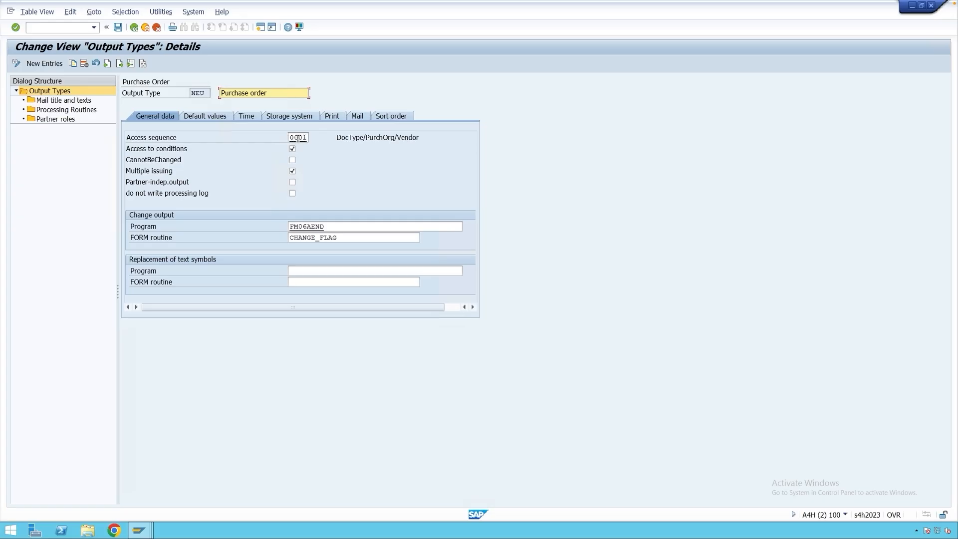
Display the accesses of access sequence 0001 and compare them with the key combinations in the condition record session.
double_click(298, 138)
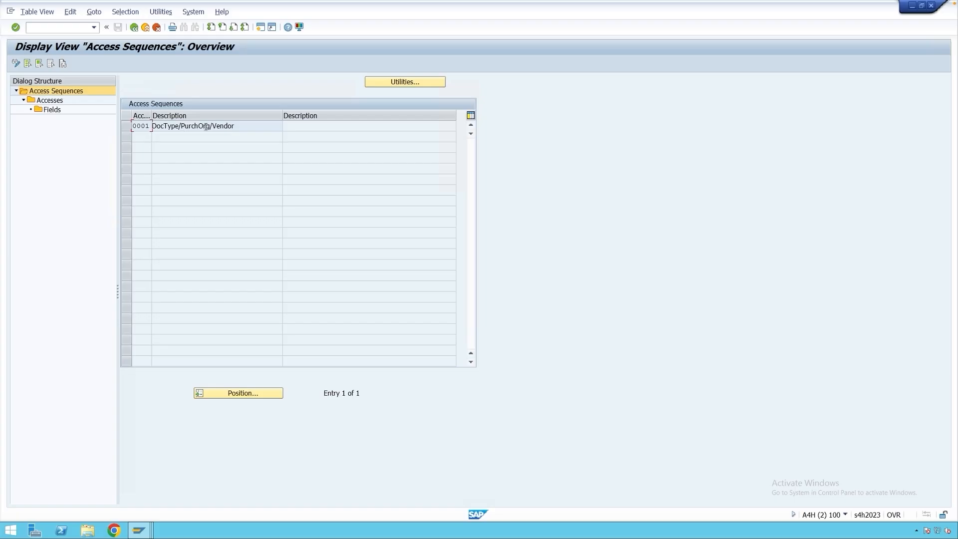
click(127, 127)
double_click(48, 101)
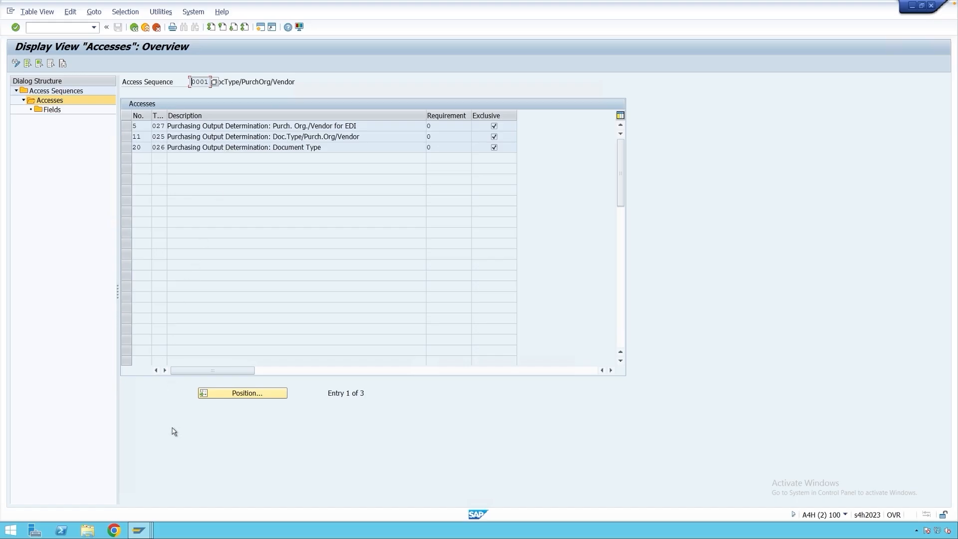
mouse_move(141, 530)
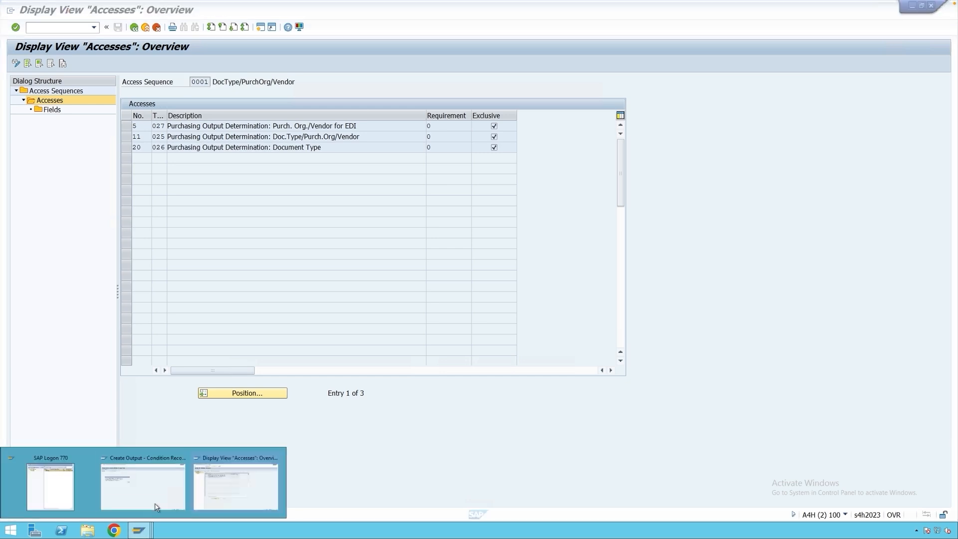
click(160, 497)
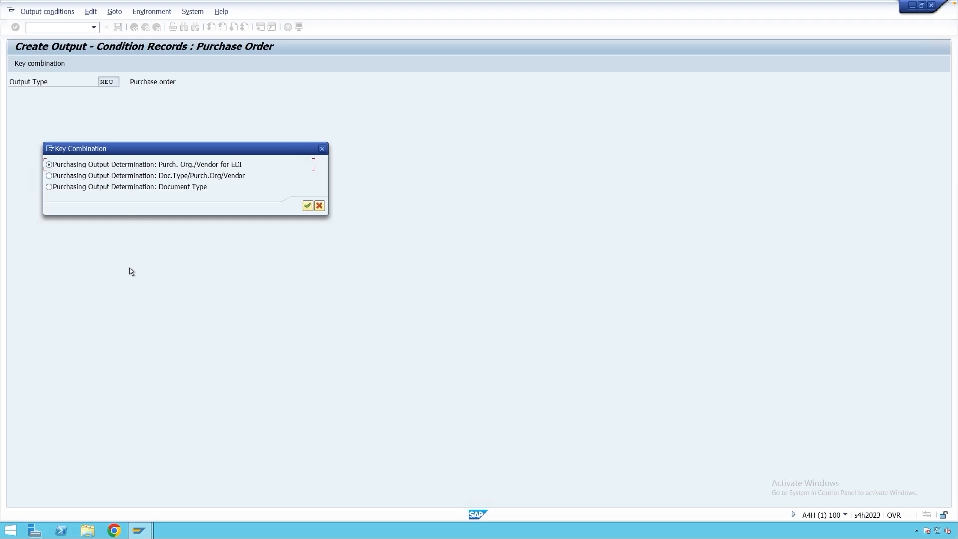
mouse_move(140, 529)
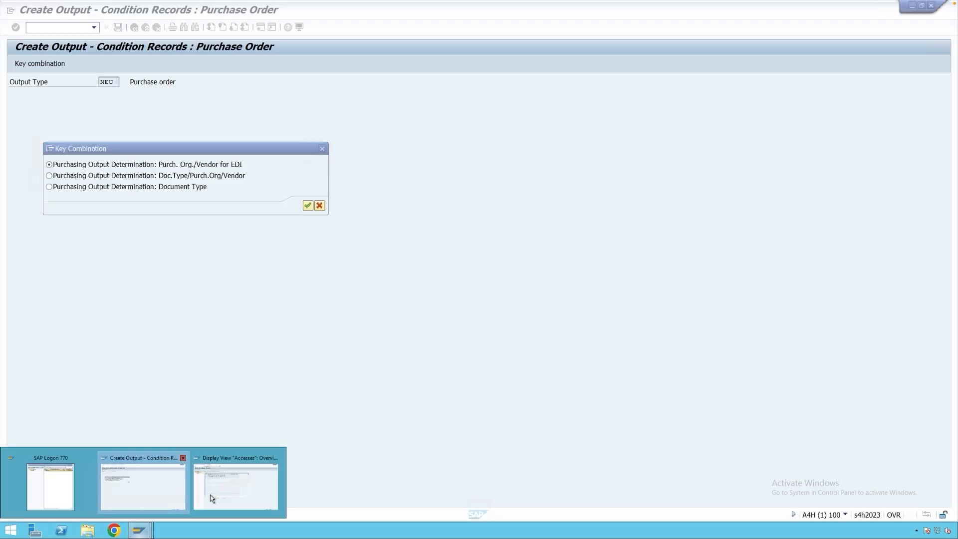
click(239, 469)
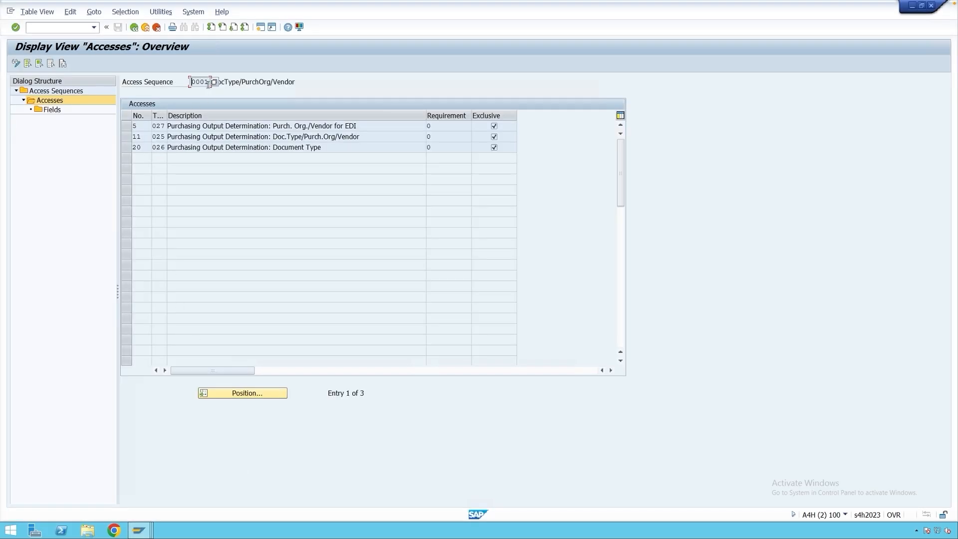
Return to the NEU details, check its access sequence field and switch back to the condition record session's key combinations.
click(133, 27)
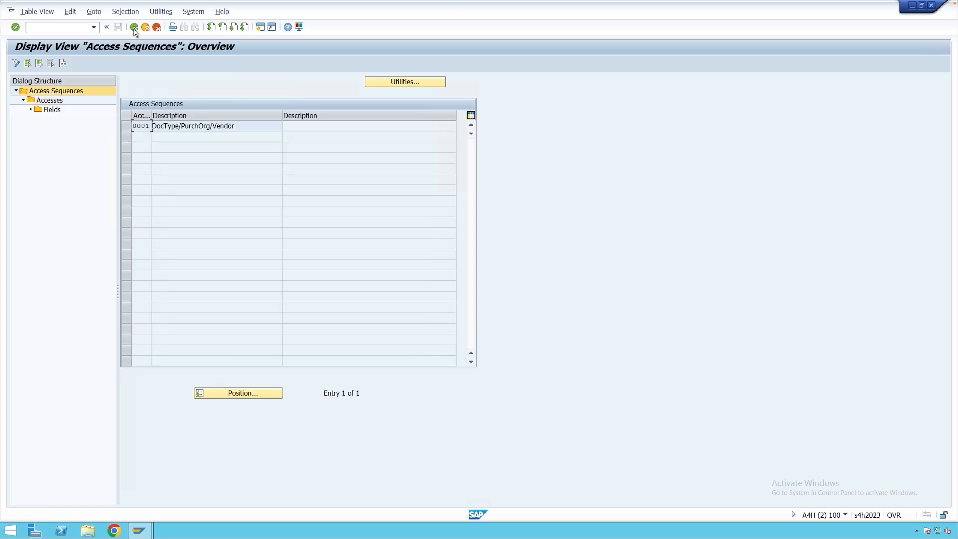
click(134, 27)
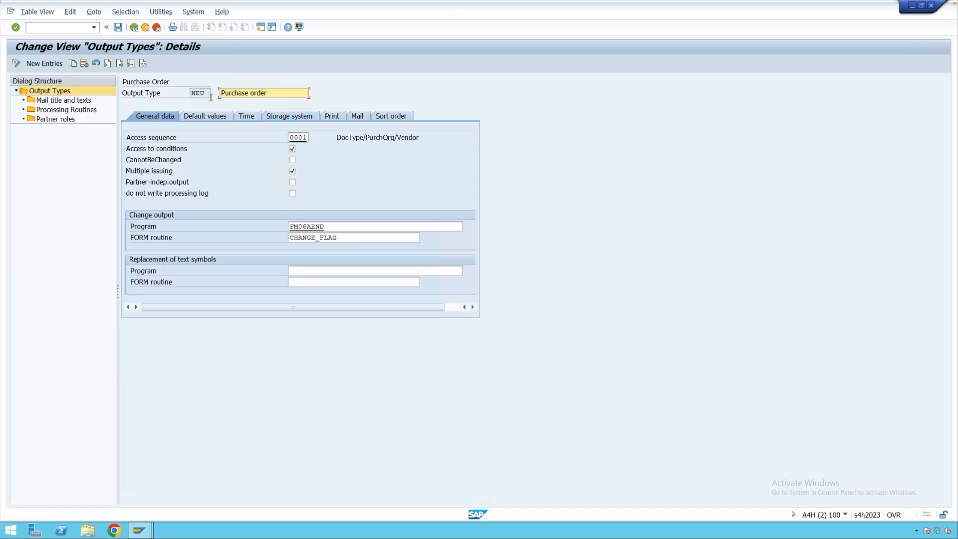
drag(204, 94, 190, 94)
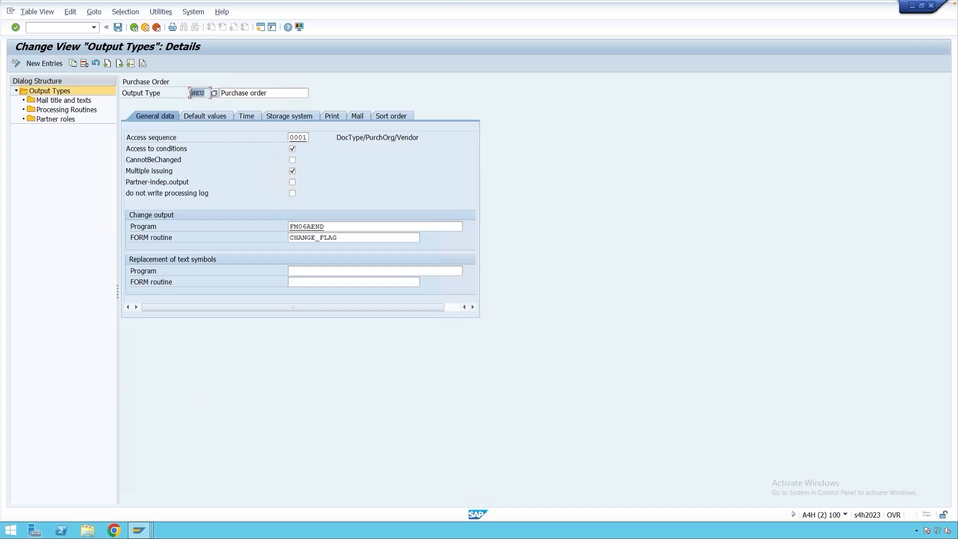
drag(308, 138, 290, 138)
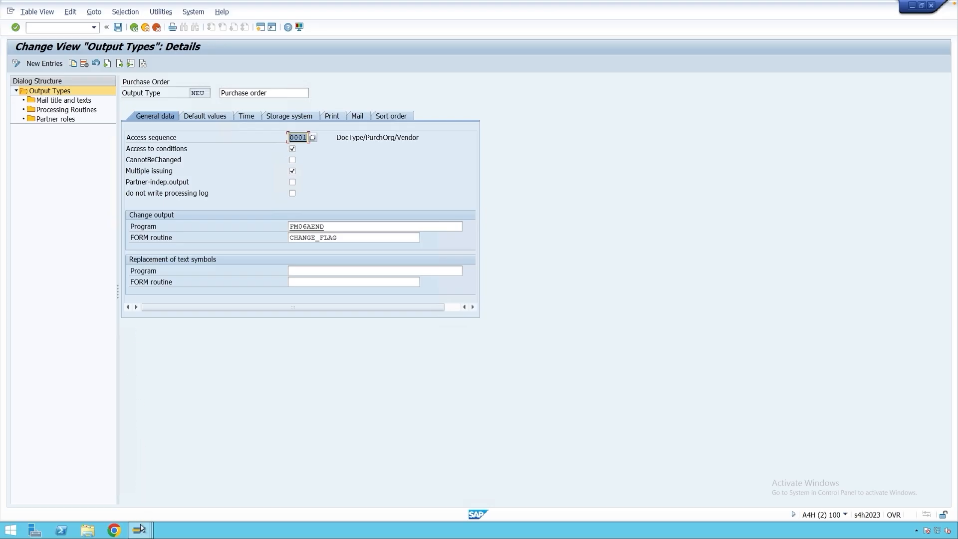
mouse_move(139, 530)
click(142, 481)
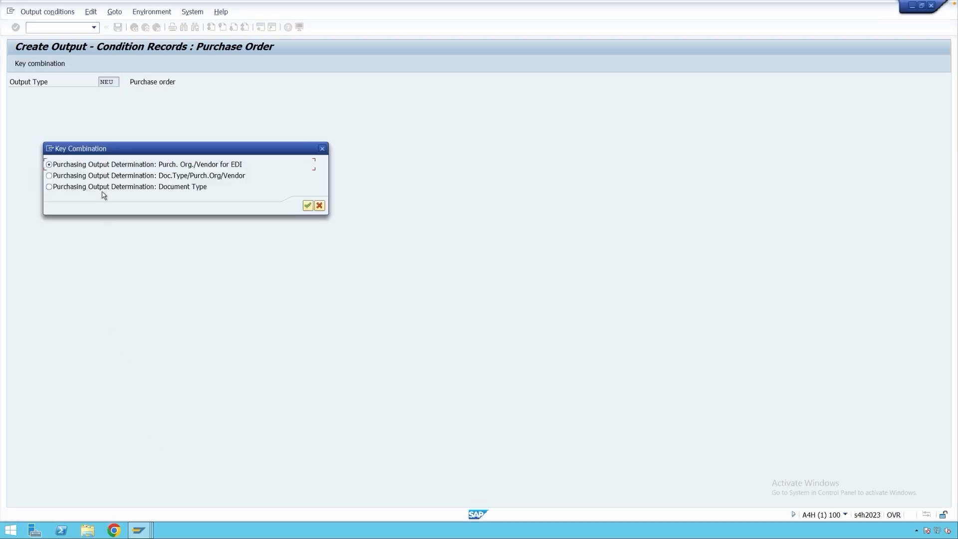
Choose the Document Type key combination and start a condition record for document type NB with partner function VN.
click(72, 188)
key(Return)
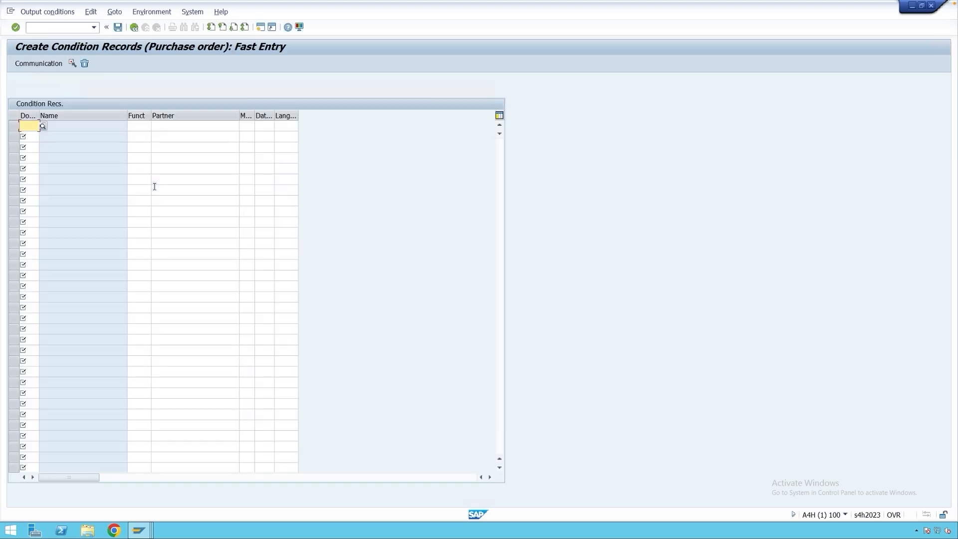
click(28, 126)
text(NB)
click(139, 125)
text(V)
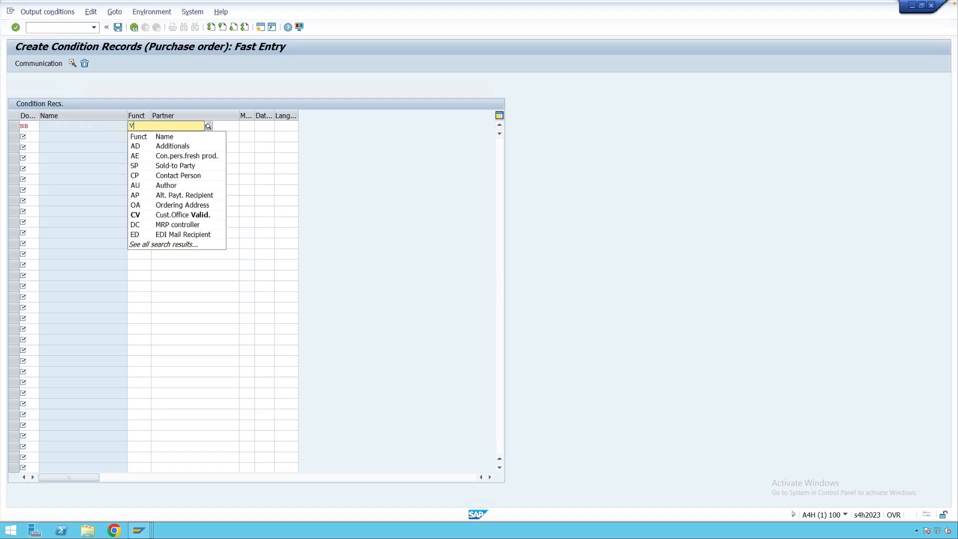
text(N)
Set the NB record's transmission medium to 1 (Print output) and its dispatch time to 4 (Send immediately).
click(246, 125)
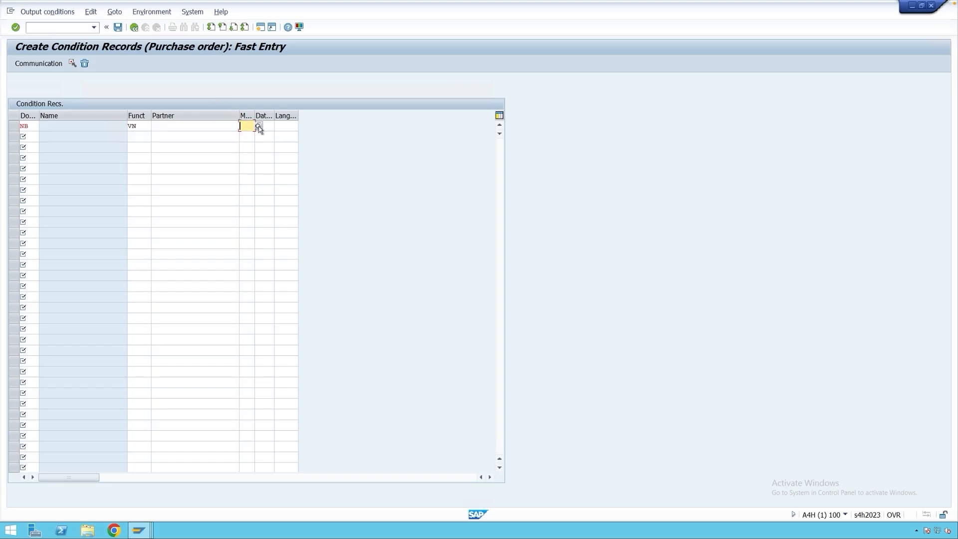
click(259, 127)
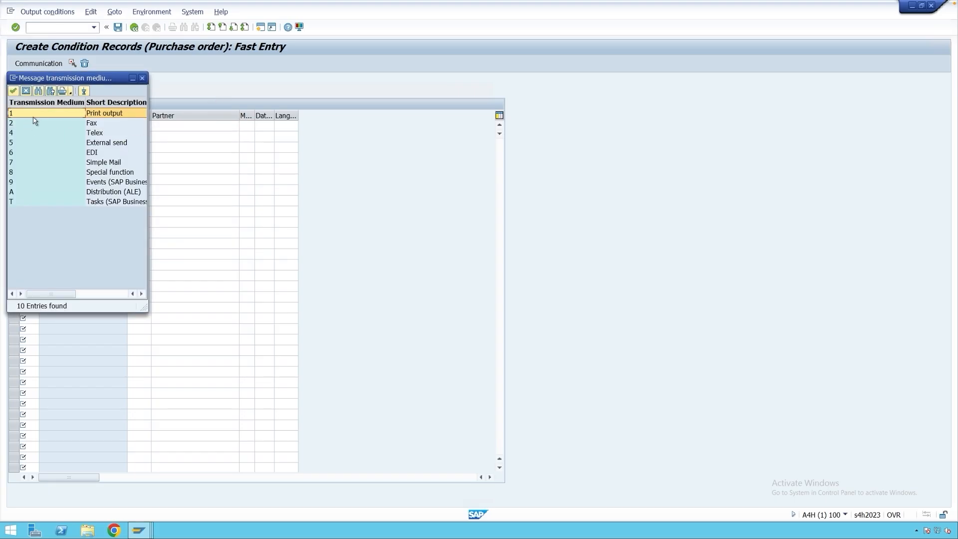
double_click(55, 115)
click(264, 127)
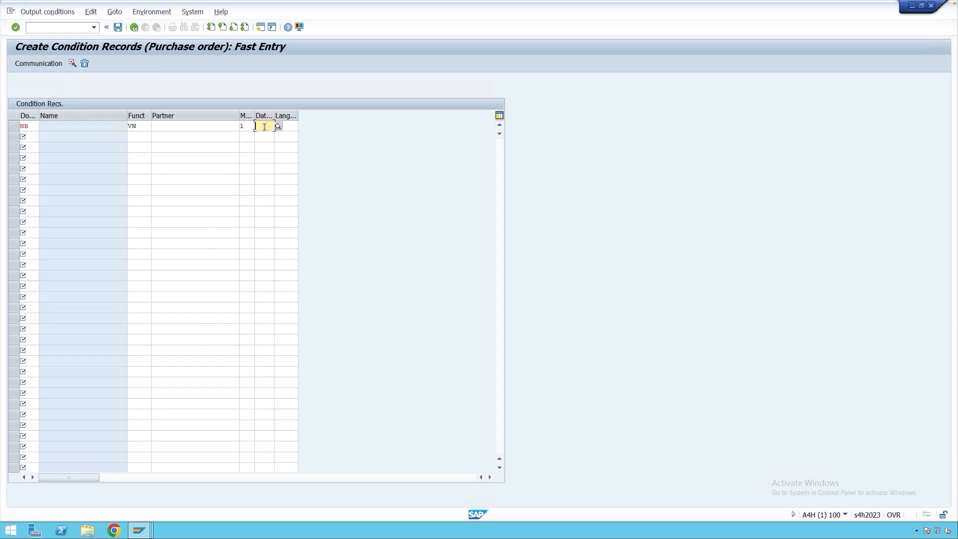
click(278, 128)
click(75, 144)
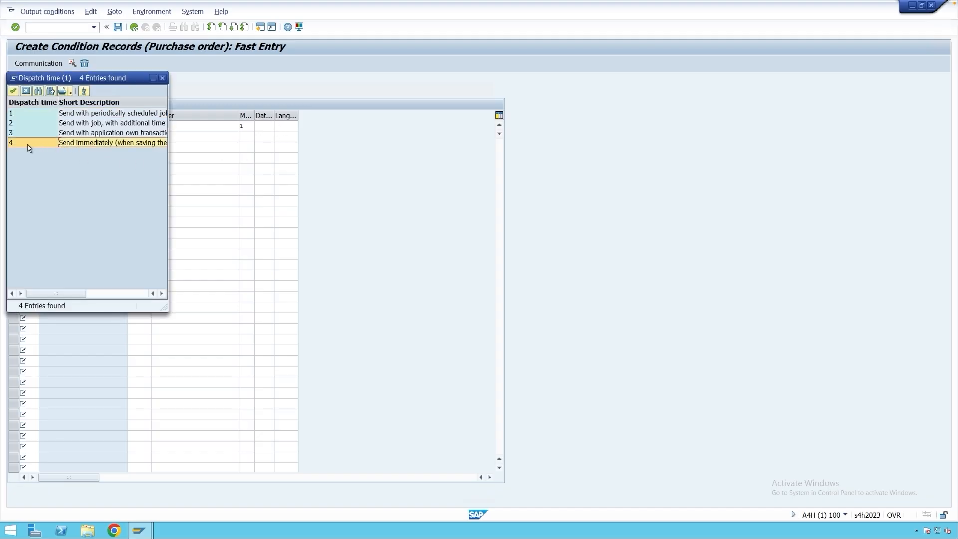
double_click(80, 147)
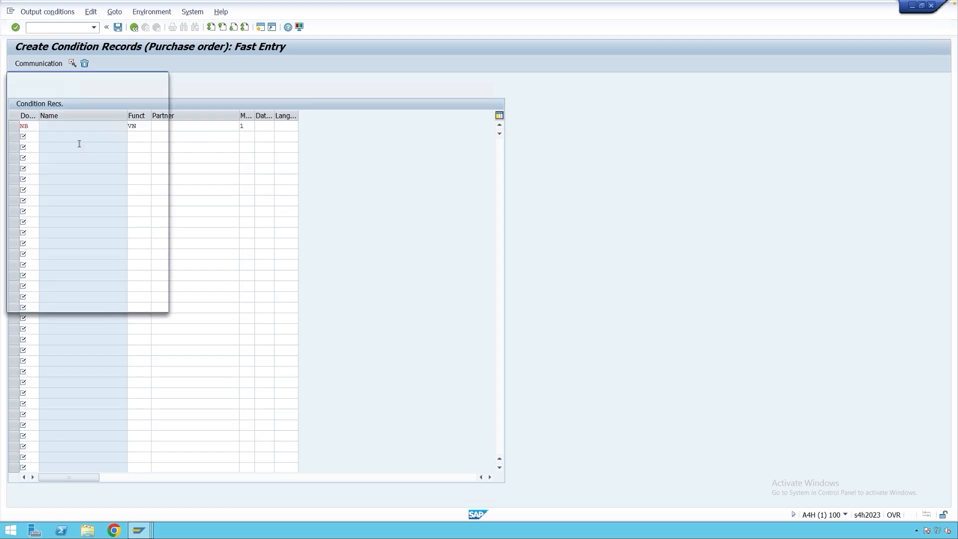
key(Return)
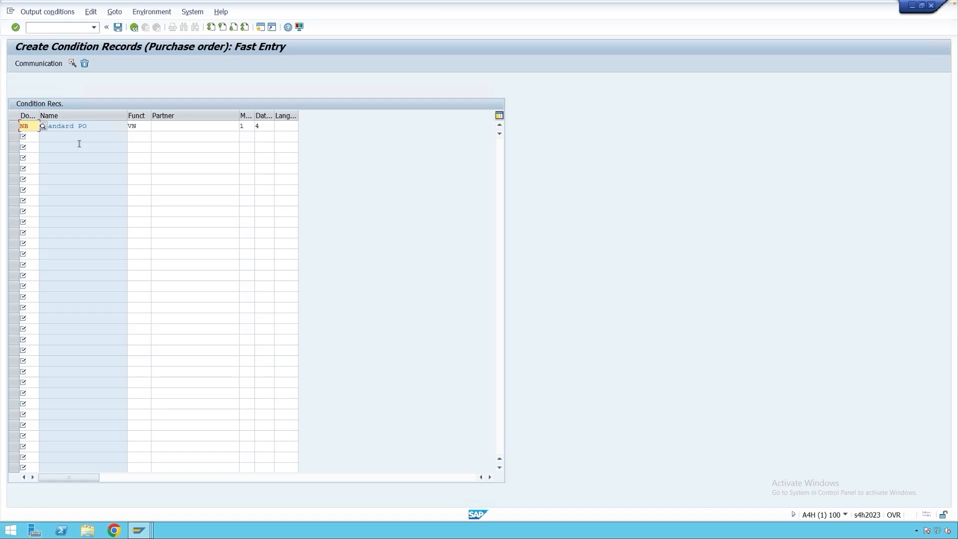
Enter ZPDF as the output device in the NB record's communication details and save the condition record.
click(13, 126)
click(39, 64)
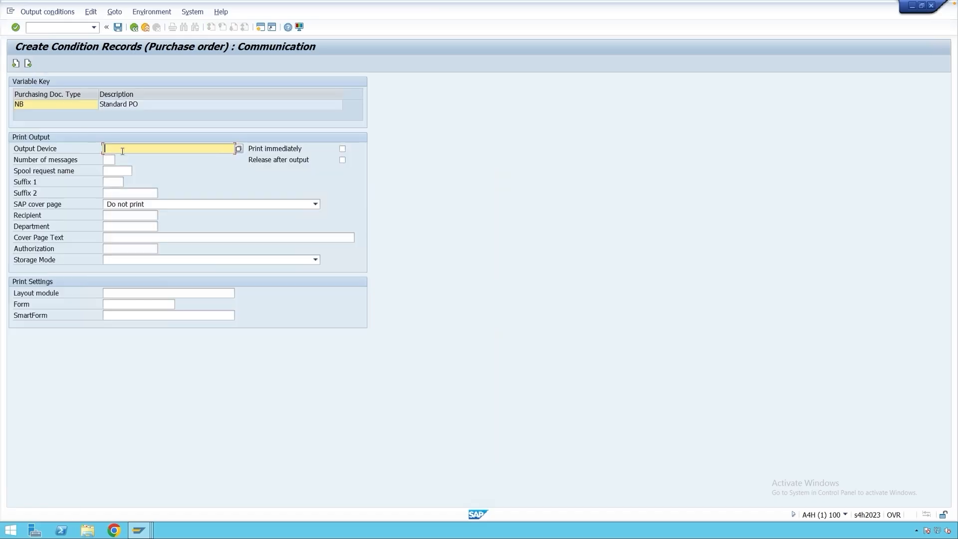
text(ZPDF)
click(122, 158)
click(133, 27)
key(ctrl+s)
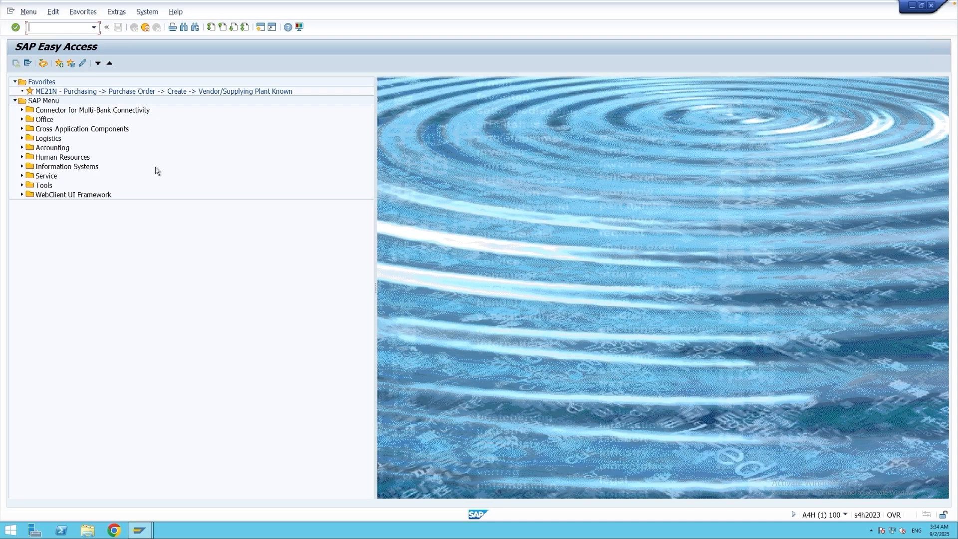
Start a standard purchase order in ME21N for supplier XYZ Co. and set the company code to M001 in the organizational data.
text(m)
text(e21n)
key(Return)
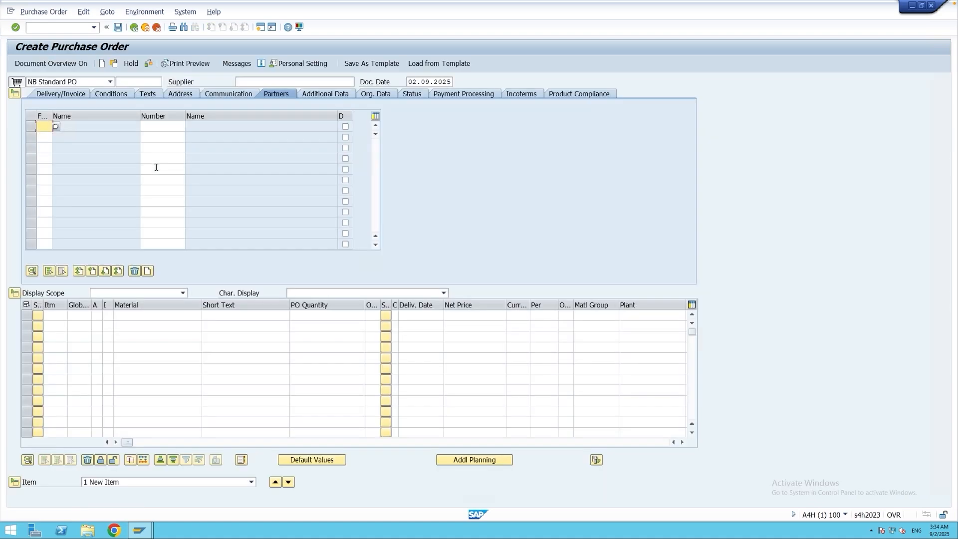
click(258, 81)
click(257, 81)
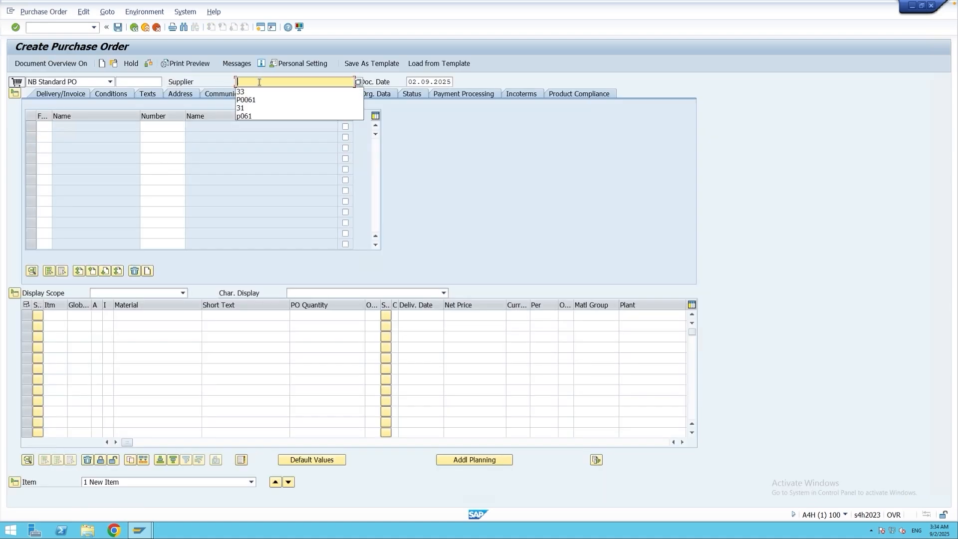
click(257, 93)
click(367, 95)
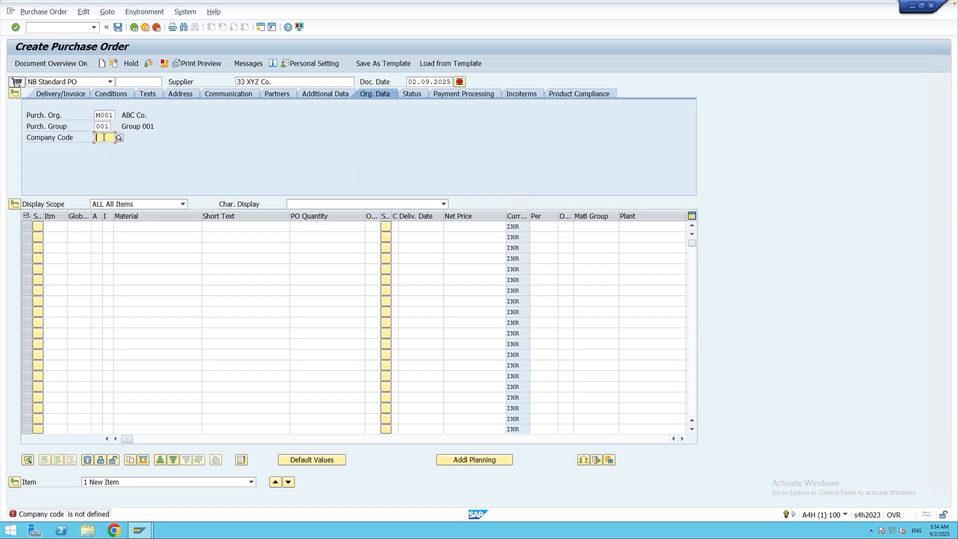
text(m001)
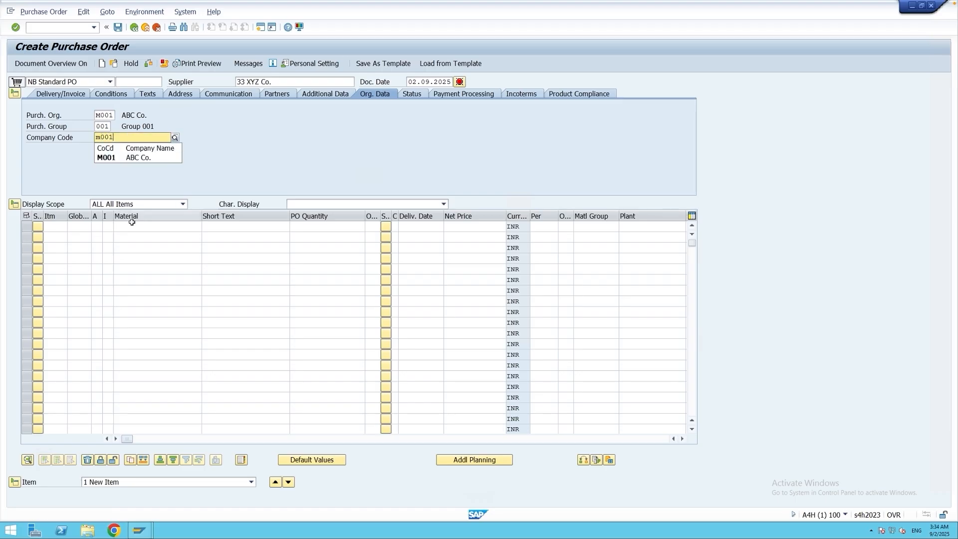
Enter an order item for material 864 with quantity 10 and plant M001.
click(148, 229)
text(864)
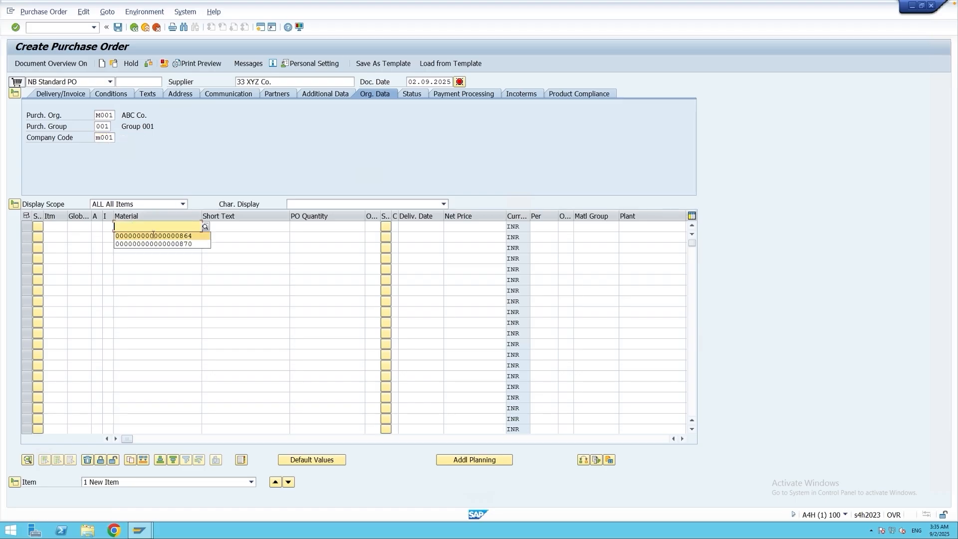
click(316, 224)
text(10)
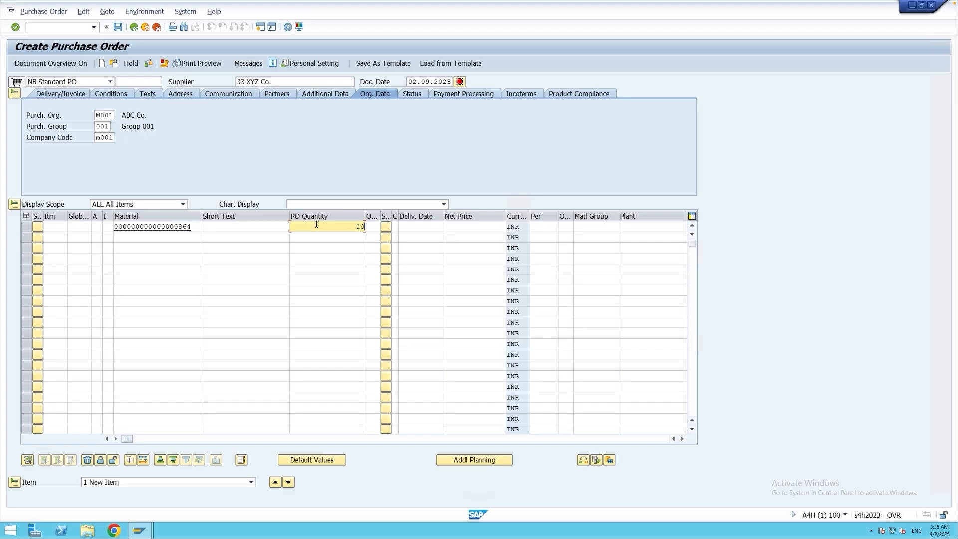
click(625, 226)
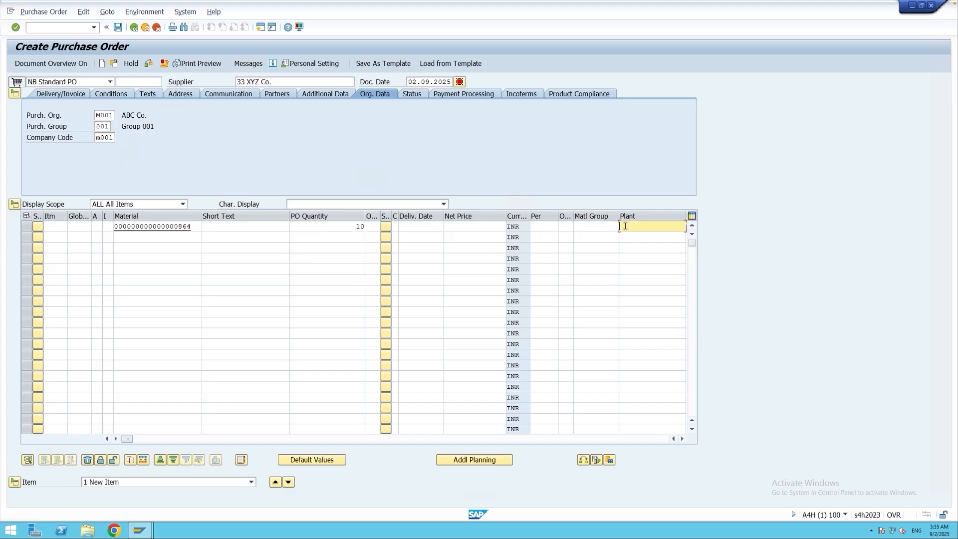
text(m001)
key(Return)
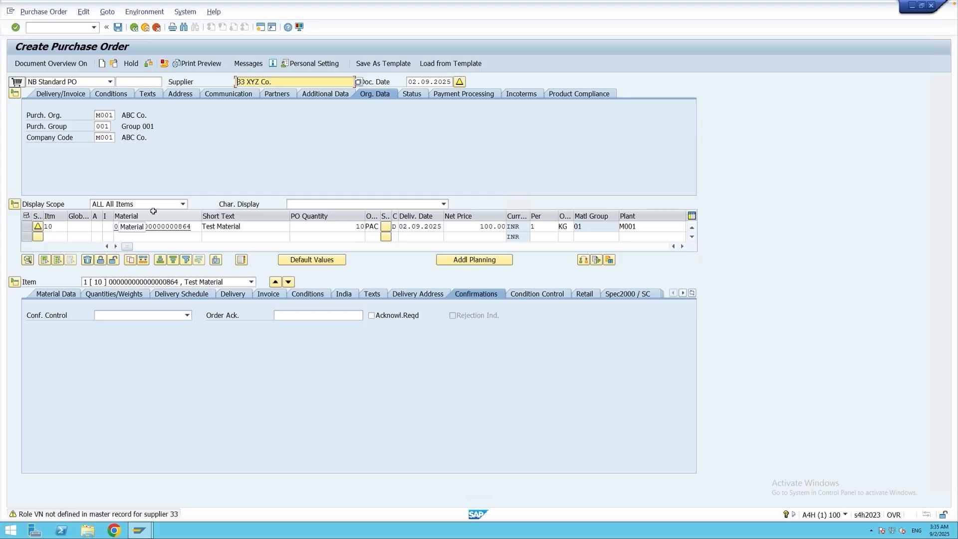
Open the order's messages and check the NEU output's partner function, partner and dispatch time.
click(250, 66)
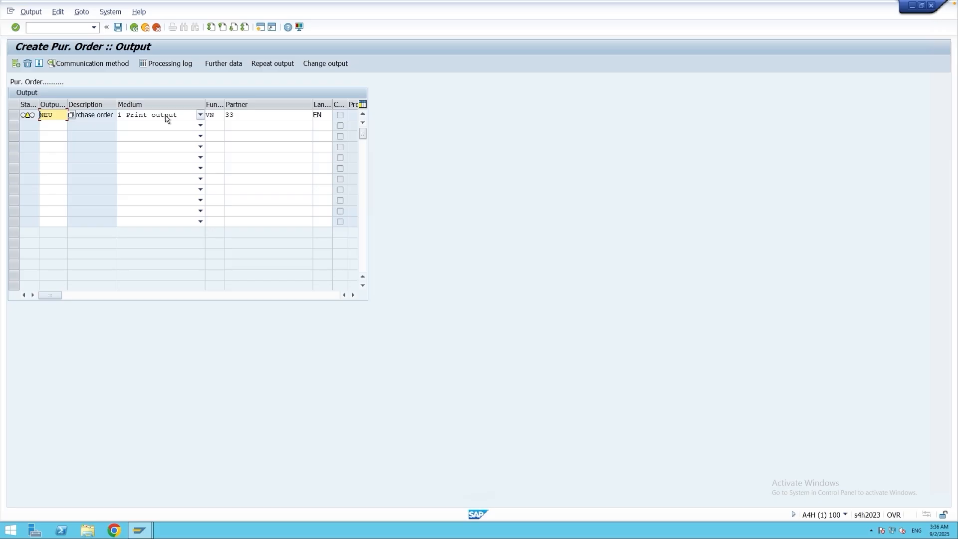
click(217, 115)
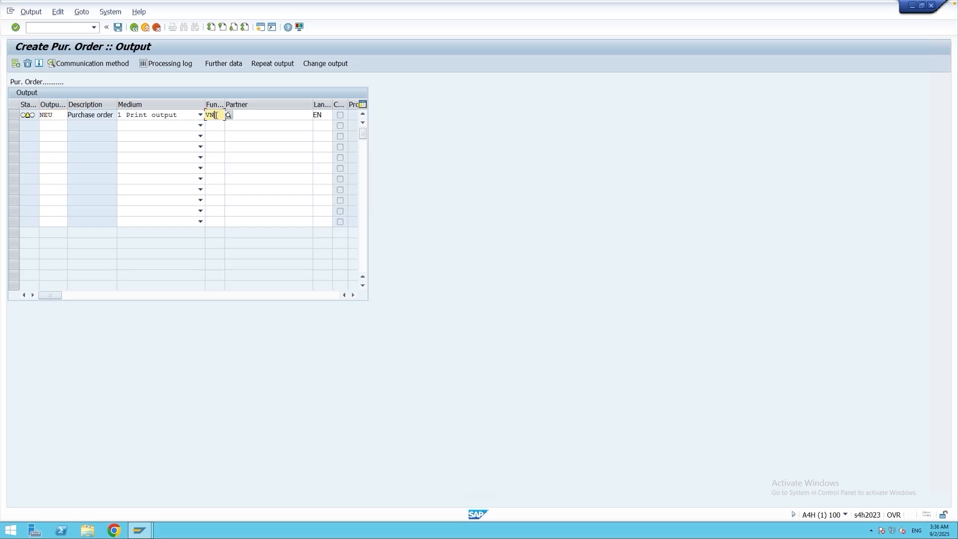
click(264, 115)
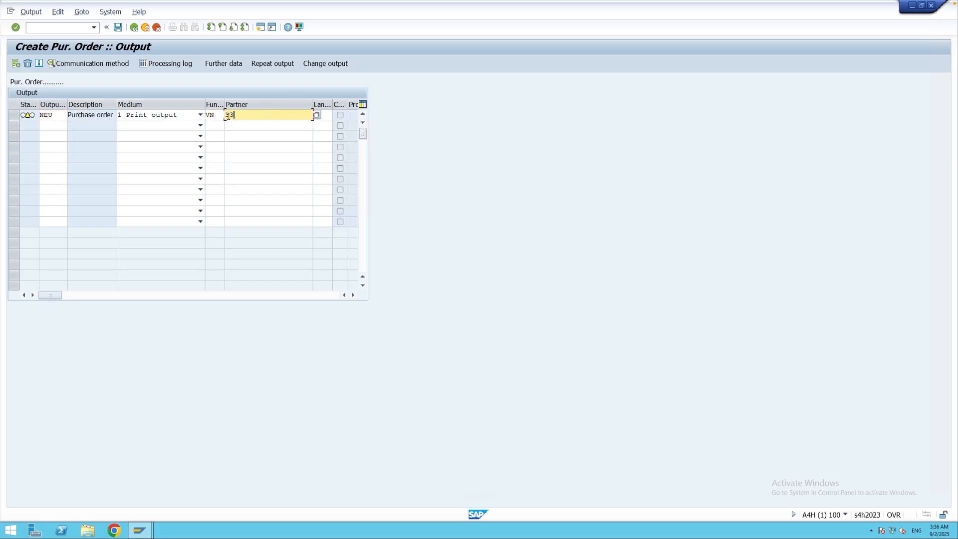
click(14, 115)
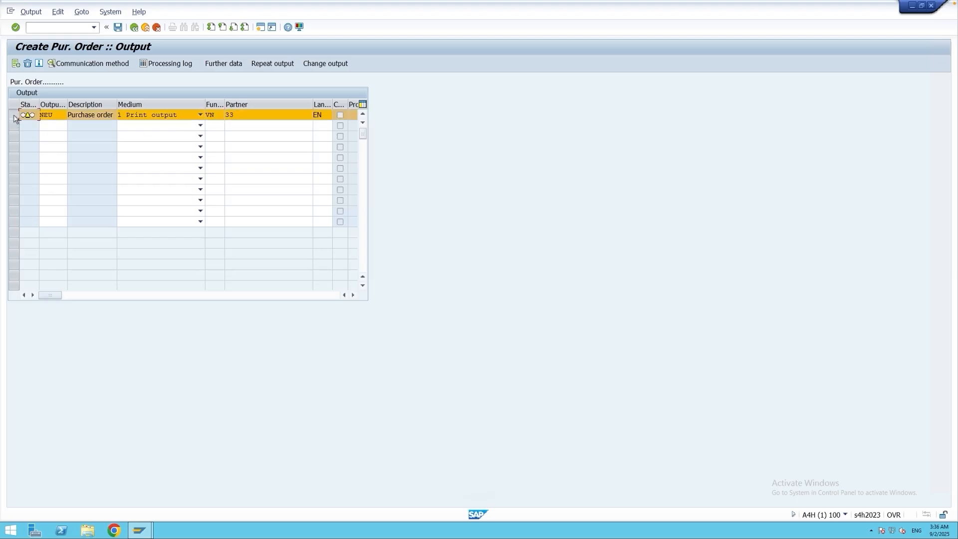
click(224, 64)
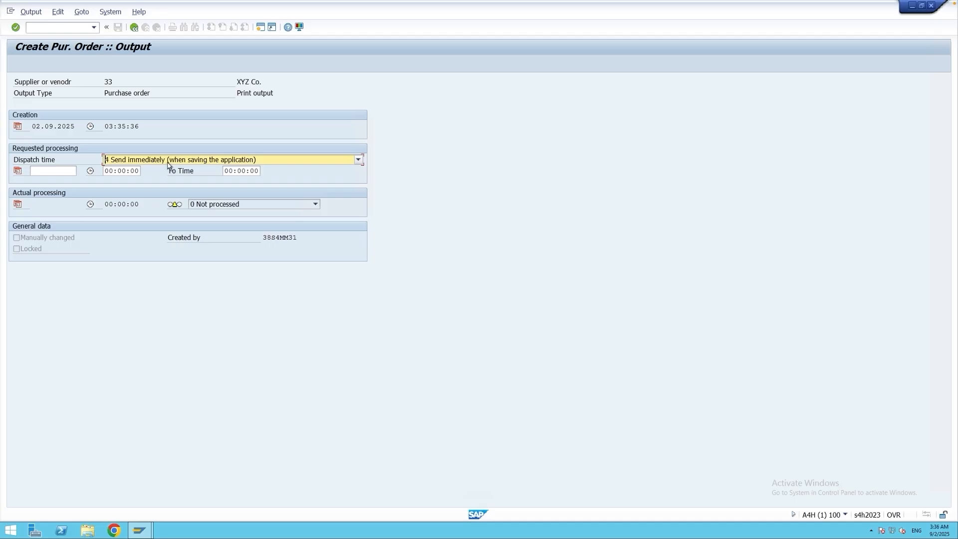
click(134, 27)
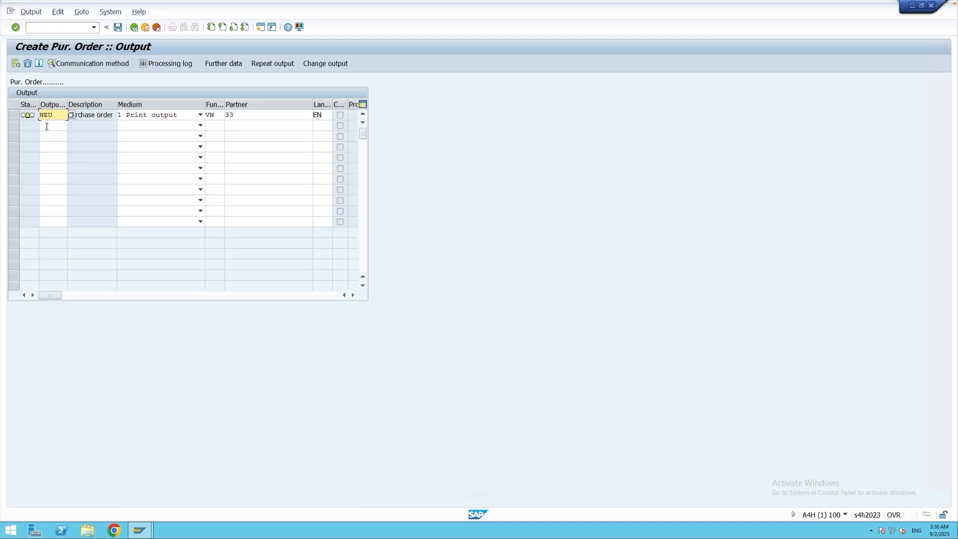
Check the logical destination in the NEU output's communication method and display the output determination analysis.
click(14, 117)
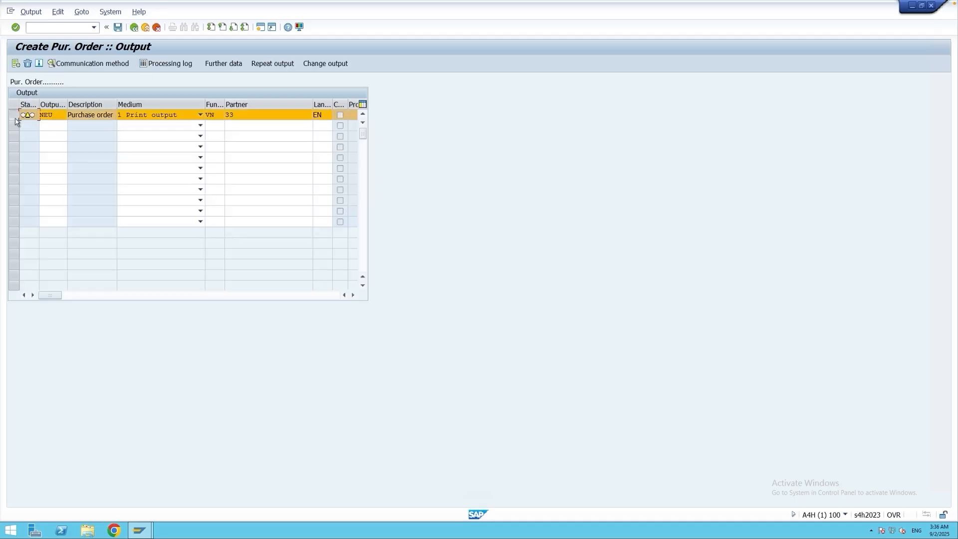
click(94, 64)
click(123, 127)
drag(122, 127, 103, 126)
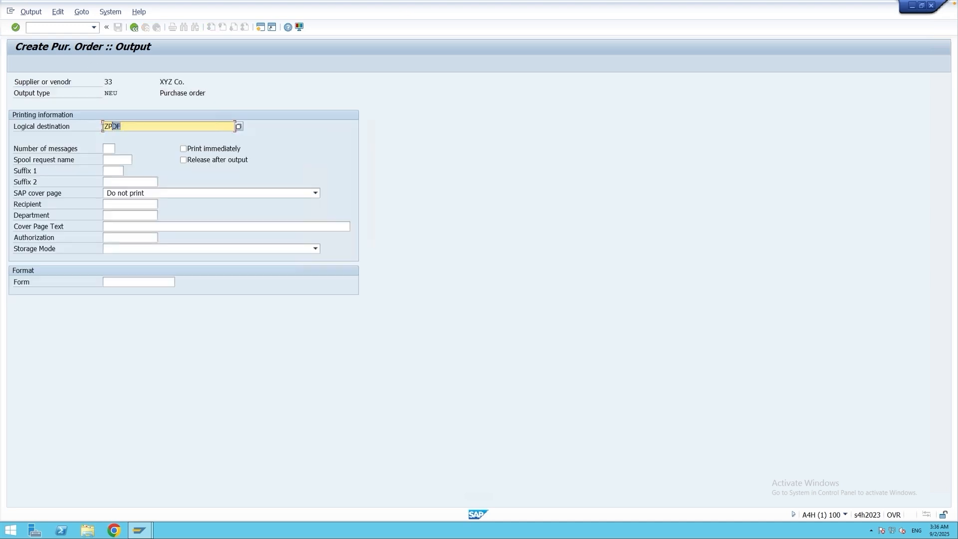
click(125, 126)
click(134, 27)
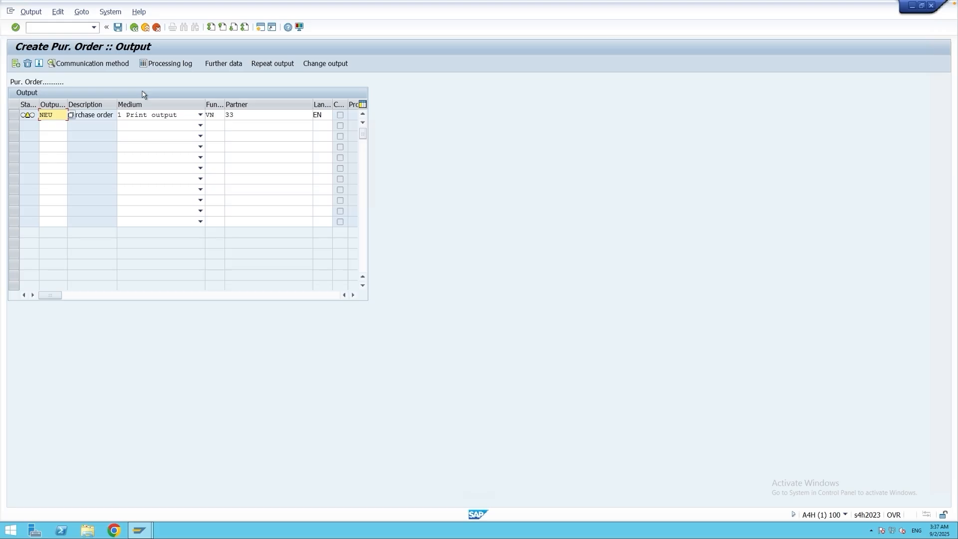
click(82, 12)
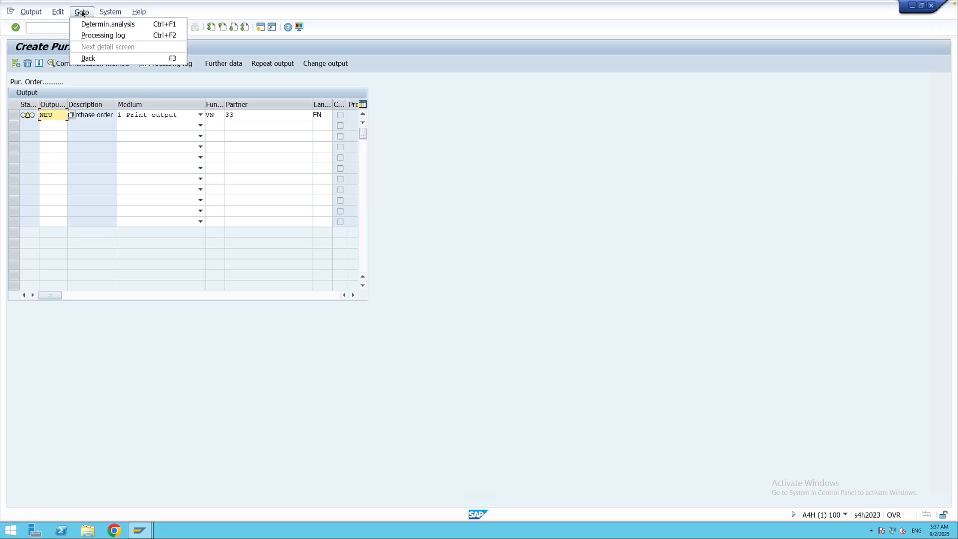
click(110, 27)
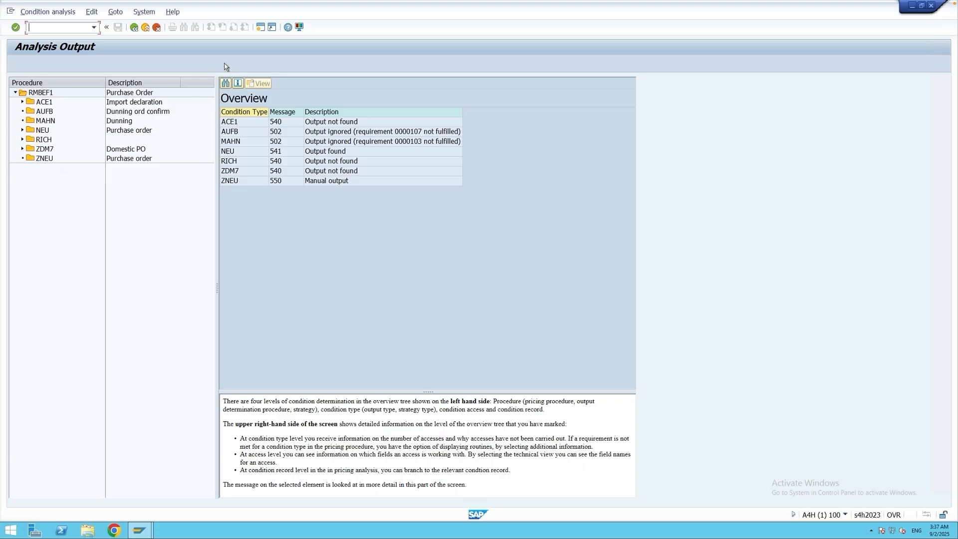
Open a new session, run transaction SPRO and display the SAP Reference IMG.
click(261, 28)
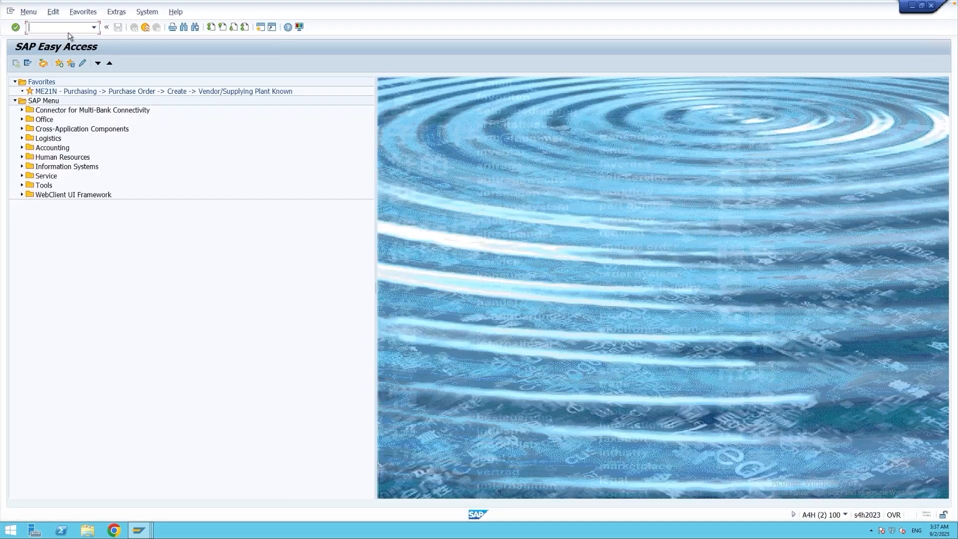
text(spro)
key(Return)
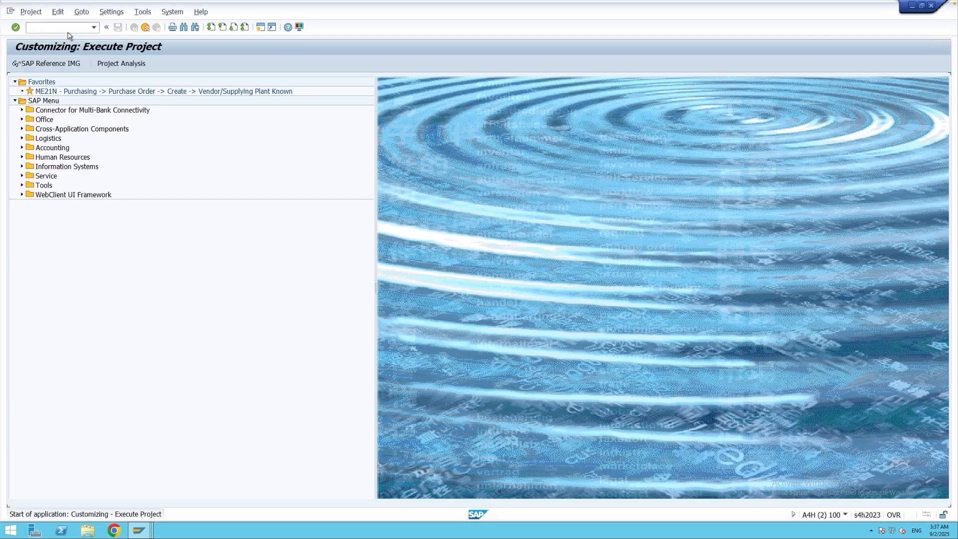
click(69, 64)
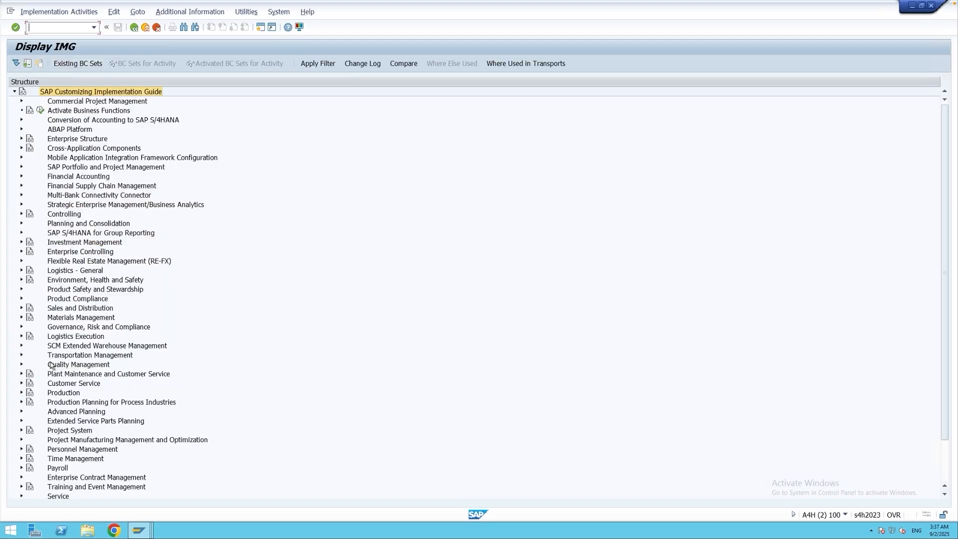
Open the activity Maintain Message Determination Schema: Purchase Order in the output control settings for Purchasing messages in Materials Management.
click(22, 318)
click(29, 345)
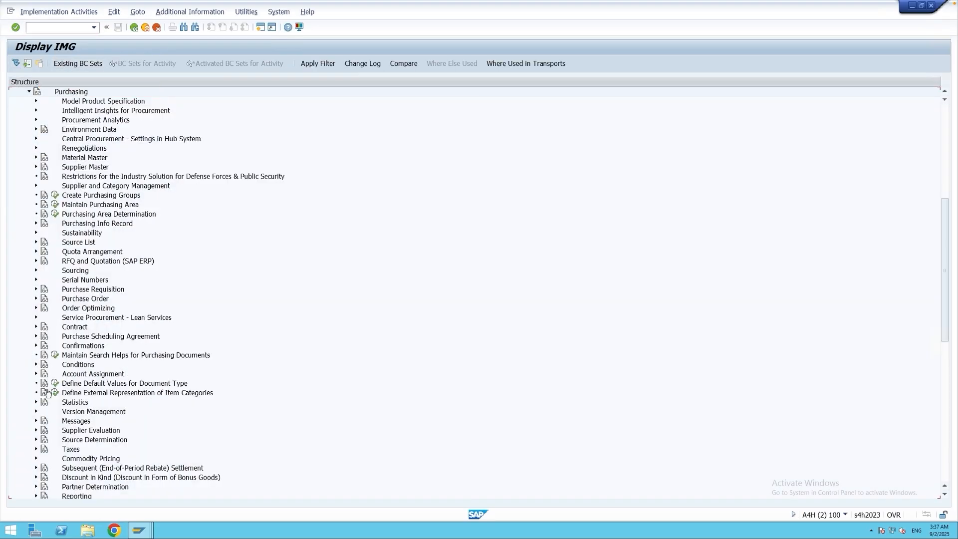
click(36, 421)
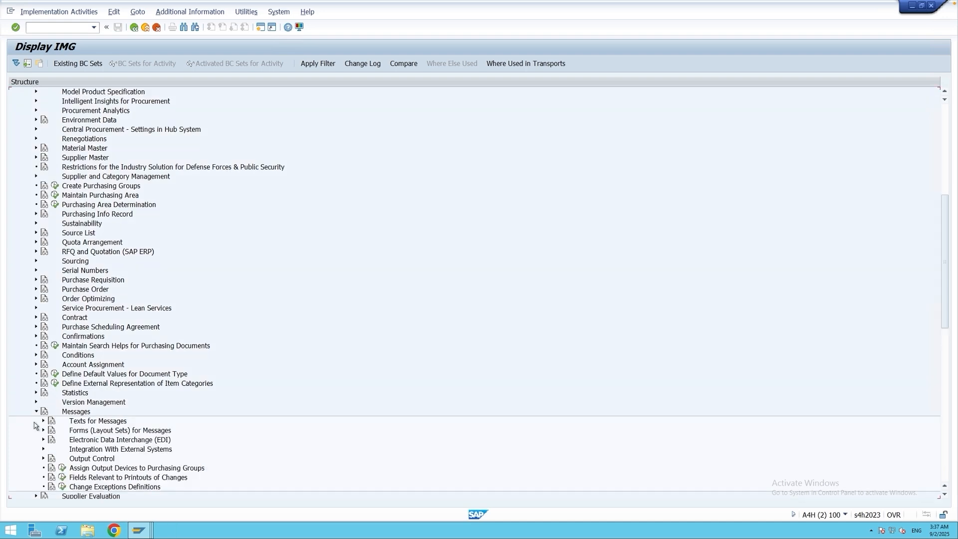
click(43, 458)
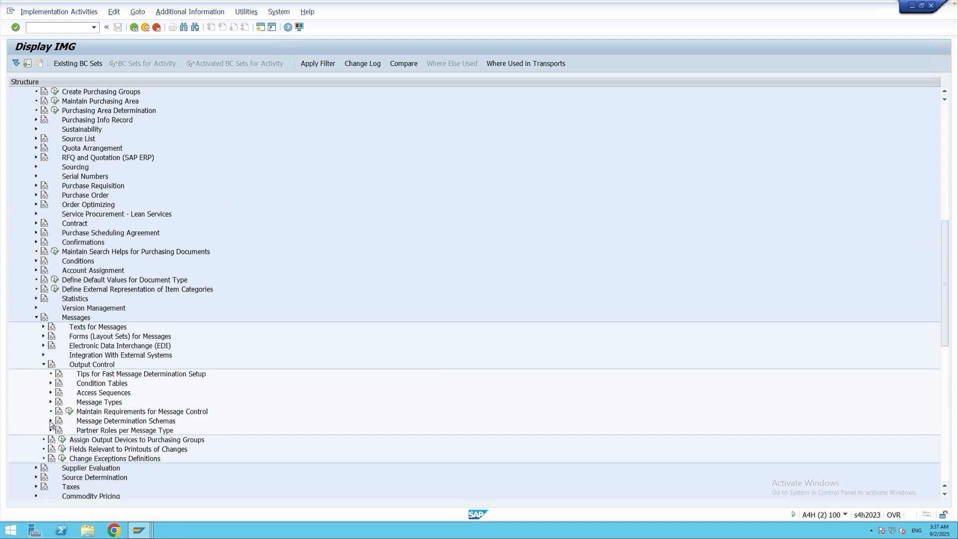
click(50, 421)
click(132, 444)
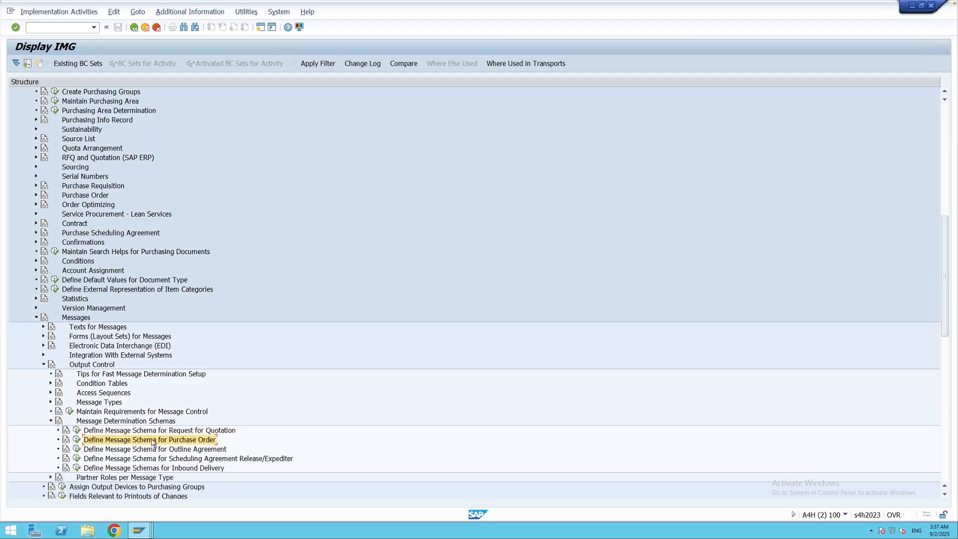
click(76, 439)
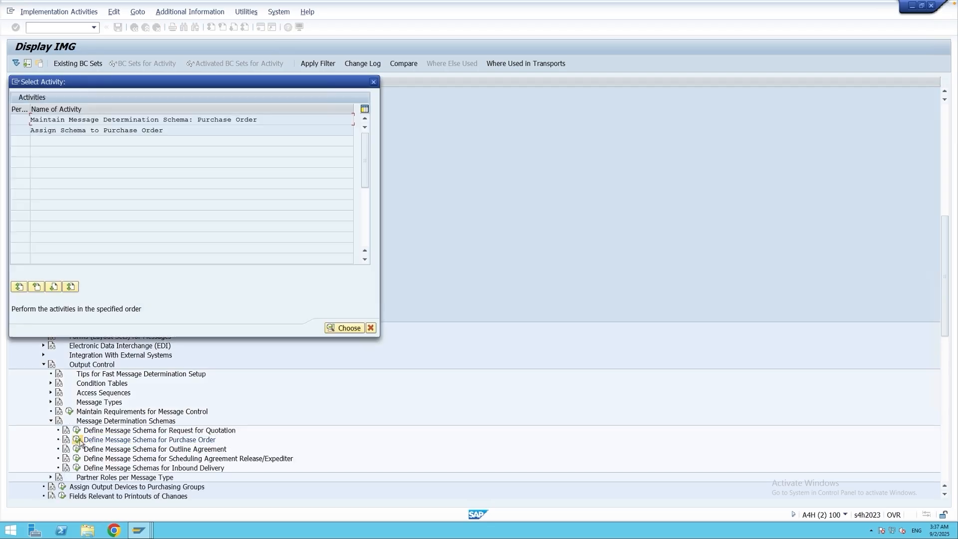
double_click(105, 120)
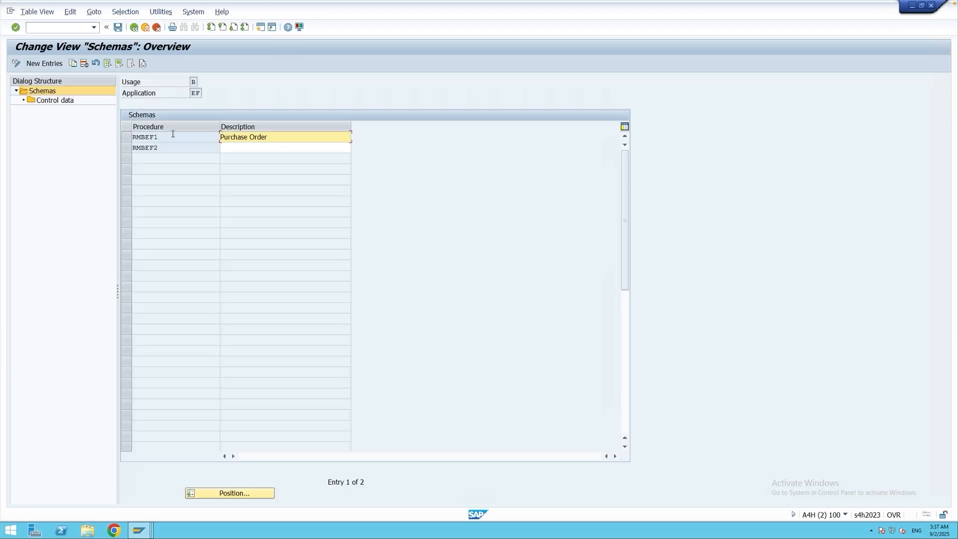
Display the control data of schema RMBEF1.
double_click(146, 138)
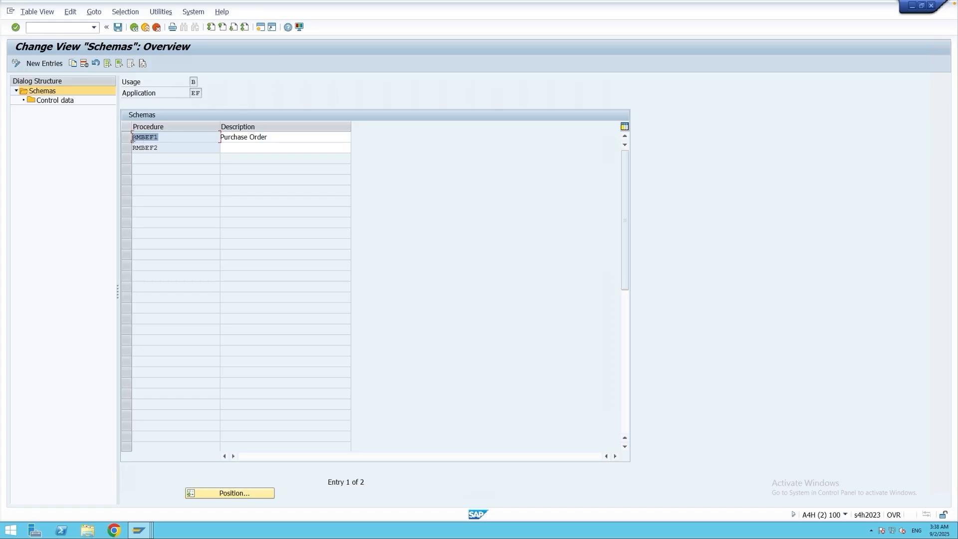
click(127, 138)
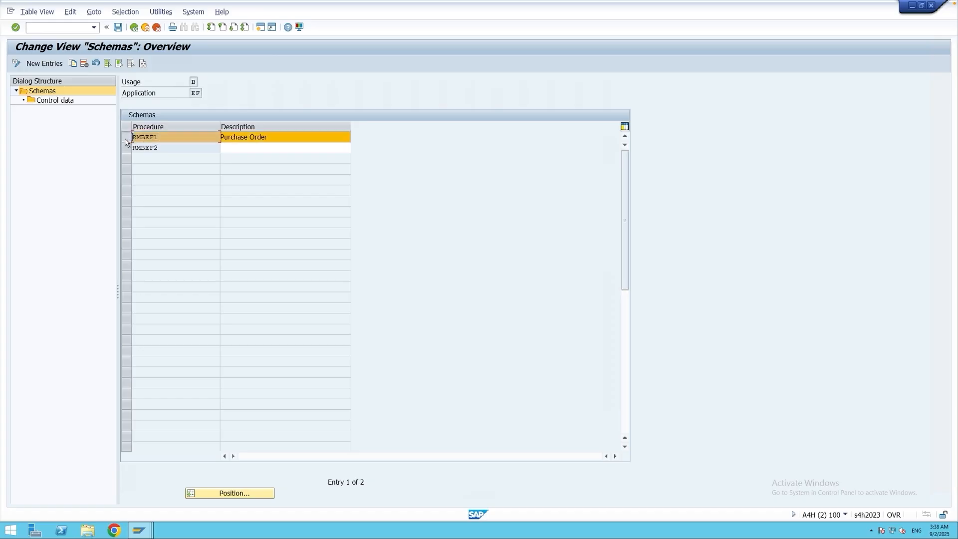
double_click(59, 102)
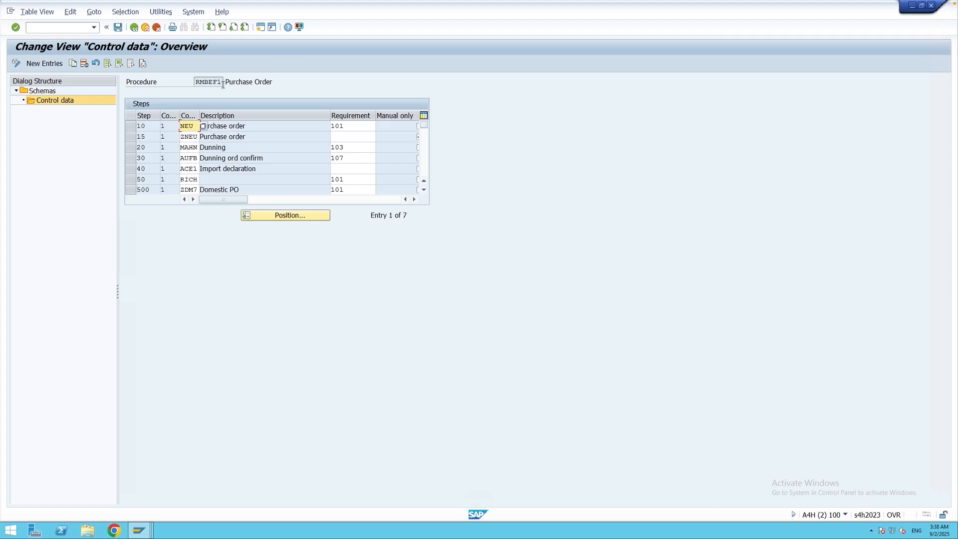
Compare the procedure in the schema's control data with the procedure shown in the purchase order's output analysis.
click(204, 82)
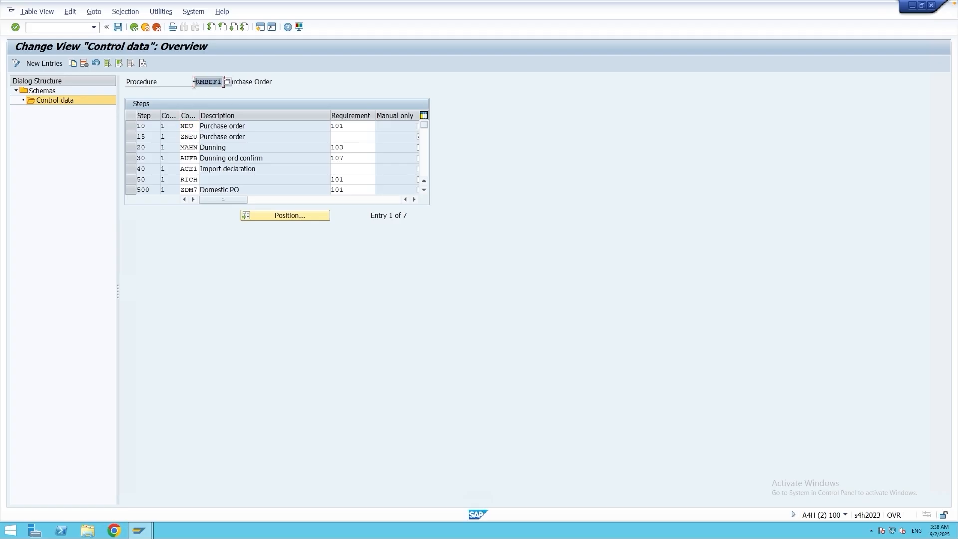
mouse_move(140, 530)
click(130, 496)
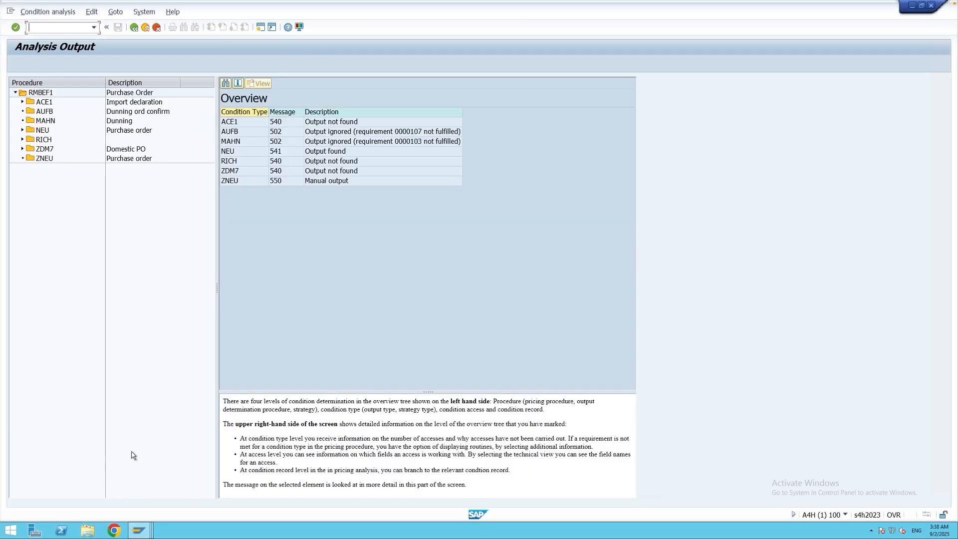
click(37, 93)
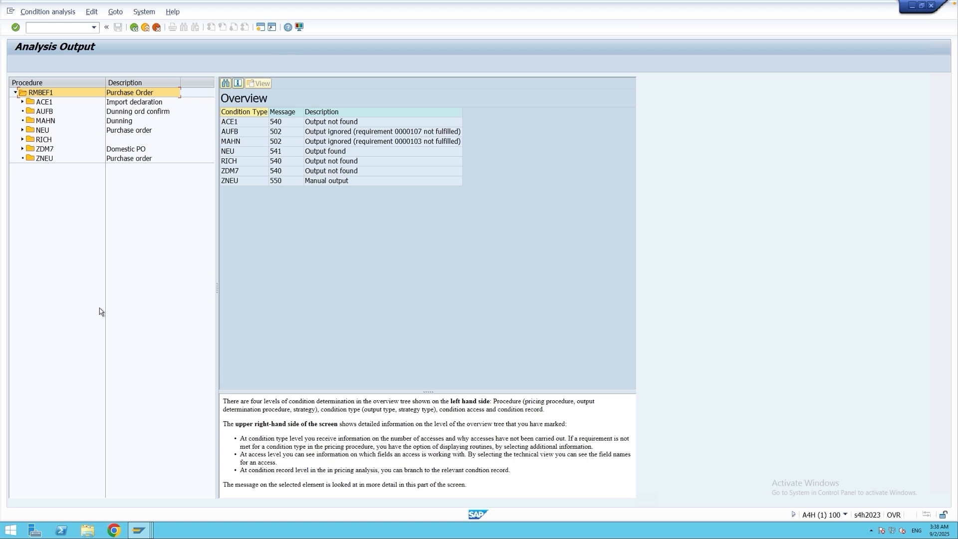
mouse_move(140, 530)
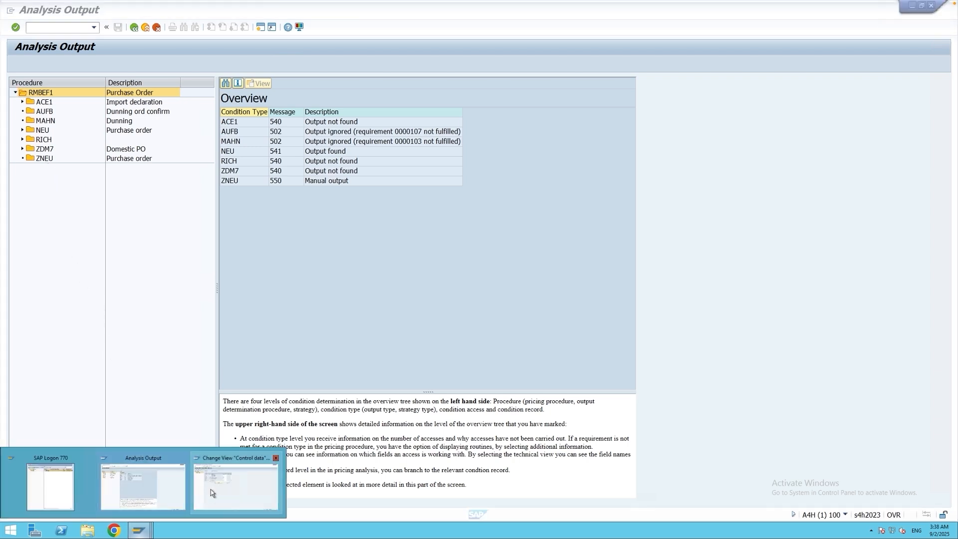
click(218, 484)
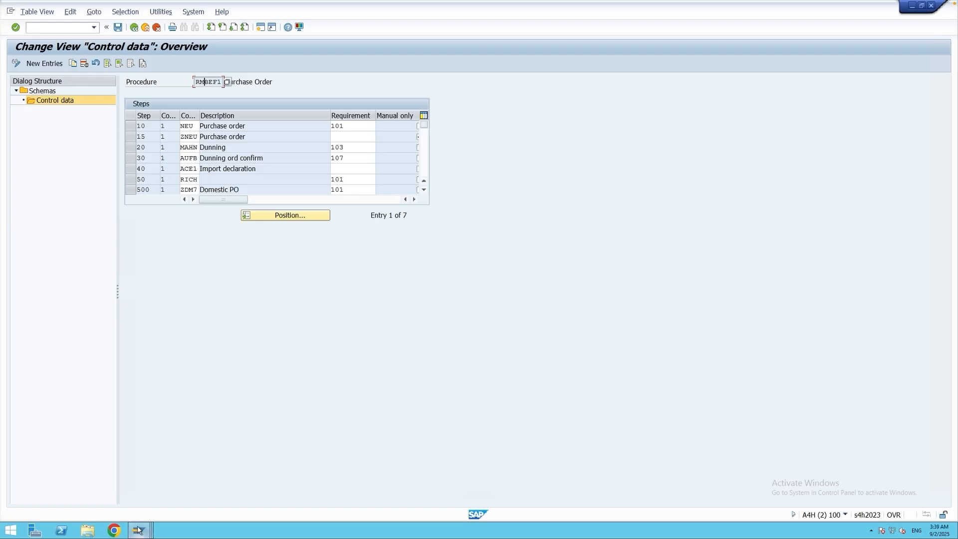
Review the determination results for AUFB, MAHN, NEU, RICH, ZDM7 and ZNEU in the output analysis overview.
mouse_move(140, 530)
click(138, 500)
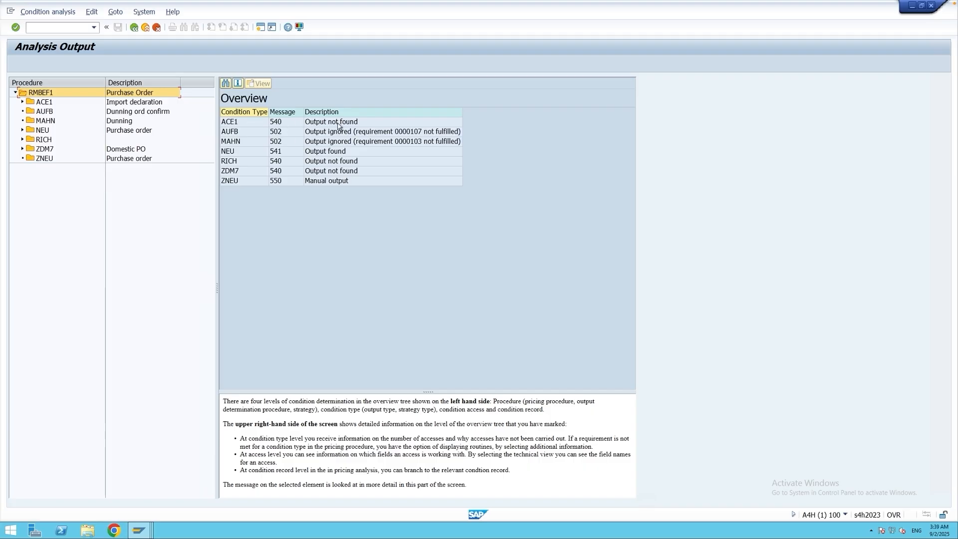
click(241, 134)
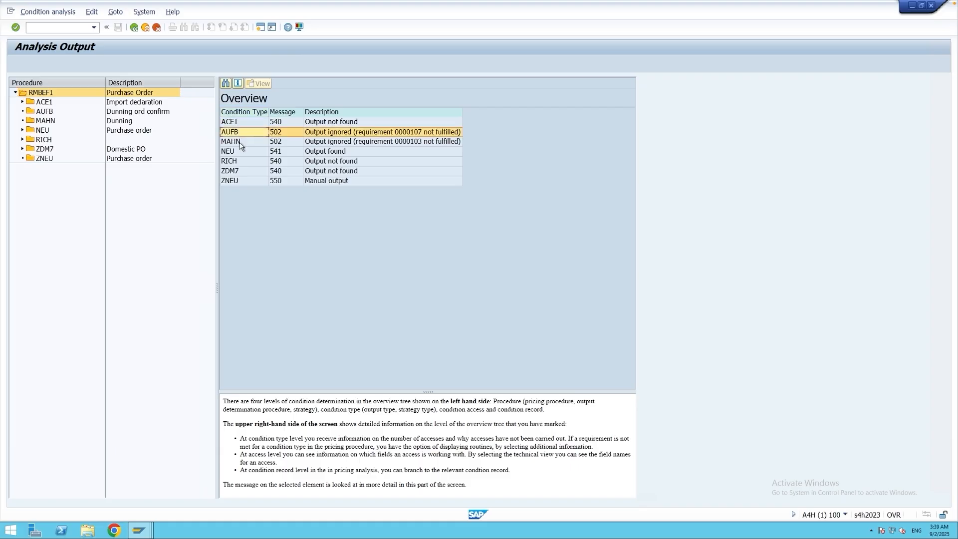
click(240, 144)
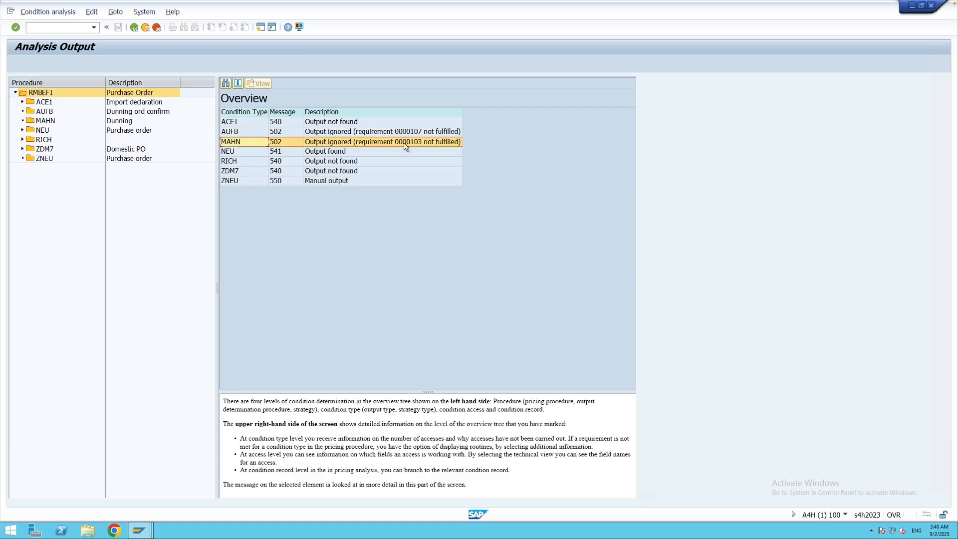
click(242, 133)
click(242, 143)
click(236, 133)
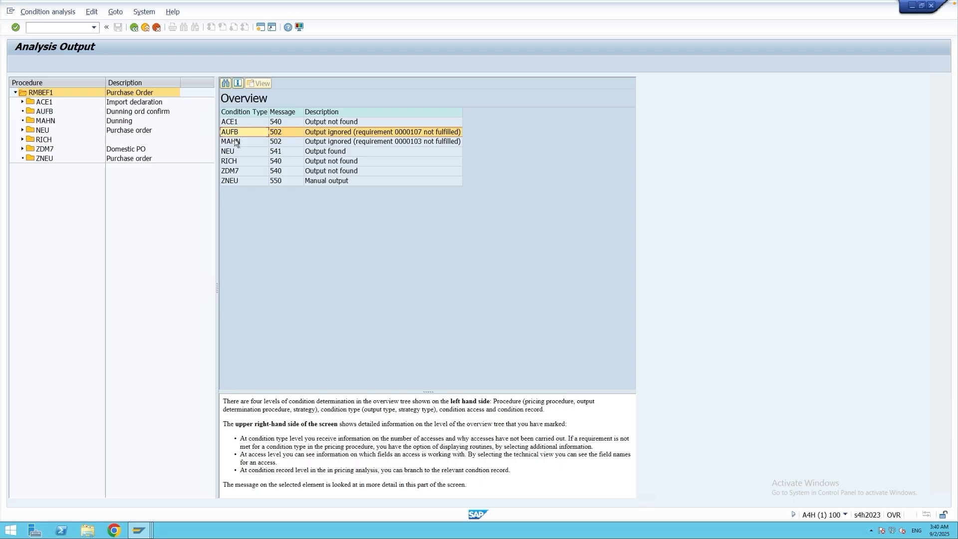
click(236, 144)
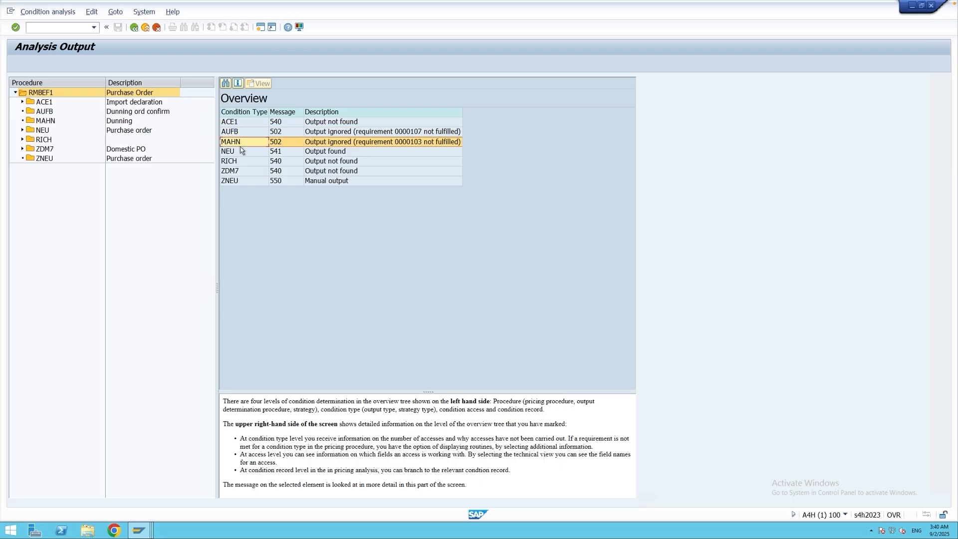
click(233, 152)
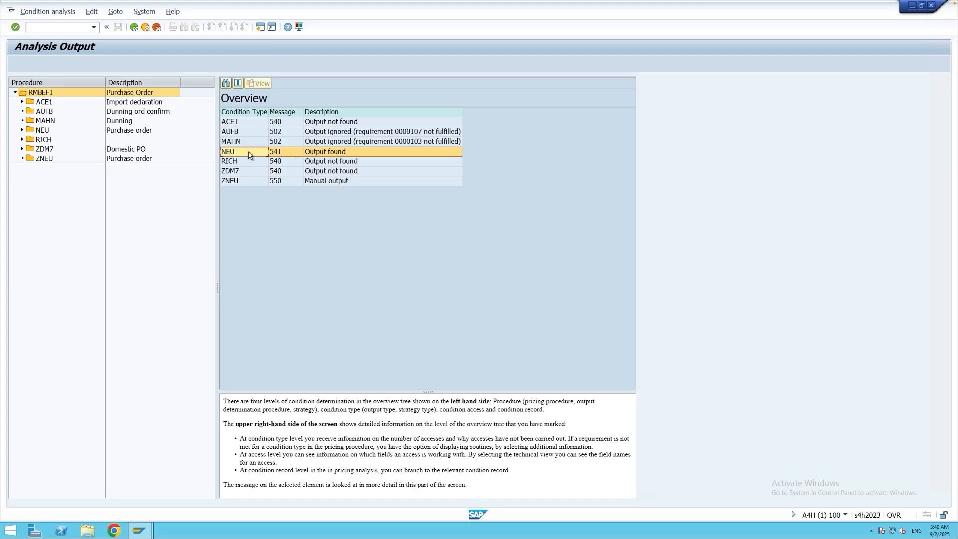
click(245, 165)
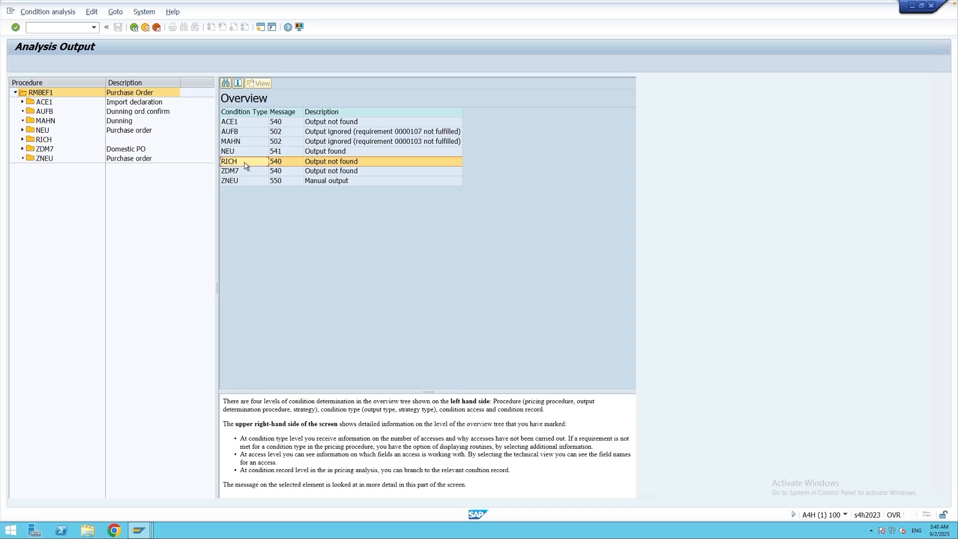
click(244, 175)
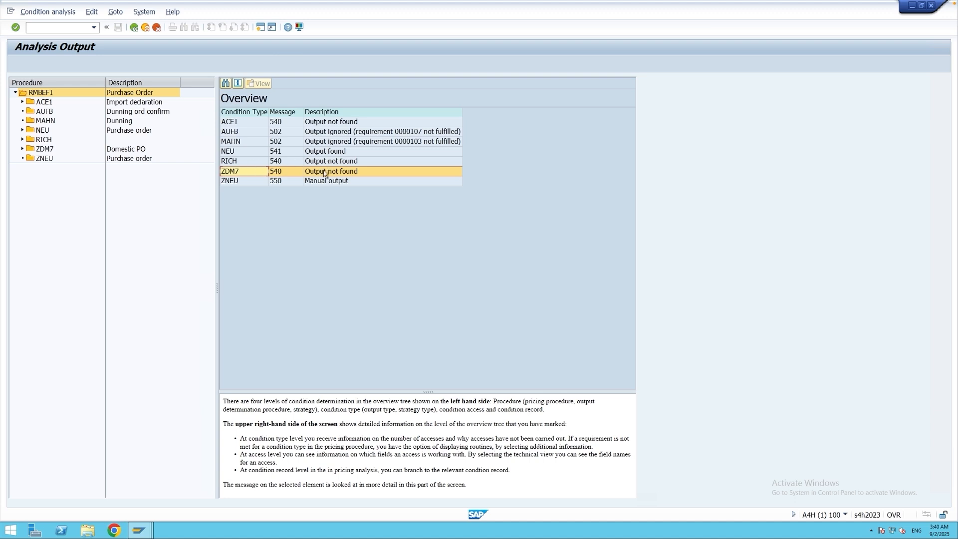
click(241, 185)
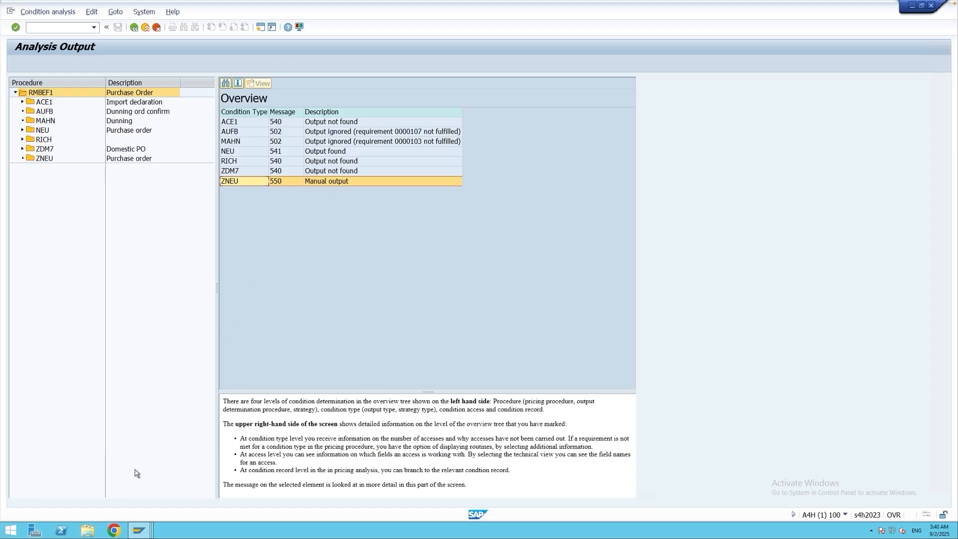
Check the requirements and the Manual only setting of ZNEU in the RMBEF1 control data.
mouse_move(142, 534)
click(214, 496)
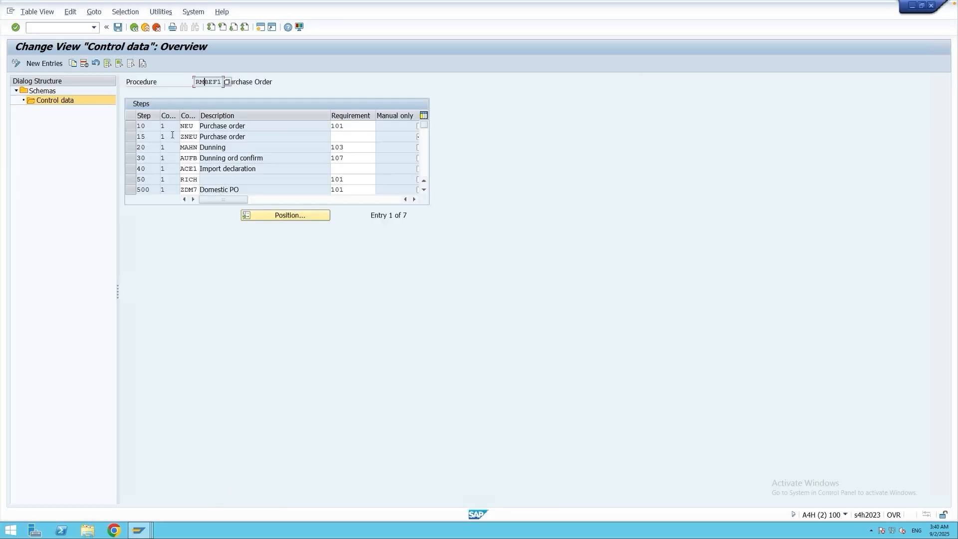
drag(223, 199, 287, 205)
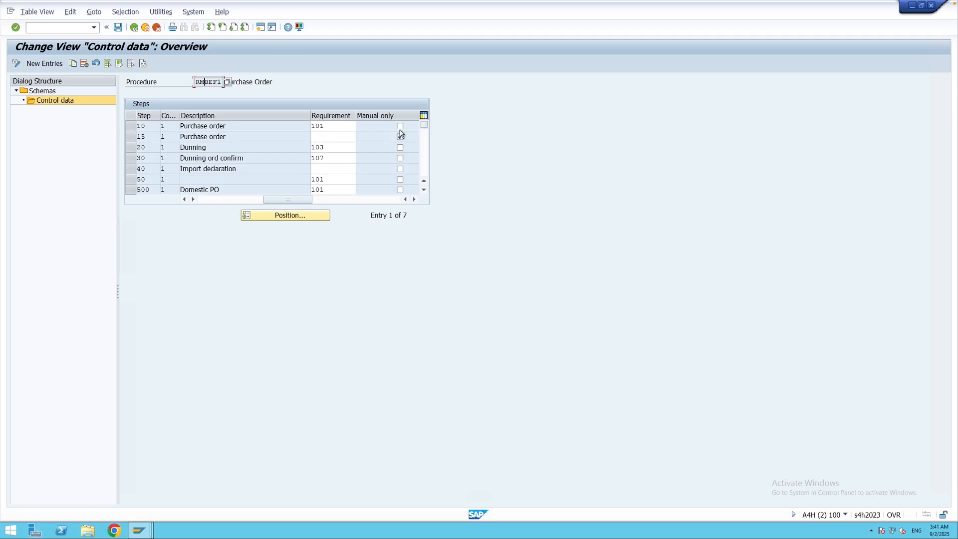
click(400, 136)
drag(298, 199, 215, 200)
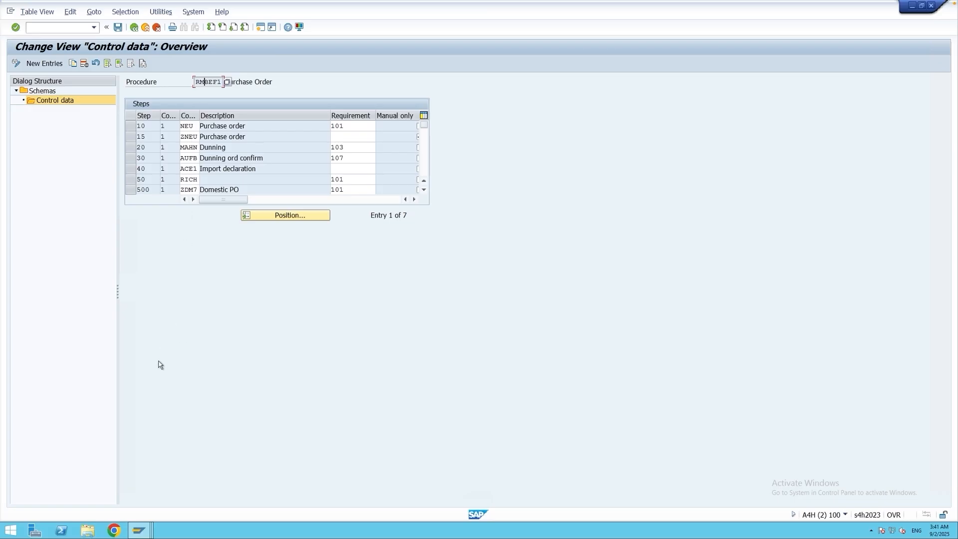
Return to the output analysis and examine the accesses of condition type NEU, including access 020.
mouse_move(140, 529)
click(141, 492)
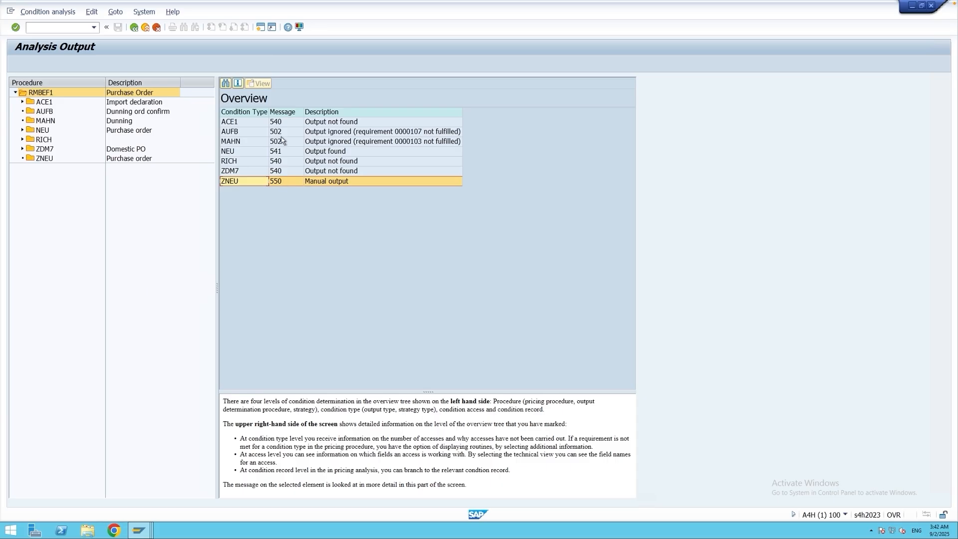
click(244, 156)
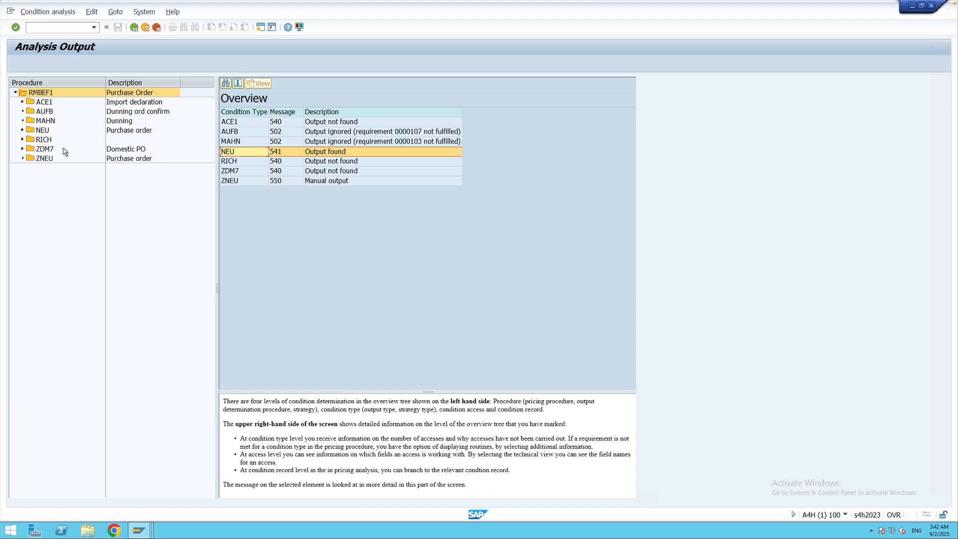
click(22, 131)
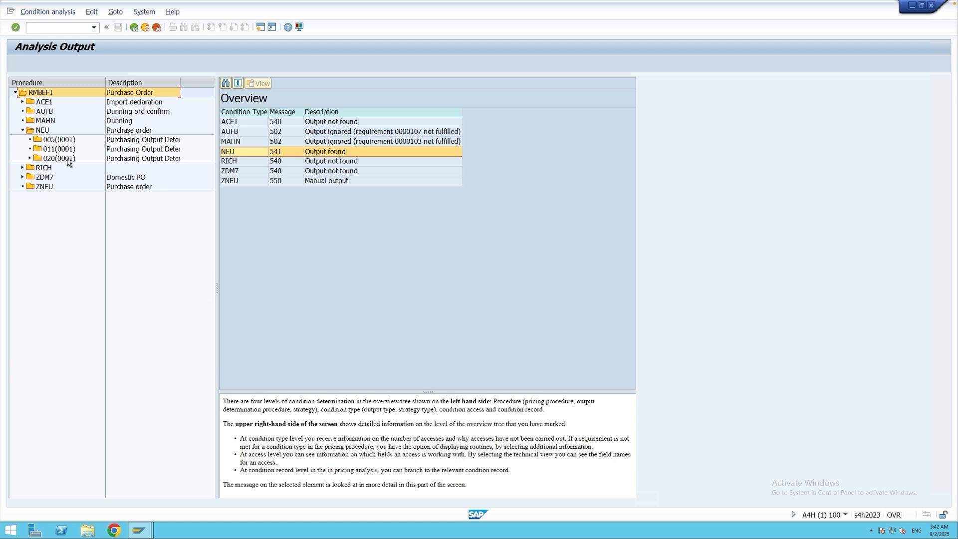
click(42, 132)
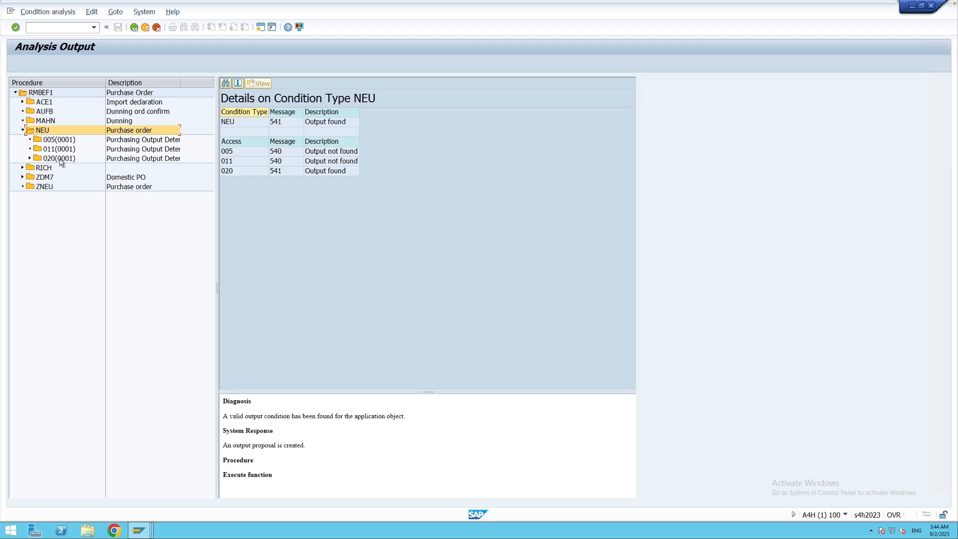
click(30, 158)
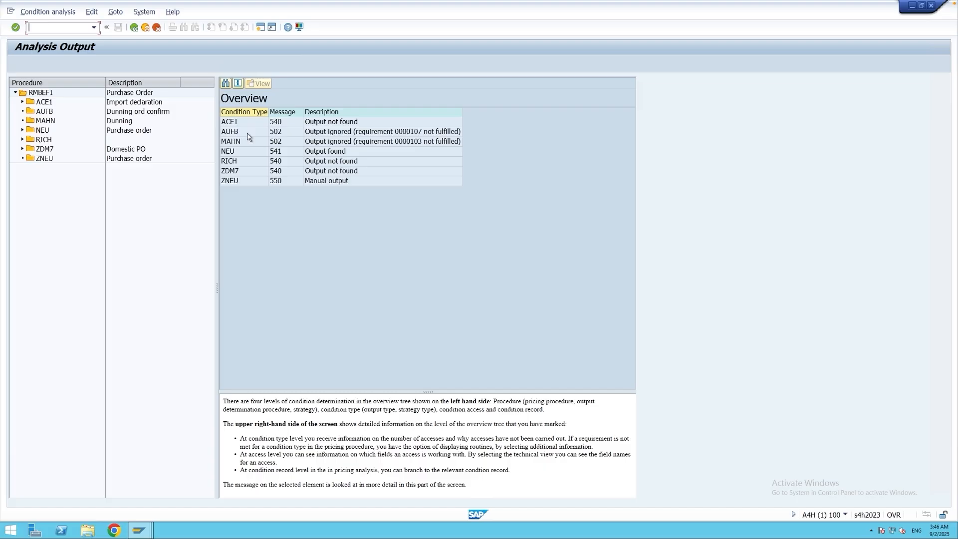
Return from the output analysis to the purchase order's output and check the NEU record's dispatch time in its further data.
click(134, 28)
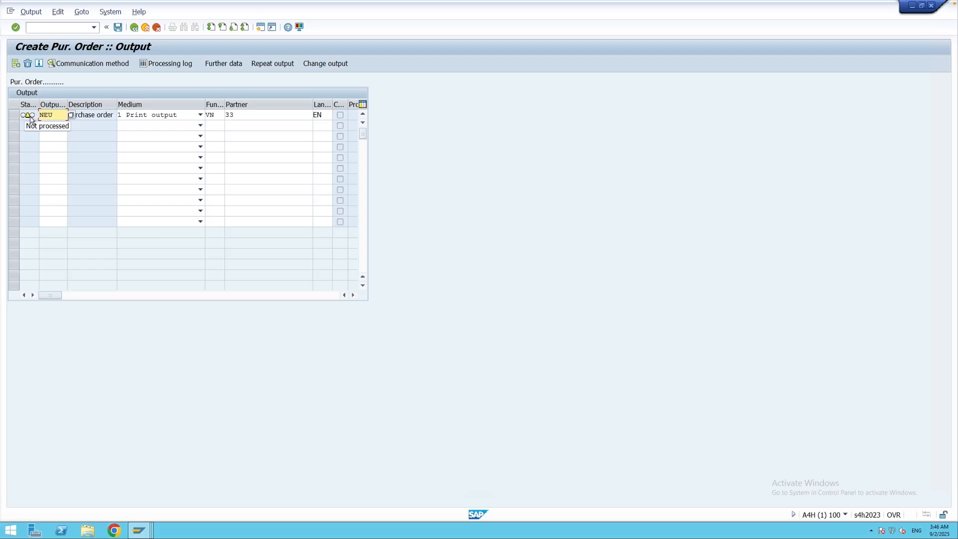
click(13, 115)
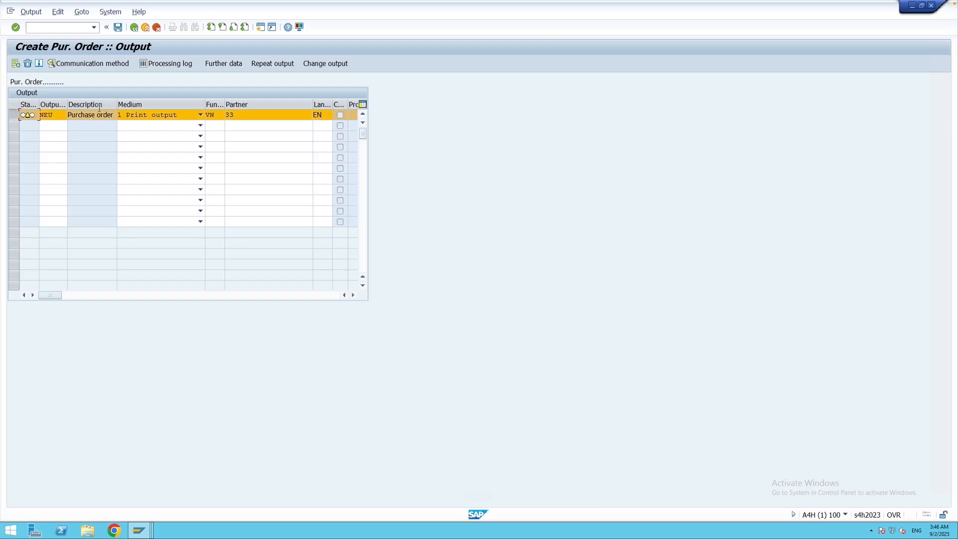
click(239, 65)
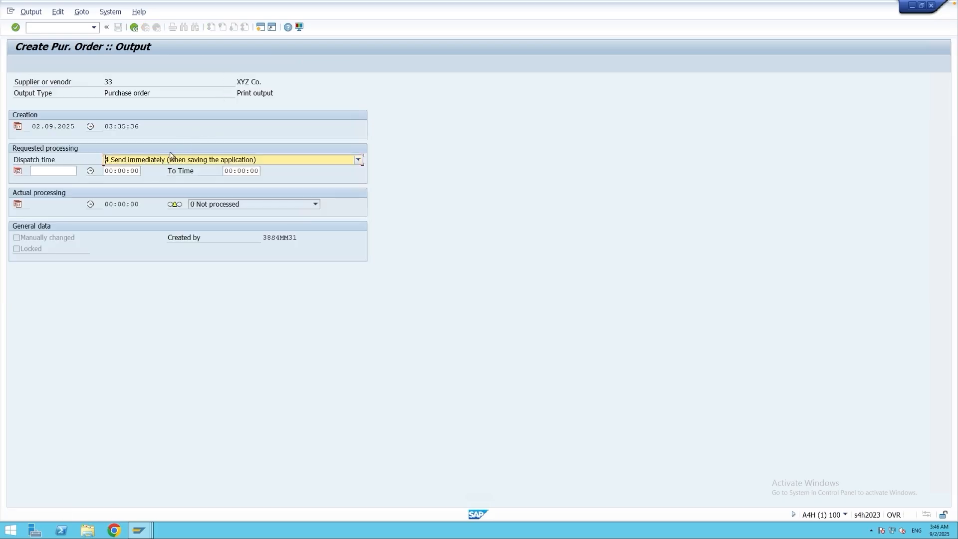
click(134, 28)
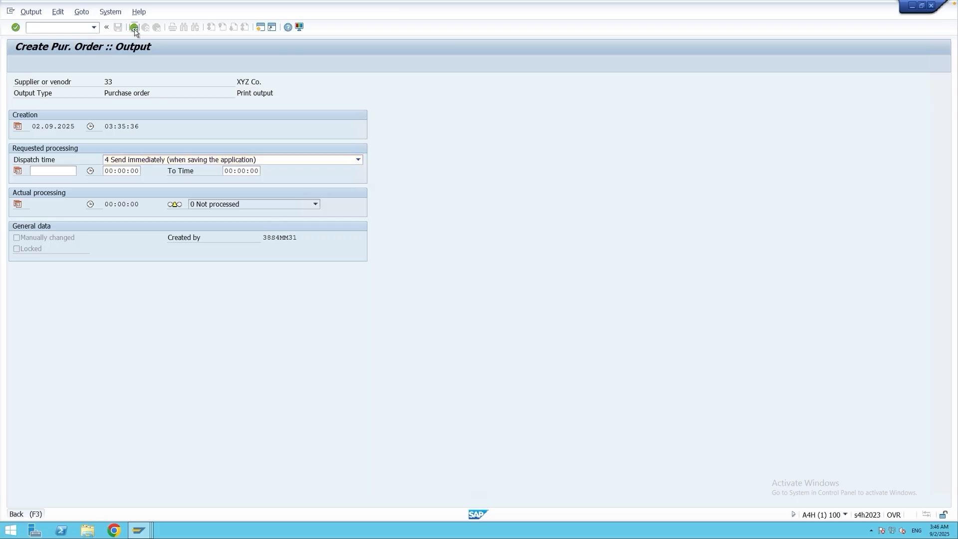
Go back to the purchase order and save it despite the issued system messages.
click(133, 28)
click(118, 28)
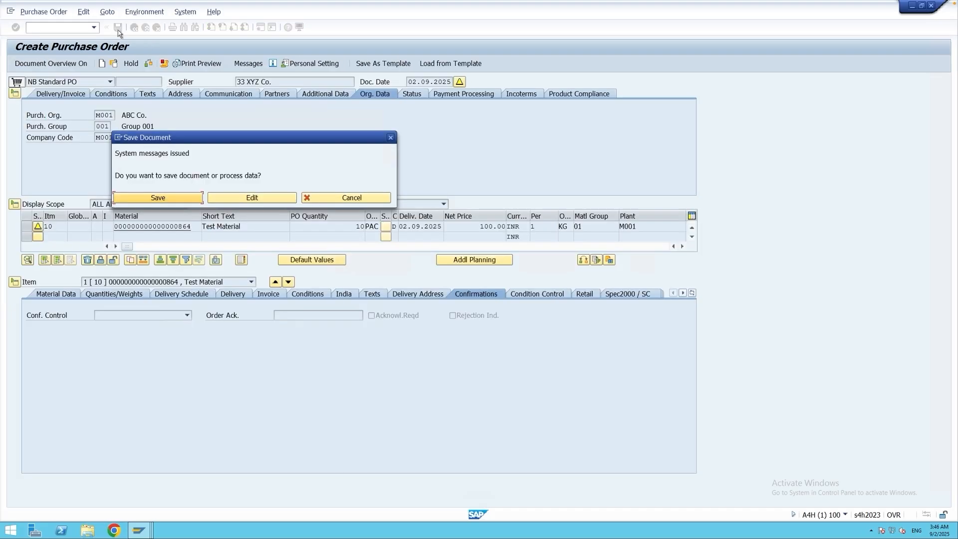
click(174, 199)
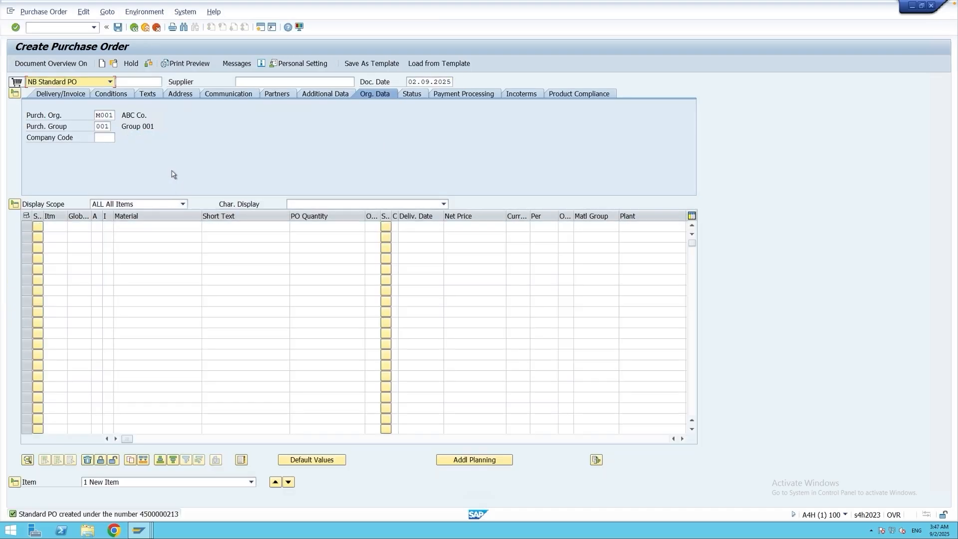
Display the saved purchase order in transaction ME23N and open its output messages.
click(145, 28)
text(me23n)
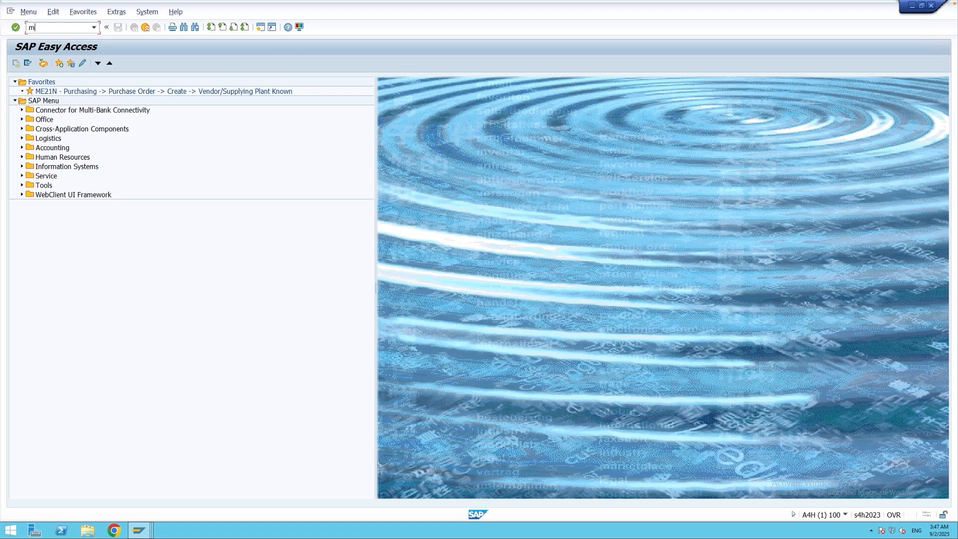
key(Return)
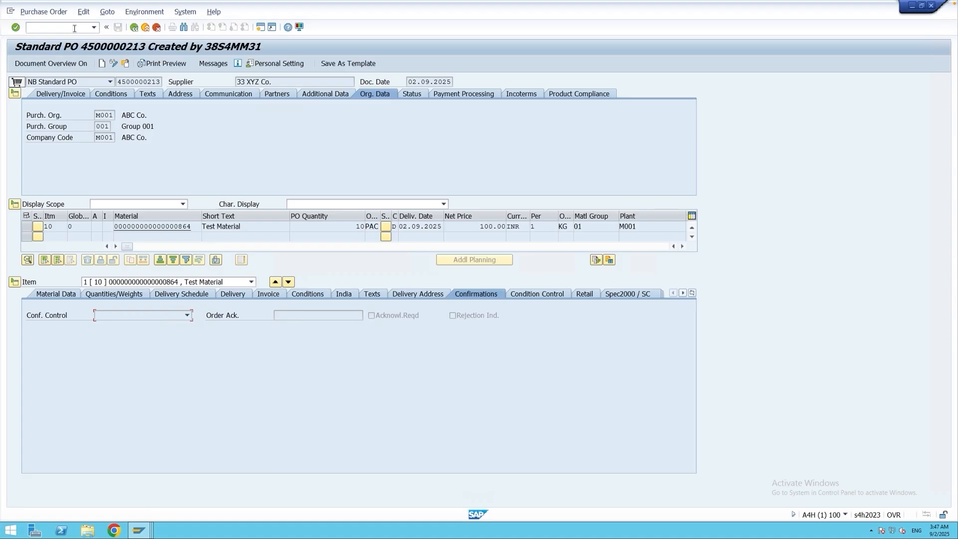
click(209, 69)
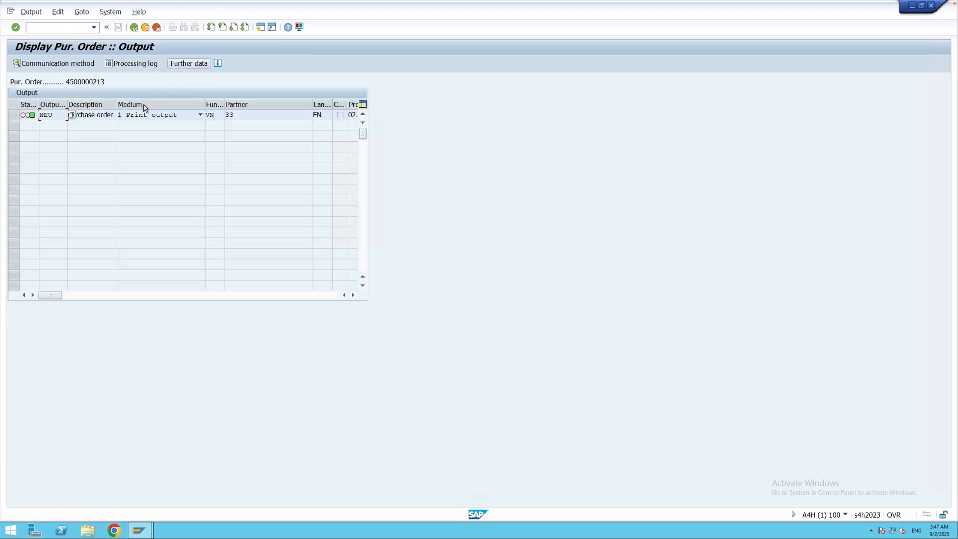
Check the NEU output's processing status and dispatch time in its further data, and read its processing log.
drag(53, 115, 27, 121)
click(14, 116)
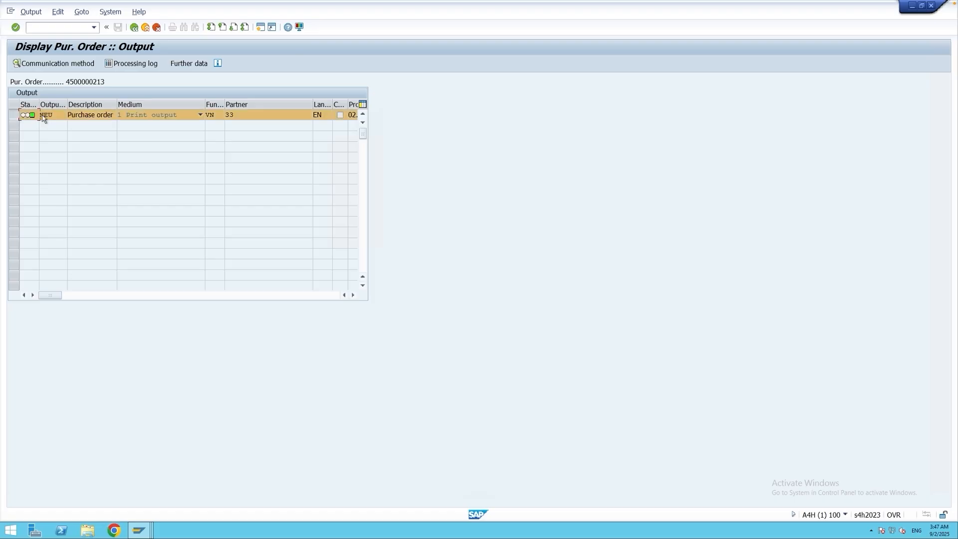
click(190, 70)
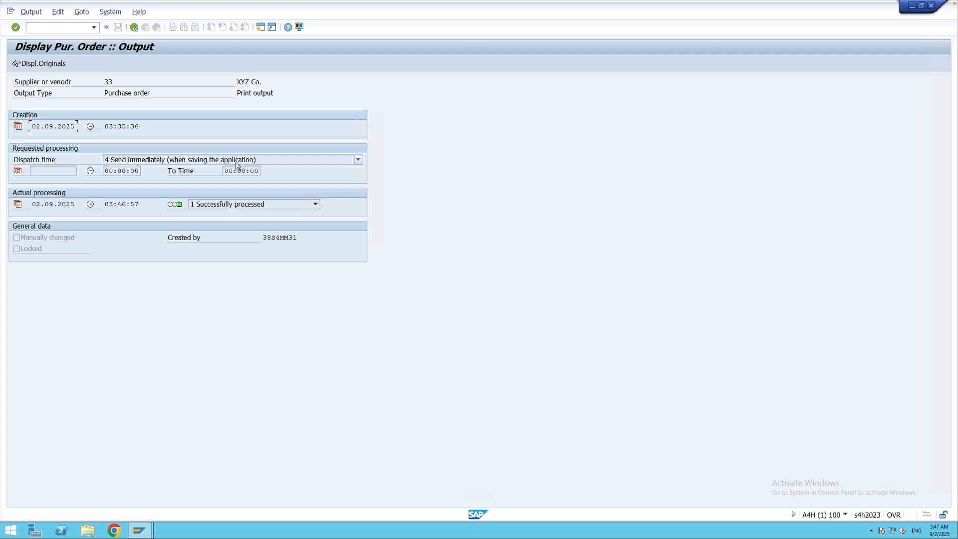
click(134, 28)
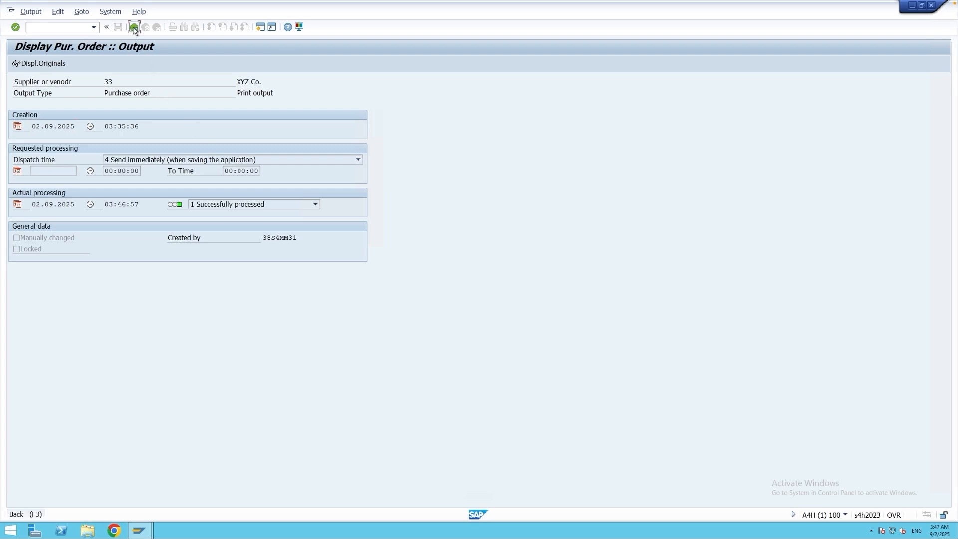
click(125, 65)
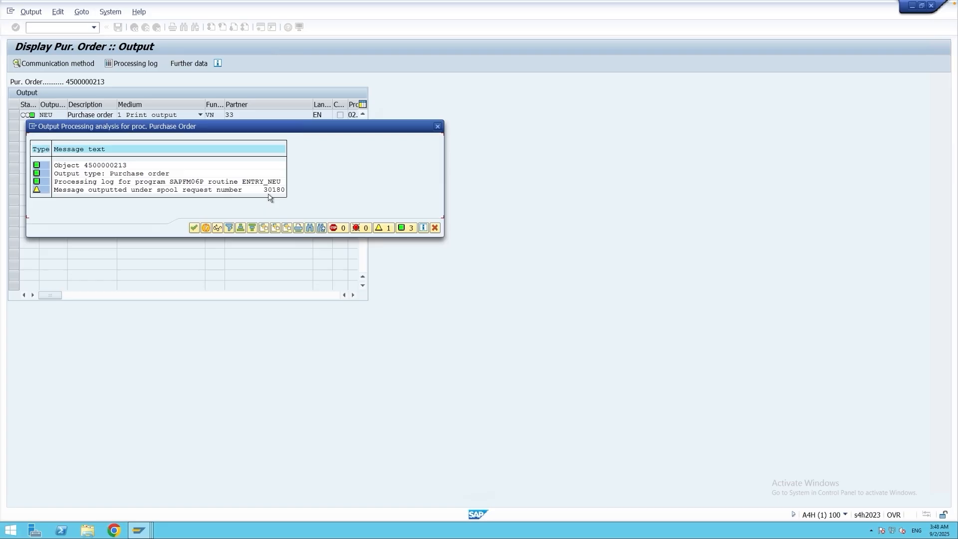
click(195, 228)
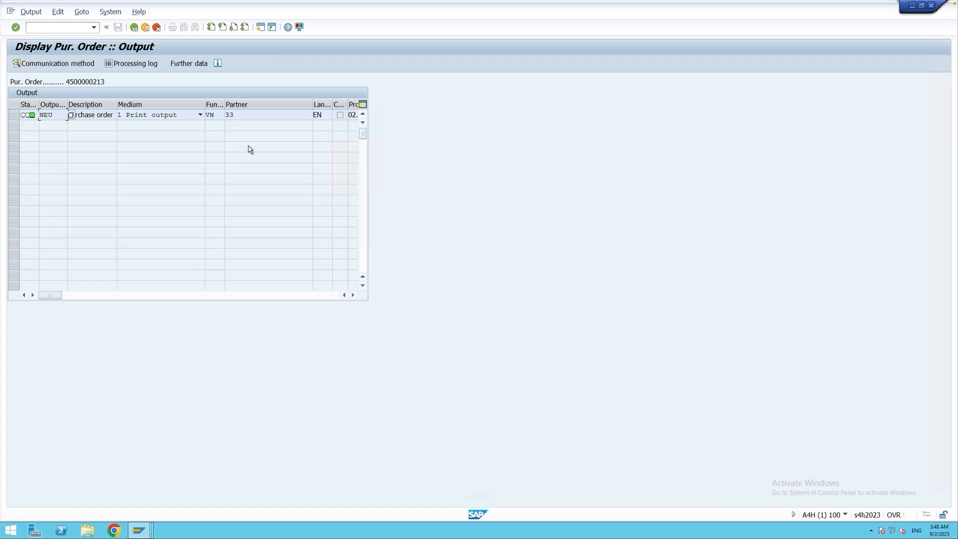
Run transaction SP02 in a new session and display the print preview of the newest spool request.
click(260, 27)
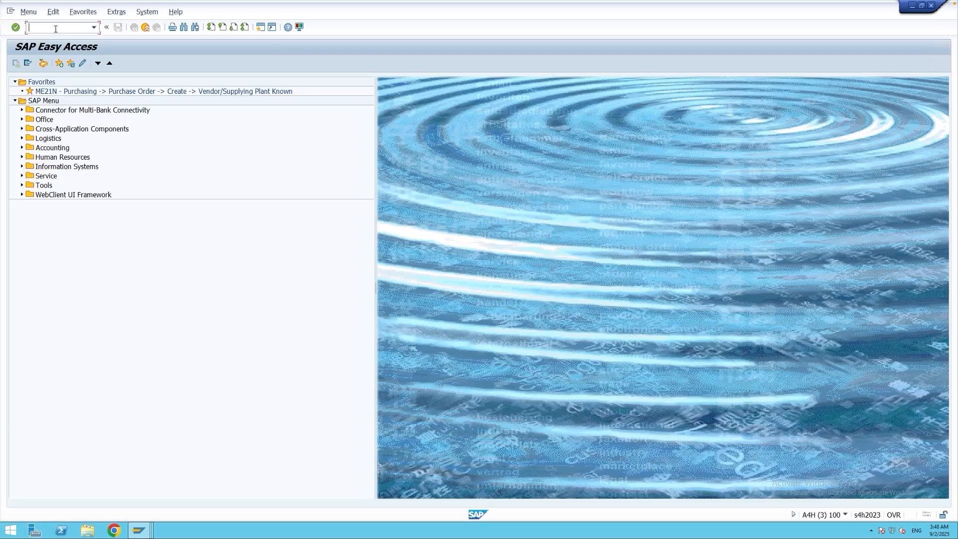
text(sp02)
key(Return)
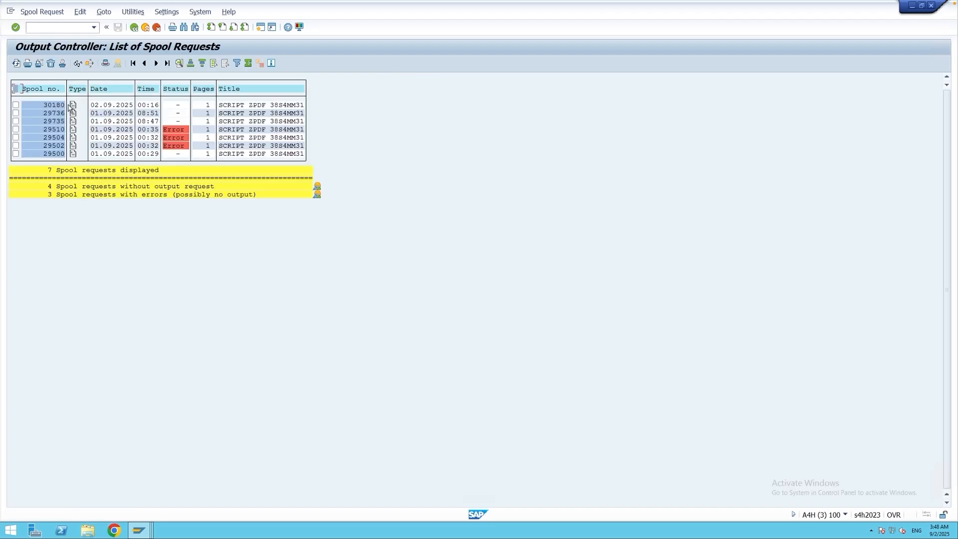
click(73, 106)
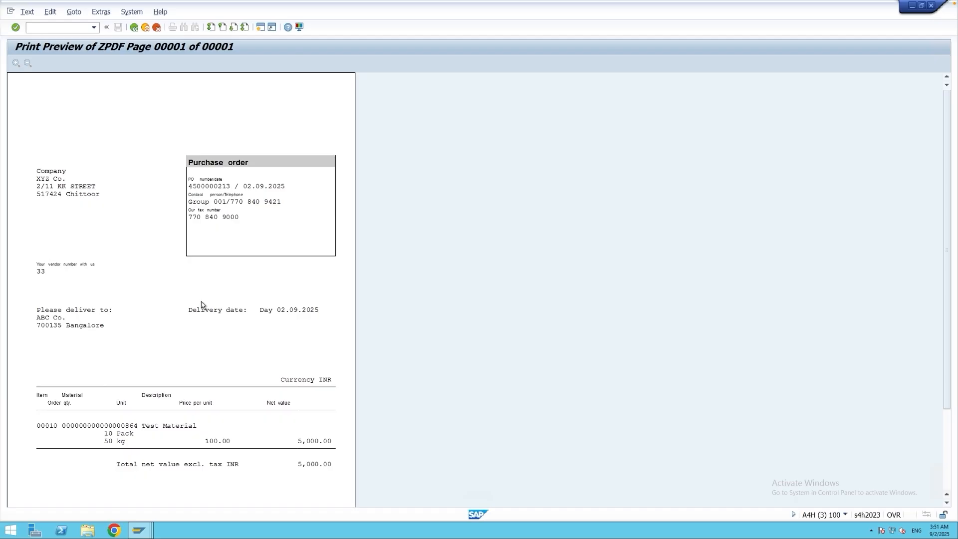
Leave the spool preview and open transaction MN06 for displaying purchase order output condition records.
click(145, 28)
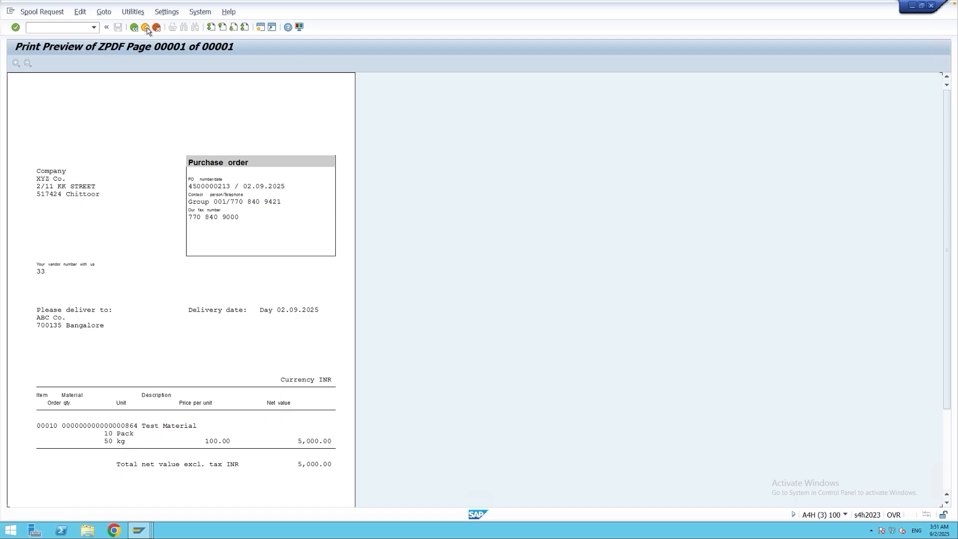
click(146, 28)
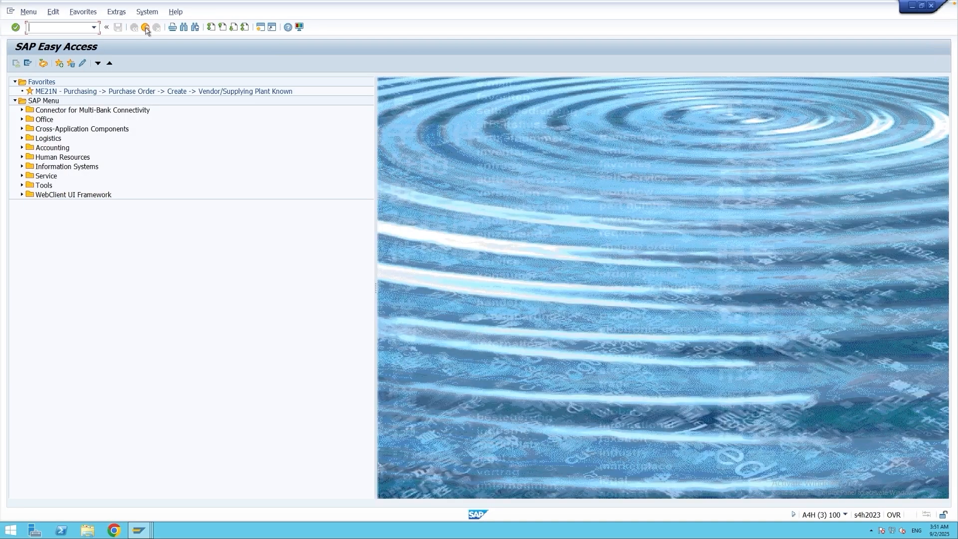
click(23, 138)
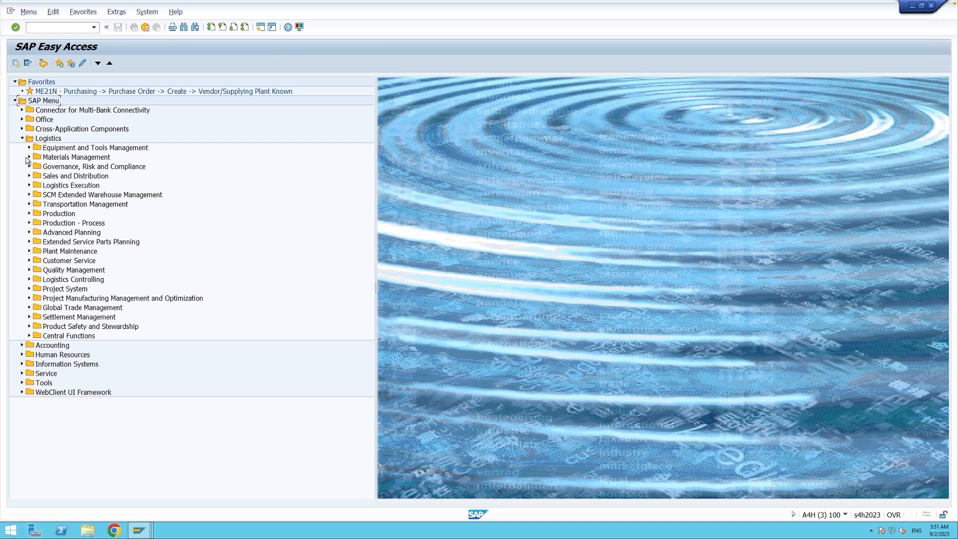
click(29, 158)
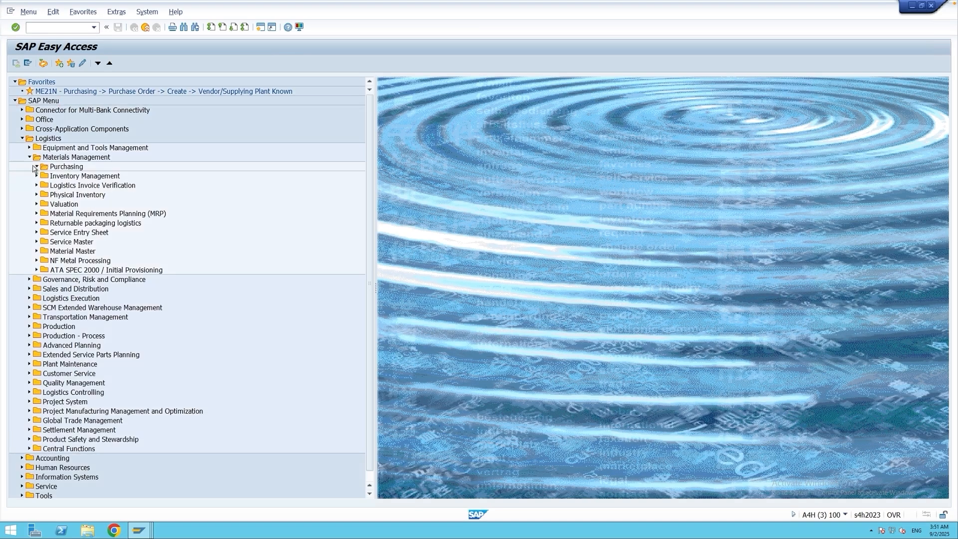
click(35, 167)
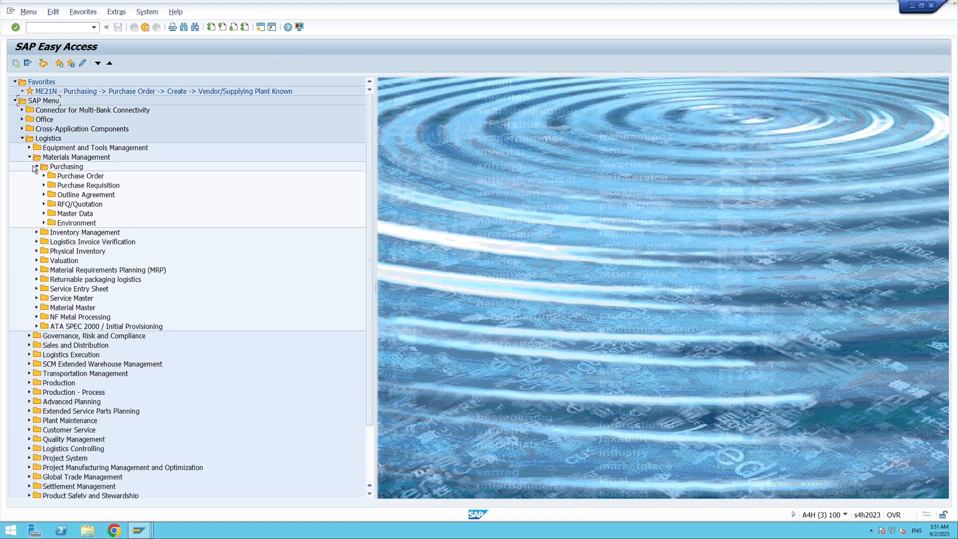
click(44, 213)
click(51, 308)
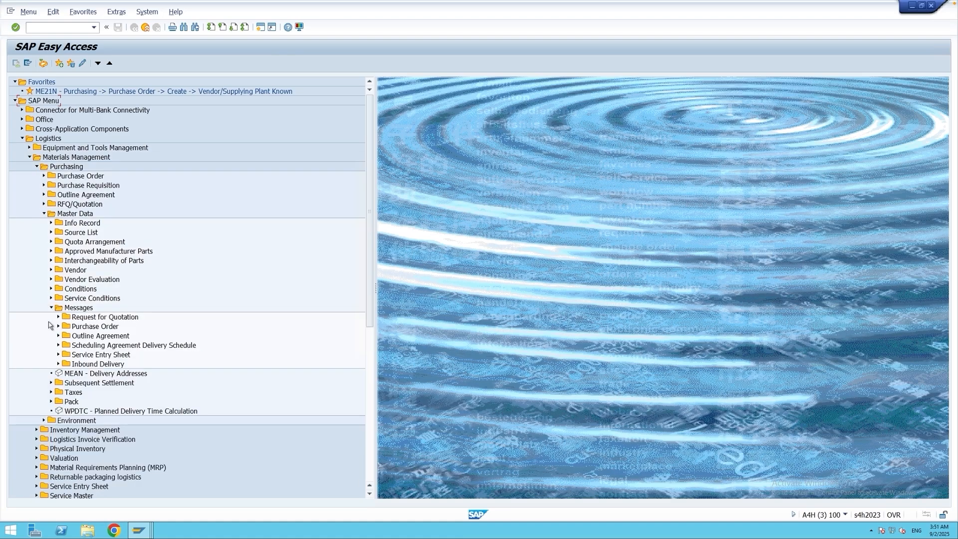
click(59, 326)
click(113, 355)
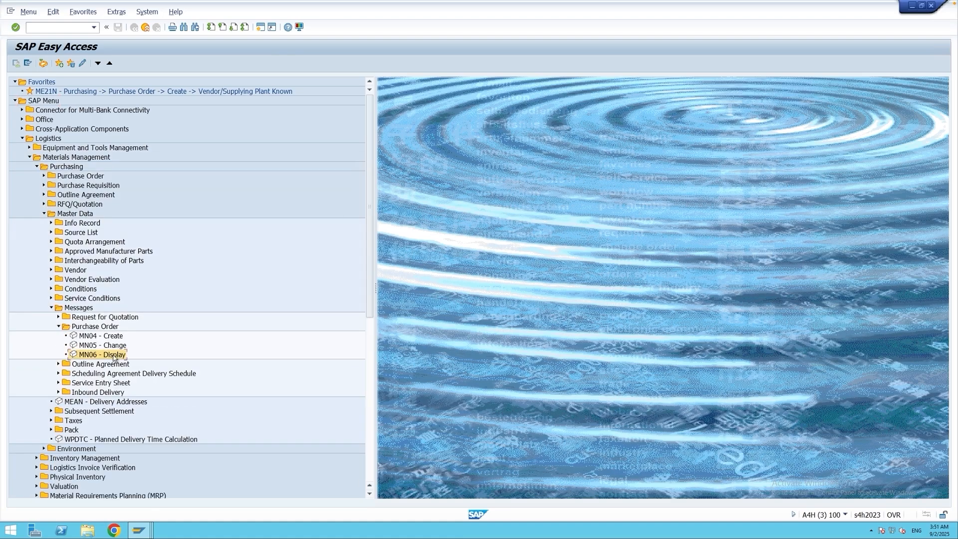
double_click(105, 357)
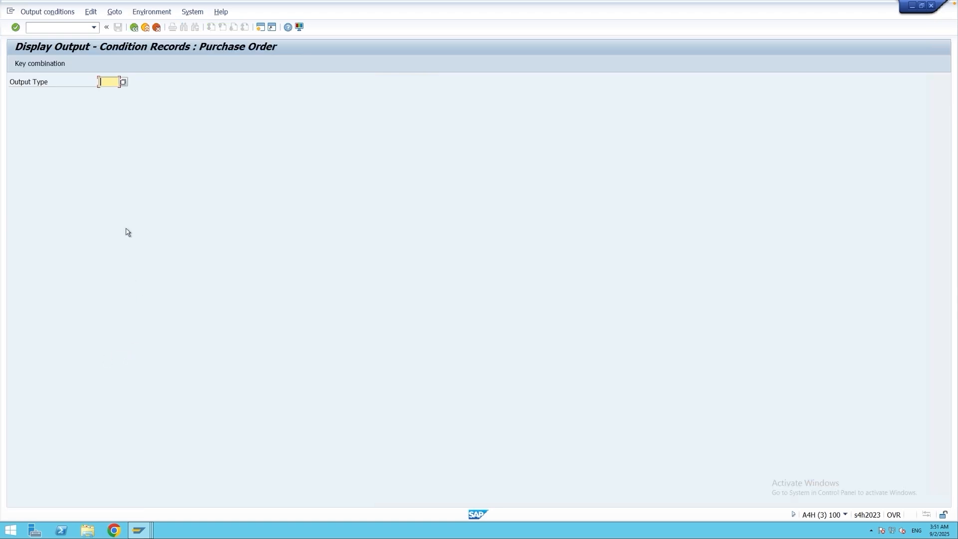
Display the NEU output condition records by the Document Type key combination for purchasing document type NB.
text(NEU)
key(Return)
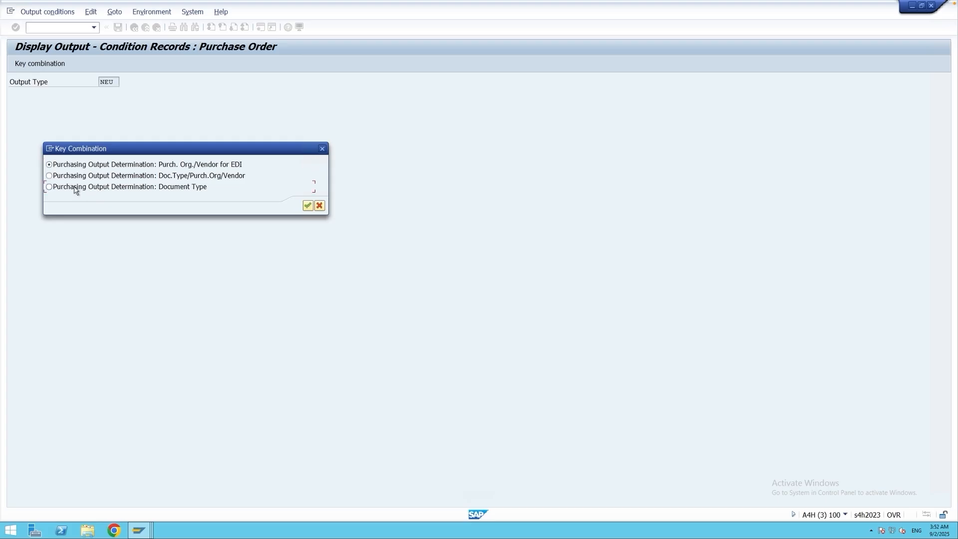
click(75, 190)
click(307, 206)
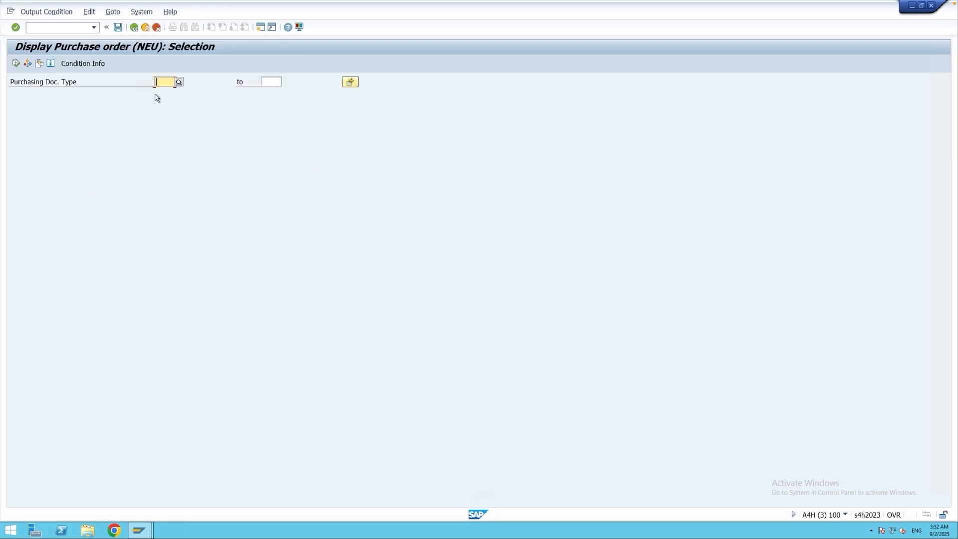
text(nb)
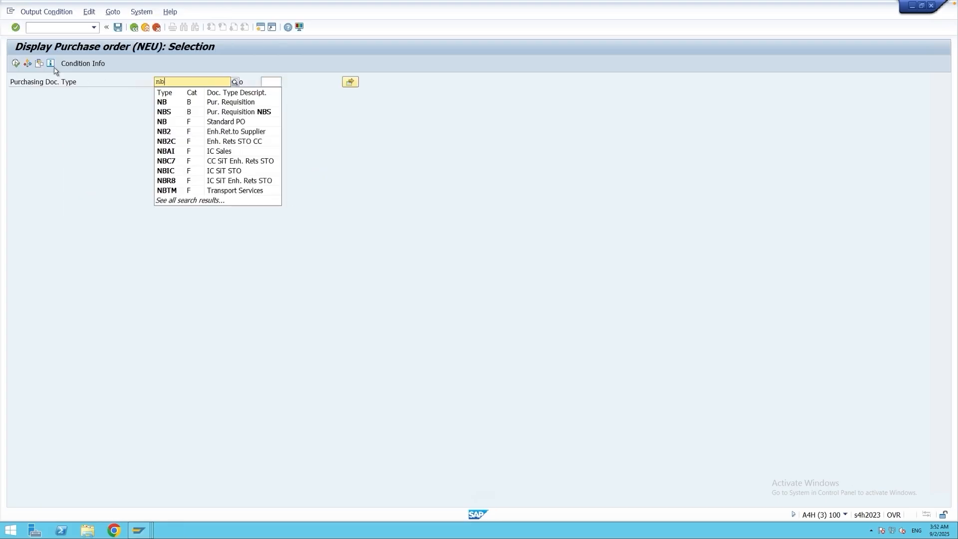
click(14, 64)
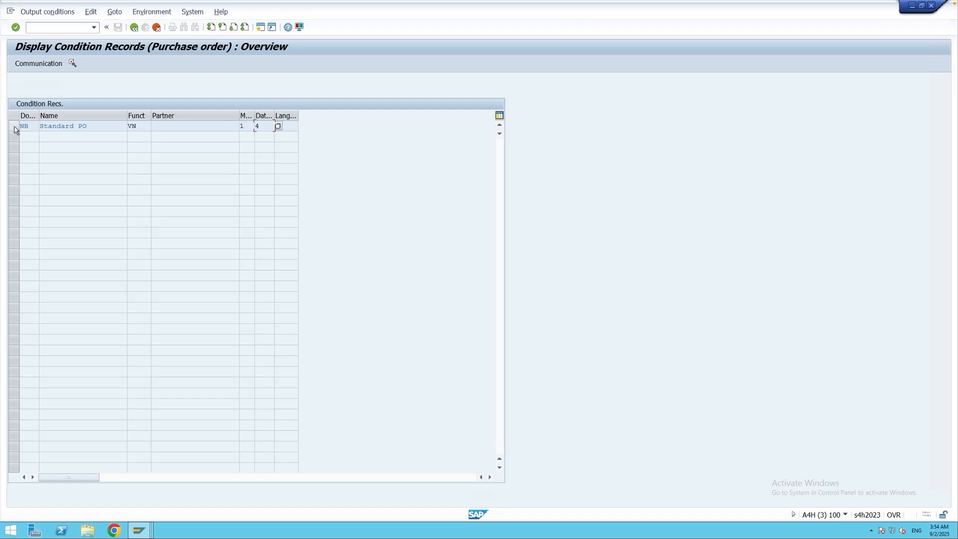
Check the output device in the NB record's communication data against the saved order's output, and leave the display transaction.
click(14, 127)
click(49, 64)
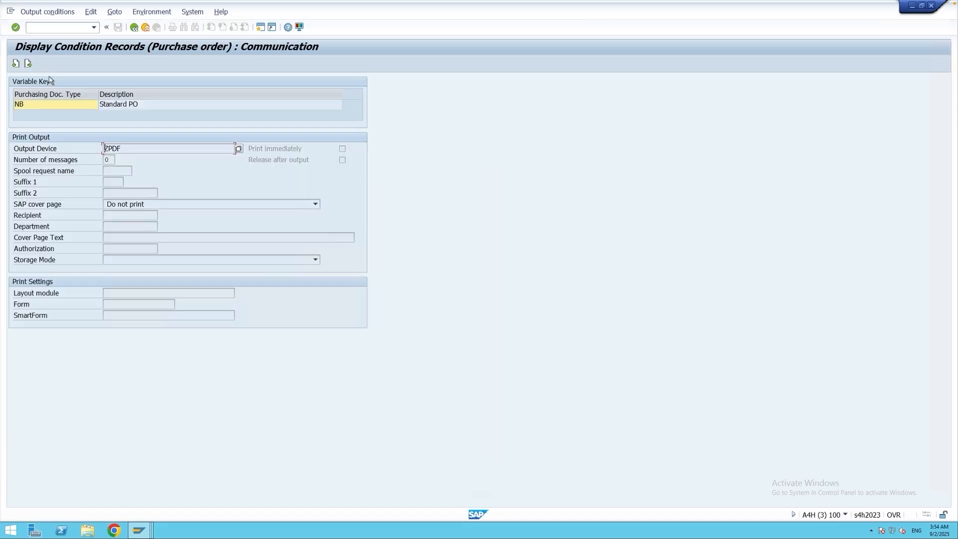
drag(128, 149, 103, 149)
click(127, 148)
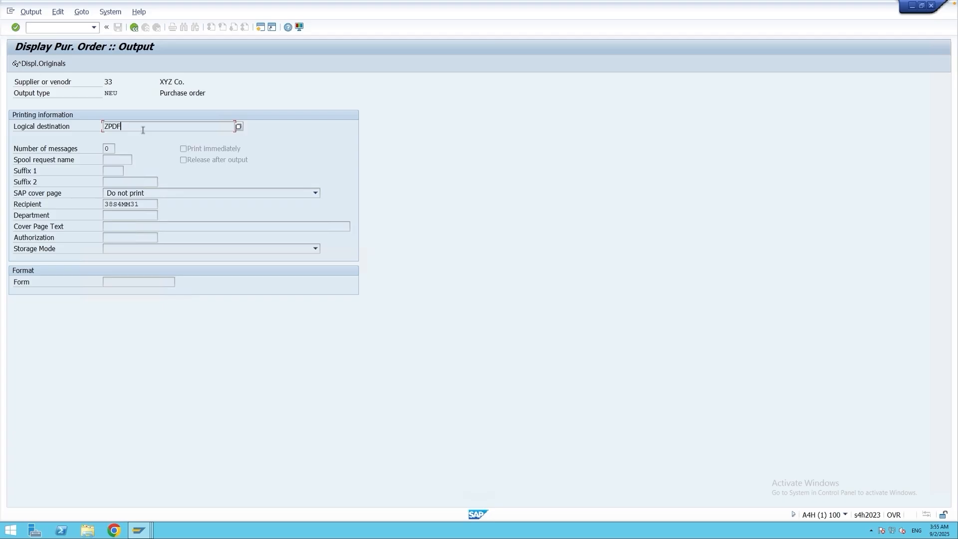
click(139, 530)
click(308, 487)
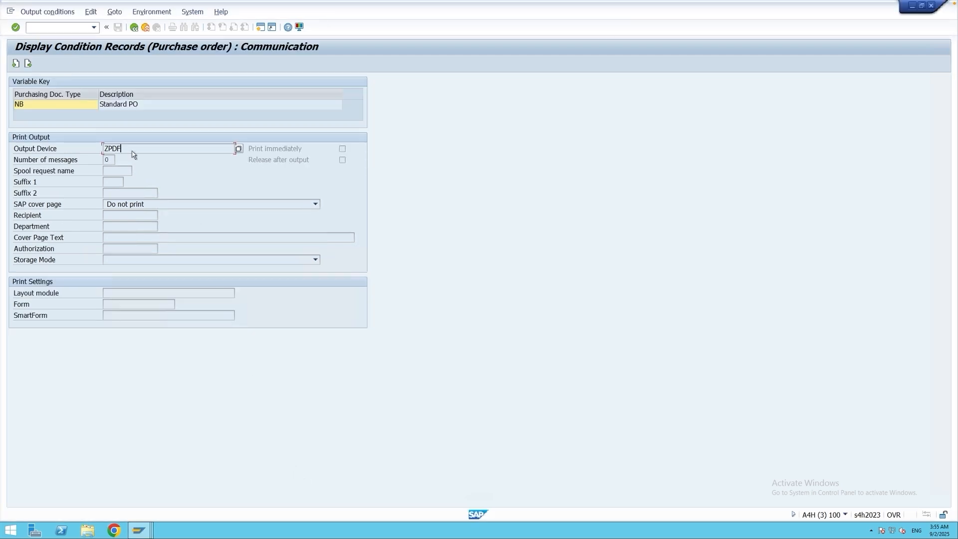
click(134, 28)
click(134, 29)
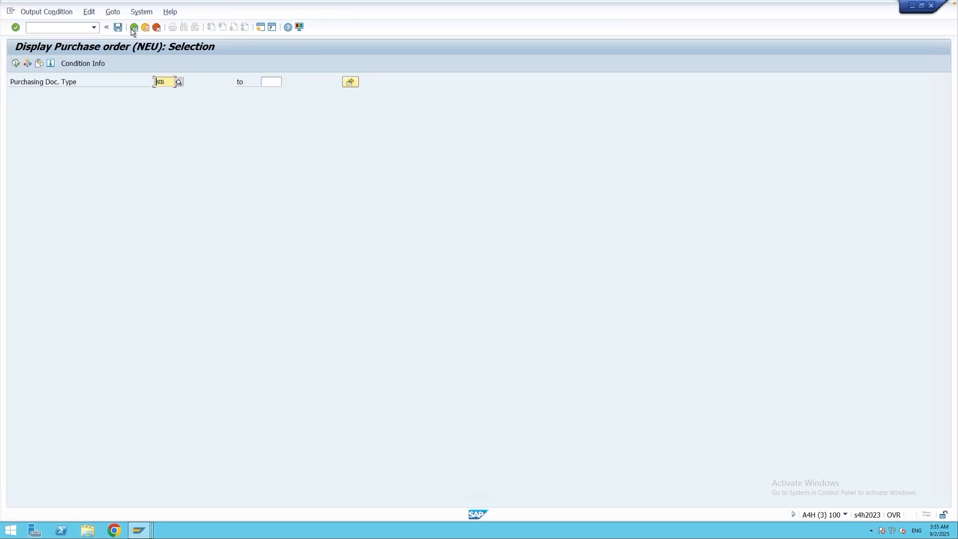
click(134, 28)
click(134, 28)
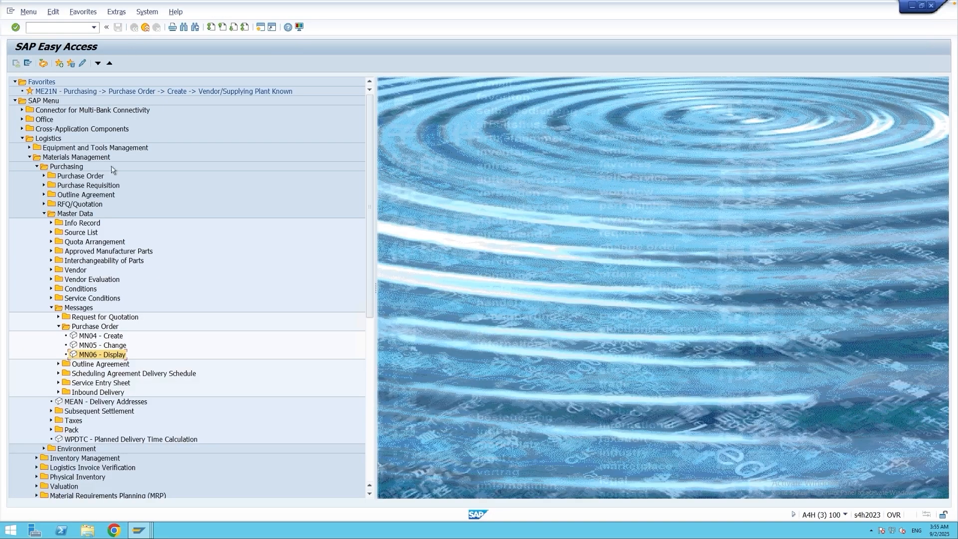
Open the NEU condition record for document type NB in transaction MN05, using the Document Type key combination.
click(101, 348)
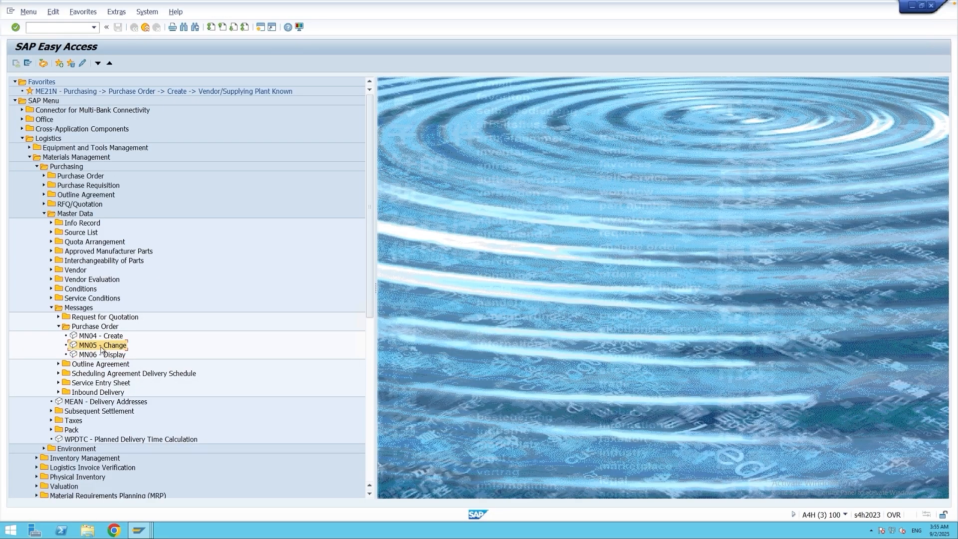
double_click(101, 347)
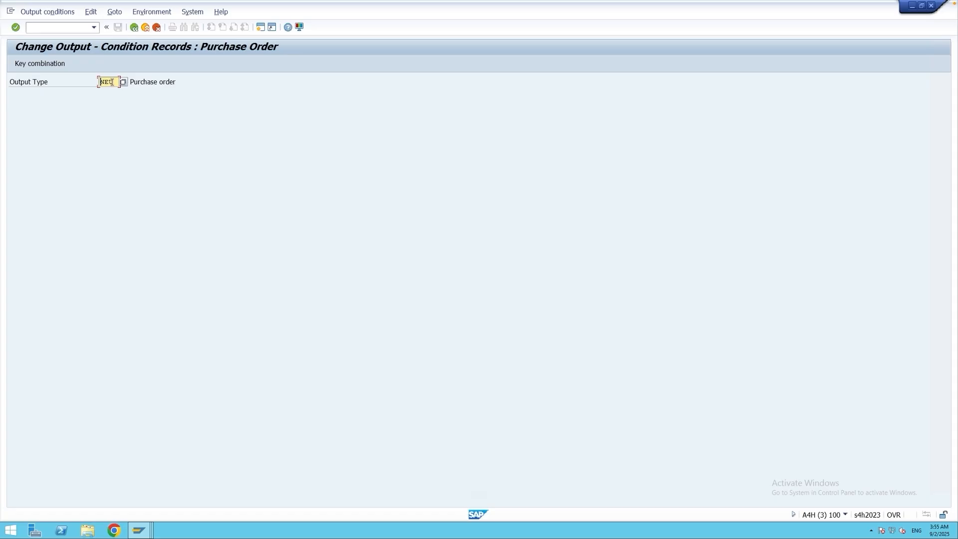
key(Return)
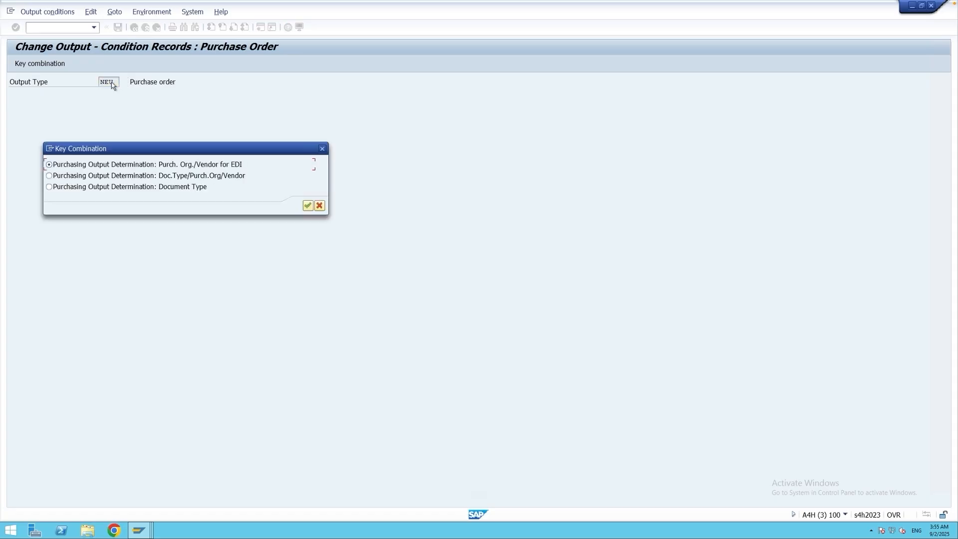
click(90, 192)
key(Return)
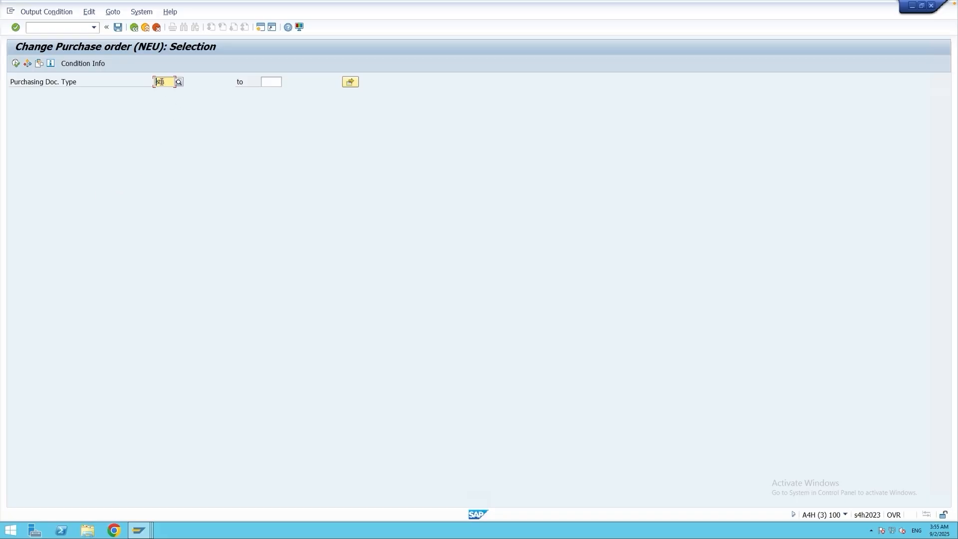
click(16, 63)
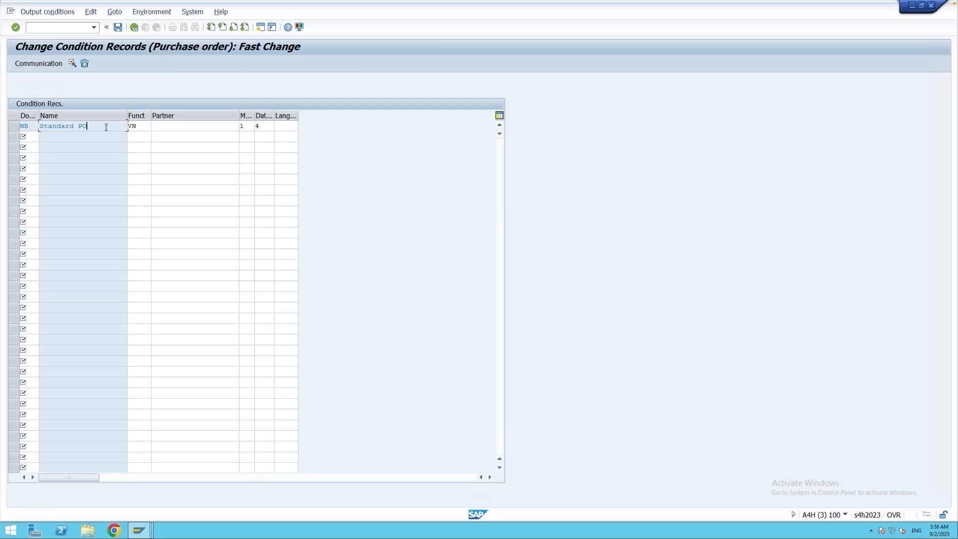
Set the NB record's dispatch time to 3 (Send with application own transaction) and save the condition record.
click(269, 126)
click(278, 127)
click(70, 136)
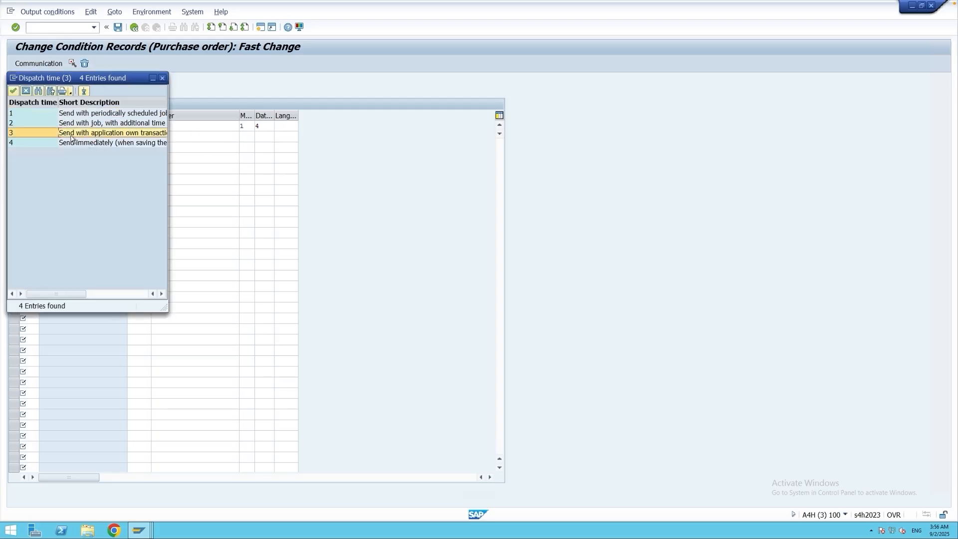
drag(164, 307, 230, 296)
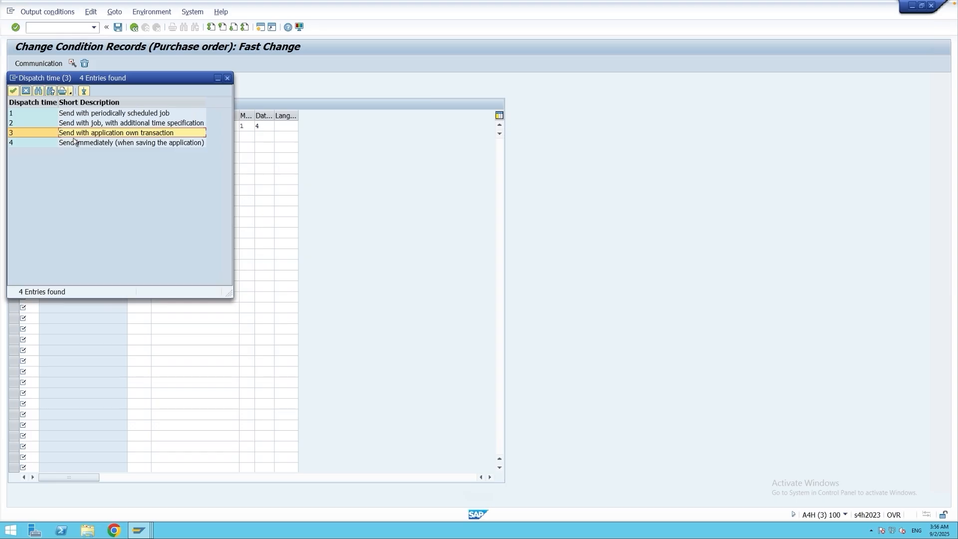
double_click(26, 136)
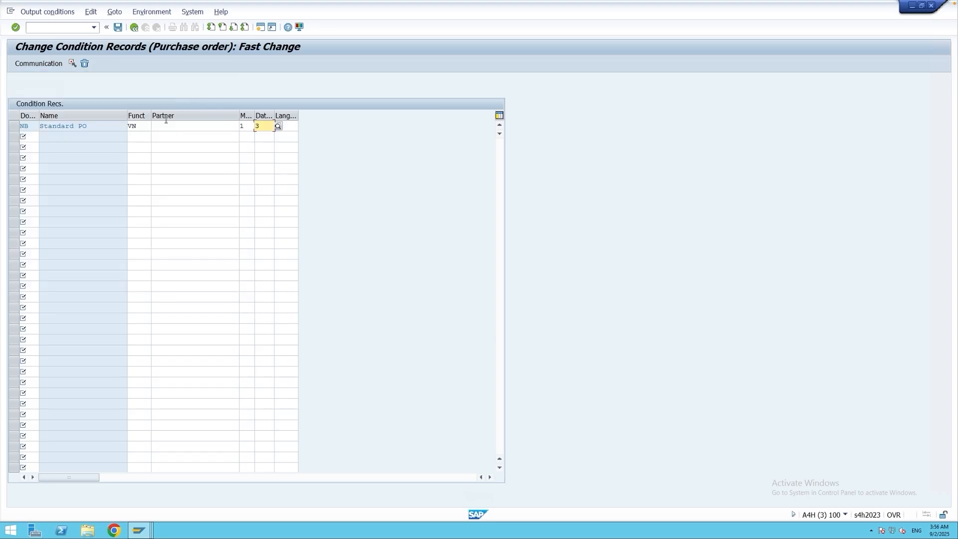
click(117, 27)
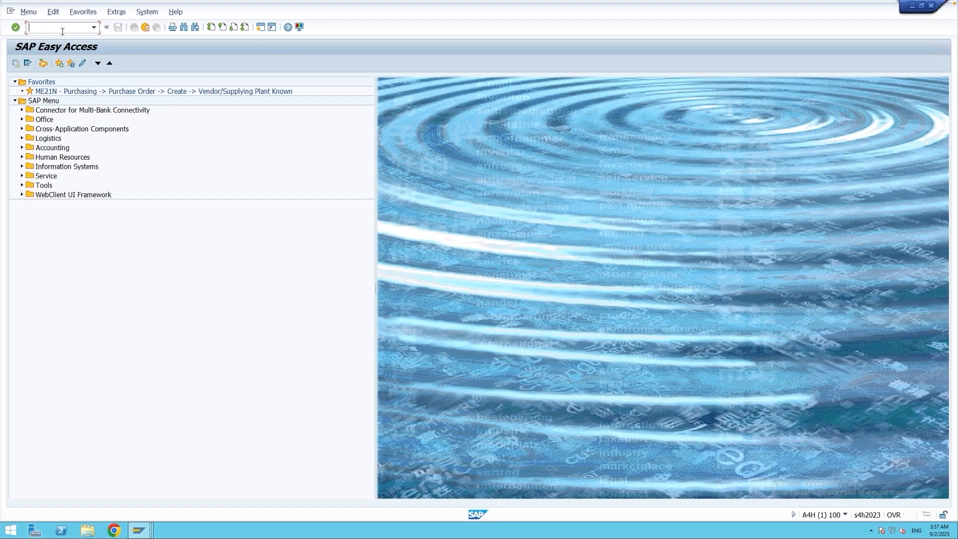
Start a purchase order in transaction ME21N for supplier 33 with company code M001.
text(me21n)
key(Return)
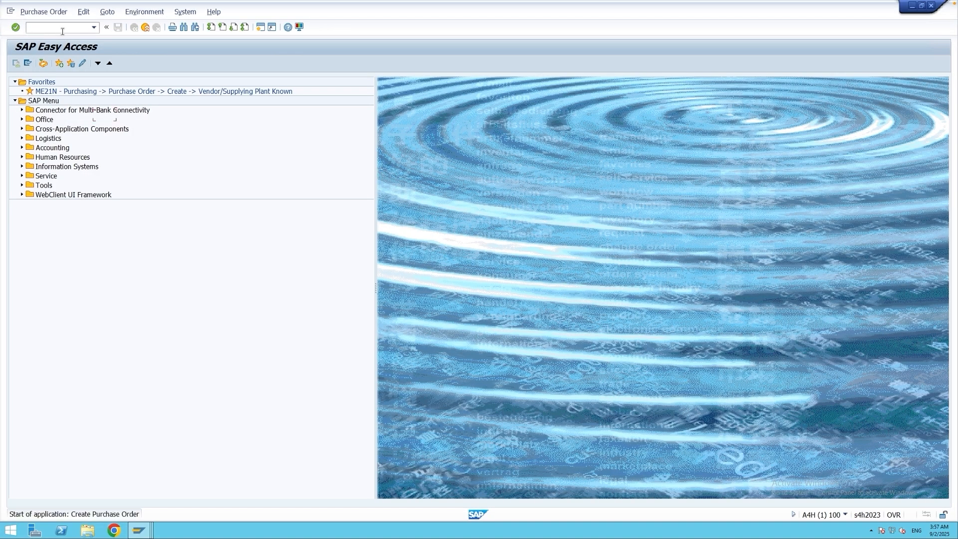
click(270, 83)
text(33)
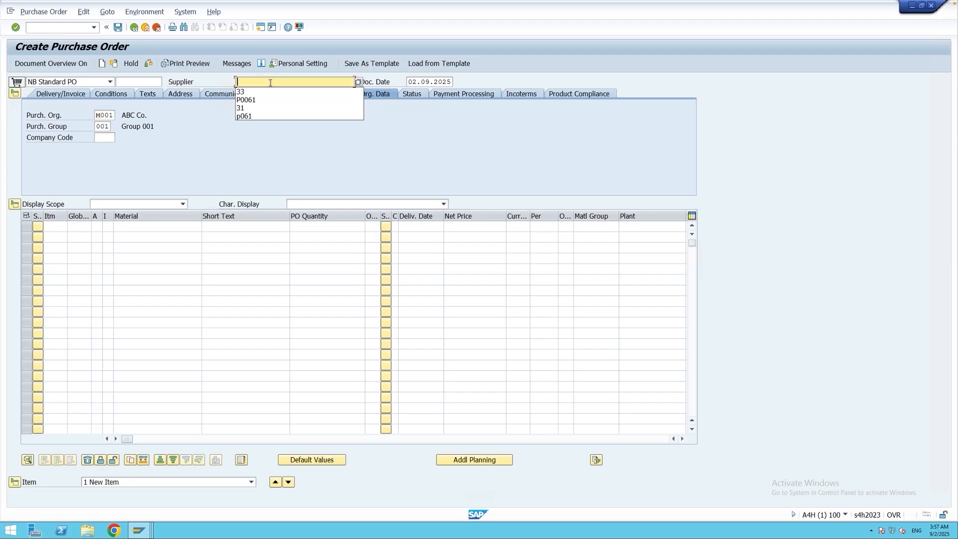
click(104, 139)
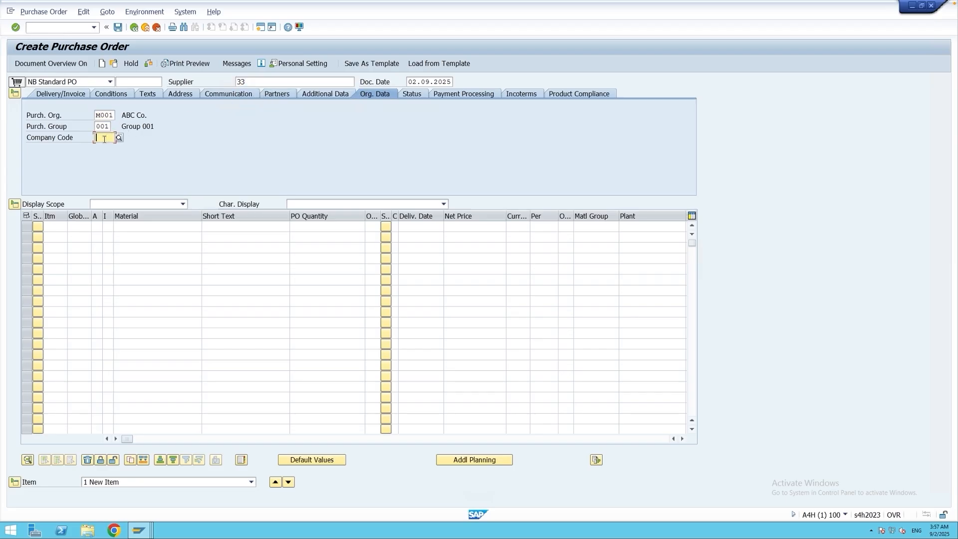
text(M001)
click(143, 226)
click(147, 236)
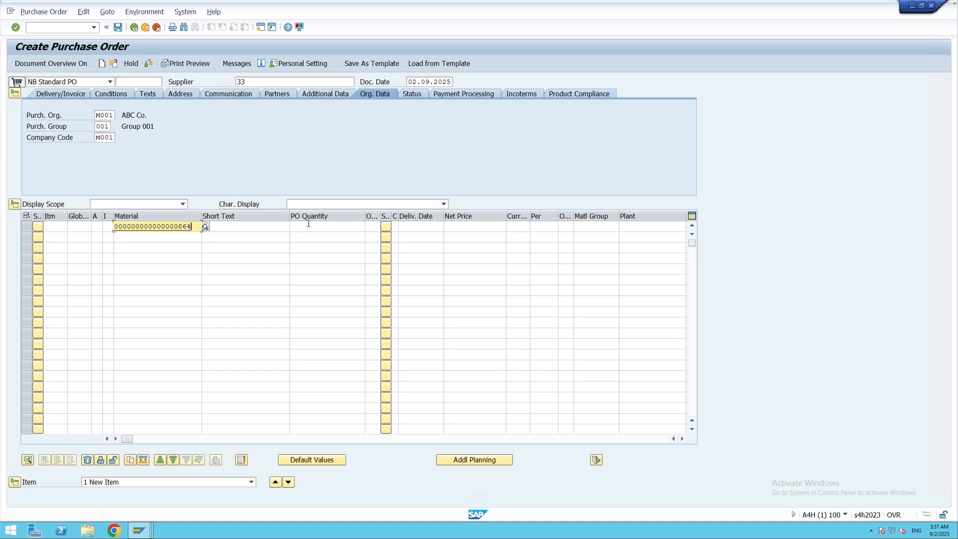
click(309, 226)
text(10)
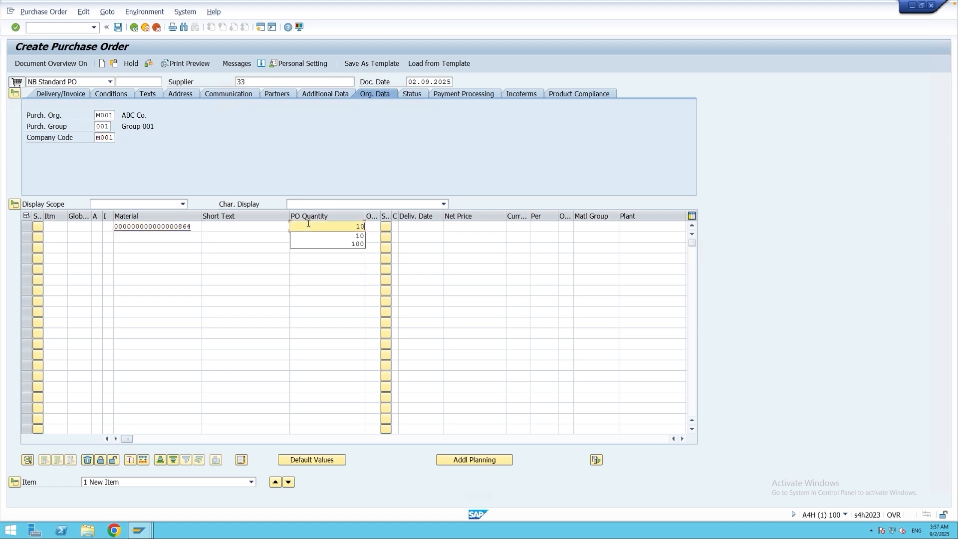
click(633, 224)
text(m001)
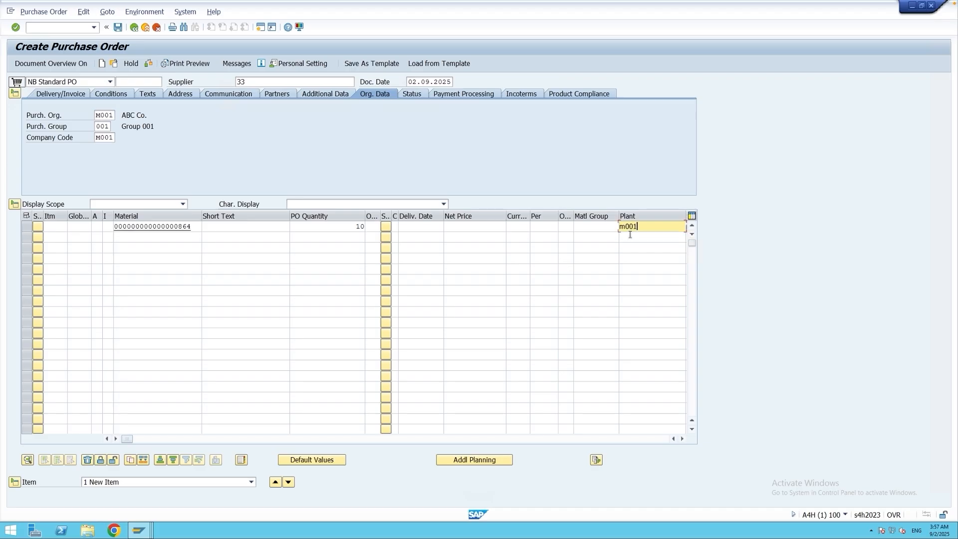
key(Return)
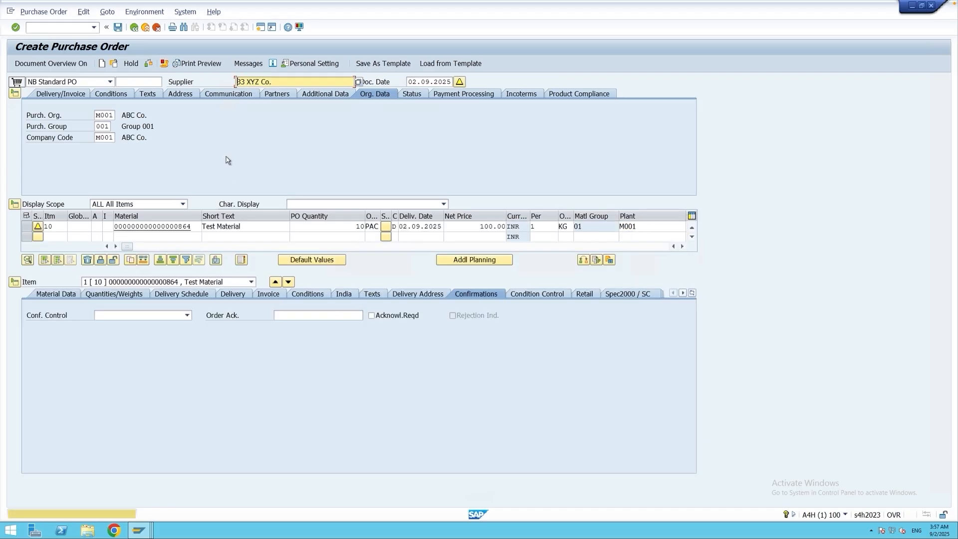
Check the output messages of the new purchase order, save the order despite the system messages and leave the transaction.
click(248, 63)
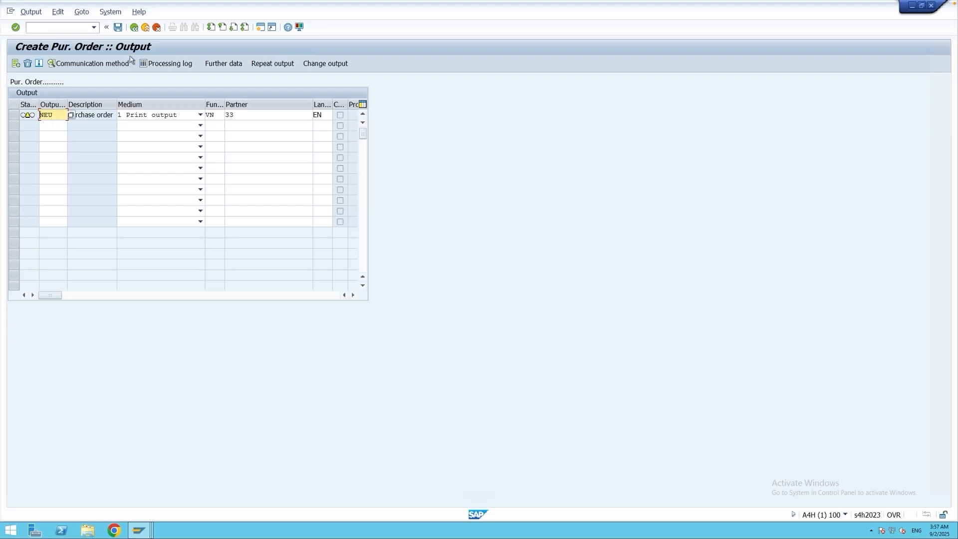
click(118, 28)
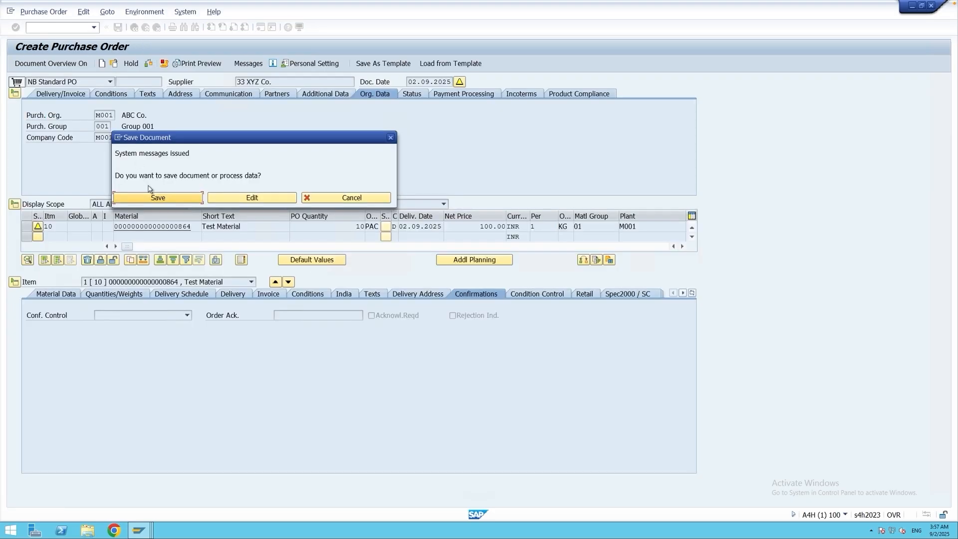
click(153, 198)
click(157, 28)
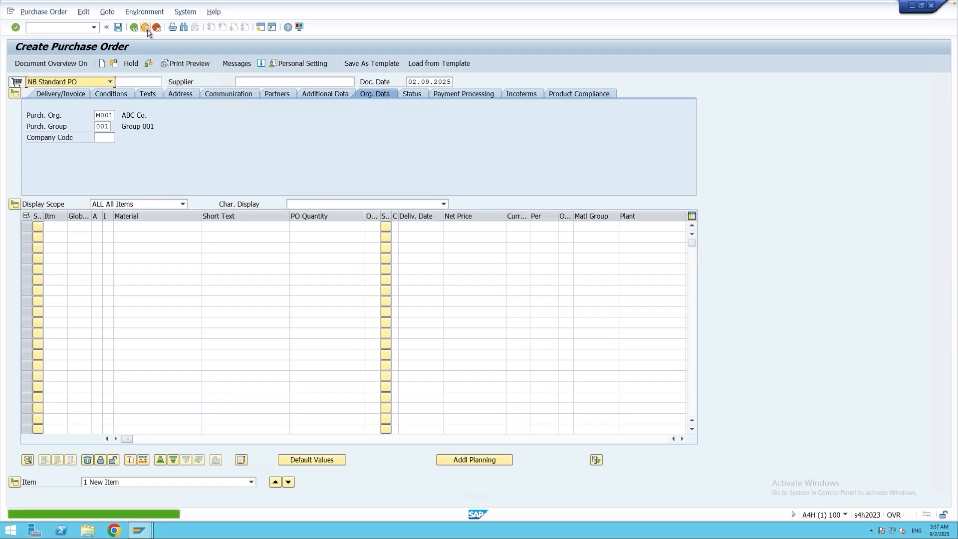
Display the saved purchase order in transaction ME23N and inspect the dispatch time in its NEU output's further data.
text(me23n)
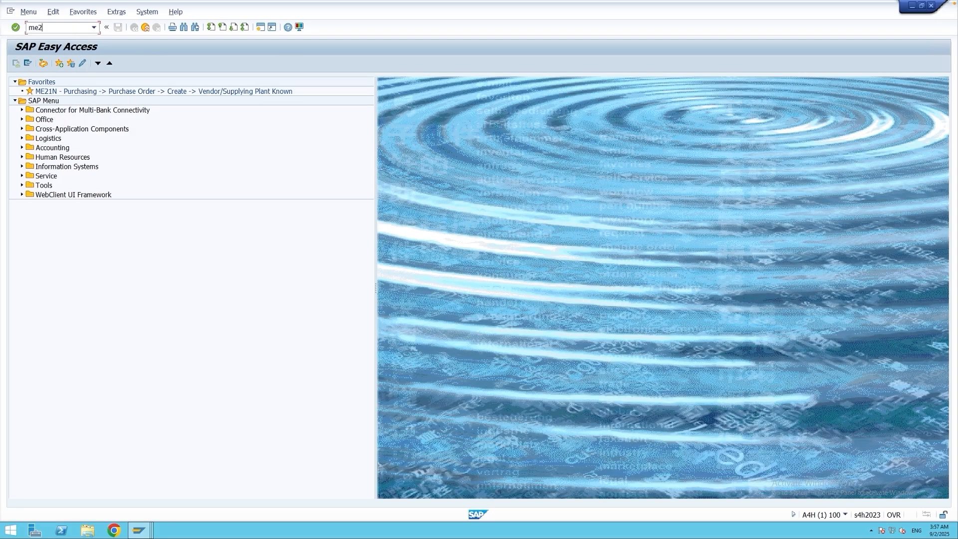
key(Return)
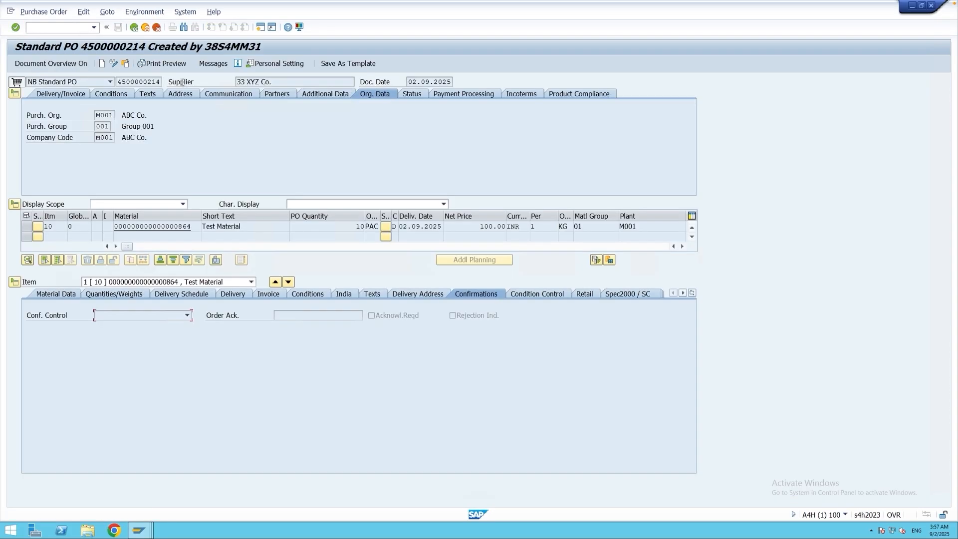
click(211, 66)
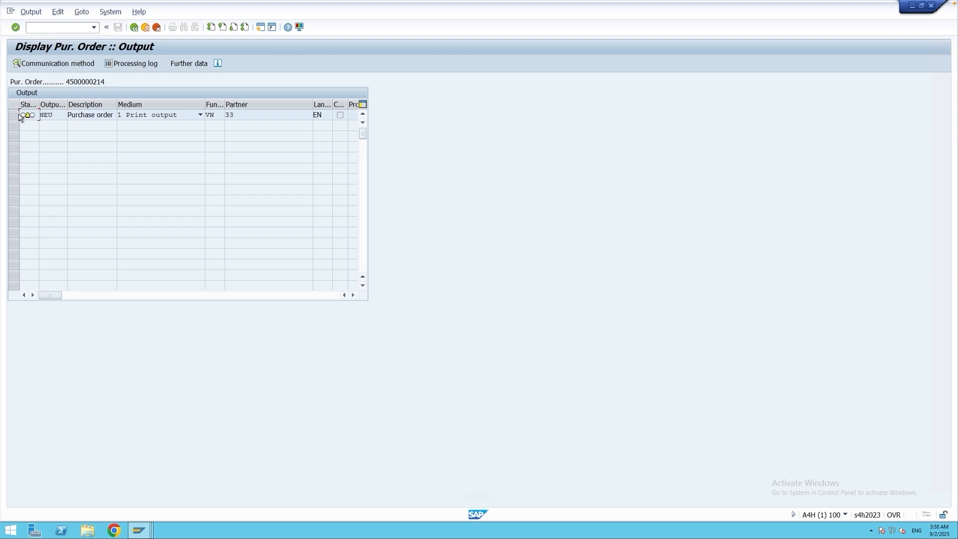
click(15, 117)
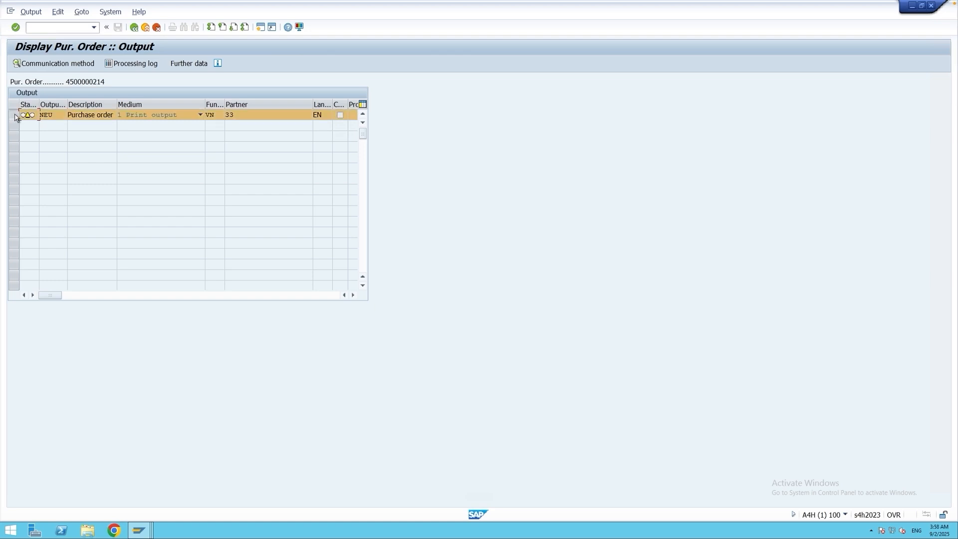
click(185, 64)
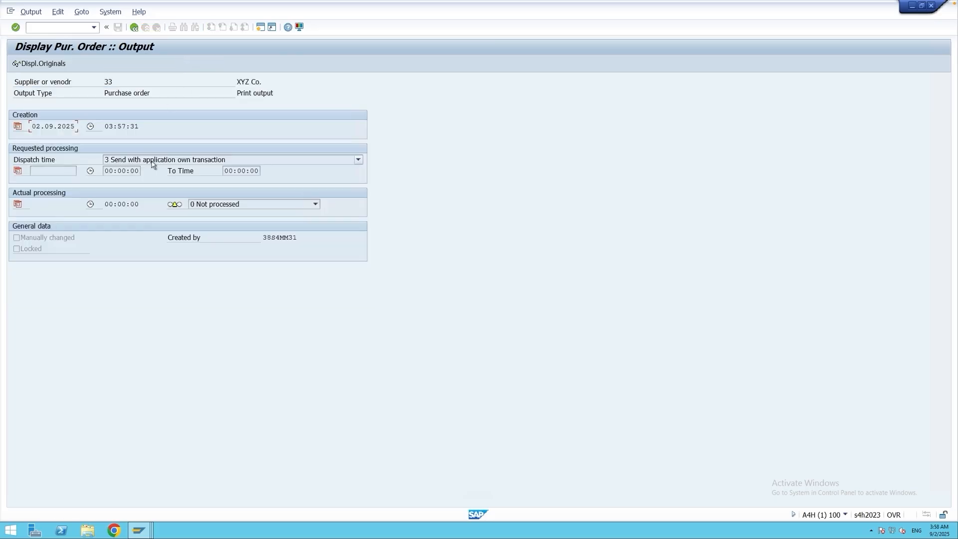
click(152, 160)
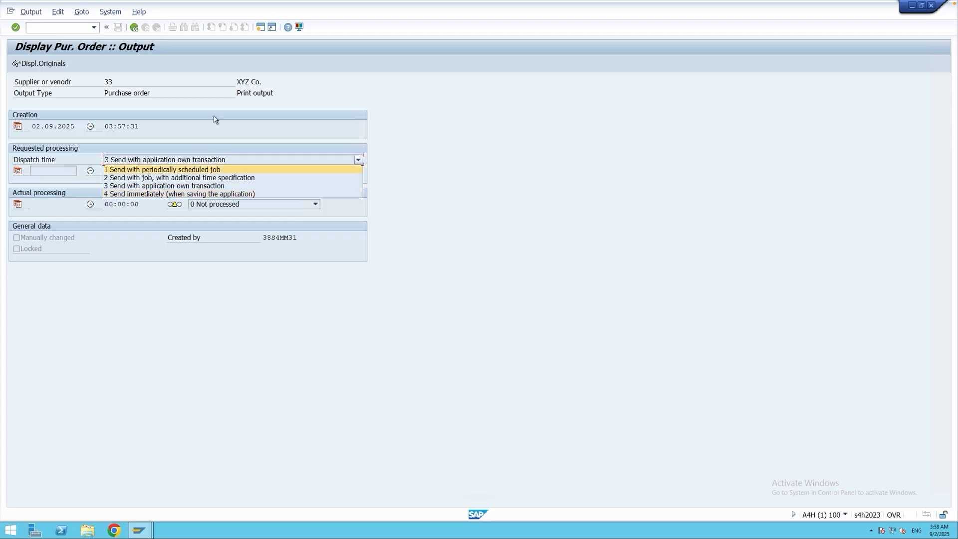
In a new session, run transaction ME9F for the new purchase order and output its NEU message.
click(260, 28)
click(260, 28)
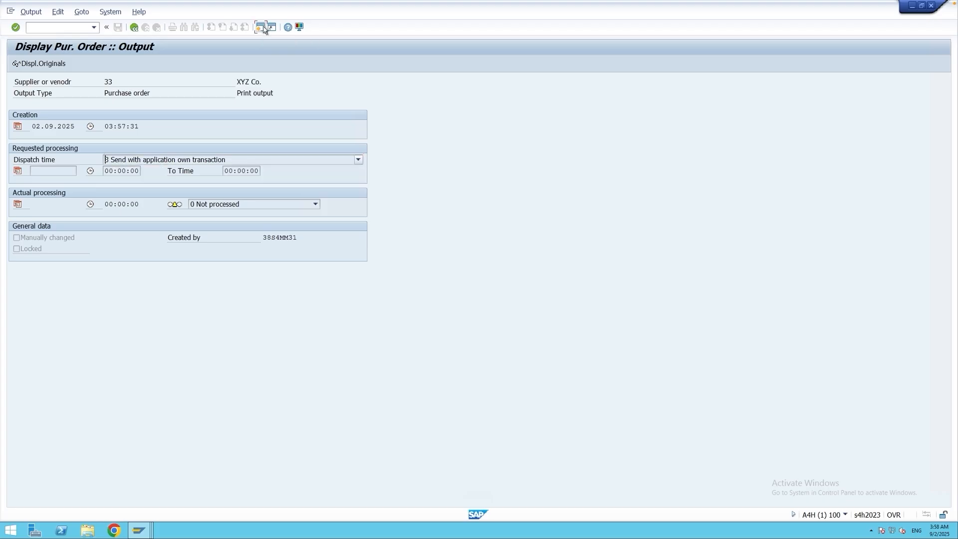
text(m)
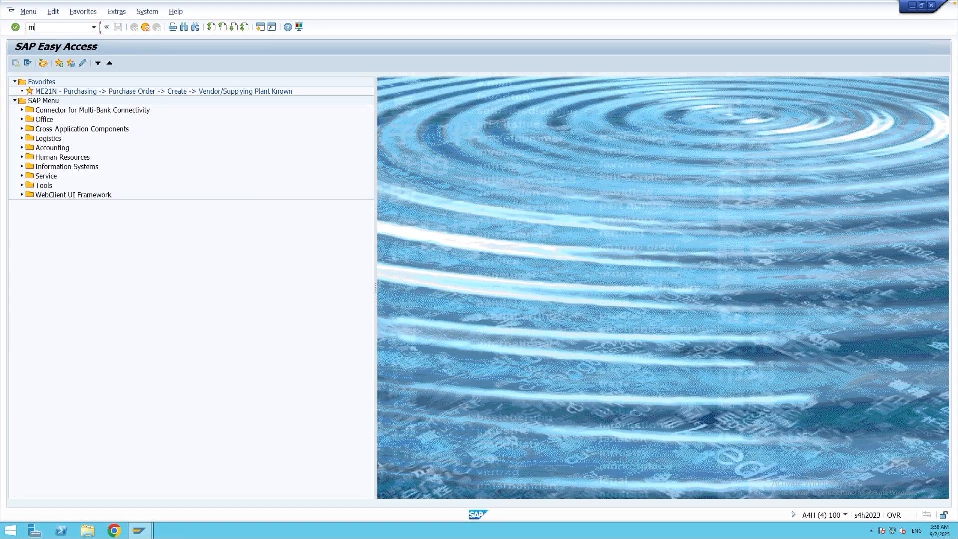
text(e9f)
key(Return)
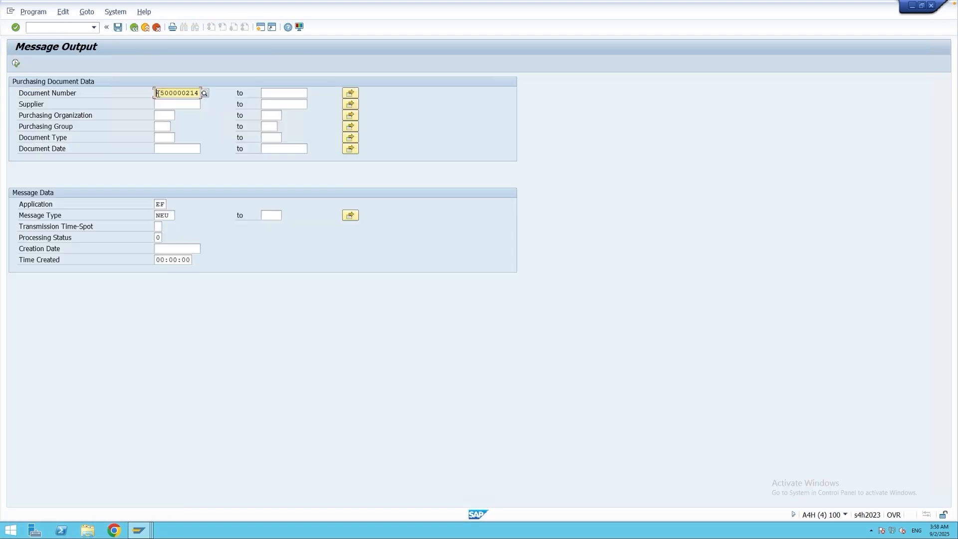
click(16, 63)
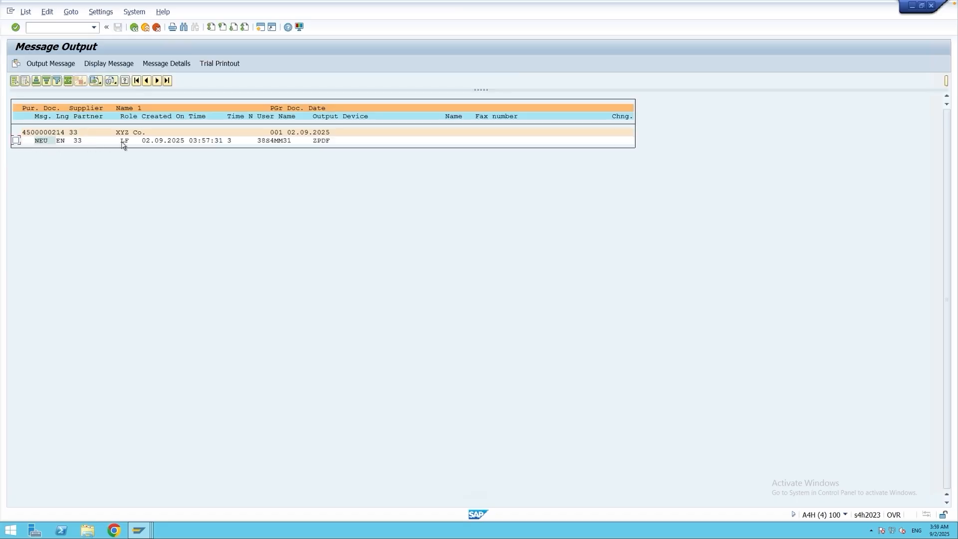
click(16, 140)
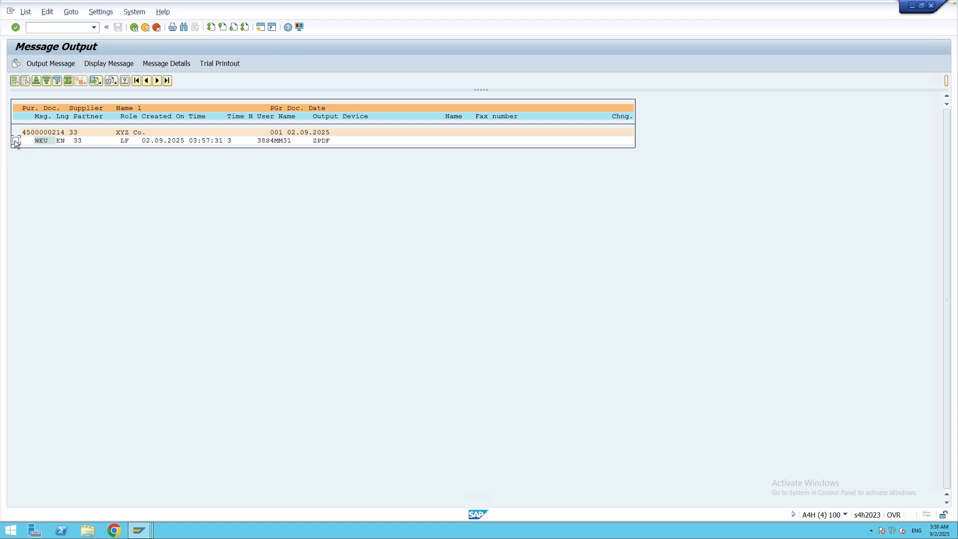
click(56, 65)
Return to the purchase order display session and reopen the order's output messages.
mouse_move(139, 523)
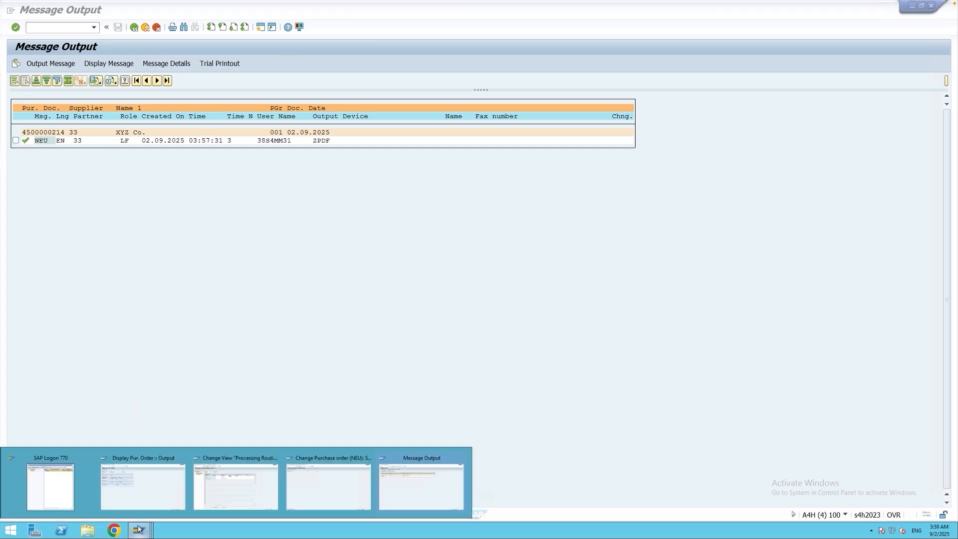
click(156, 492)
click(134, 27)
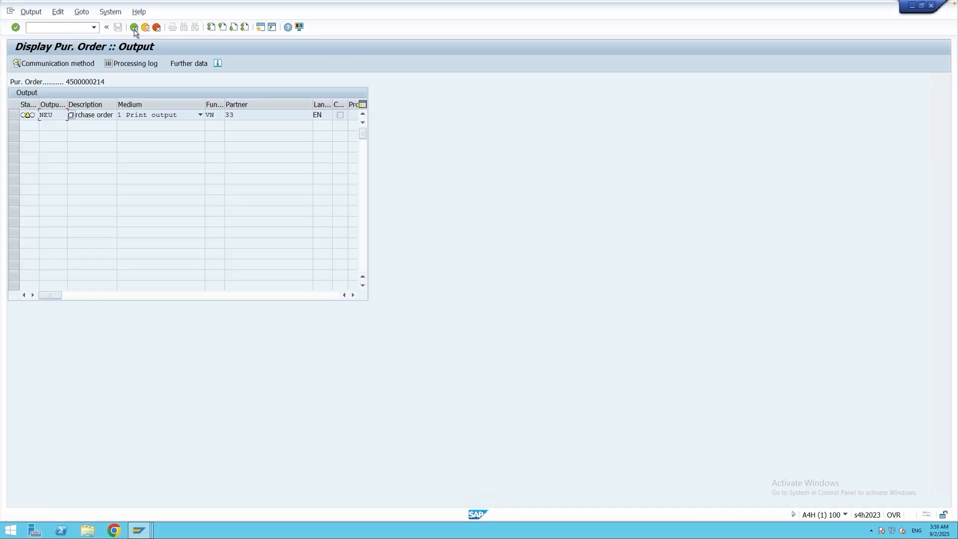
click(134, 27)
click(126, 65)
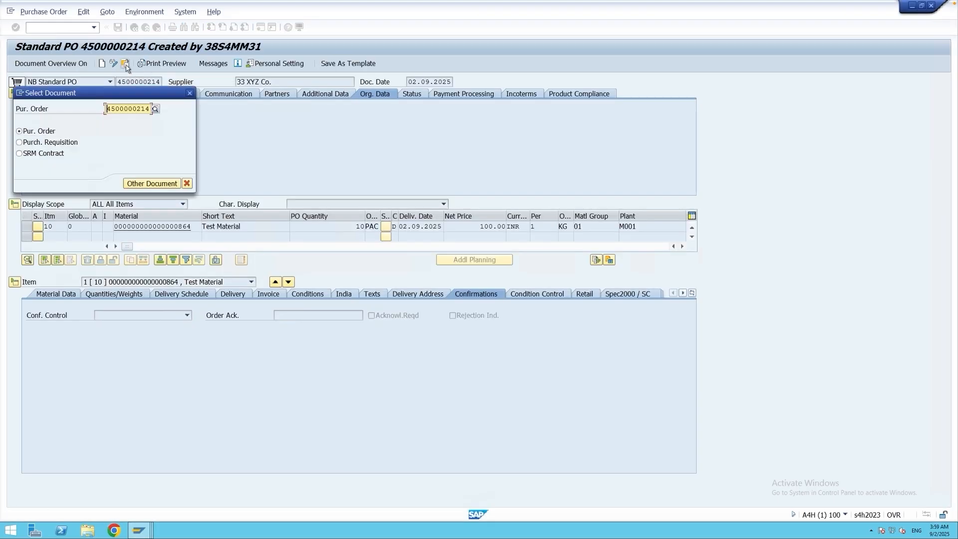
click(189, 93)
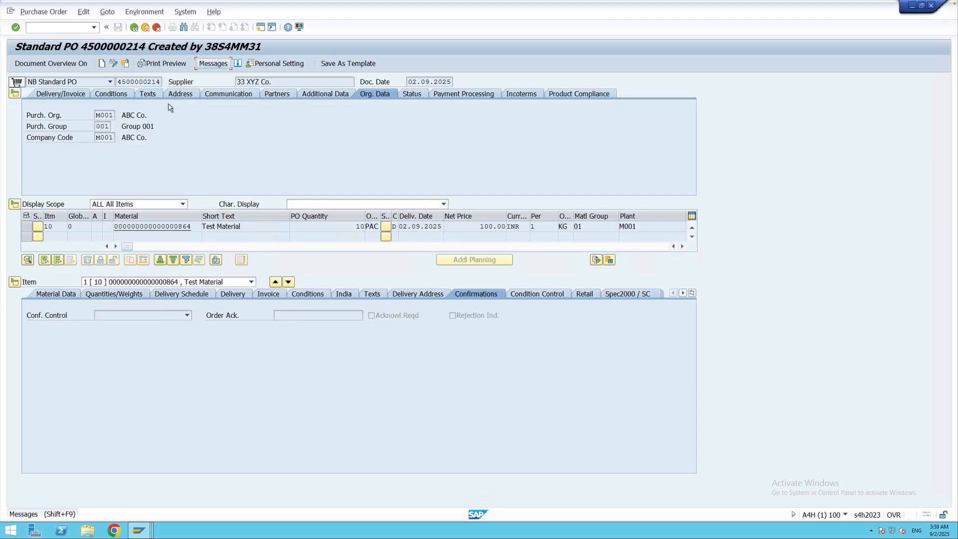
click(212, 65)
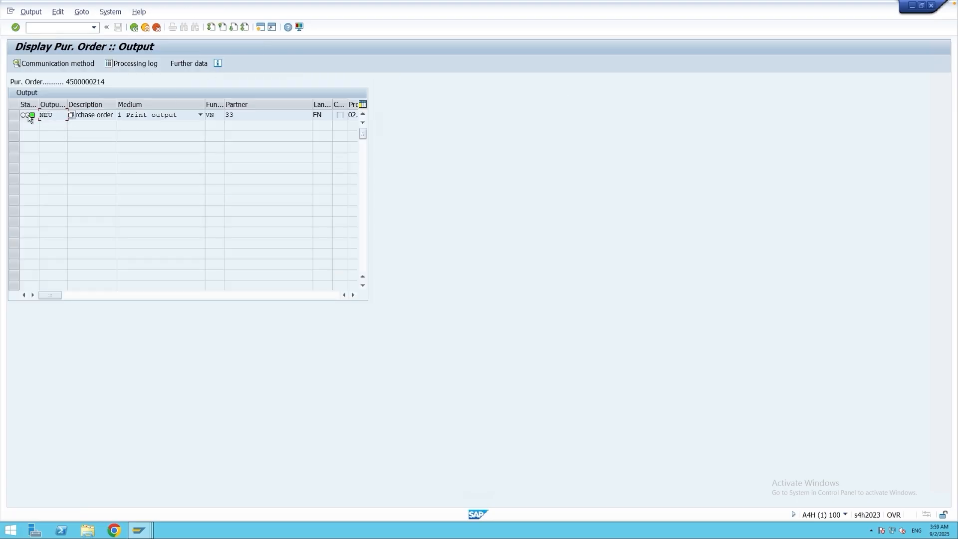
Check the NEU output's processing status and review its dispatch time options in the further data.
mouse_move(28, 118)
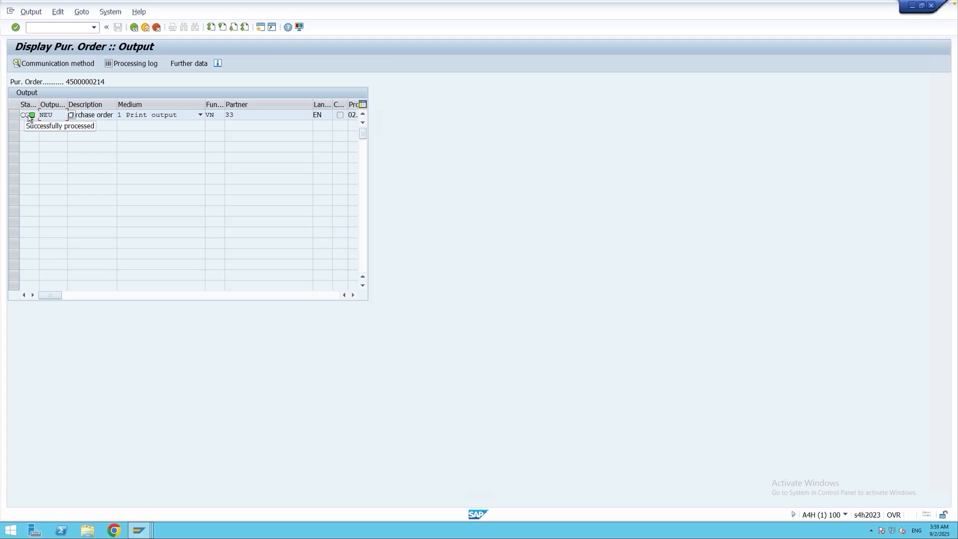
click(29, 118)
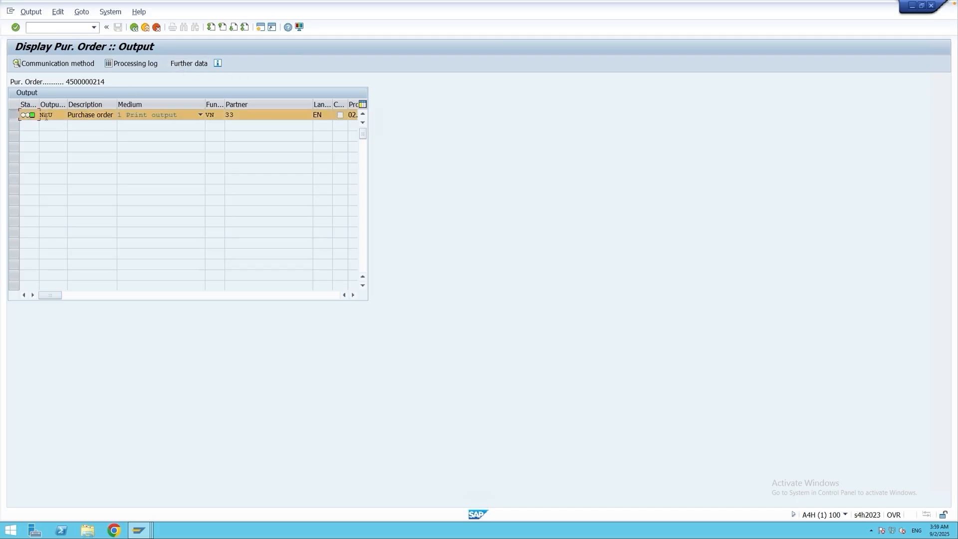
click(181, 63)
click(138, 161)
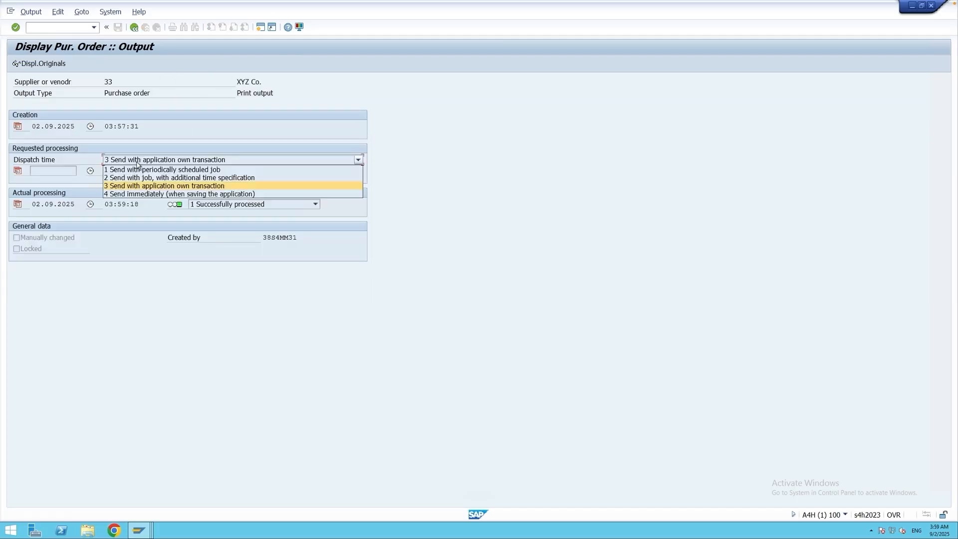
click(137, 163)
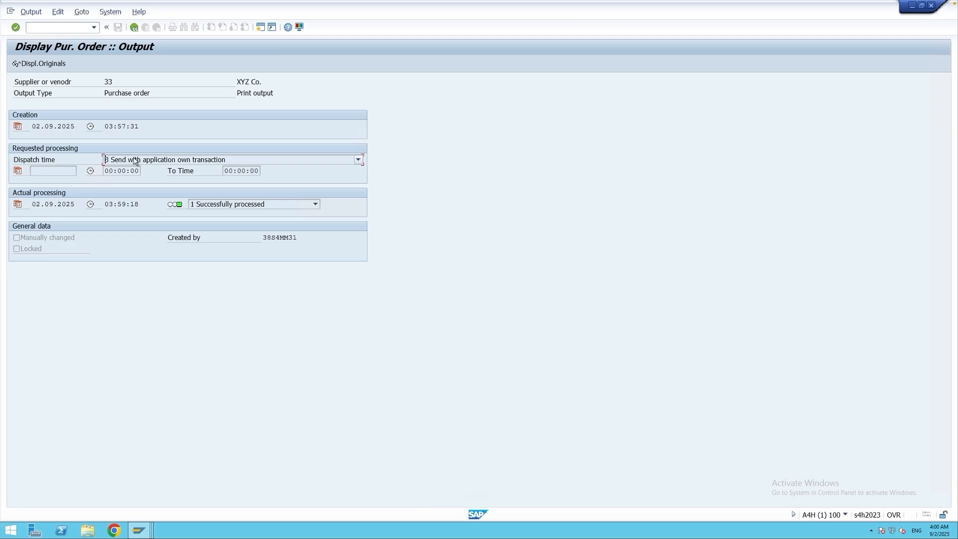
Reopen the NEU condition record for document type NB in transaction MN05, using the Document Type key combination.
key(F3)
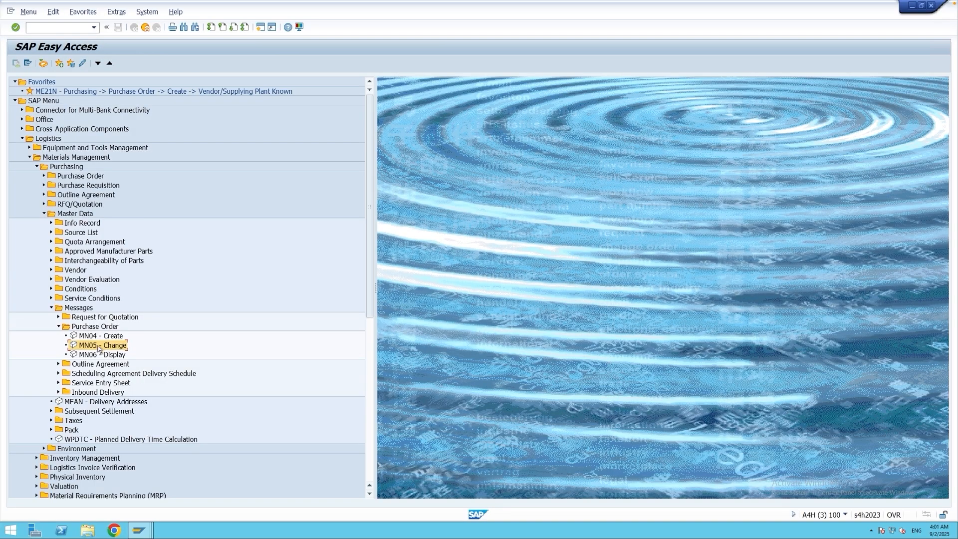
double_click(98, 347)
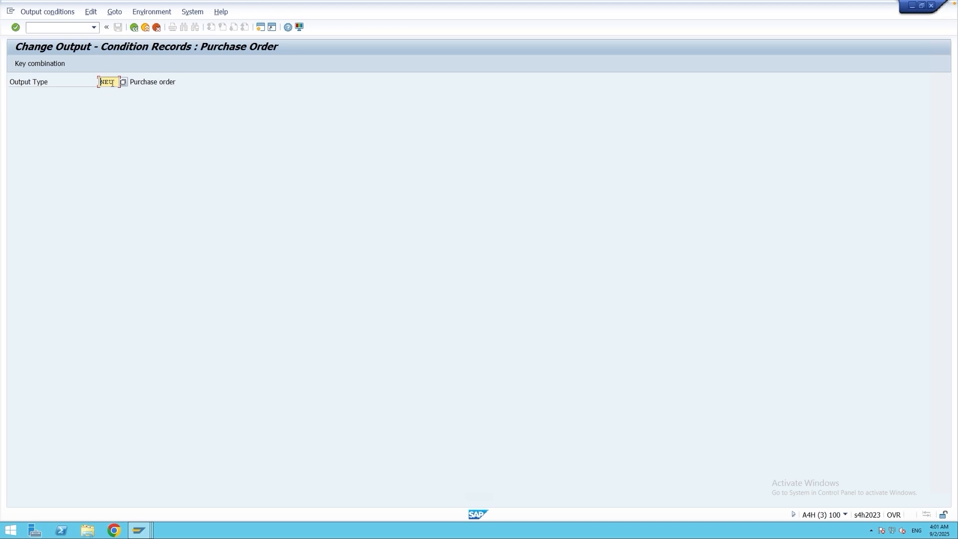
key(Return)
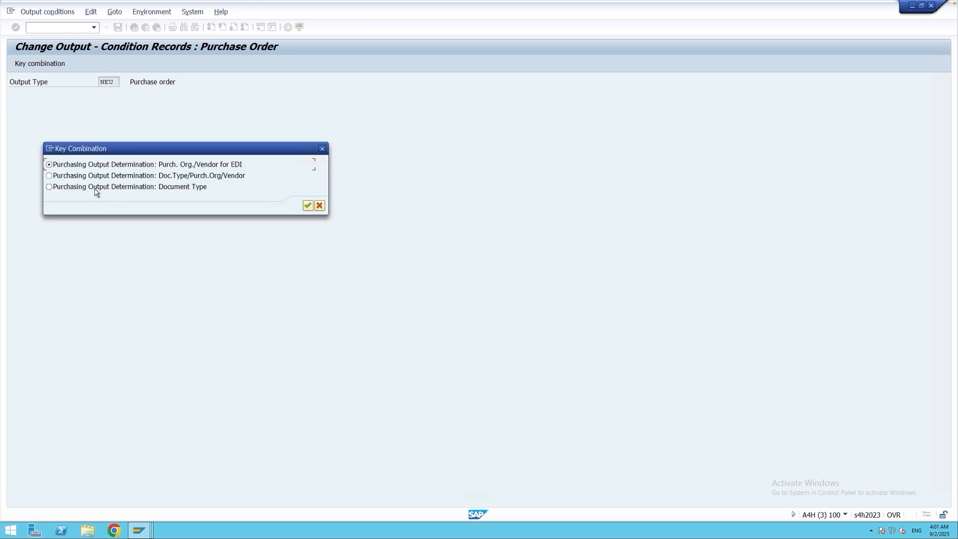
key(Return)
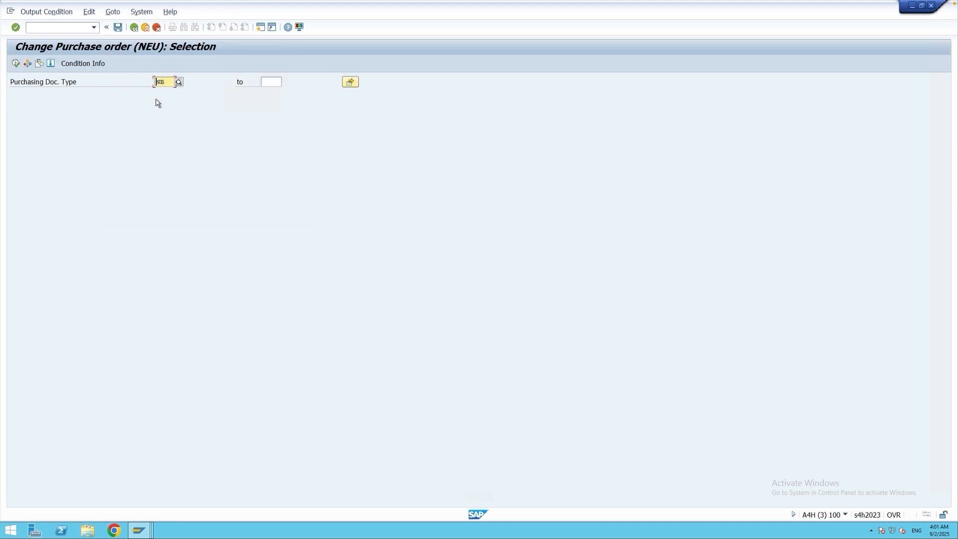
click(16, 64)
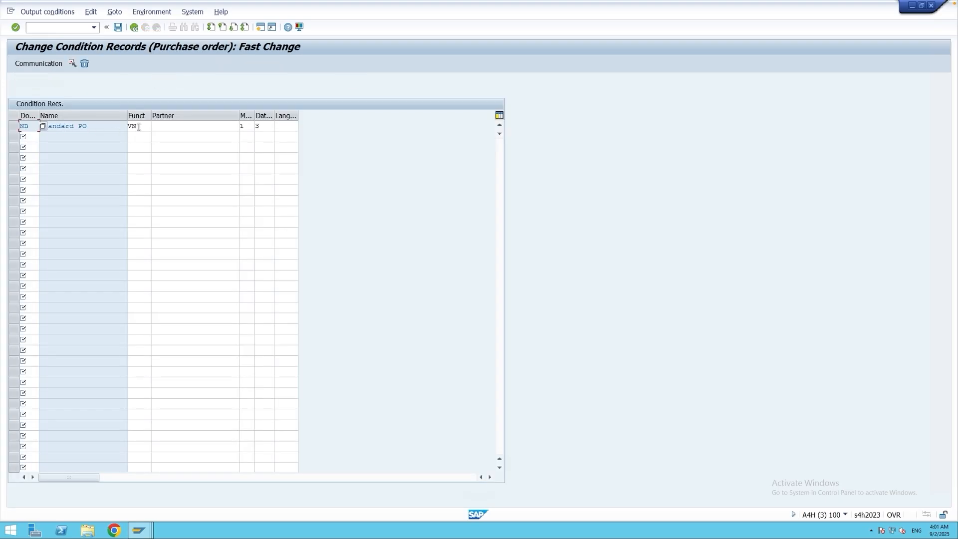
Set the NB record's partner function to OA (Ordering Address), save the condition record and exit the transaction.
drag(139, 127, 126, 127)
text(oa)
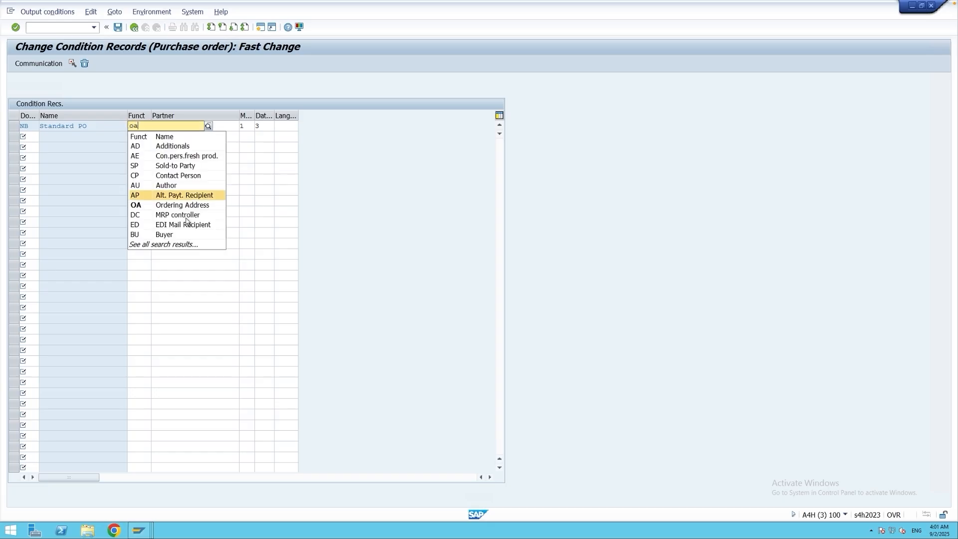
click(156, 205)
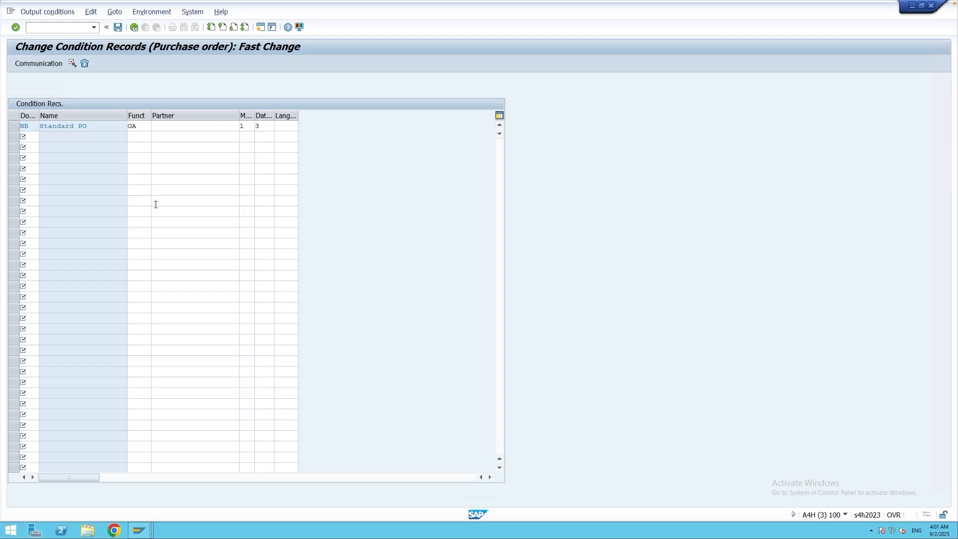
click(119, 29)
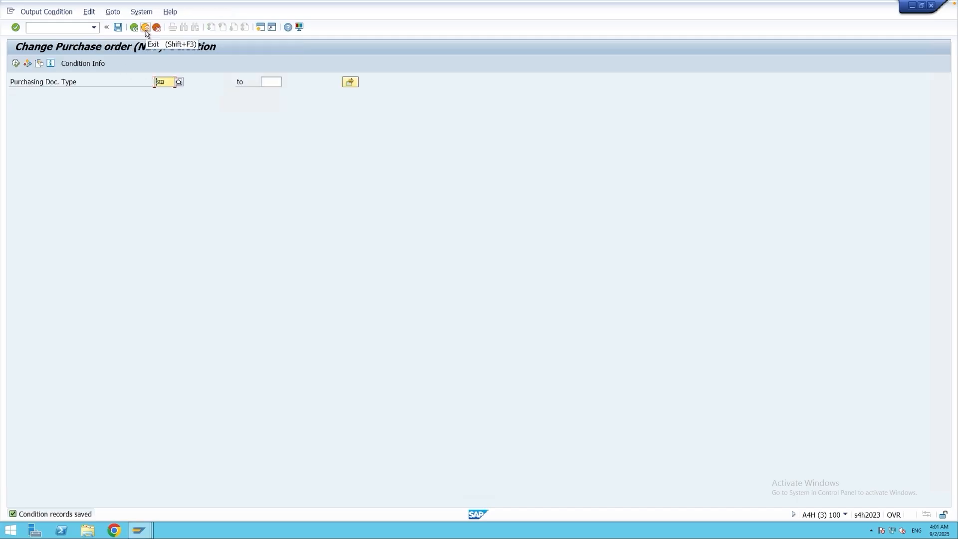
click(146, 28)
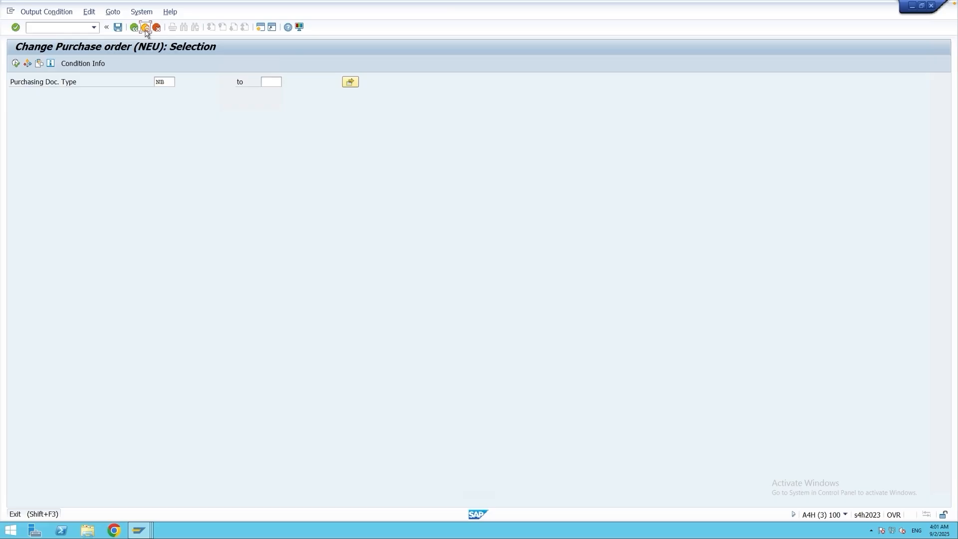
click(145, 28)
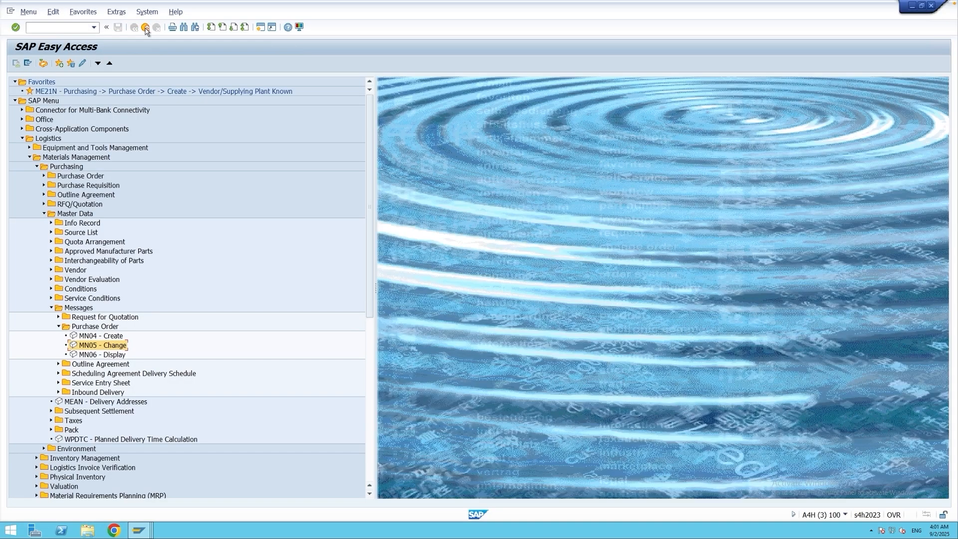
Start a new purchase order in transaction ME21N for supplier 33 with company code M001.
click(73, 29)
text(me21n)
key(Return)
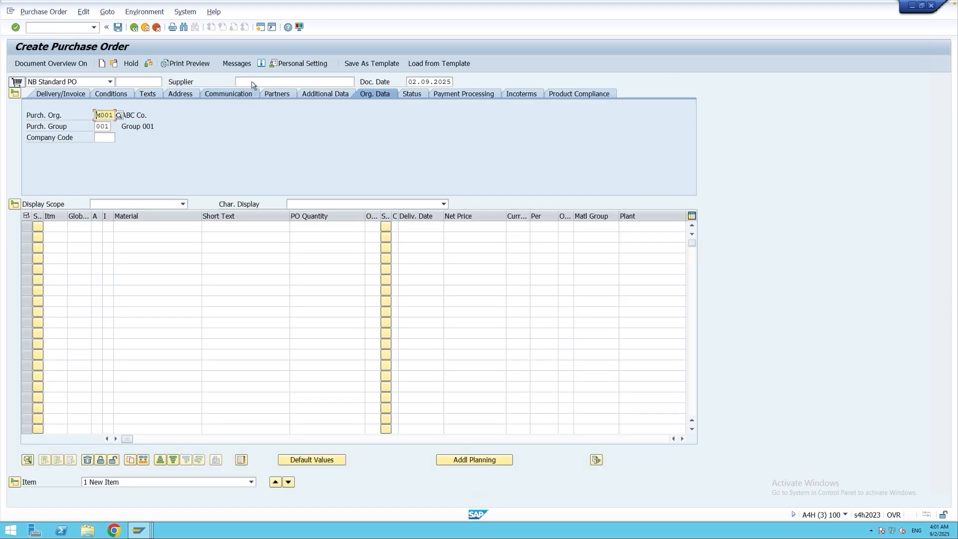
click(252, 83)
text(33)
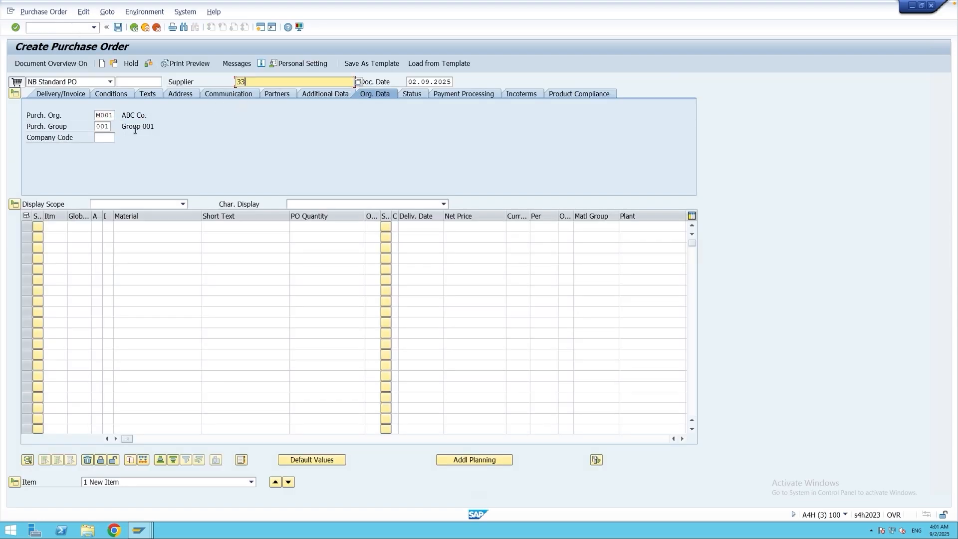
click(104, 137)
text(M001)
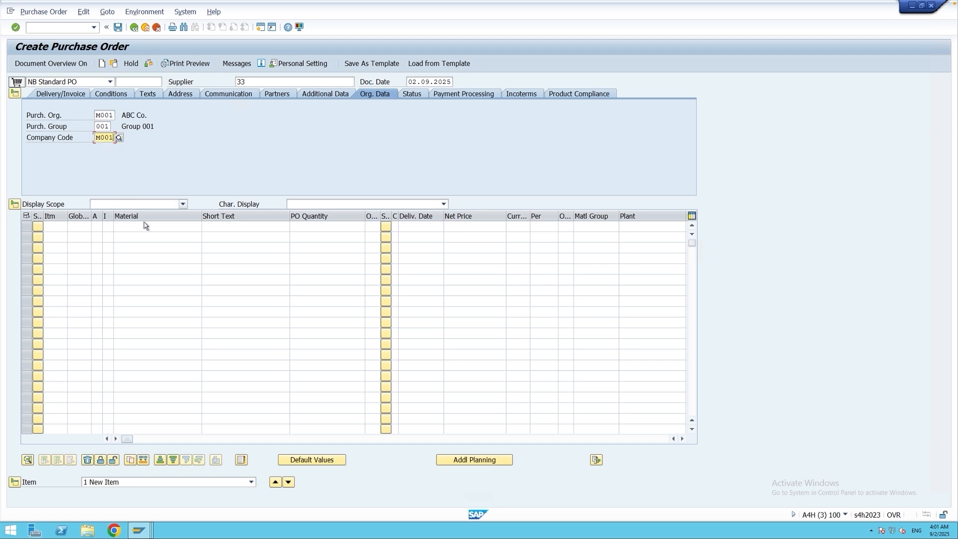
Enter an order item for material 864 with quantity 10 and plant M001, and open the order's output messages.
click(144, 226)
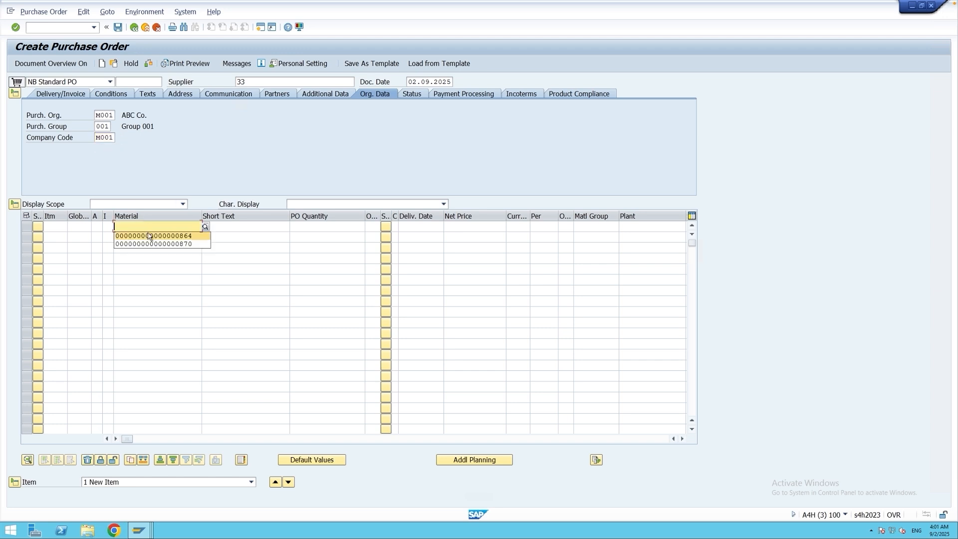
click(148, 236)
click(309, 229)
text(10)
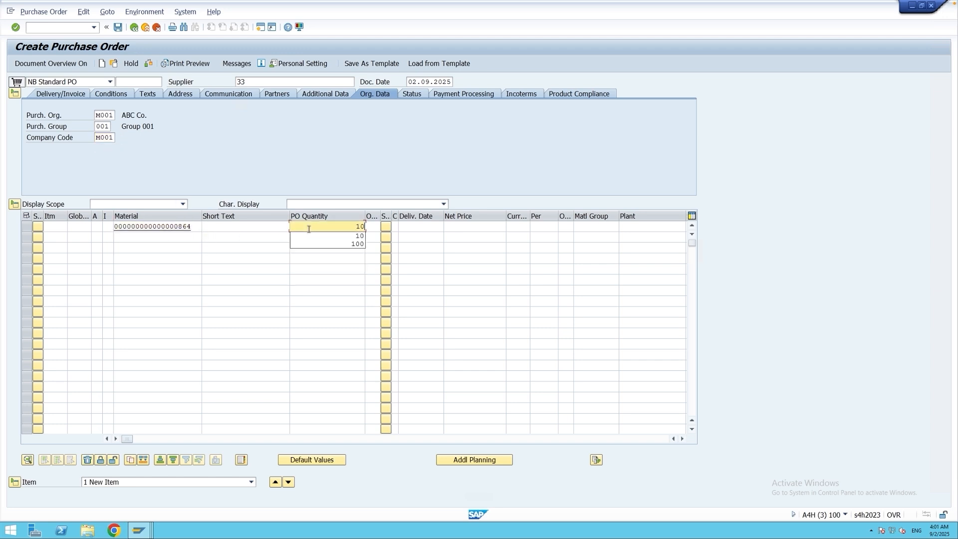
click(632, 229)
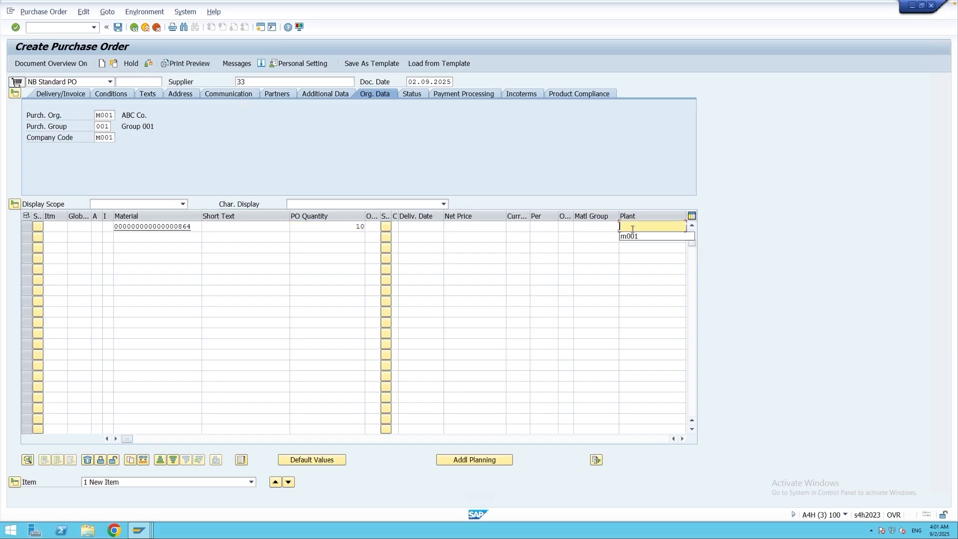
click(631, 235)
key(Return)
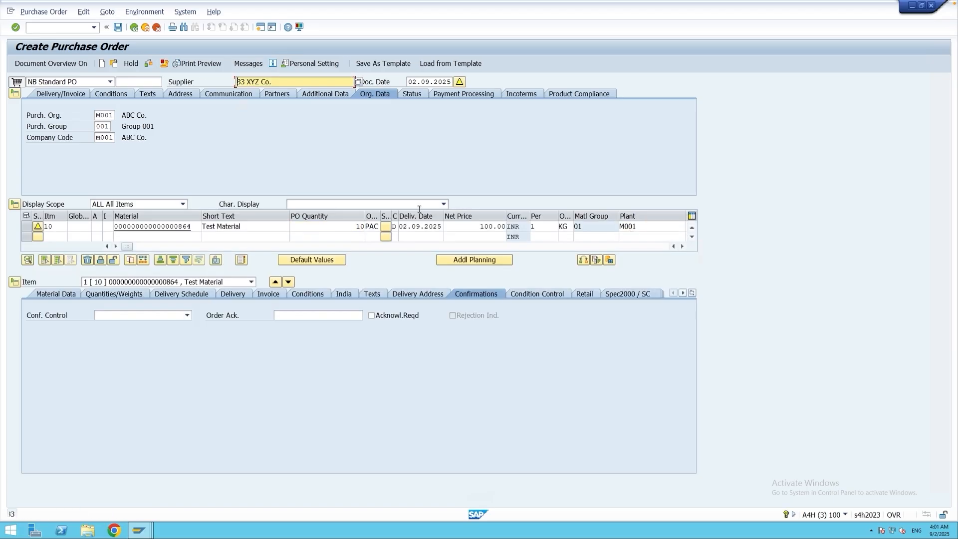
click(248, 64)
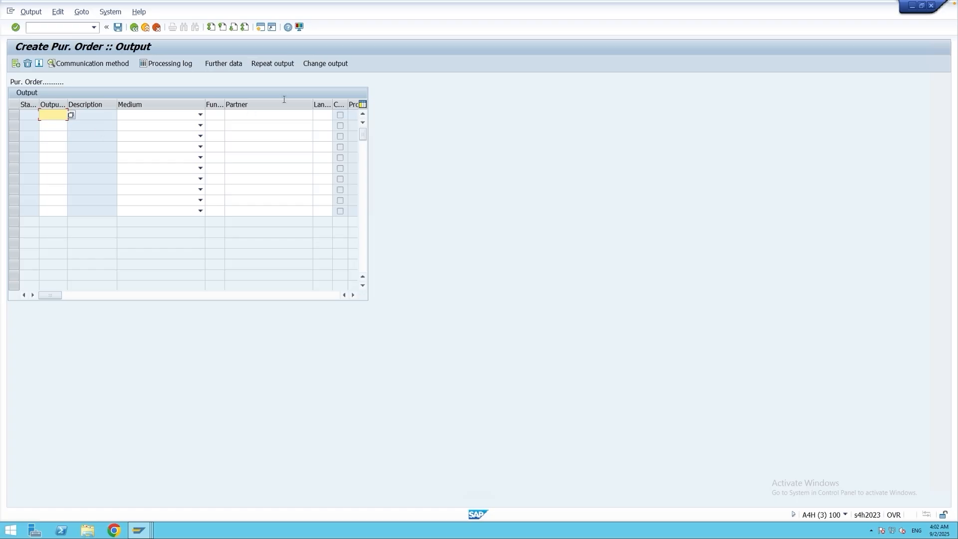
In a new session, display the NEU condition record with transaction MN03, using the Document Type key combination, and check its partner function.
click(261, 27)
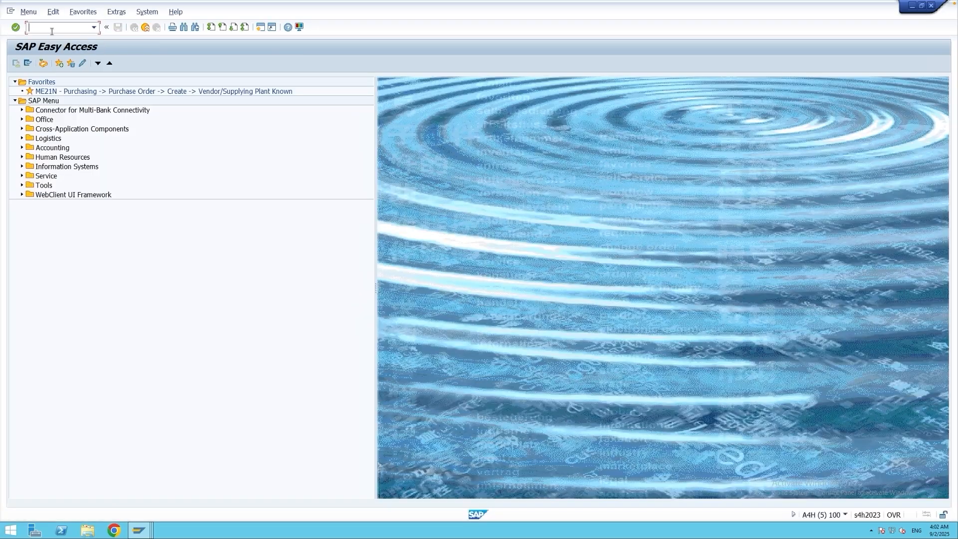
text(mn03)
key(Return)
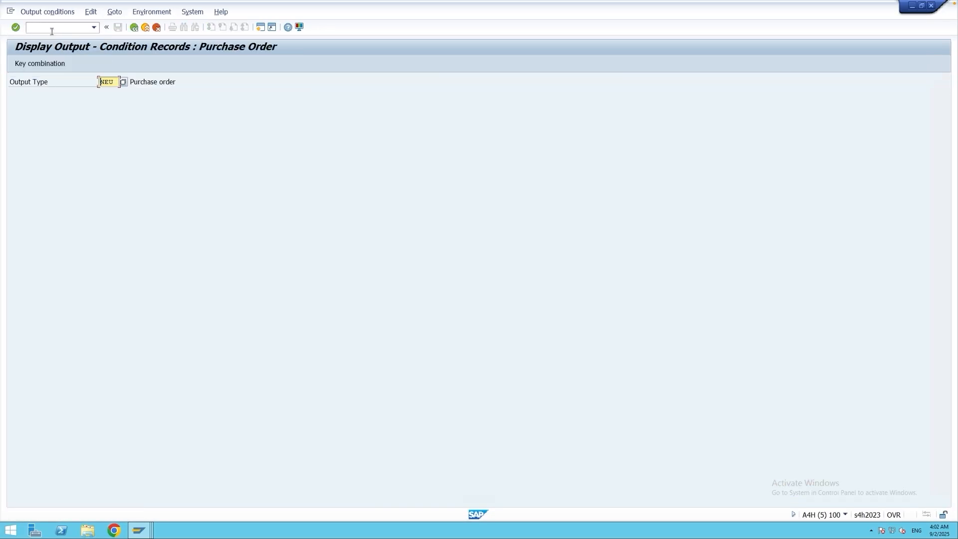
click(45, 66)
click(58, 188)
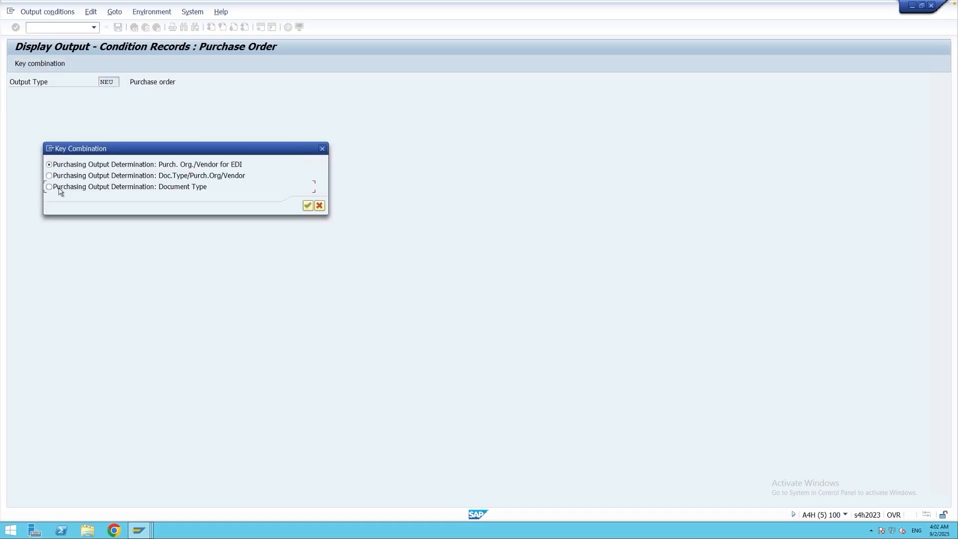
key(Return)
click(15, 63)
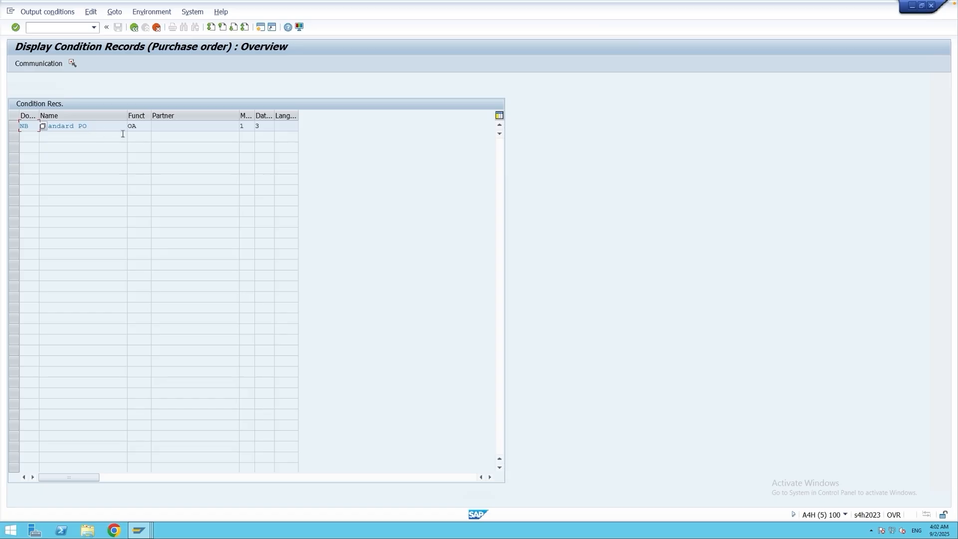
click(139, 127)
Switch back to the new purchase order, and check its header partners and its output messages.
click(138, 530)
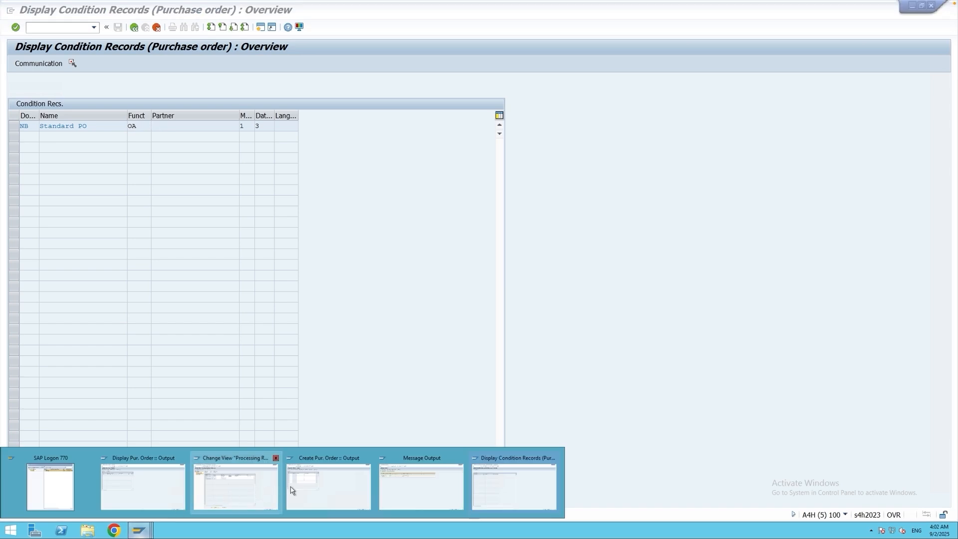
click(294, 490)
click(134, 27)
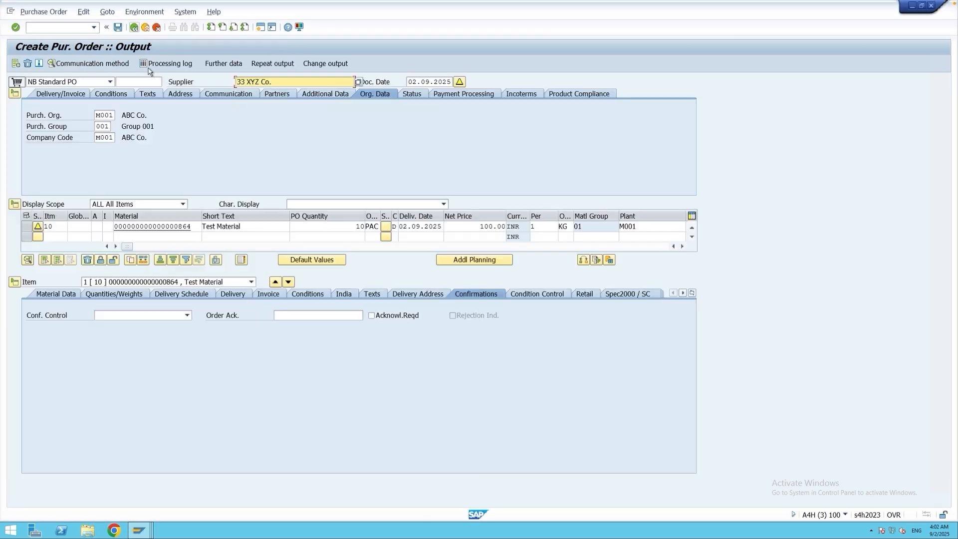
click(277, 95)
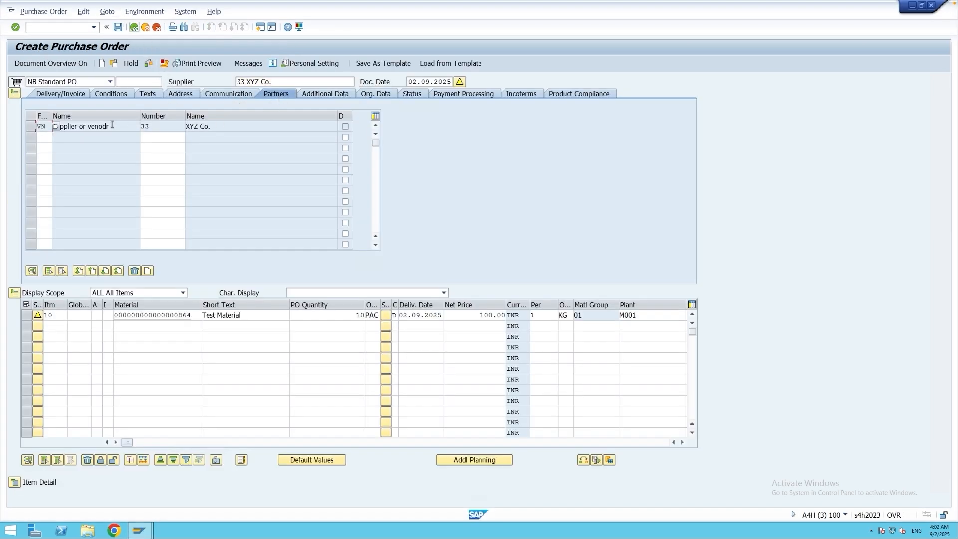
click(45, 137)
click(248, 64)
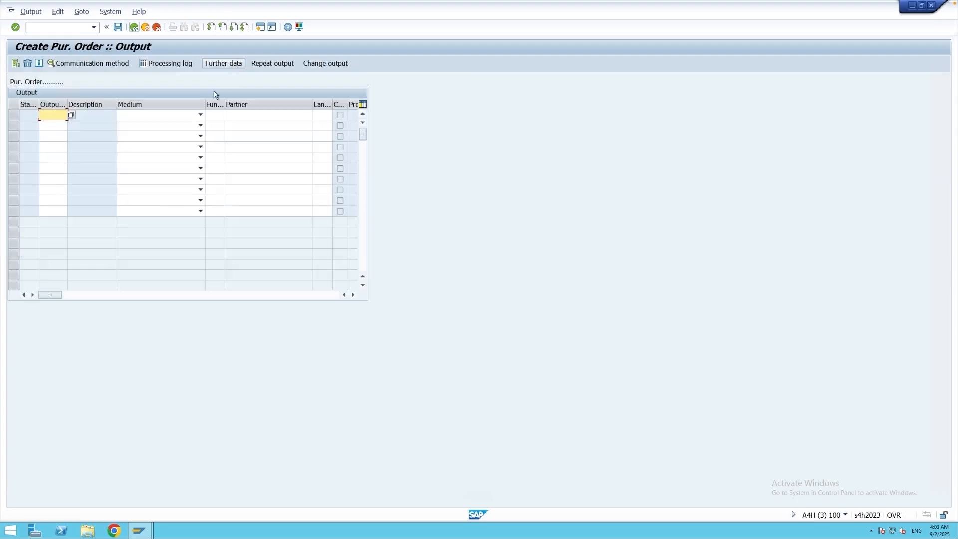
click(134, 27)
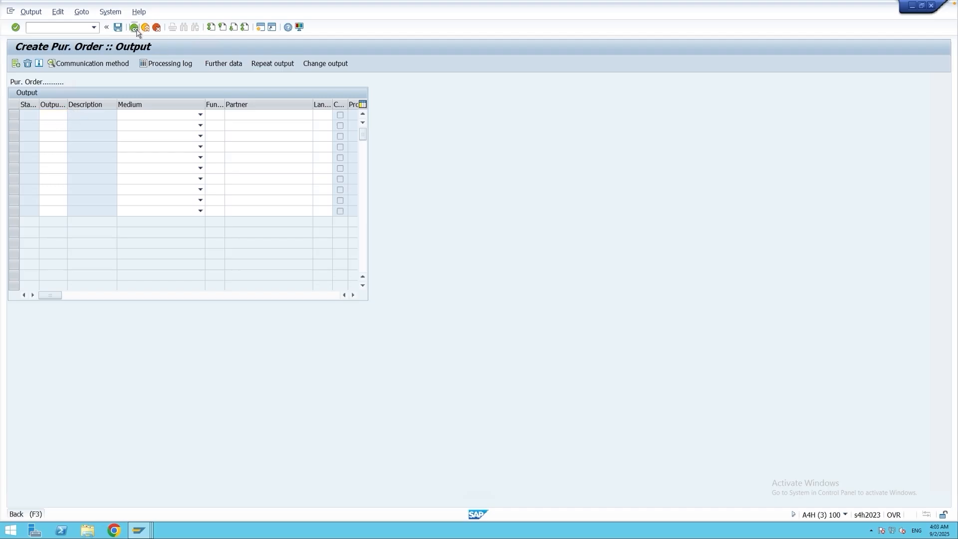
Add partner function OA (Ordering Address) with partner number 33 to the order's header partners.
click(43, 136)
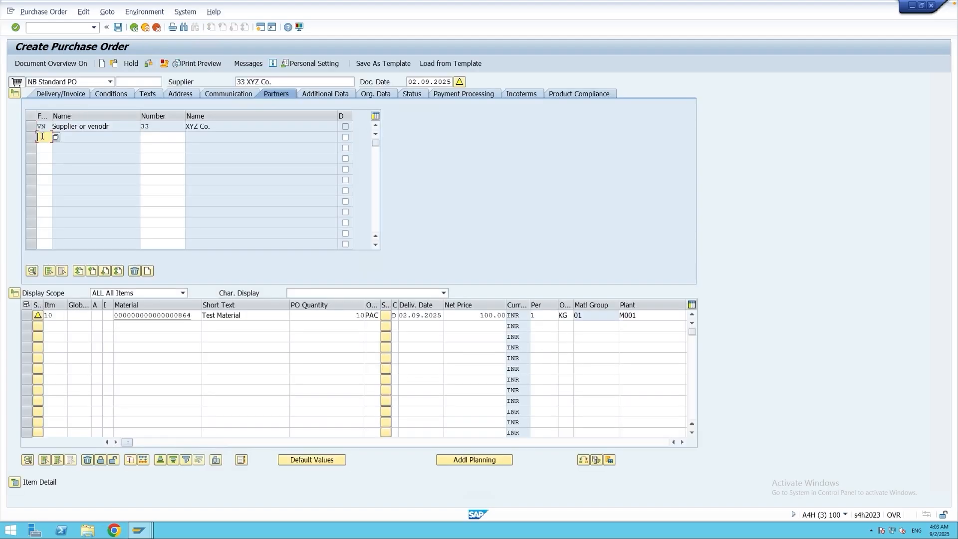
text(oa)
key(Return)
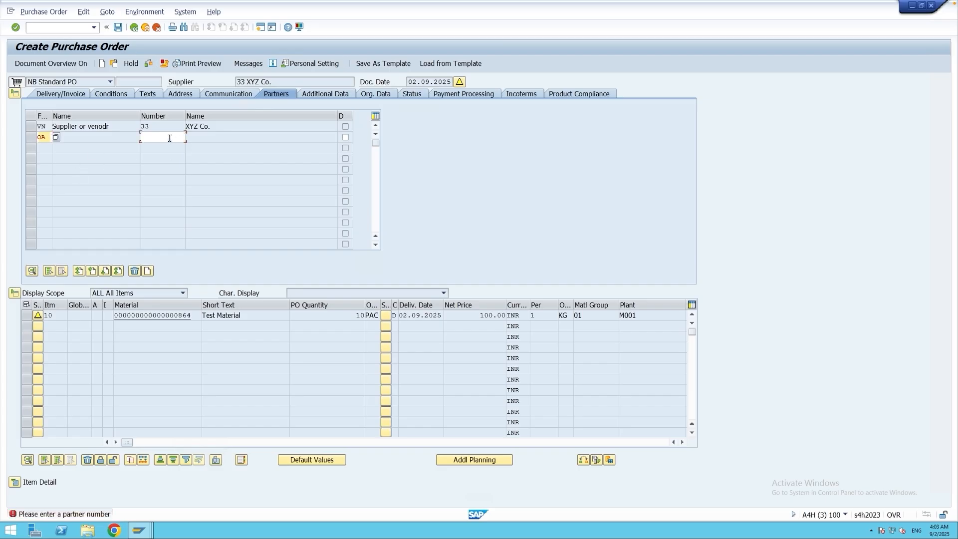
click(170, 137)
text(33)
key(Return)
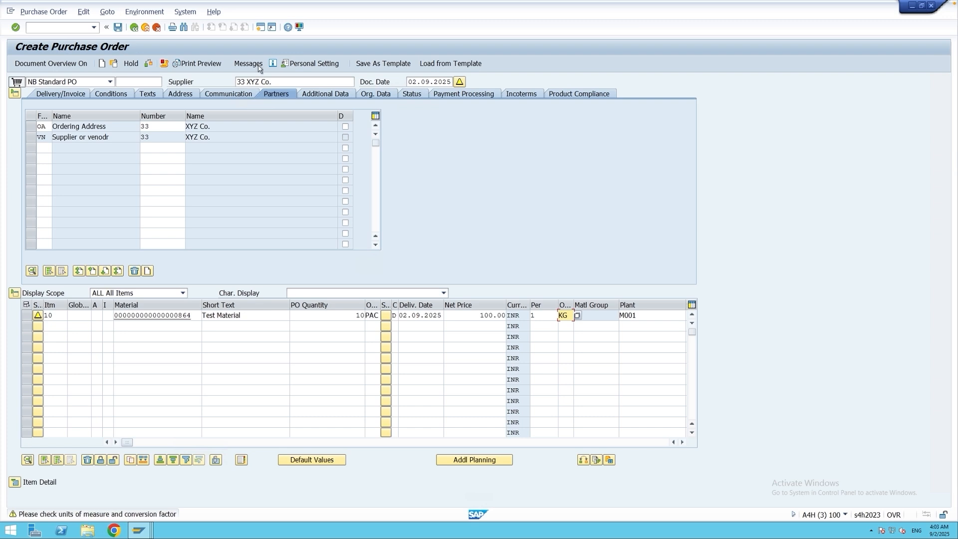
Check the order's output messages for the NEU output and its partner function, and return to the order.
click(251, 64)
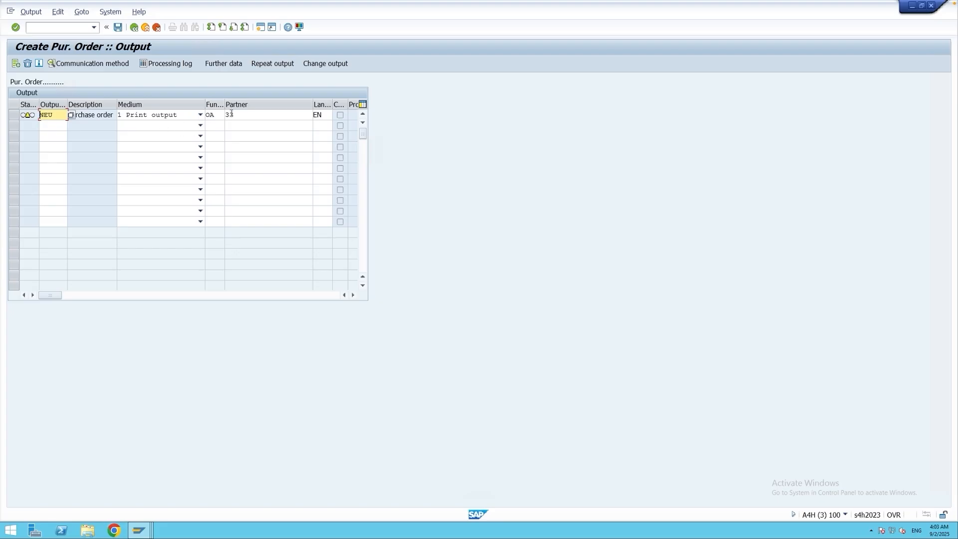
click(214, 118)
double_click(214, 117)
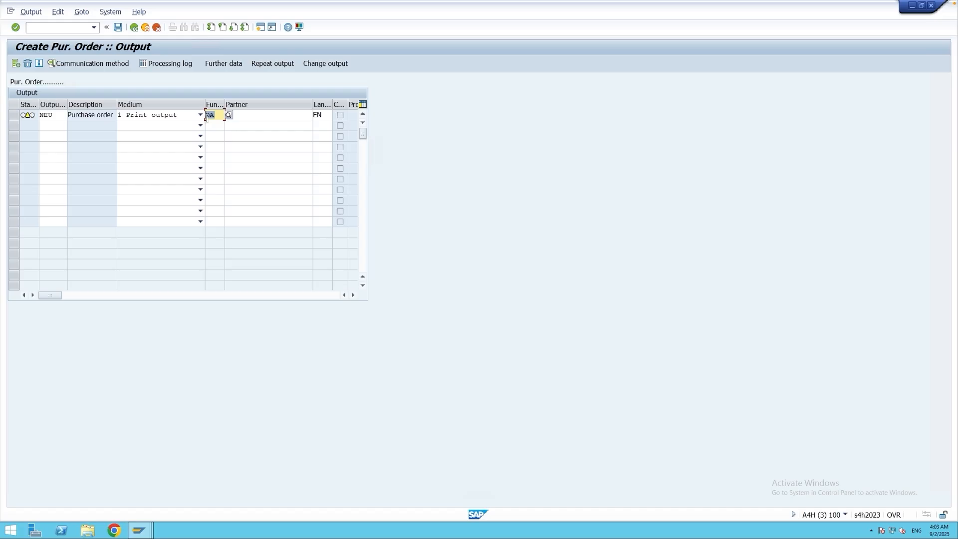
click(134, 27)
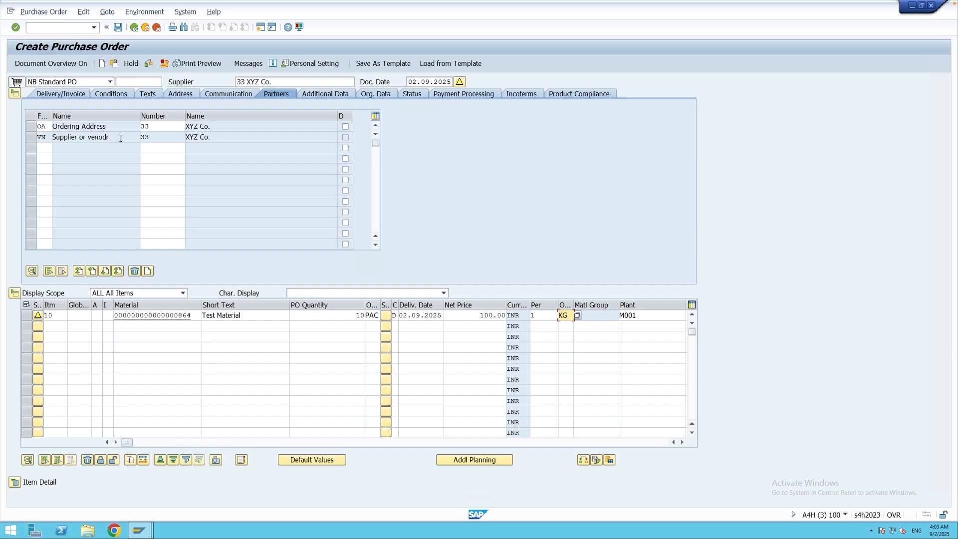
Compare the Ordering Address and supplier entries in the order's header partners.
drag(120, 137, 31, 141)
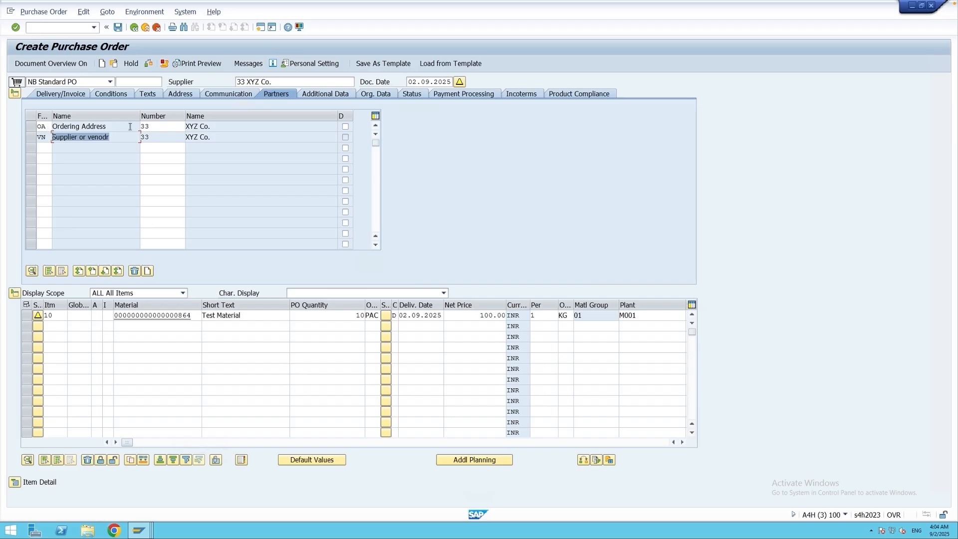
drag(152, 127, 137, 128)
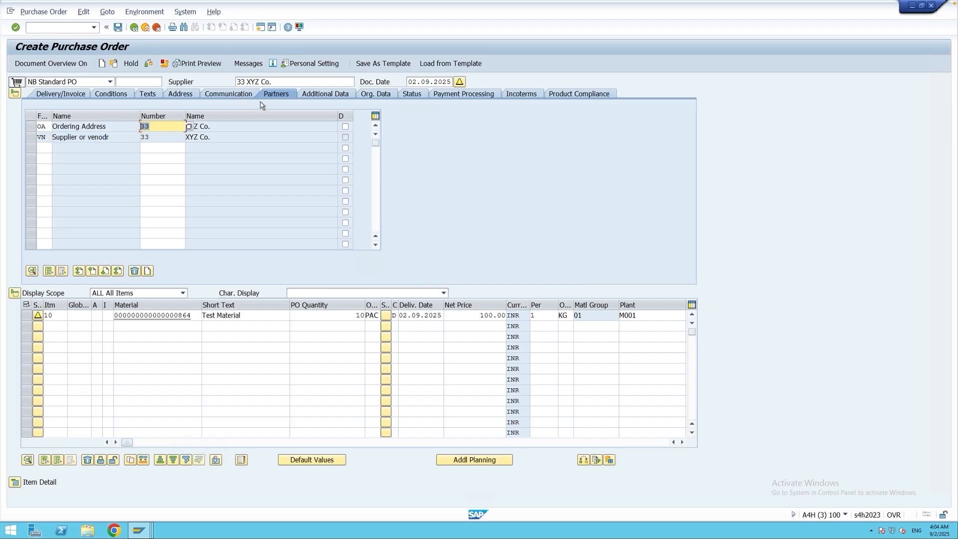
key(shift+Tab)
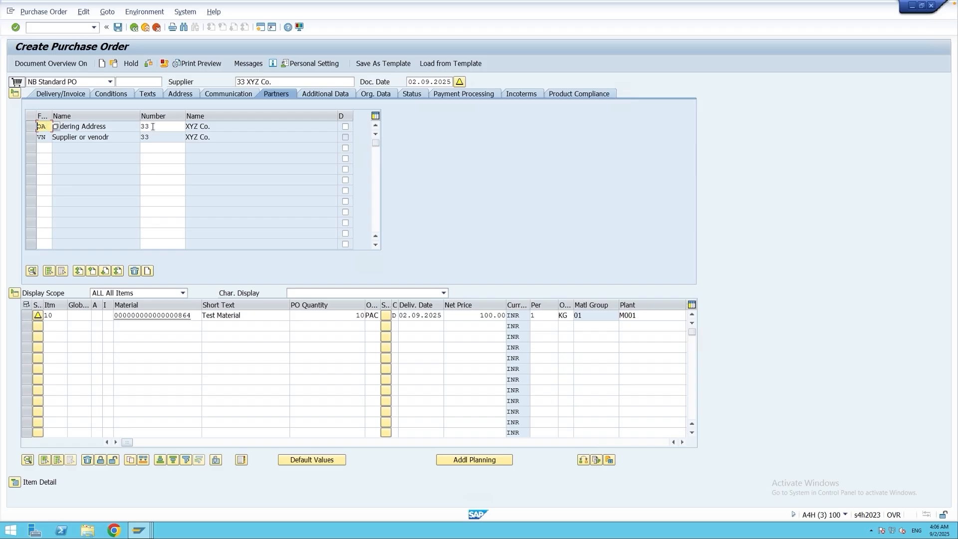
drag(152, 128, 141, 128)
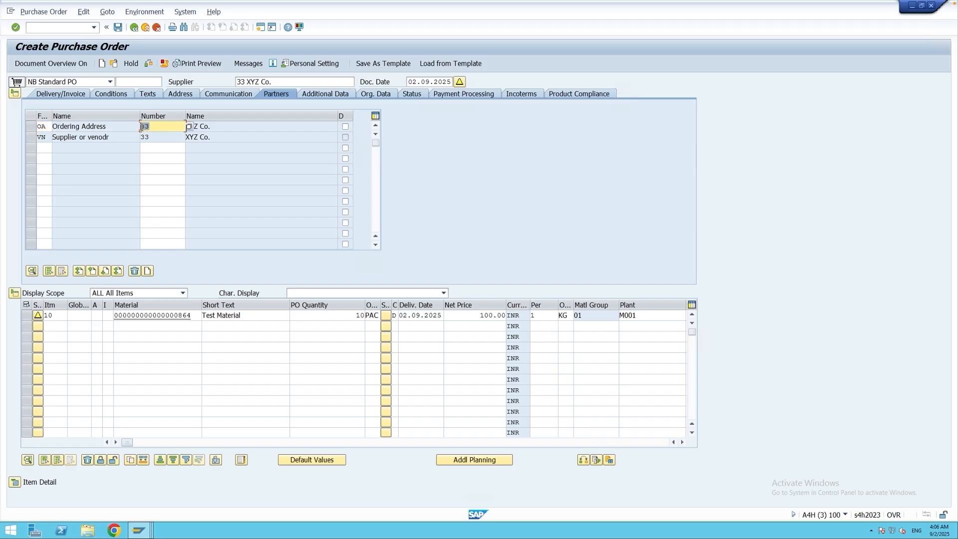
click(170, 126)
drag(170, 126, 141, 127)
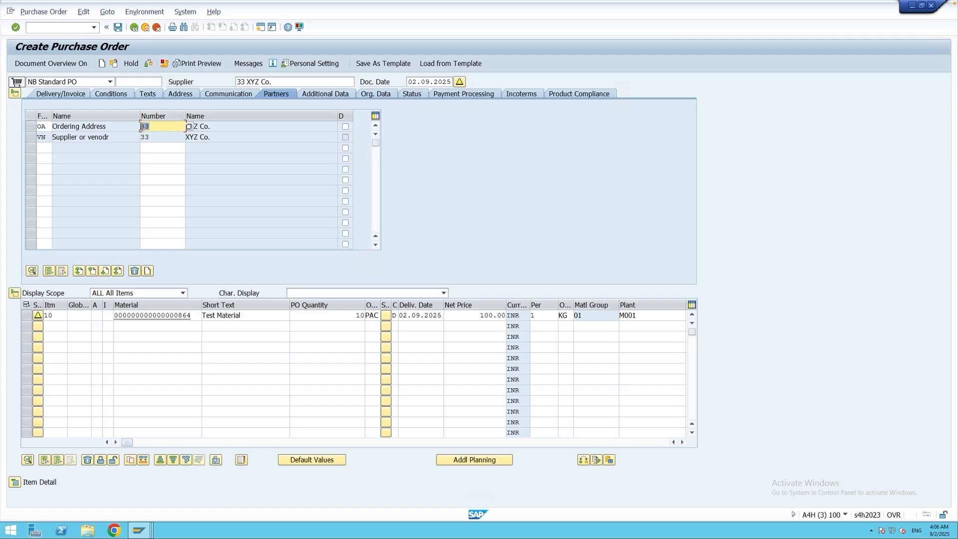
click(45, 126)
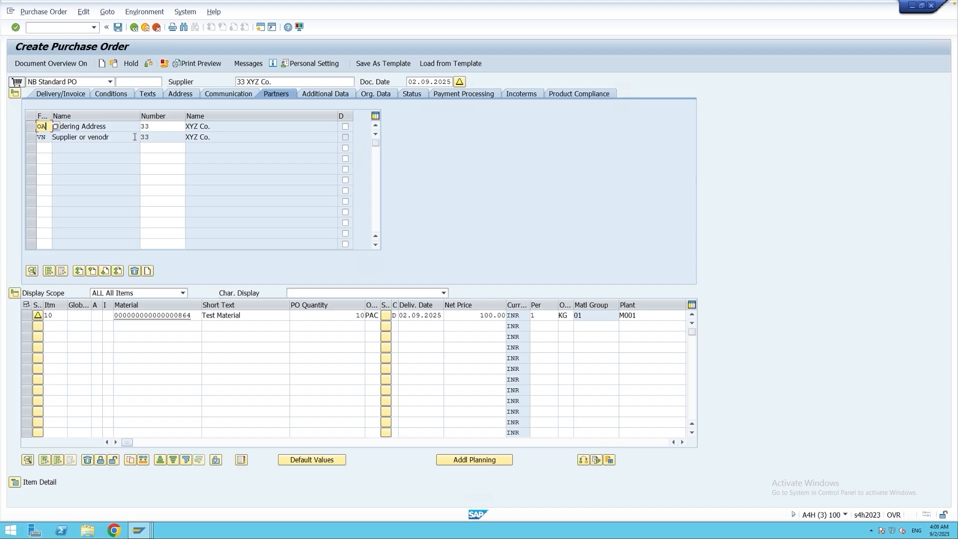
Switch to the session with the saved purchase order, open its output messages in change mode, and repeat the processed NEU print output.
click(142, 532)
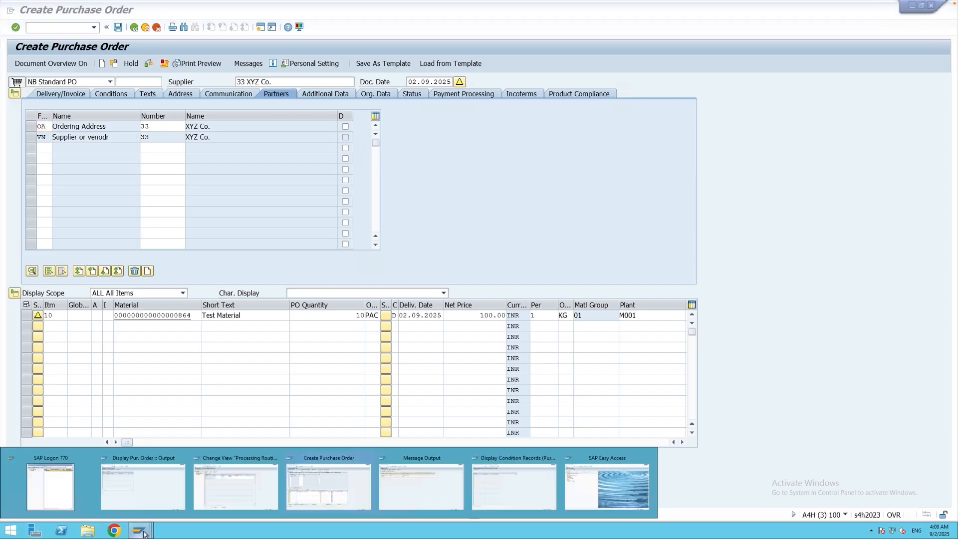
click(329, 484)
click(215, 64)
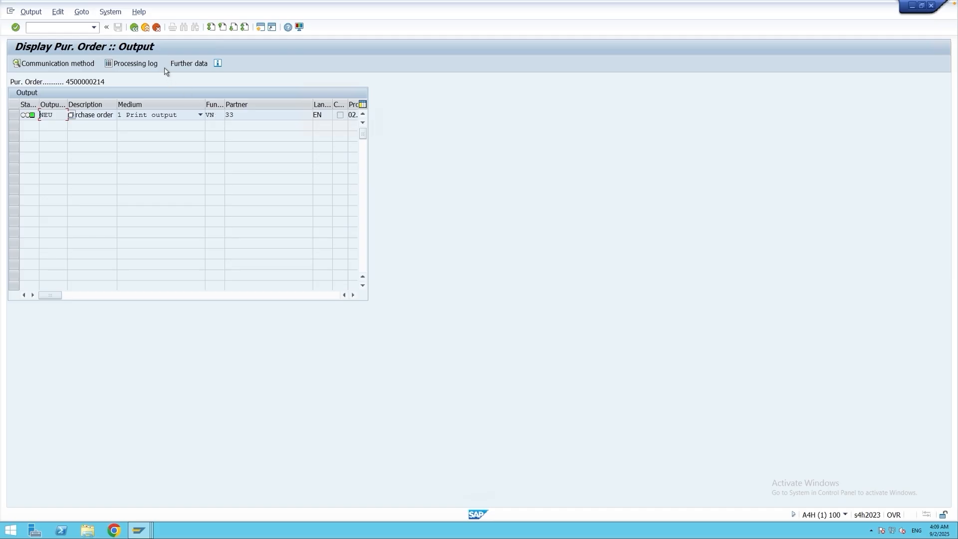
click(134, 28)
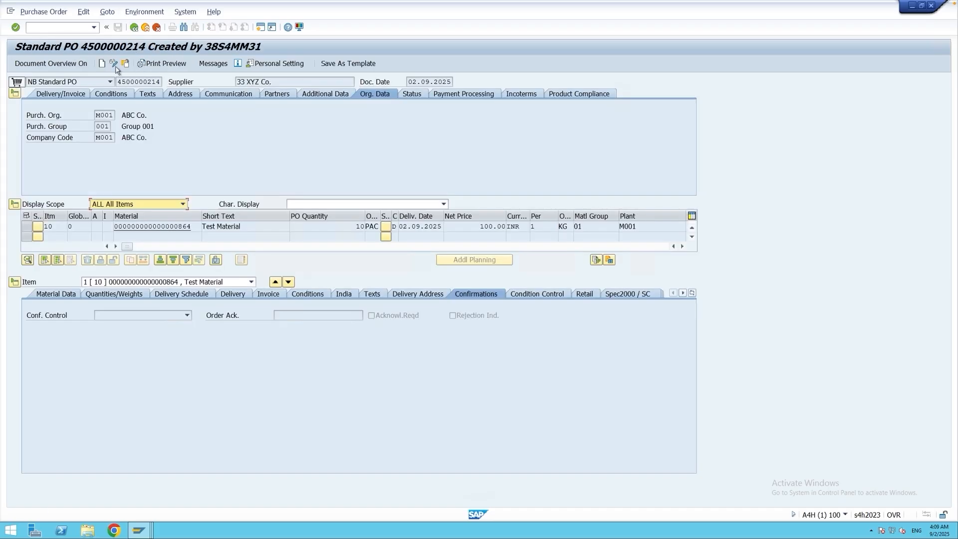
click(224, 64)
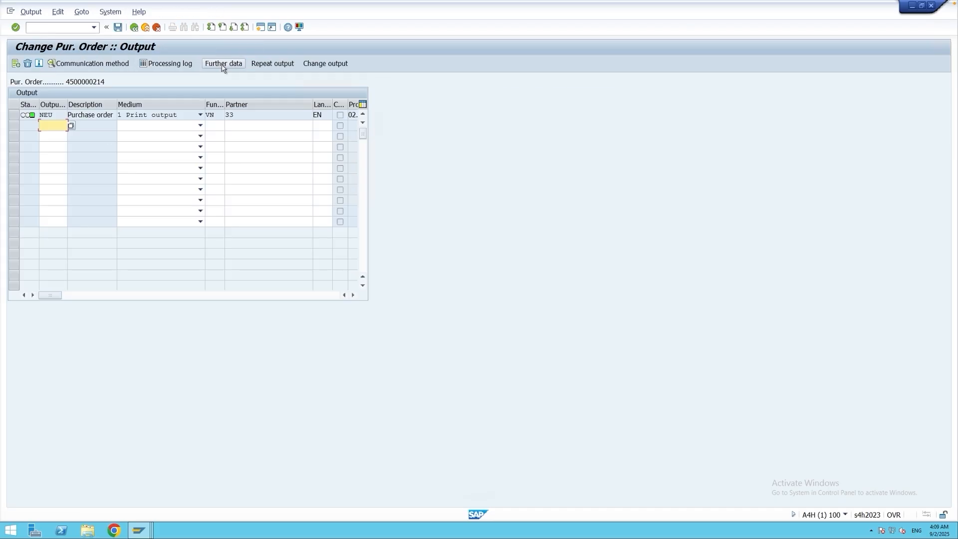
click(13, 114)
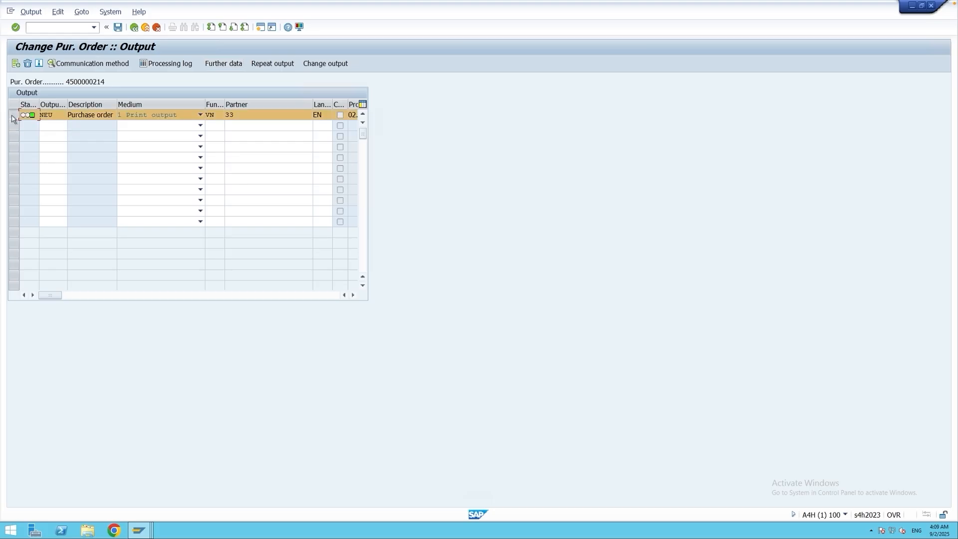
click(273, 64)
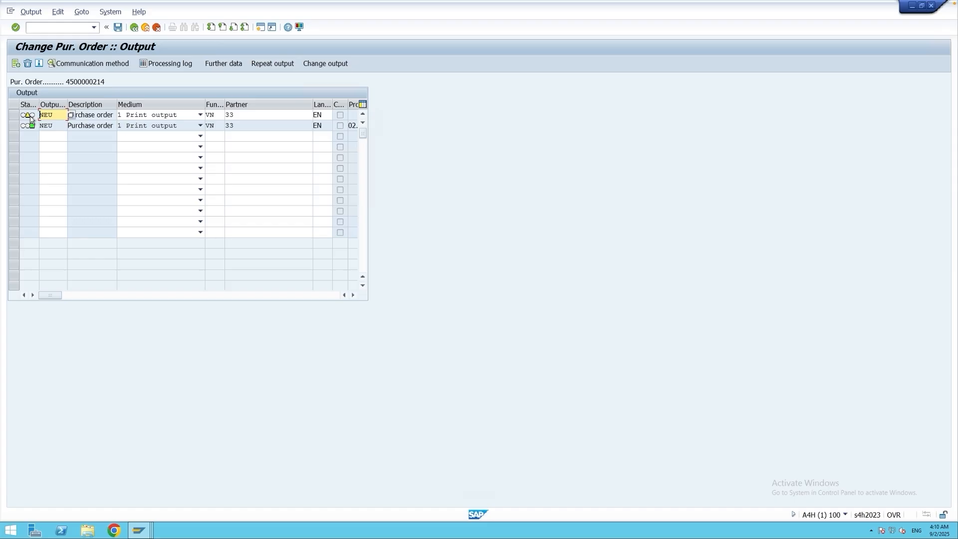
Check the dispatch time of the repeated NEU output in its further data, and return to the output list.
click(27, 117)
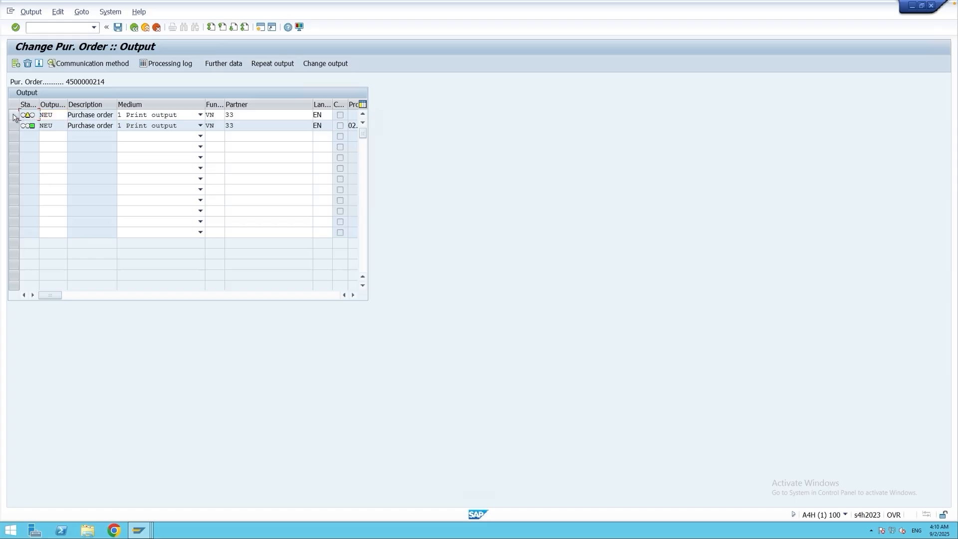
click(14, 117)
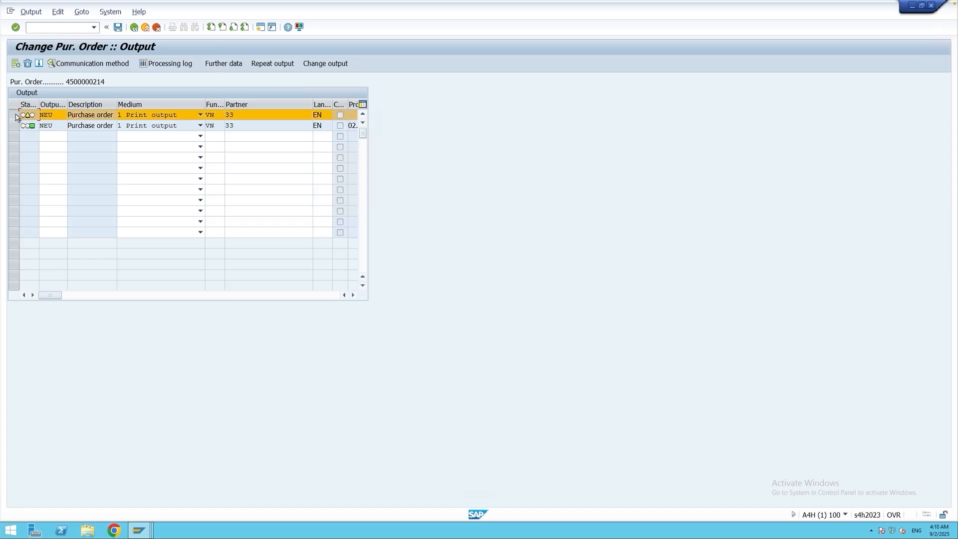
click(223, 63)
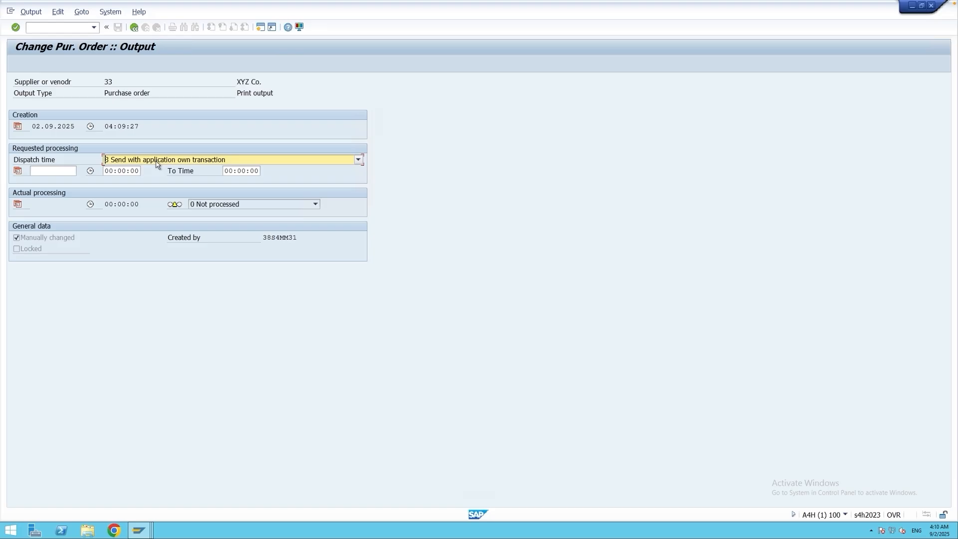
click(135, 28)
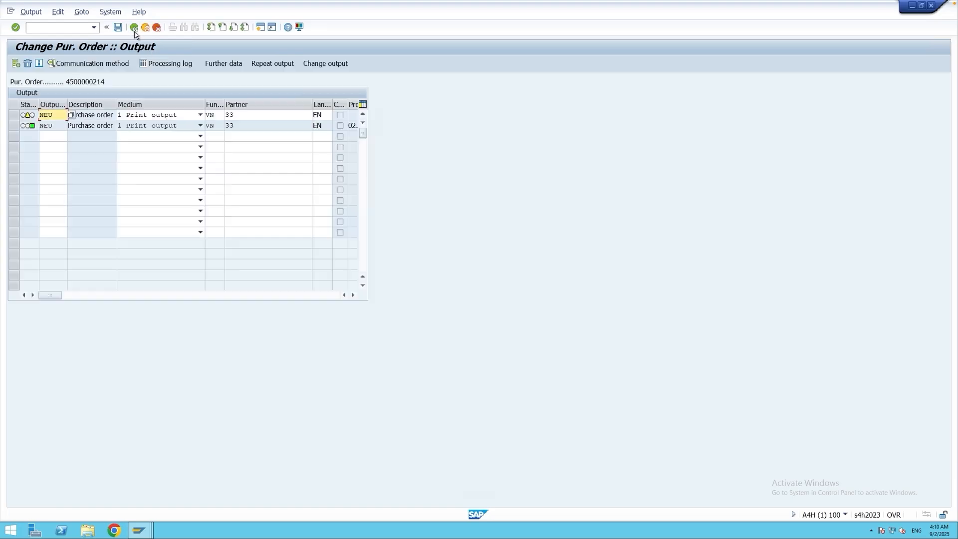
Save the purchase order with its repeated NEU output despite the system messages, and copy its document number.
click(118, 28)
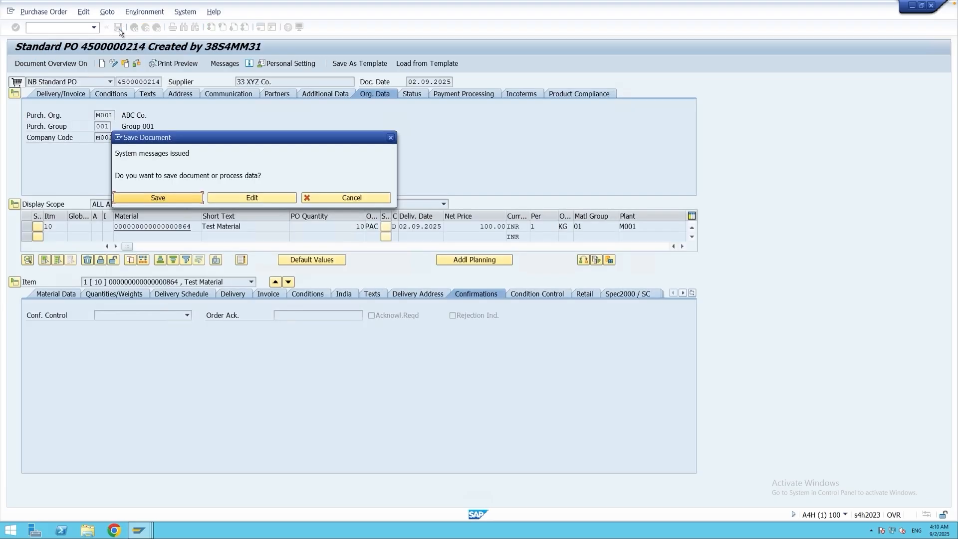
click(166, 198)
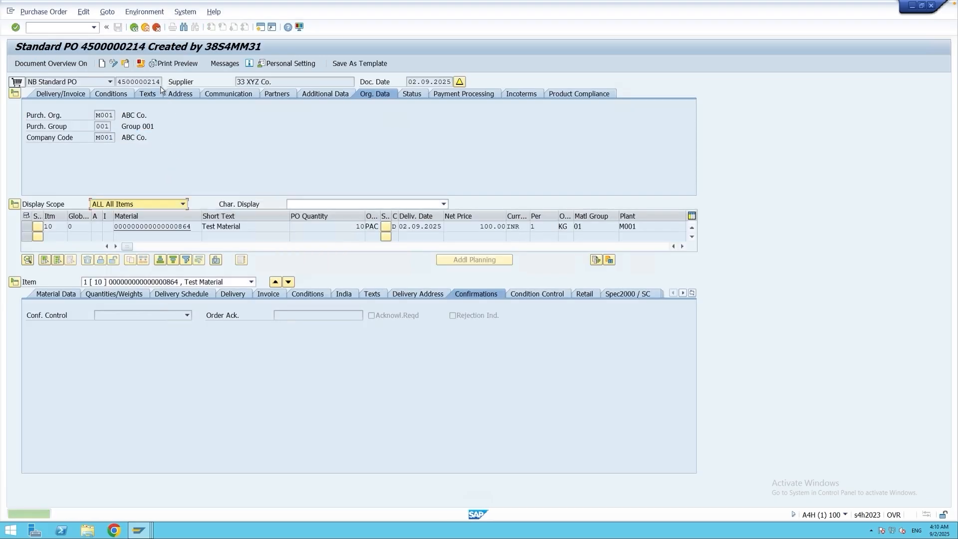
drag(160, 83, 117, 82)
key(ctrl+c)
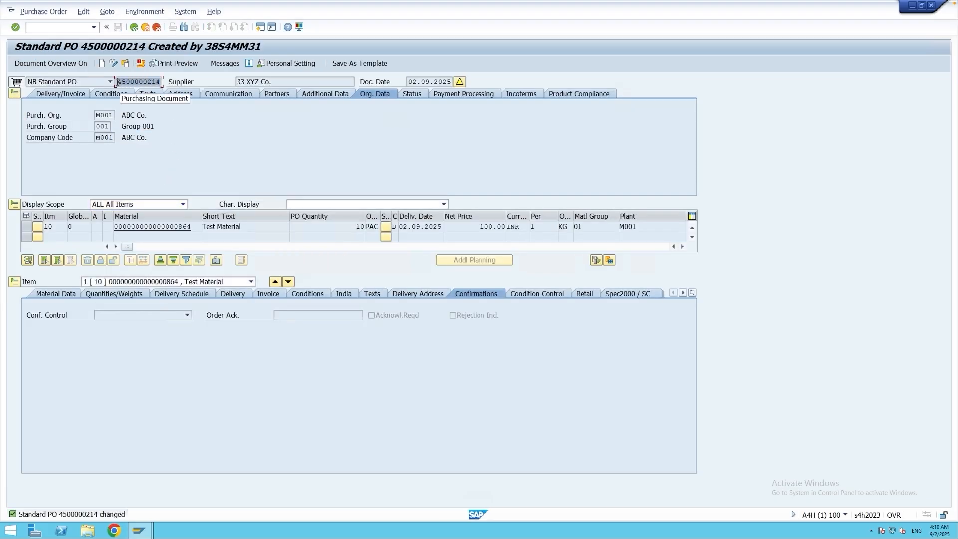
click(118, 81)
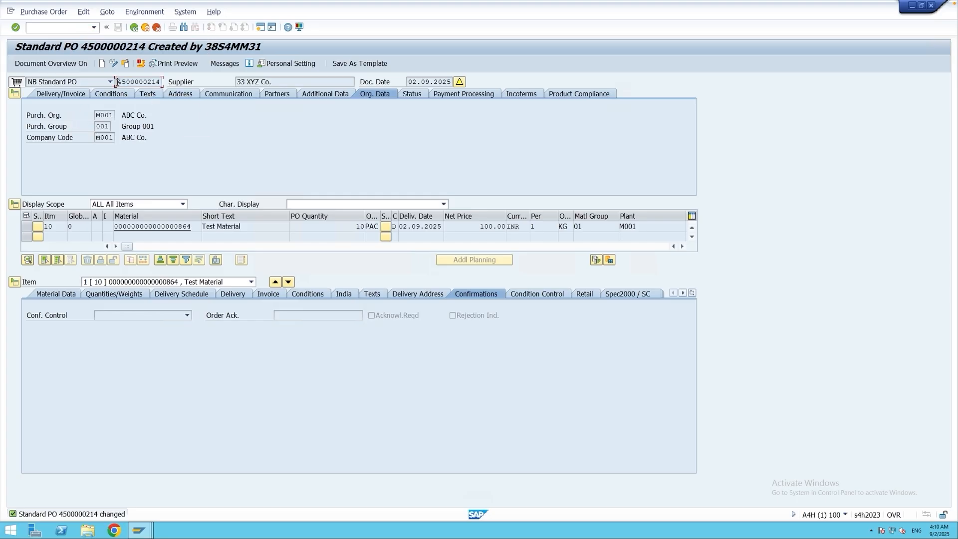
Run ME9F in a new session for the copied purchase order number and output its pending NEU message.
click(262, 27)
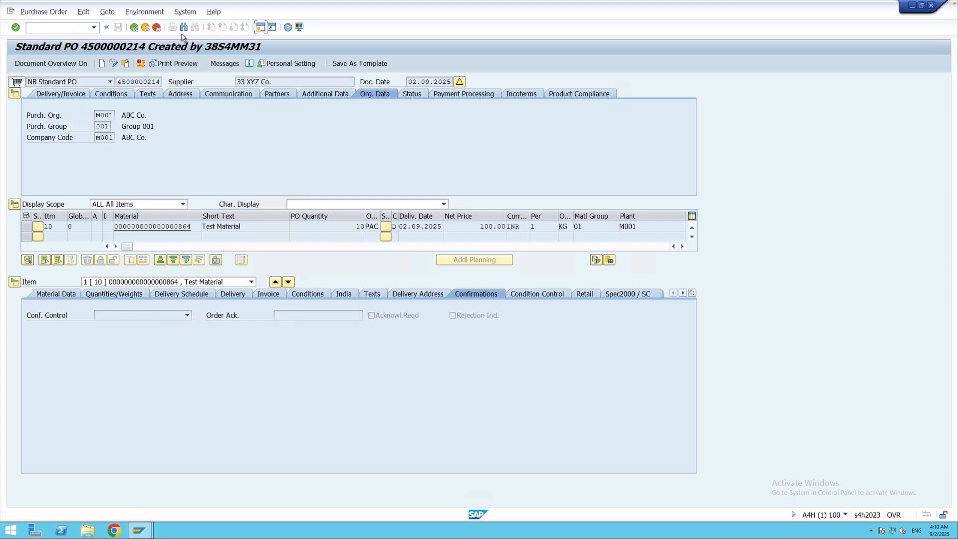
text(me)
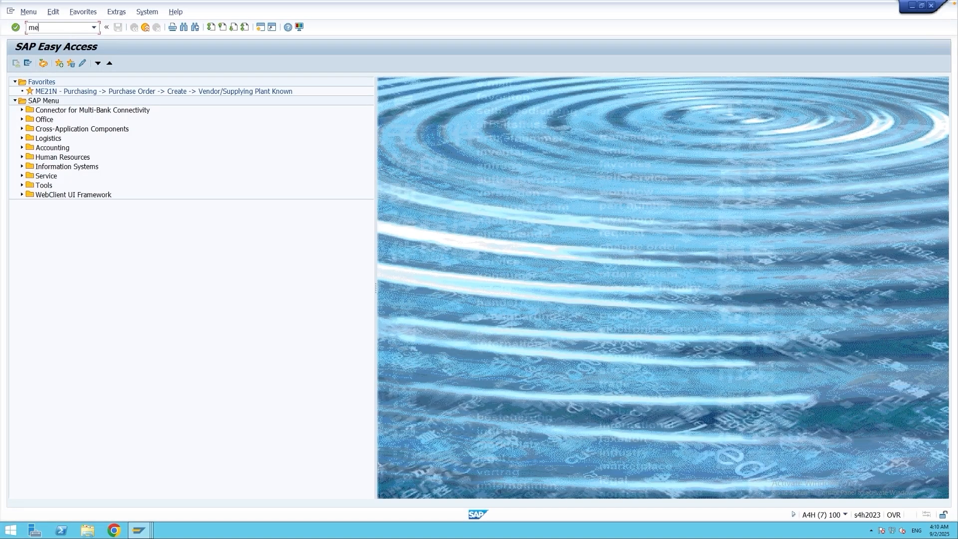
text(9f)
key(Return)
drag(155, 93, 204, 97)
key(ctrl+v)
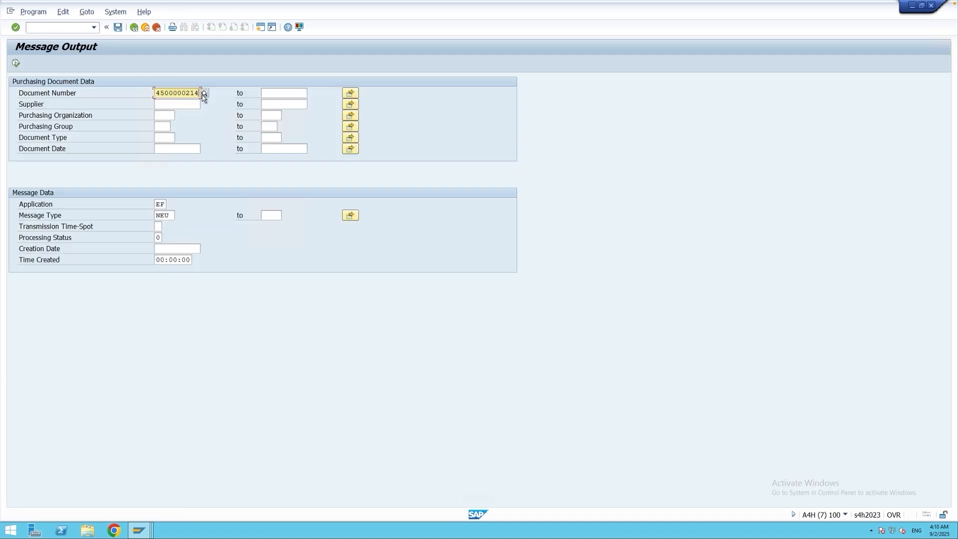
click(16, 64)
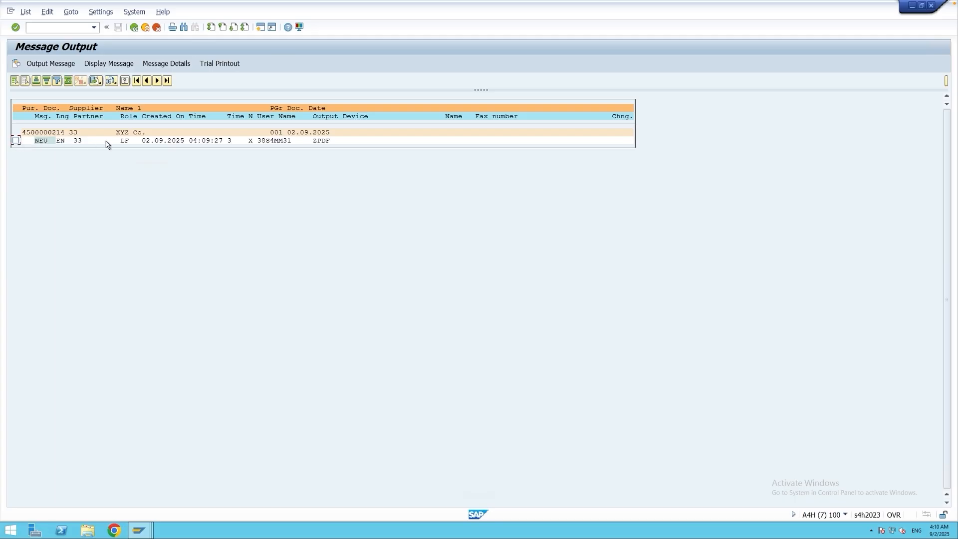
click(19, 142)
click(66, 68)
Return to the purchase order session, switch the order to change mode, and check the status of its output messages.
click(139, 530)
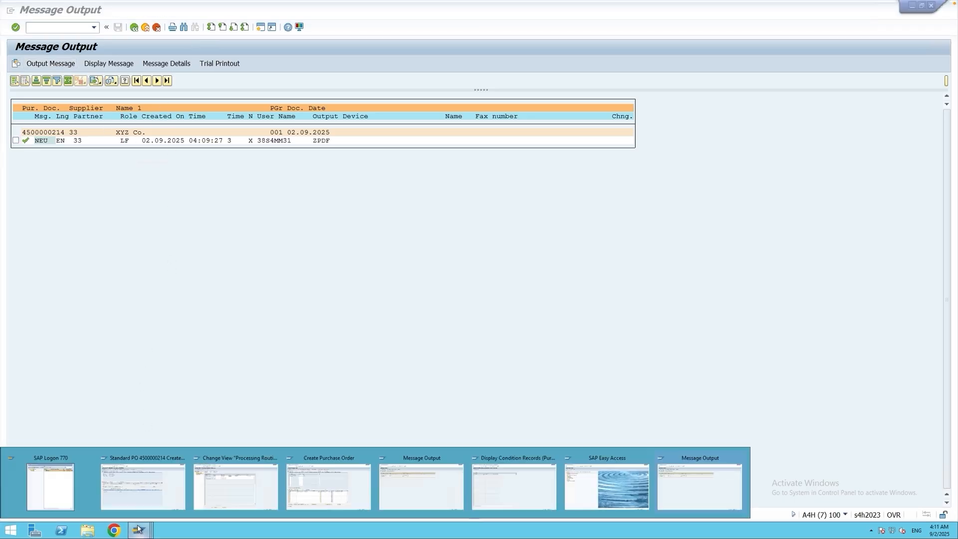
click(158, 471)
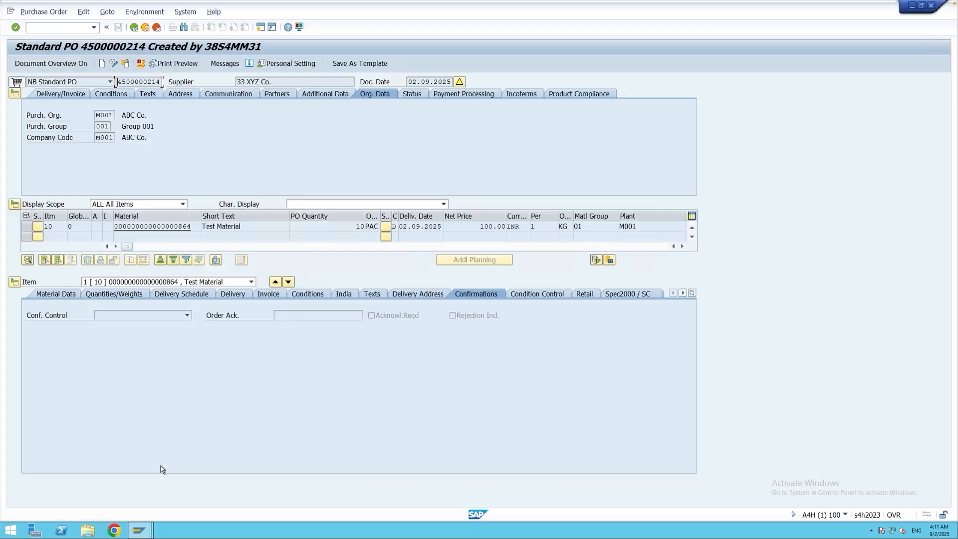
click(125, 65)
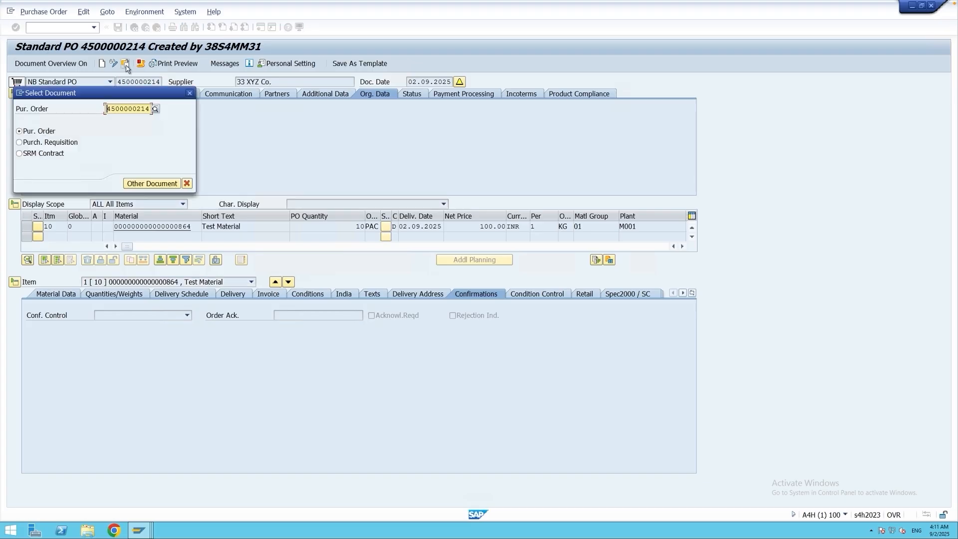
click(225, 64)
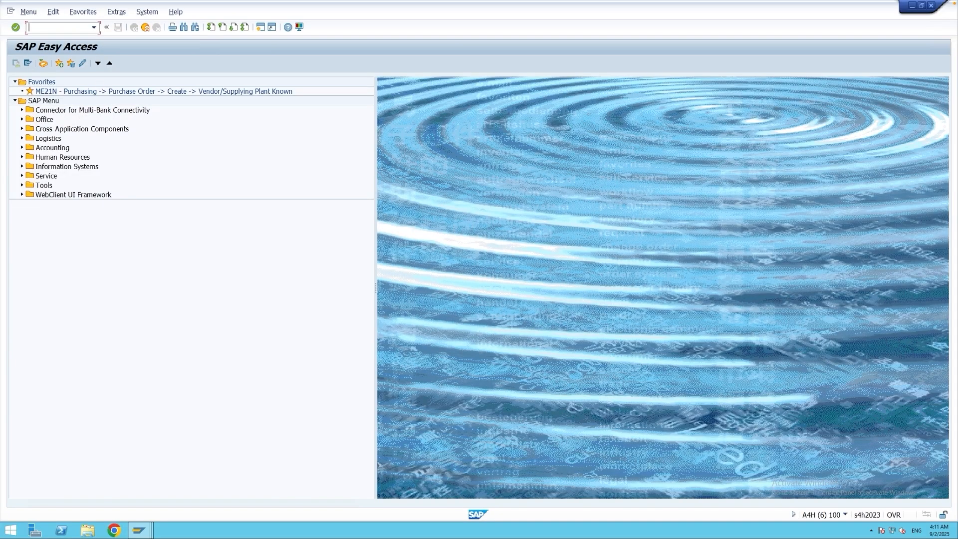
Open ME9F in another session and search for the same order's unprocessed NEU messages.
text(me9f)
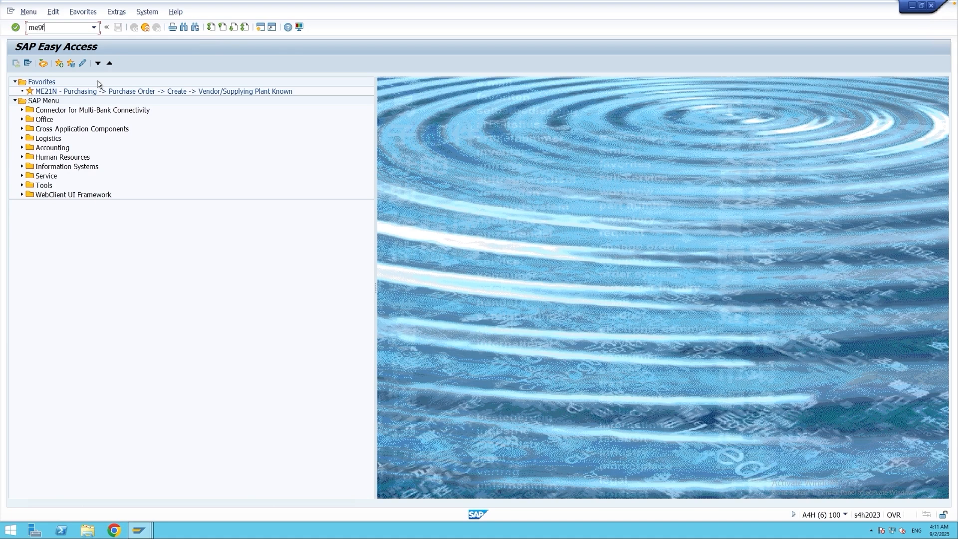
key(Return)
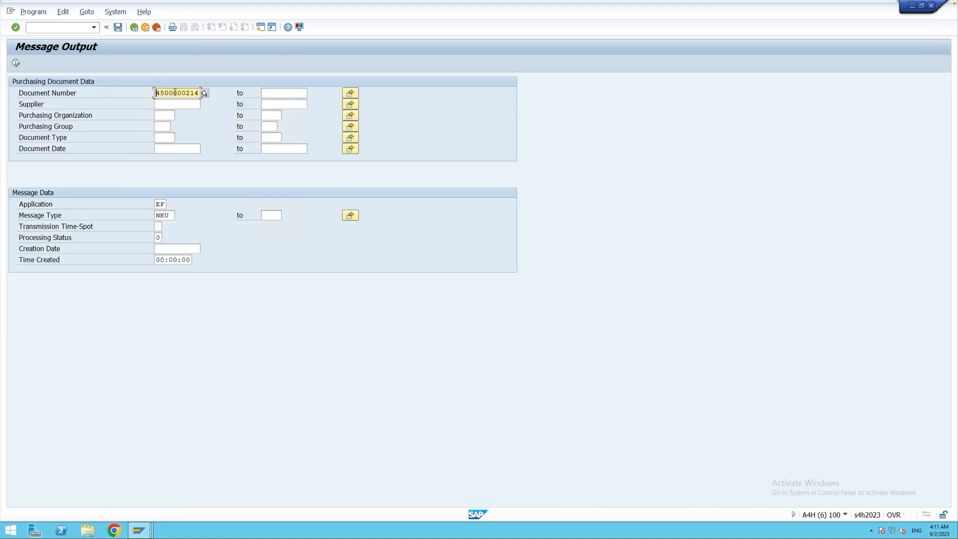
click(16, 63)
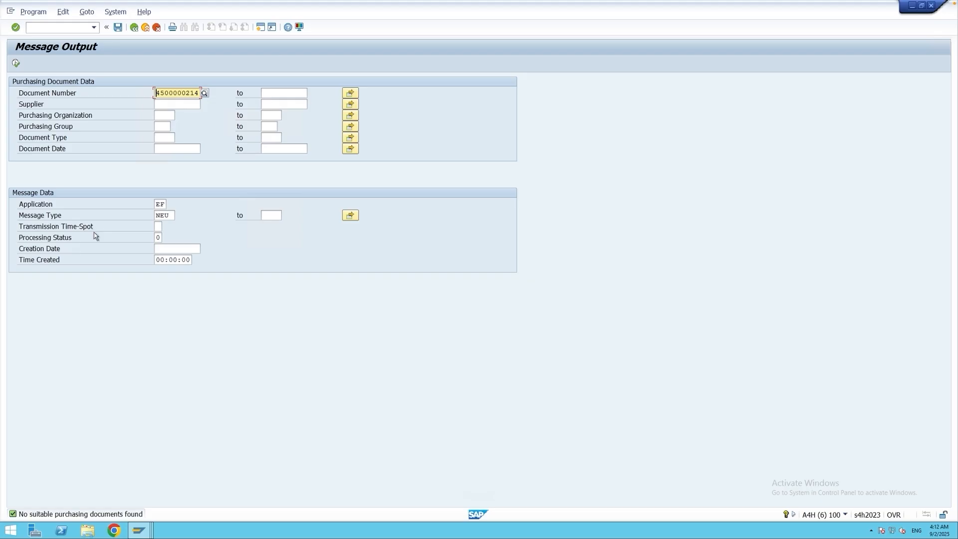
Set the processing status to 1 (Successfully processed) and list the order's matching NEU messages.
click(158, 237)
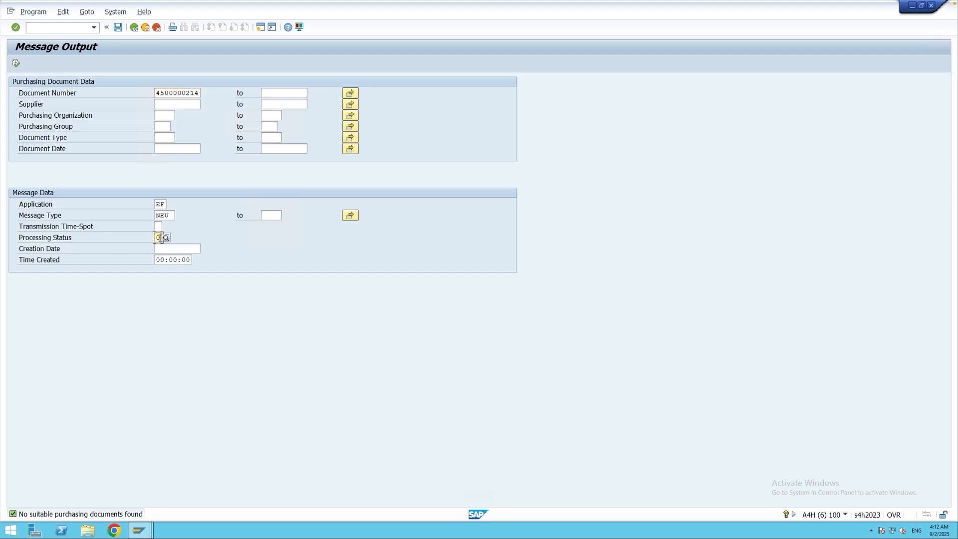
click(167, 237)
click(97, 115)
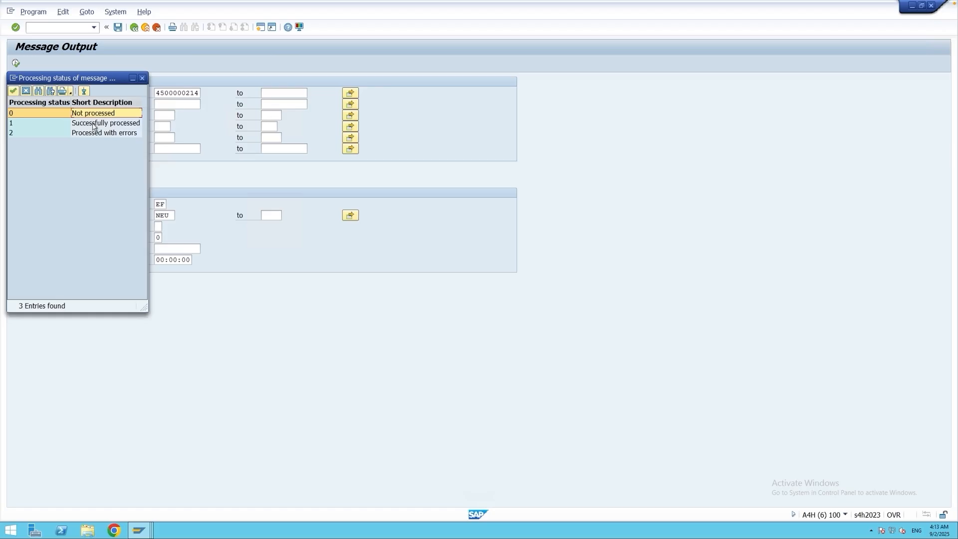
click(68, 124)
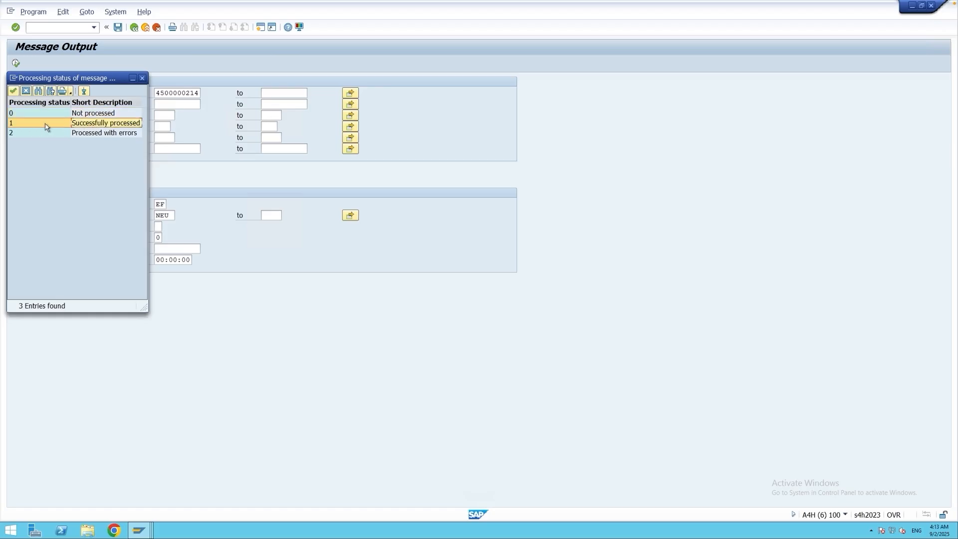
double_click(45, 124)
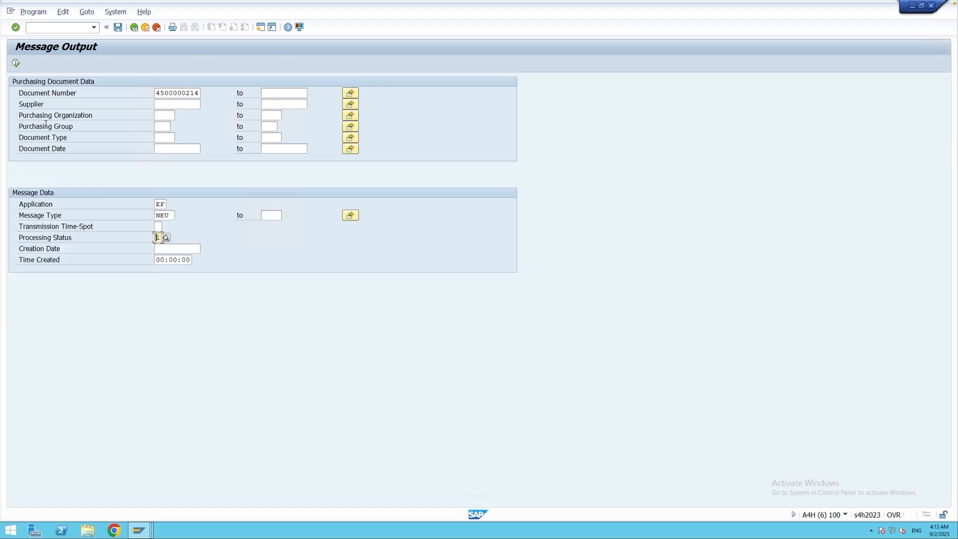
click(16, 62)
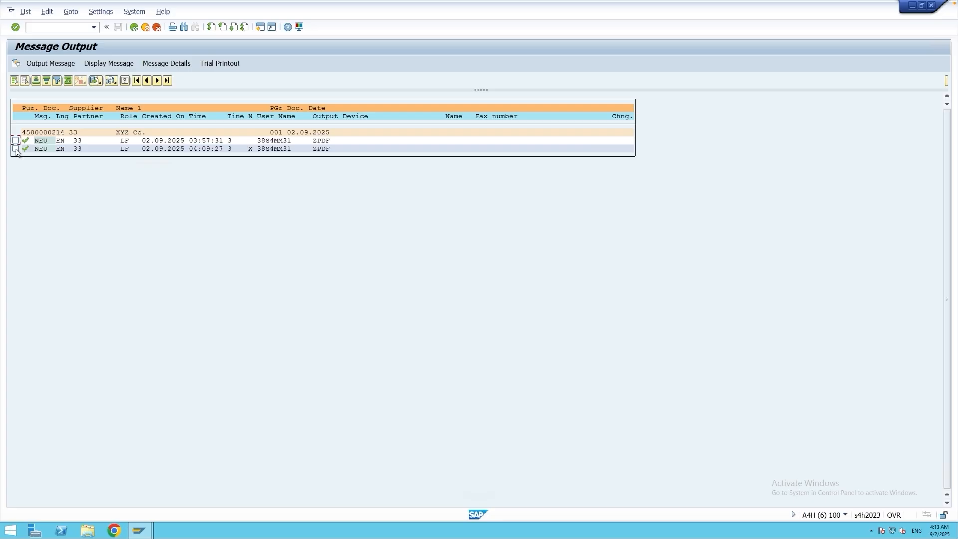
Open the message details of the first listed NEU message and repeat the second processed print output.
click(16, 141)
click(167, 64)
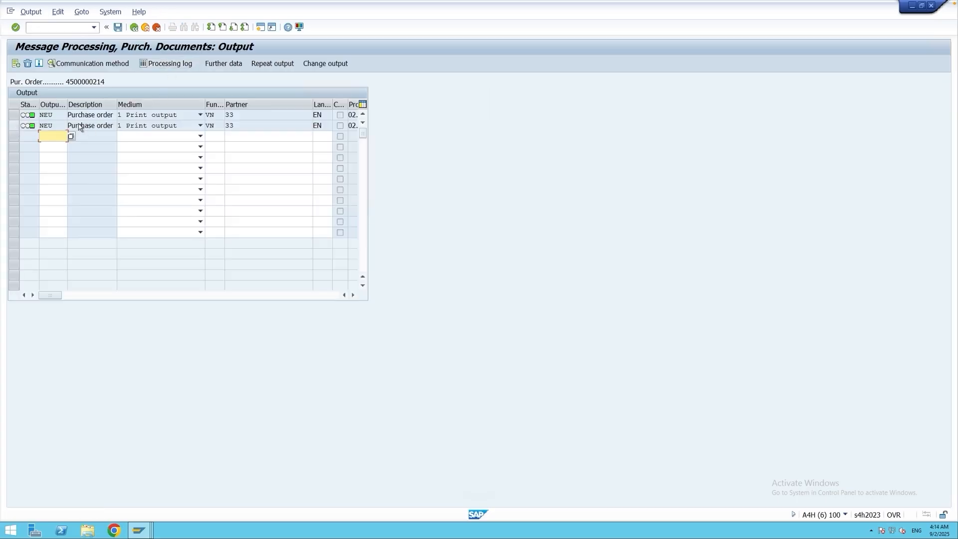
click(14, 126)
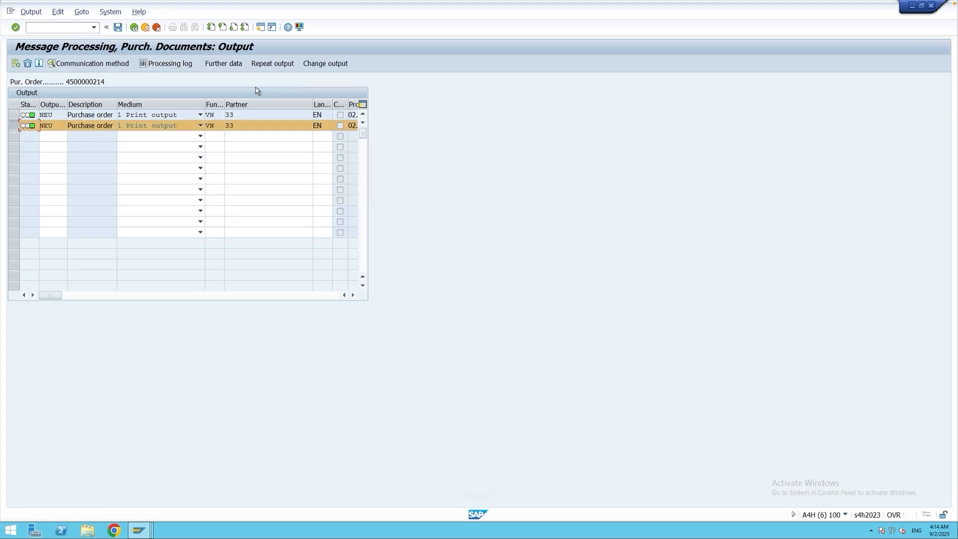
click(272, 69)
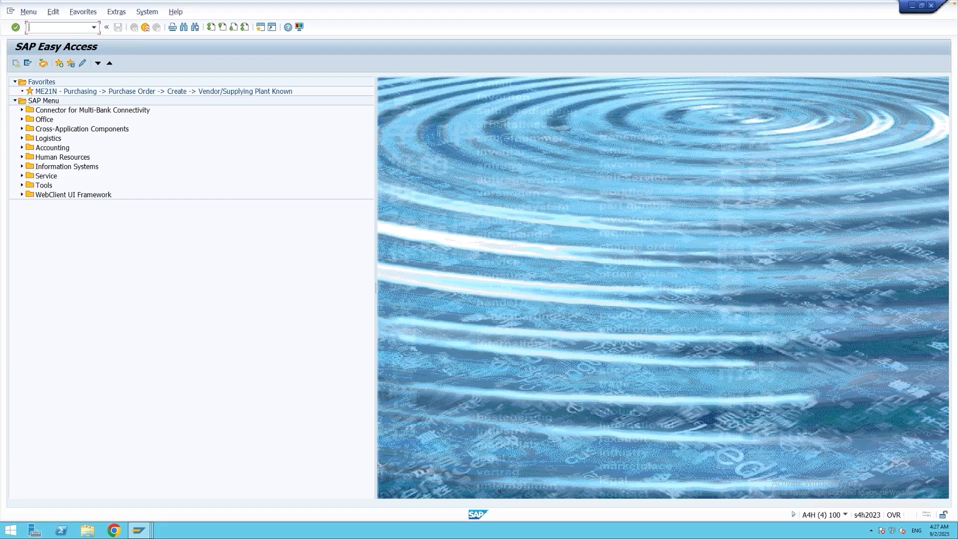
Open the NEU output condition record for purchasing document type NB in MN05.
text(mn05)
key(Return)
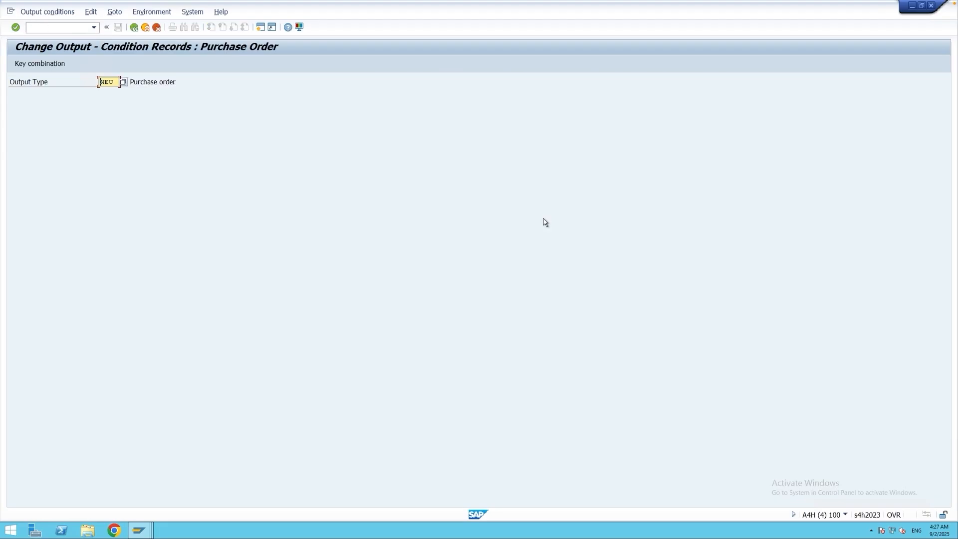
key(Return)
double_click(140, 186)
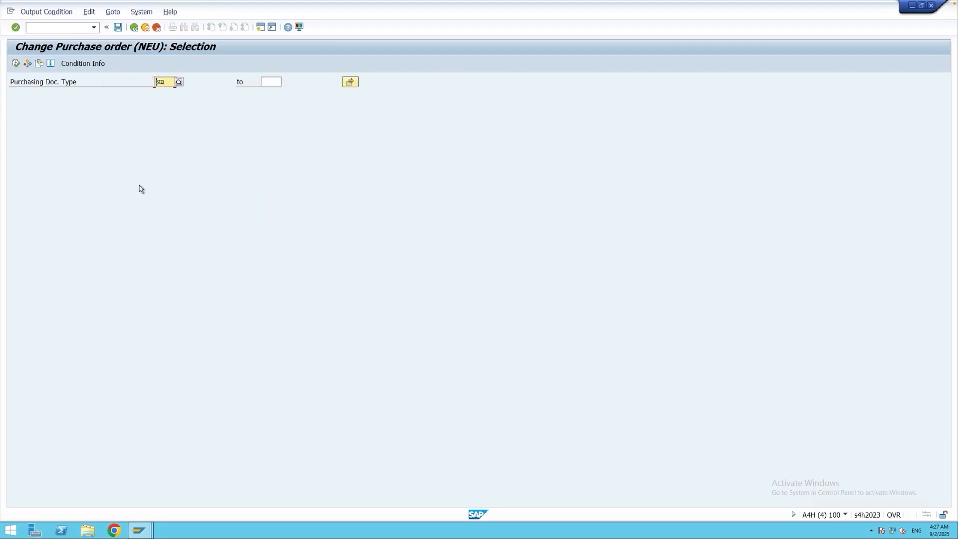
click(16, 63)
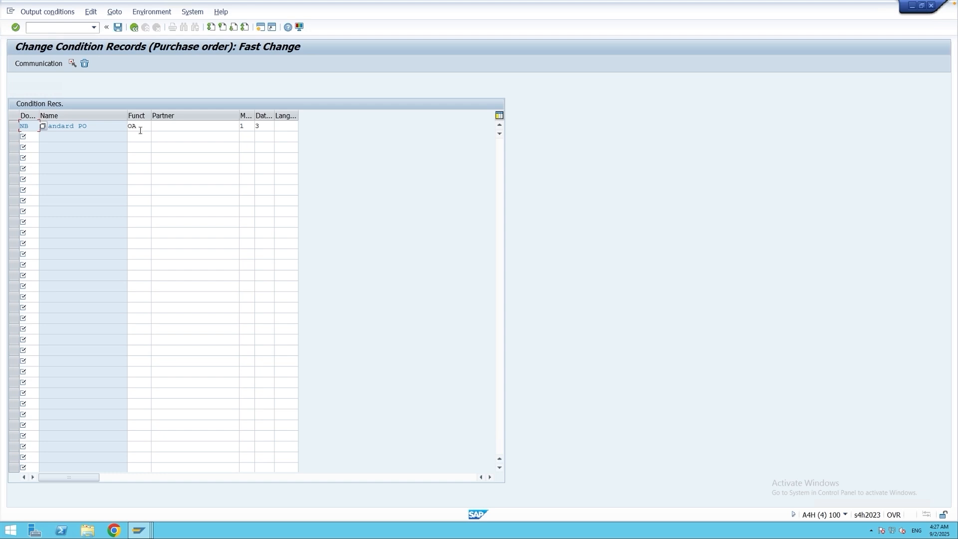
Change the NB condition record to partner function VN and dispatch time 4, save it, and leave the transaction.
drag(140, 129, 125, 128)
text(VN)
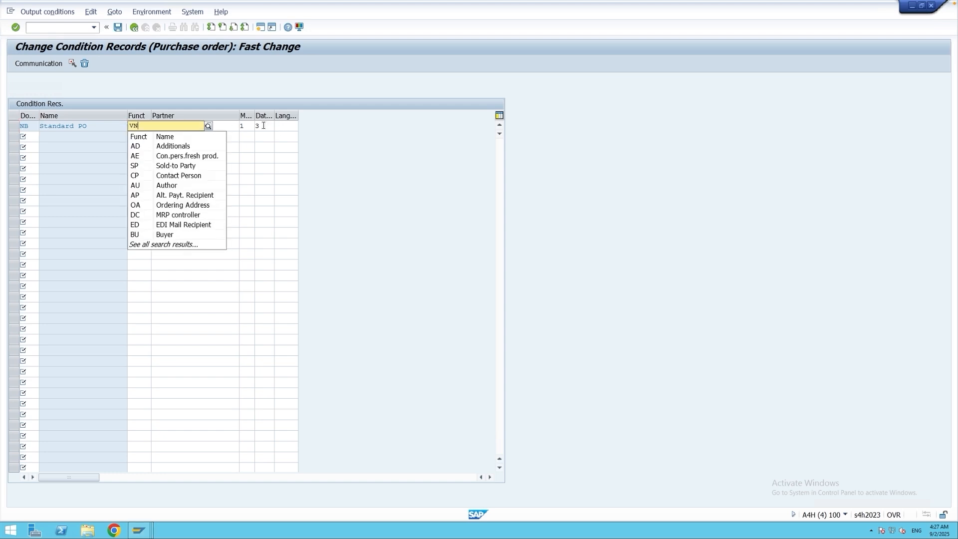
click(257, 126)
text(4)
key(Return)
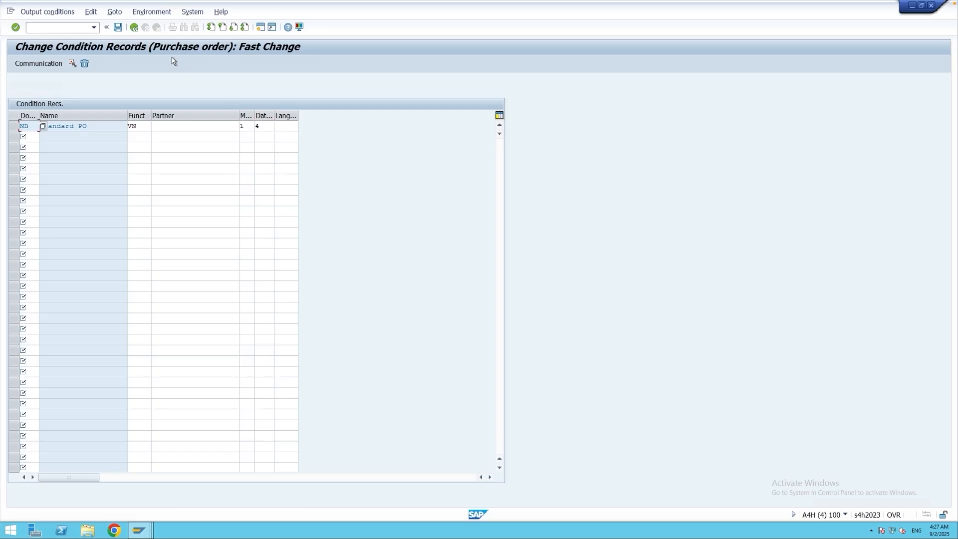
click(118, 29)
click(134, 27)
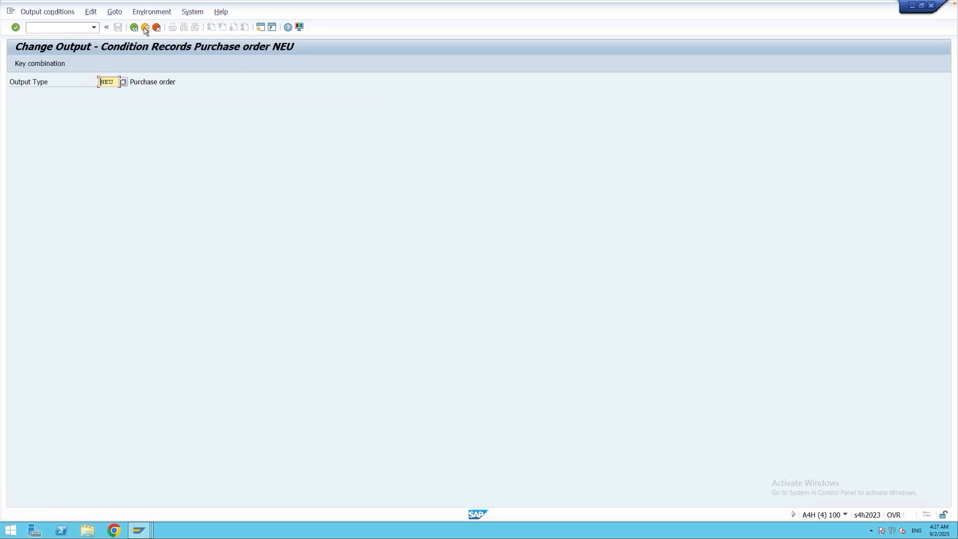
click(134, 27)
Start a new standard purchase order in ME21N for supplier 33 and set its company code to M001.
text(me2)
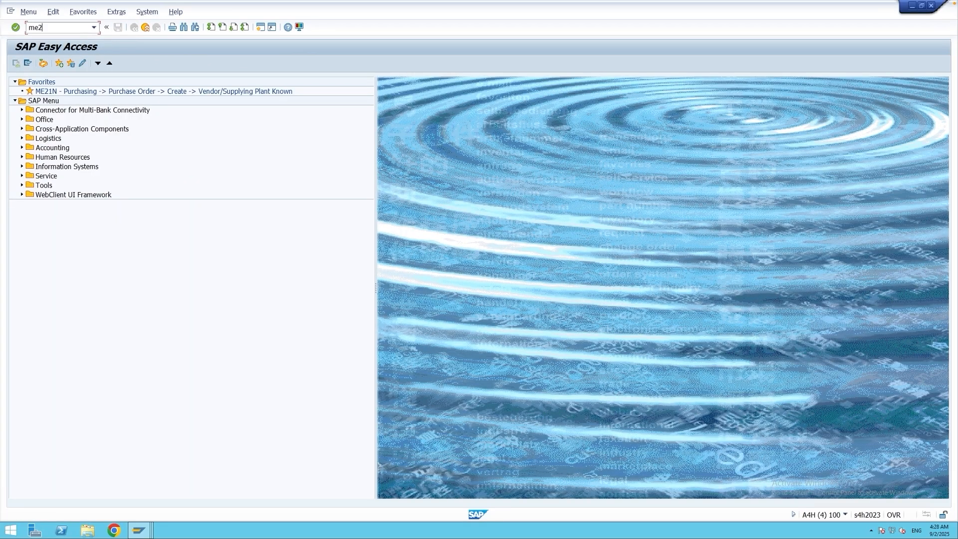
text(1n)
key(Return)
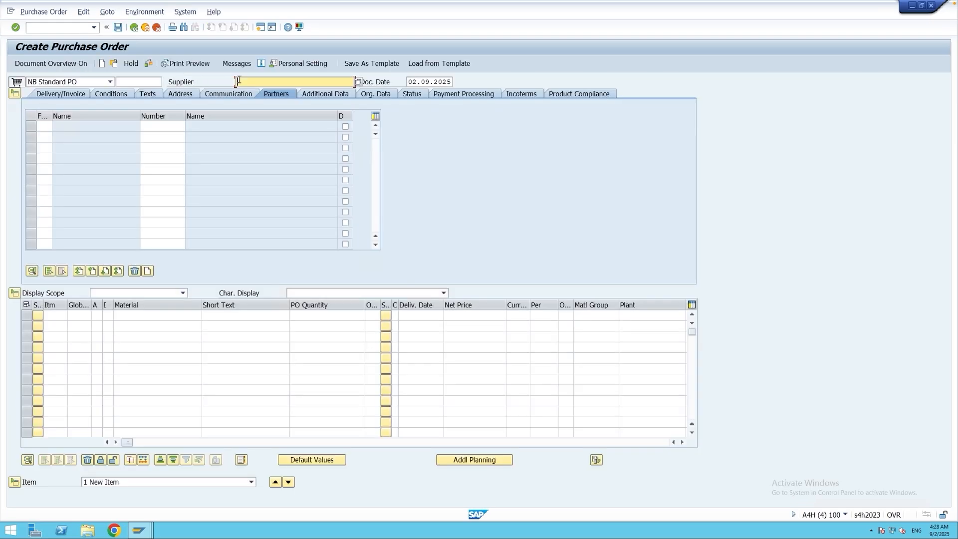
click(238, 80)
text(33)
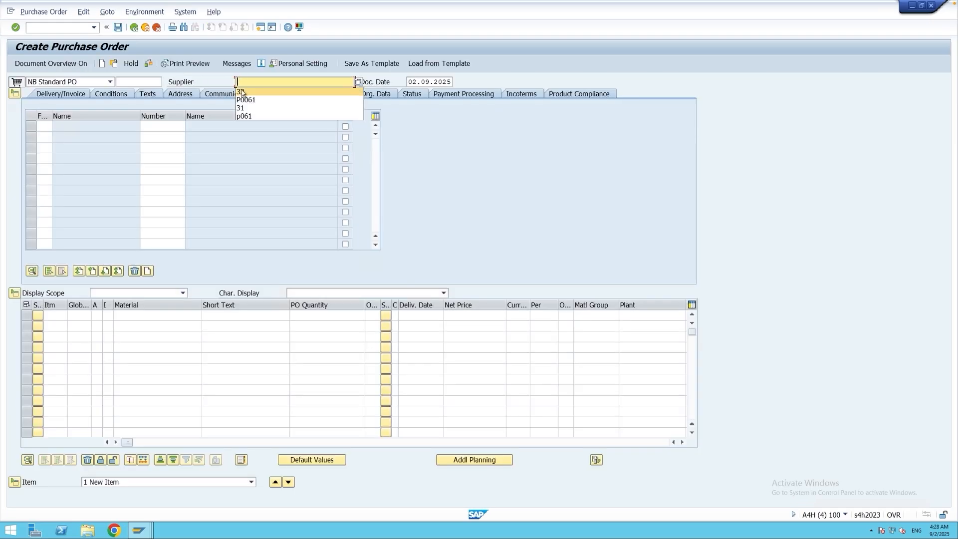
click(369, 95)
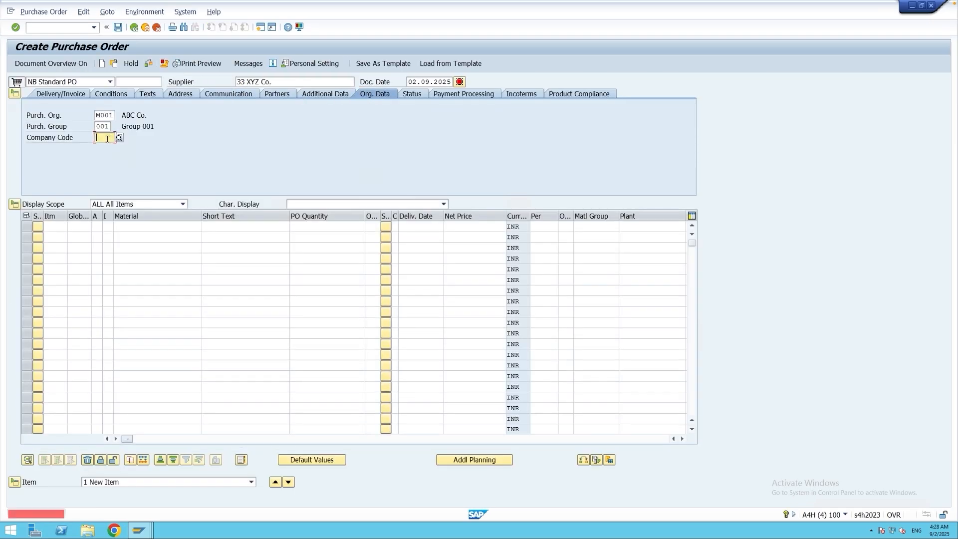
click(108, 139)
click(105, 147)
click(159, 227)
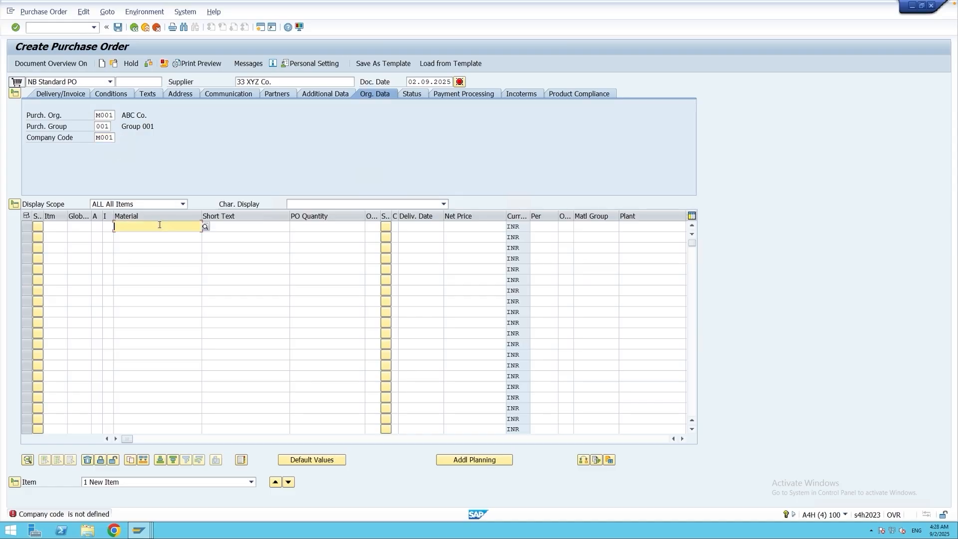
click(160, 235)
click(322, 227)
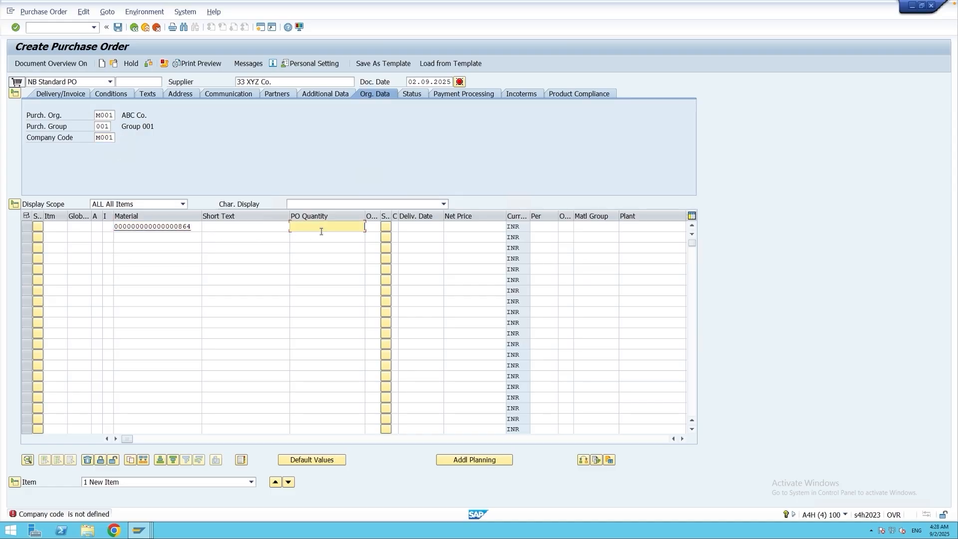
text(10)
click(626, 227)
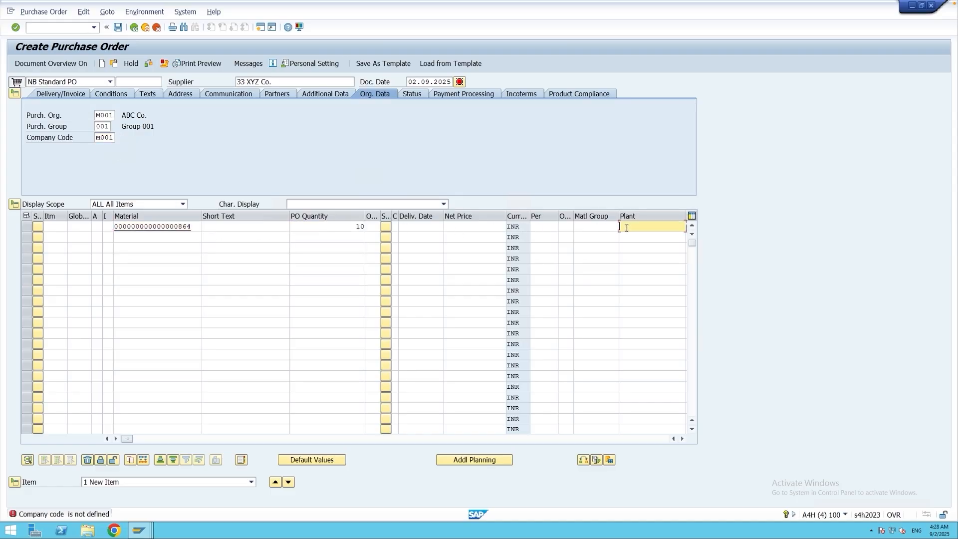
text(m001)
key(Return)
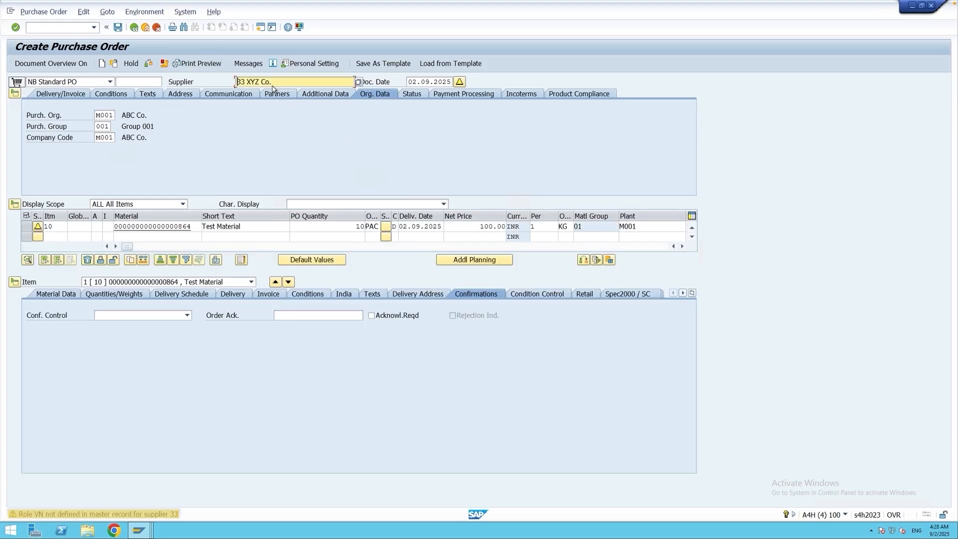
Check the new purchase order's proposed NEU output message and save the order.
click(249, 64)
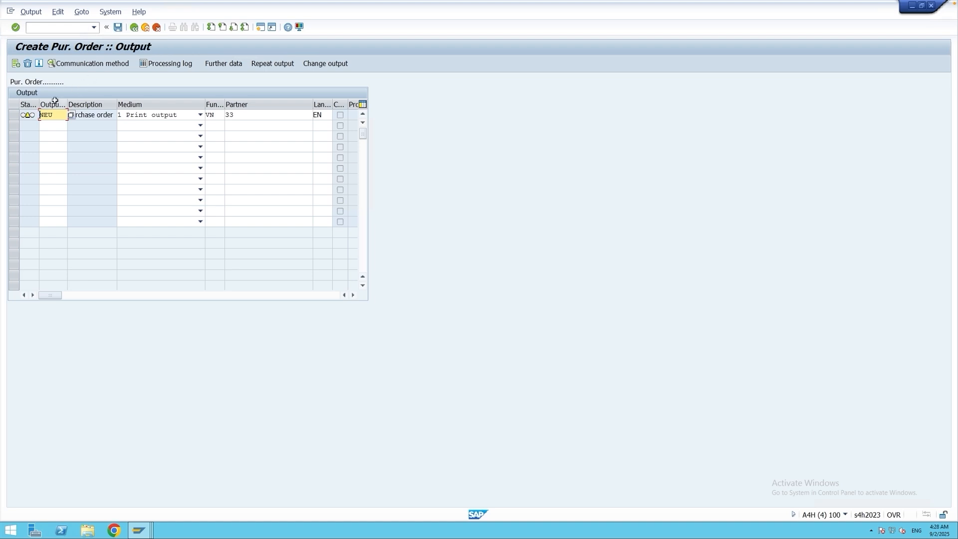
click(118, 29)
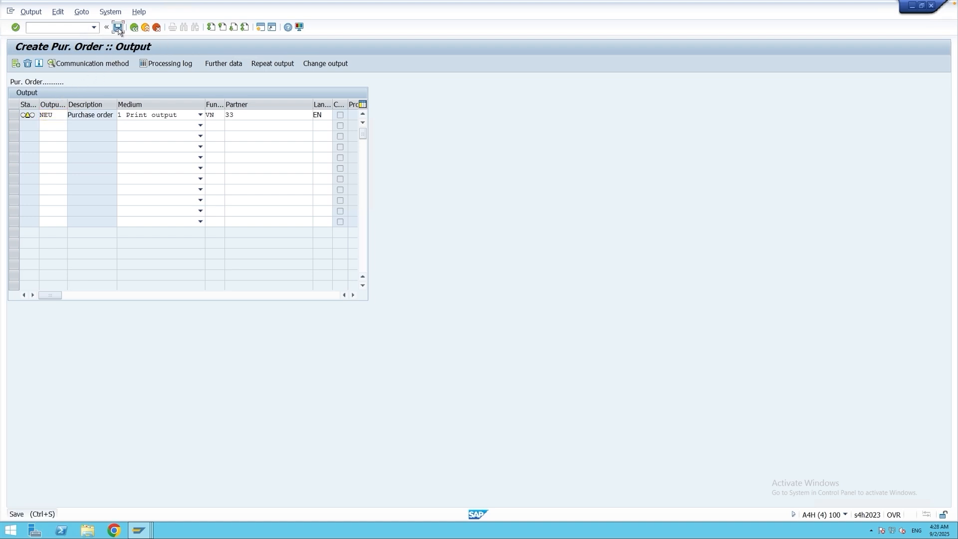
click(171, 197)
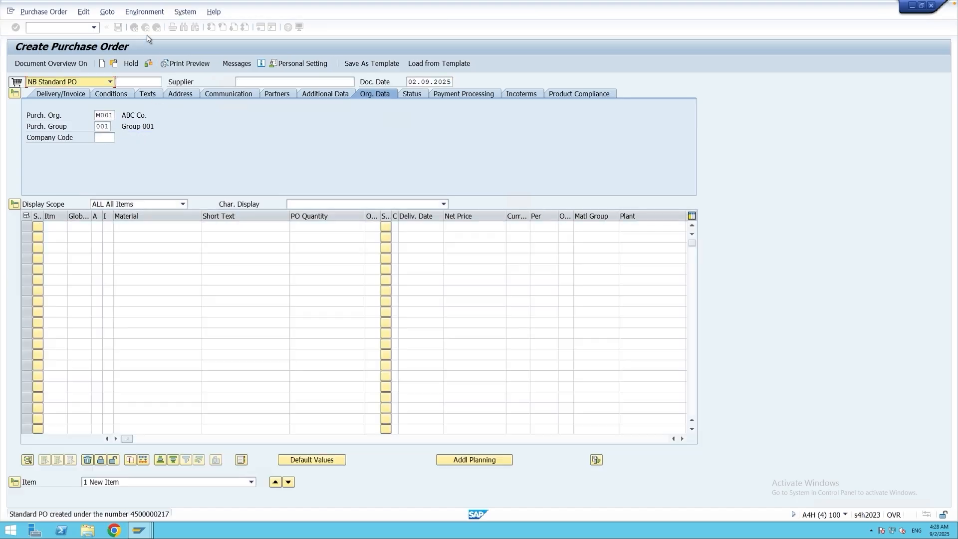
Display the saved purchase order in ME23N and check the processing status of its NEU output.
click(135, 27)
text(me23n)
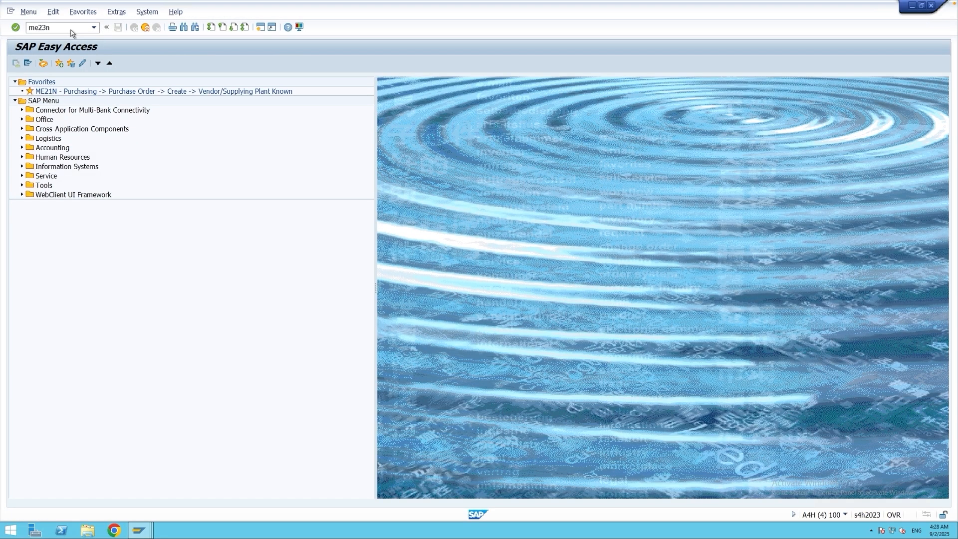
key(Return)
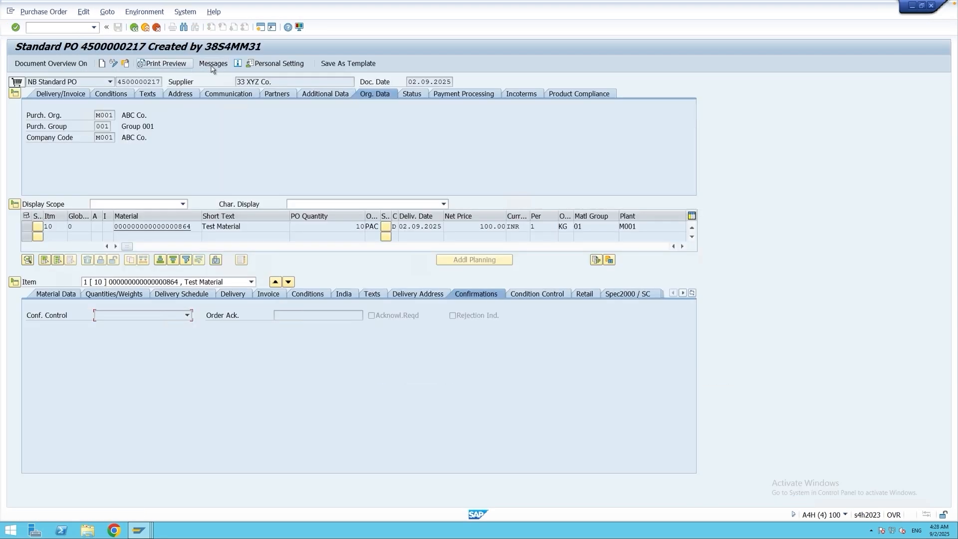
click(214, 64)
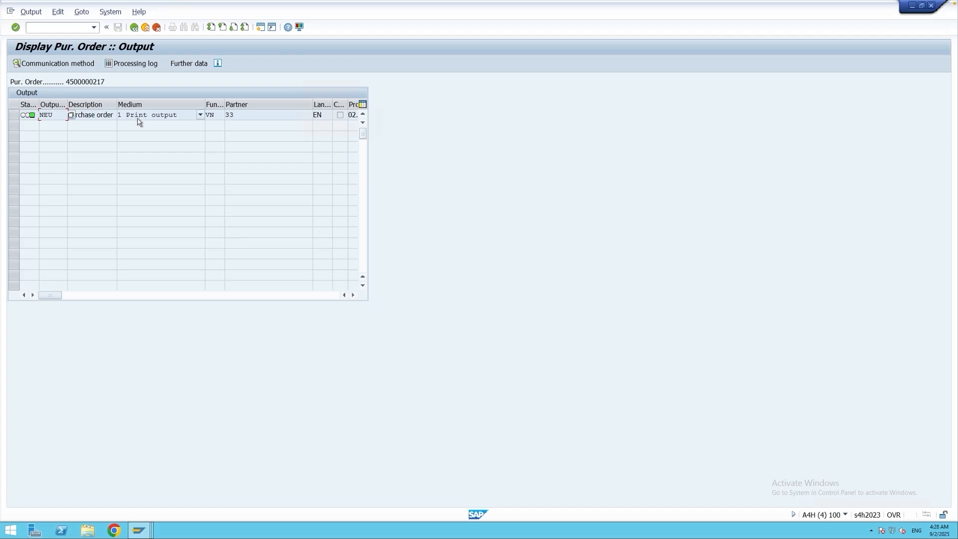
click(133, 27)
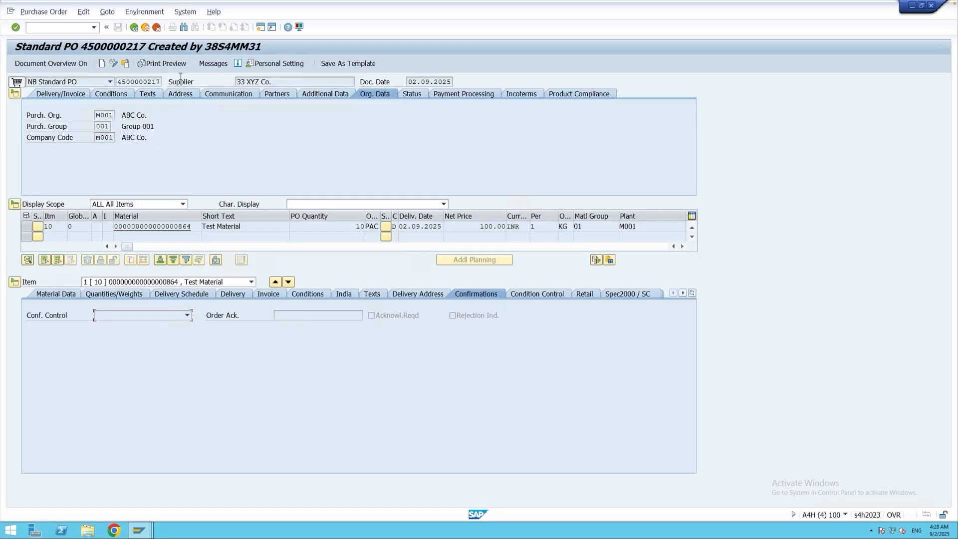
Switch the order to change mode, set item 10's quantity to 20, and open its output messages with the change indicator column widened.
click(114, 63)
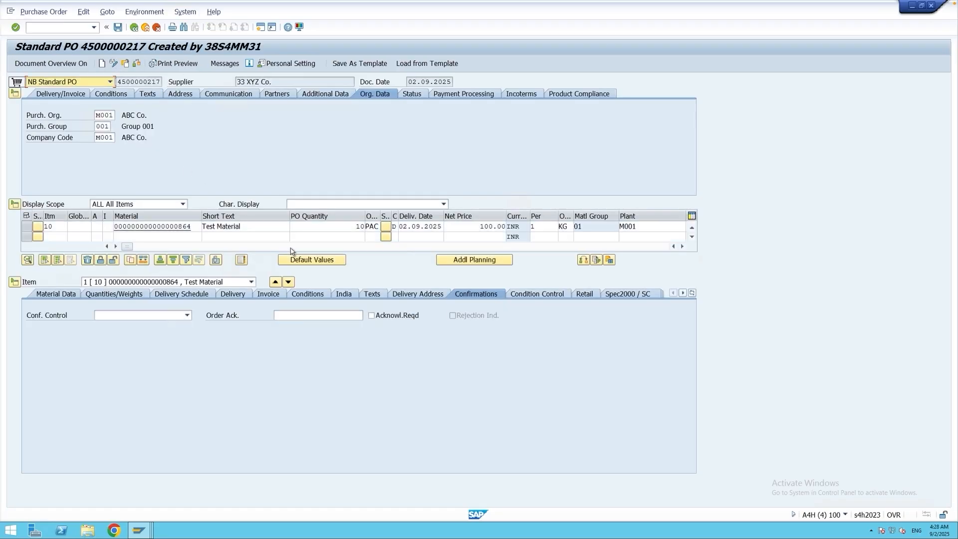
double_click(360, 226)
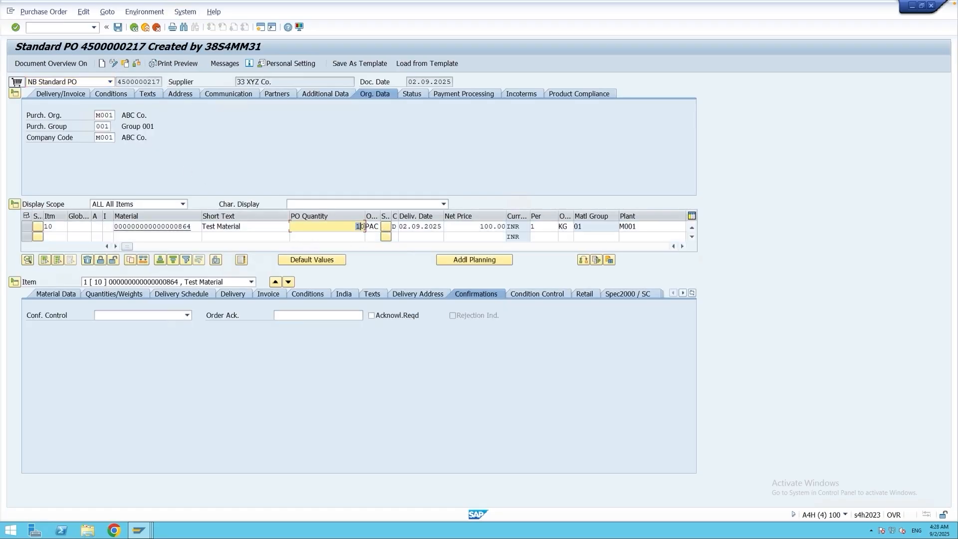
text(20)
key(Return)
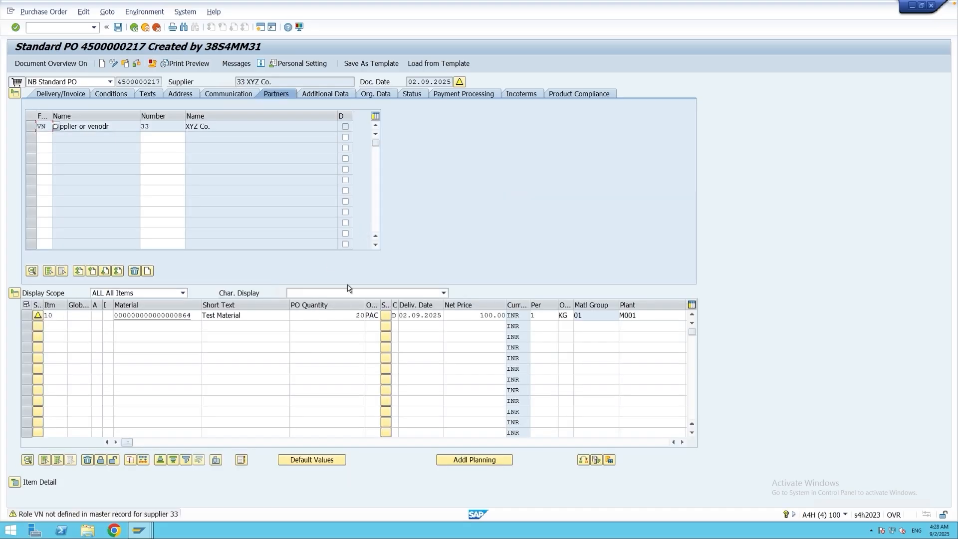
click(236, 64)
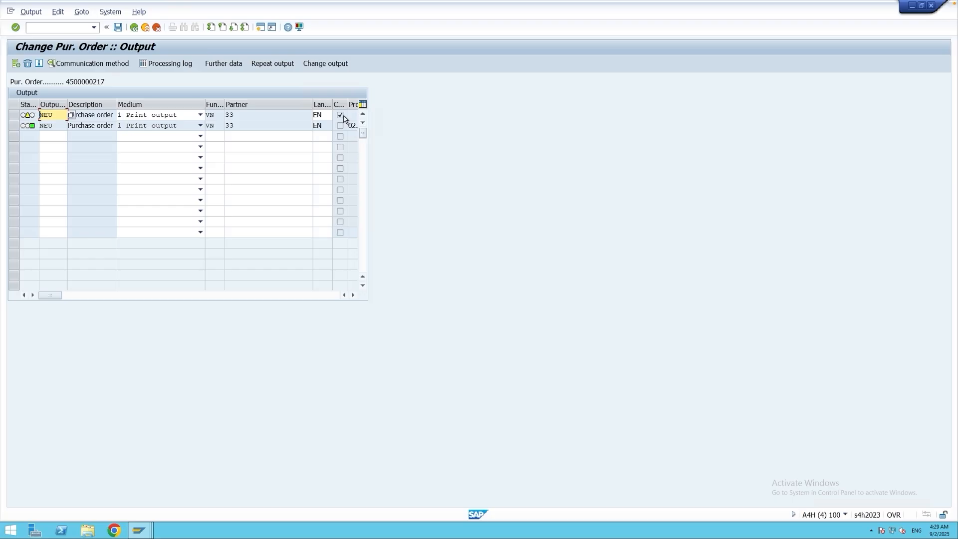
drag(348, 104, 352, 104)
Switch to the IMG session and open Fine-Tuned Control: Purchase Order under Define Message Types for Purchase Order.
click(140, 530)
click(144, 487)
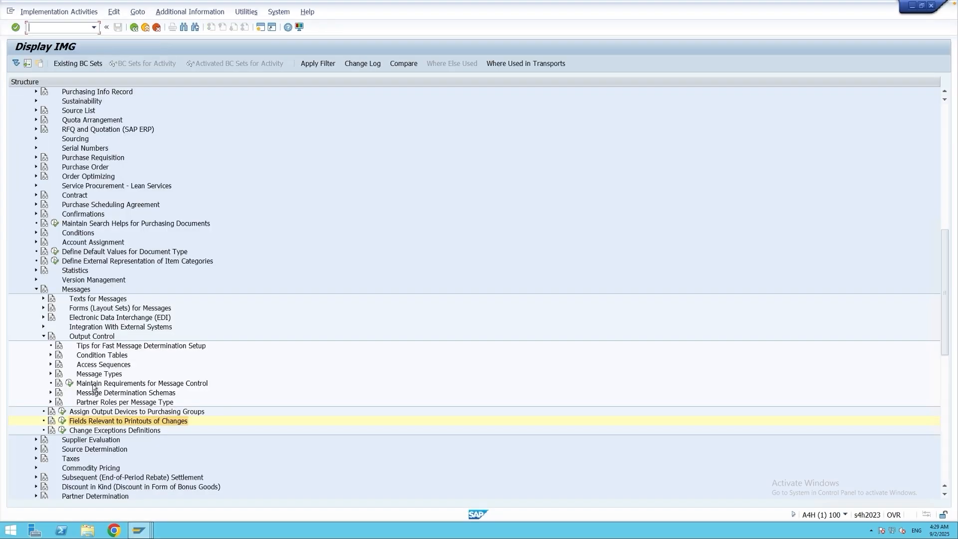
click(51, 373)
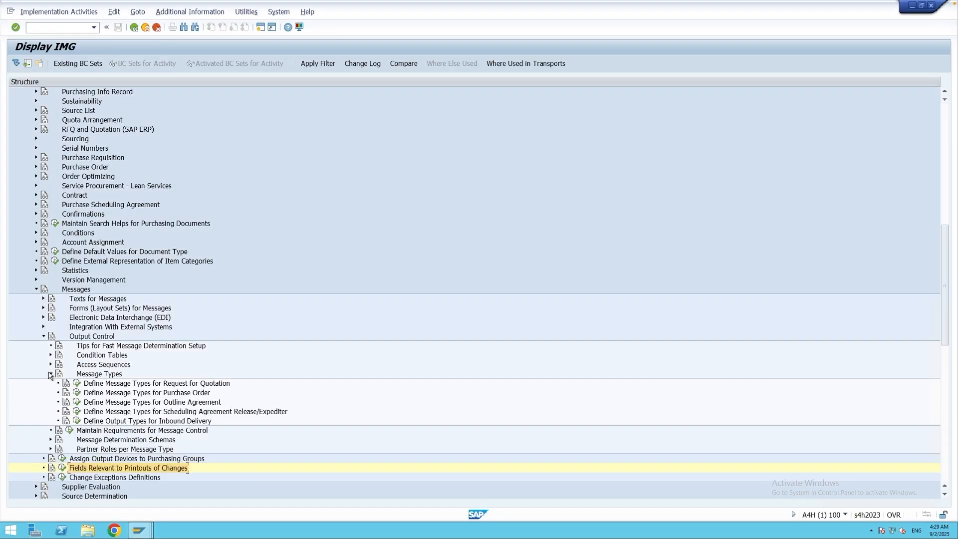
click(76, 396)
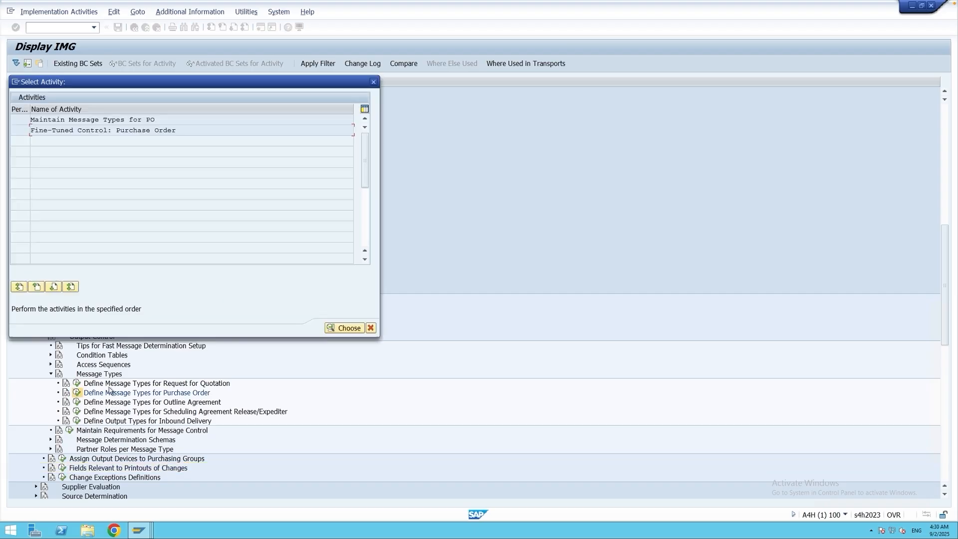
click(93, 132)
double_click(150, 130)
Examine the print operation 2 (Change) assignment for message type NEU and the list of possible print operations.
click(28, 202)
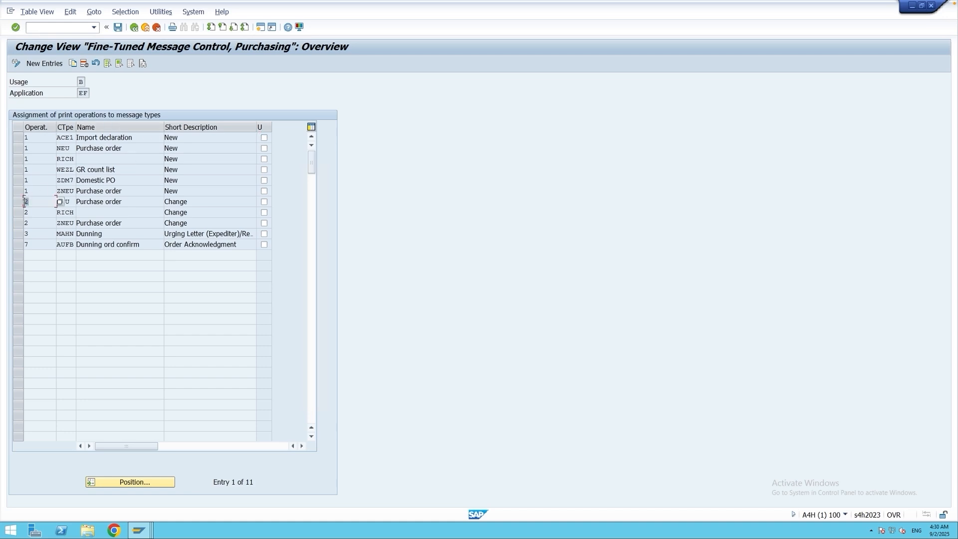
double_click(63, 202)
click(45, 203)
click(59, 203)
click(54, 126)
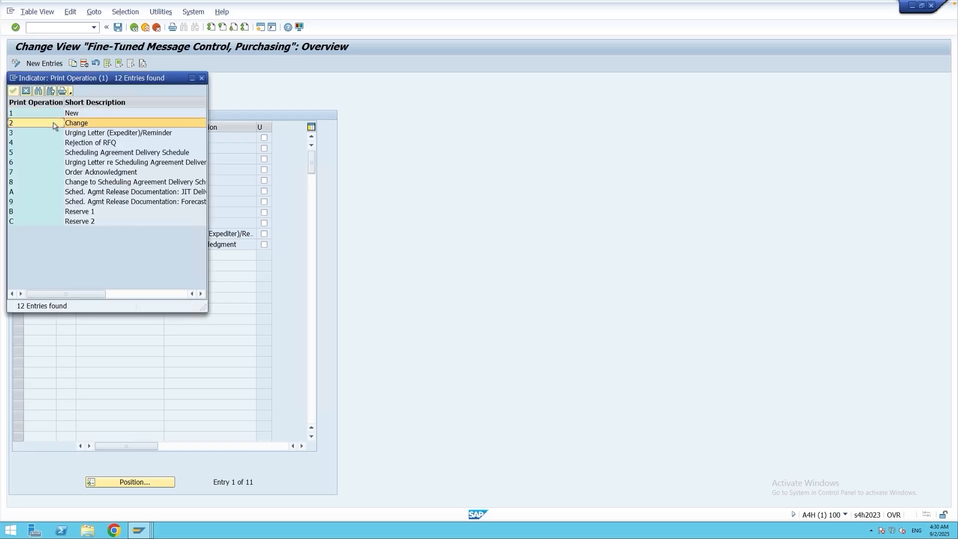
click(201, 78)
click(66, 201)
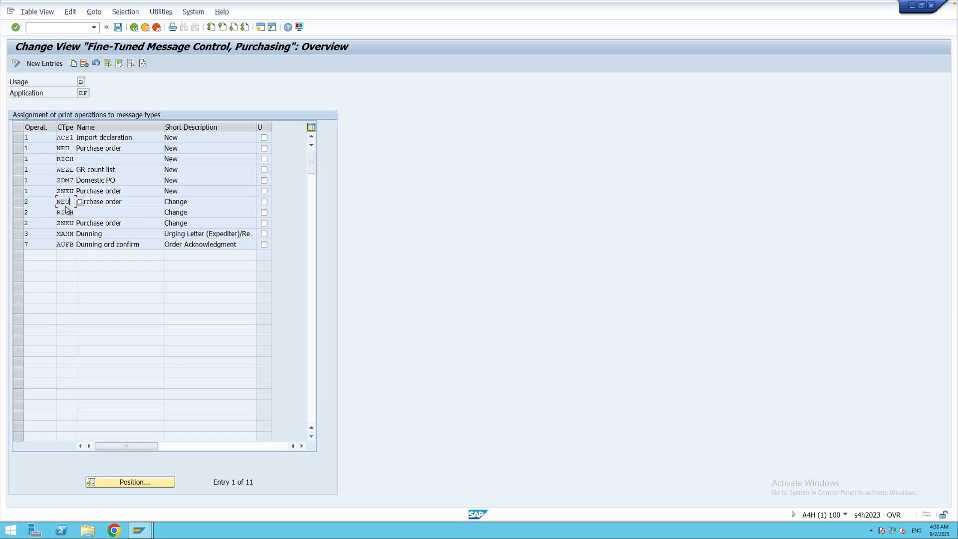
drag(69, 202, 57, 202)
click(68, 201)
Return to the purchase order's output session and check the dispatch time in the unprocessed NEU change message's further data.
click(141, 530)
click(295, 490)
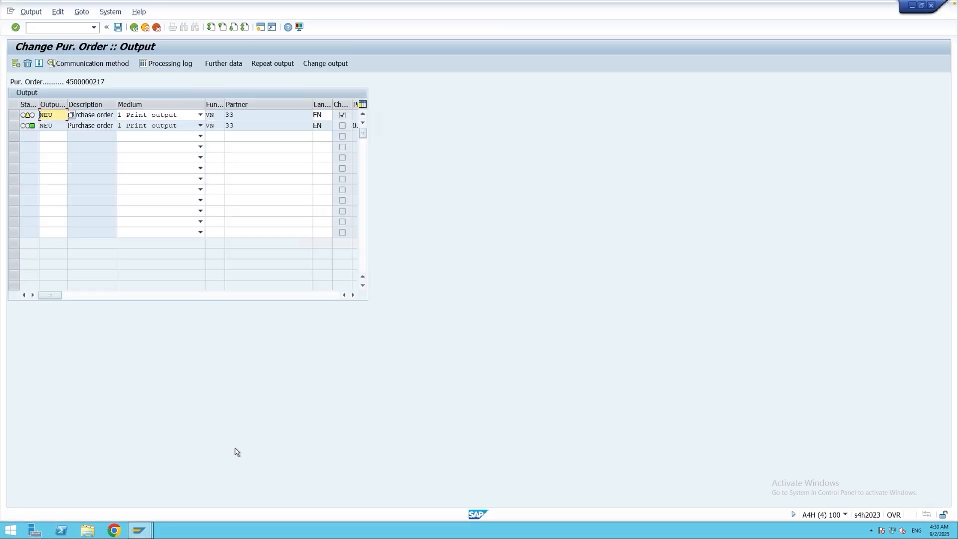
drag(56, 119, 39, 120)
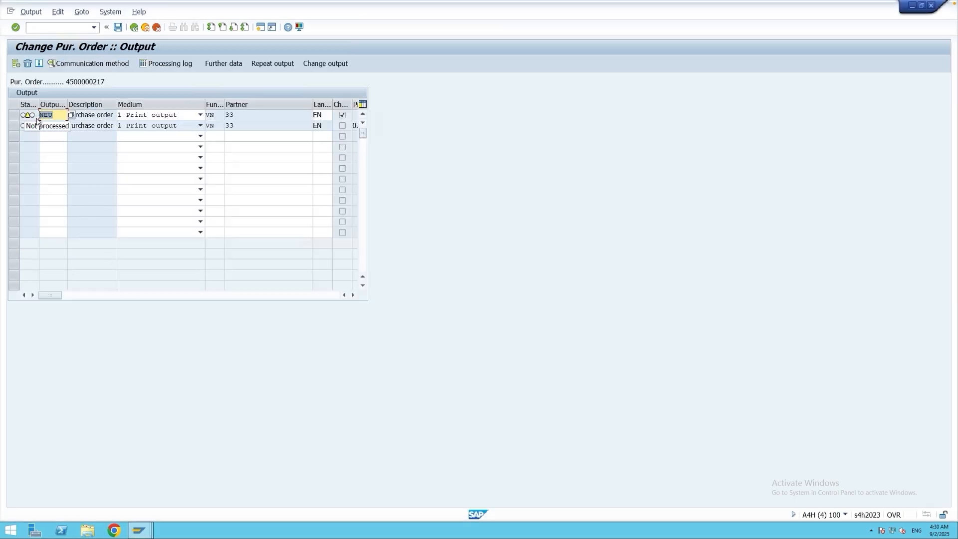
click(22, 116)
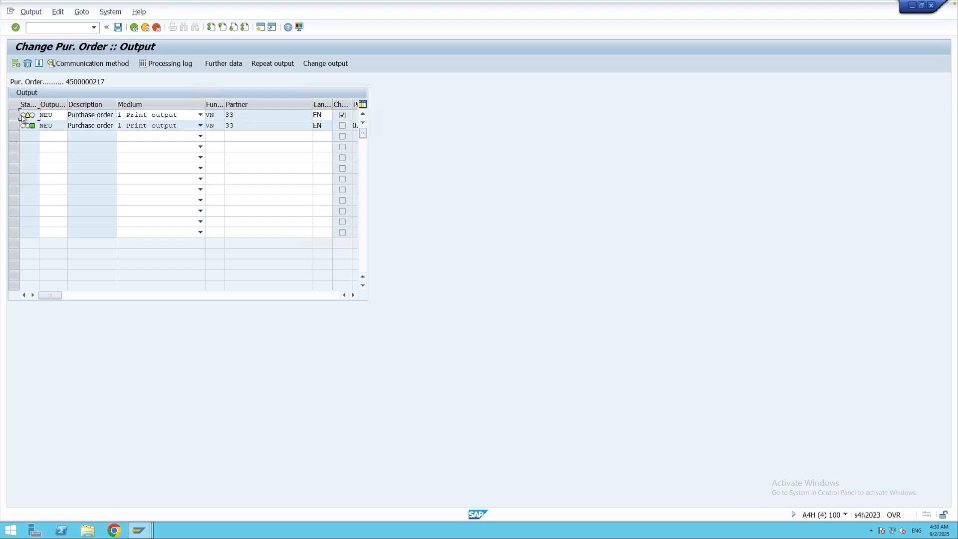
click(14, 115)
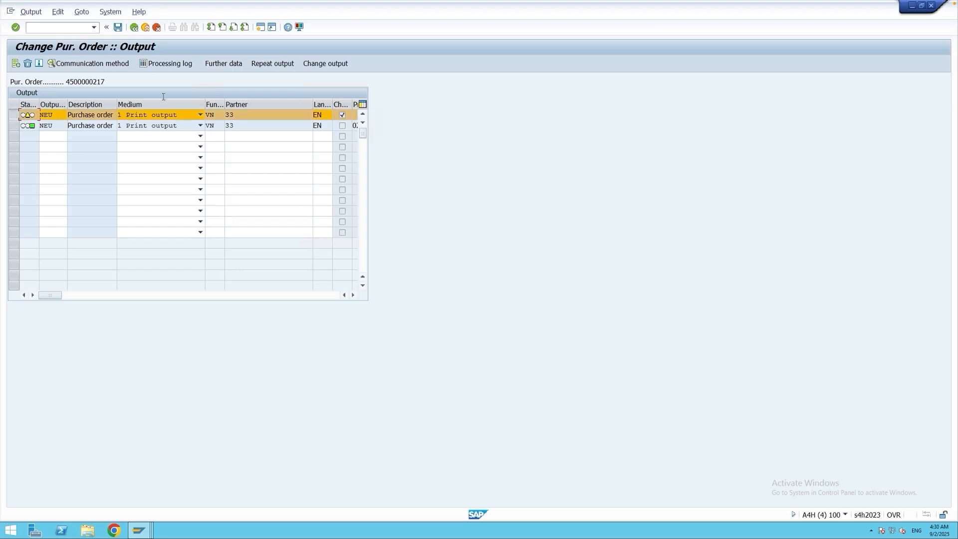
click(218, 66)
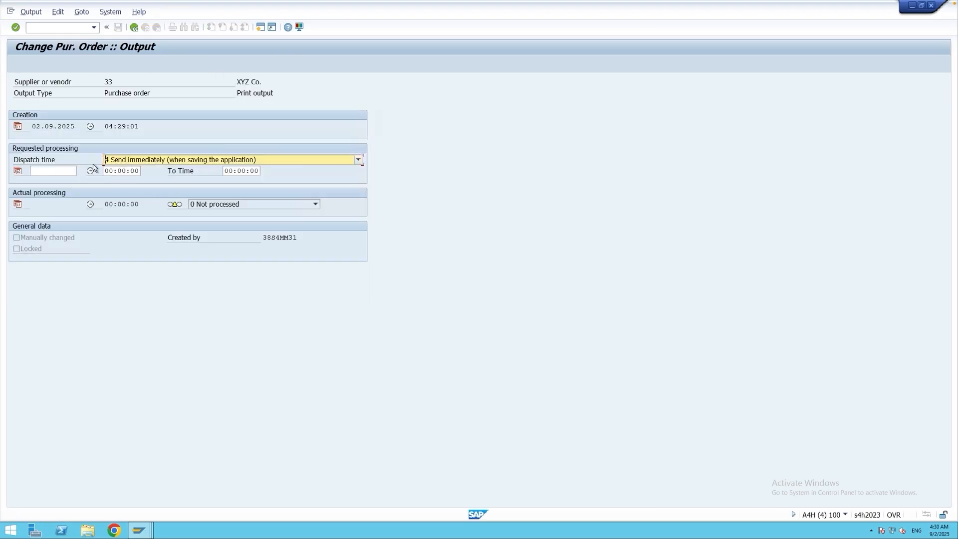
click(134, 27)
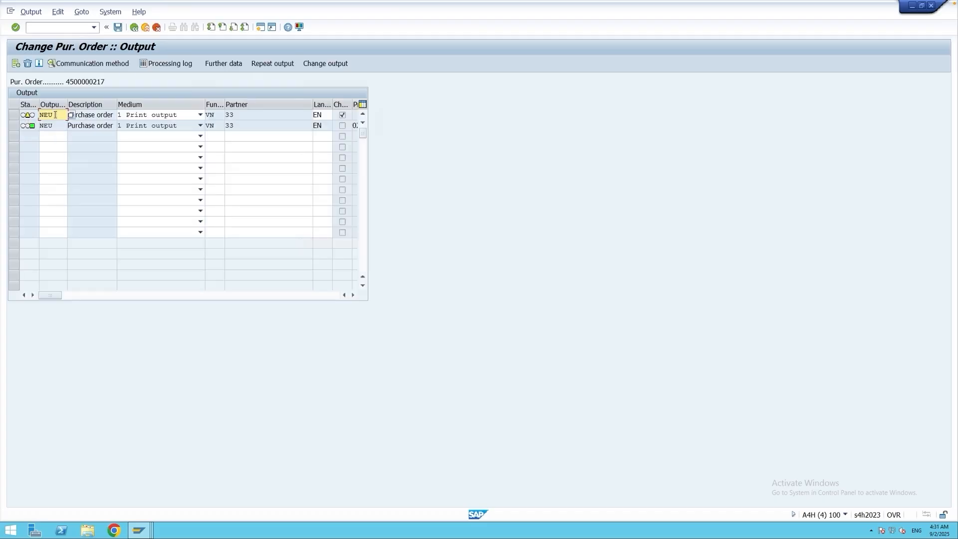
Save the changed purchase order despite the system messages and reopen its output messages.
click(117, 27)
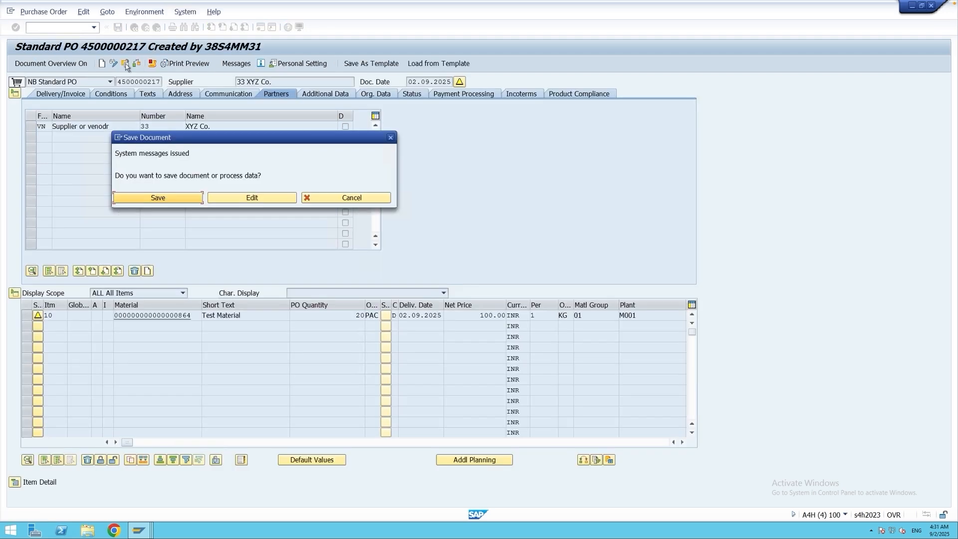
click(167, 197)
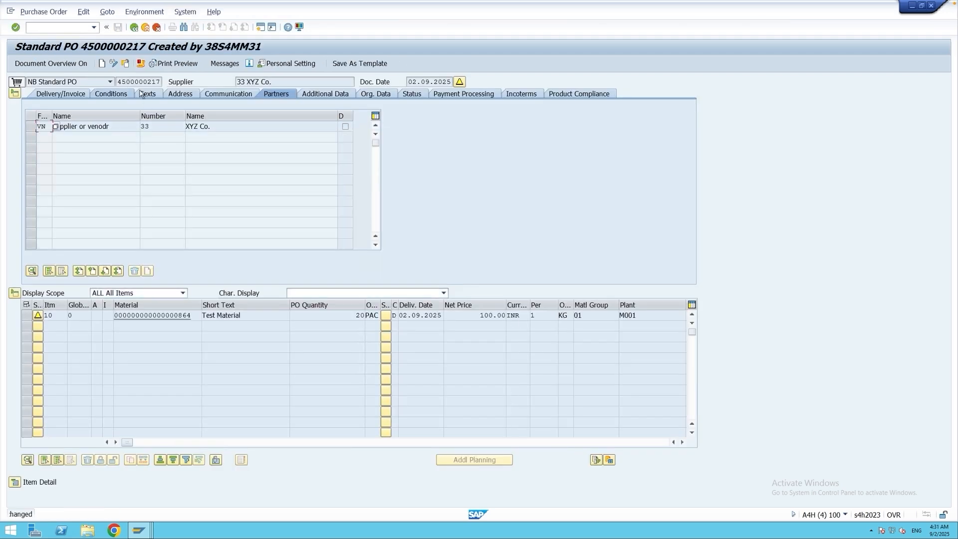
click(224, 63)
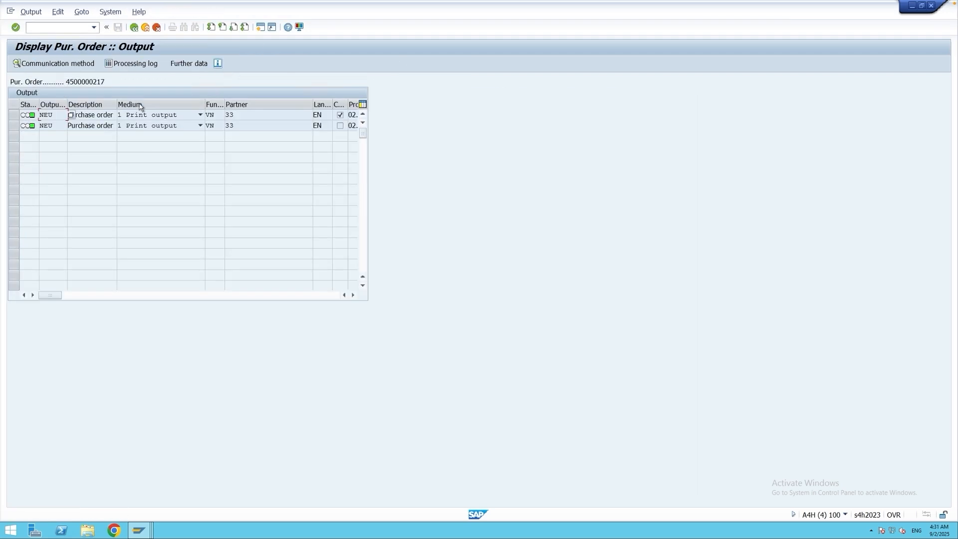
Review the NEU change message's processing log for its spool request number.
drag(53, 115, 40, 115)
click(341, 116)
click(14, 115)
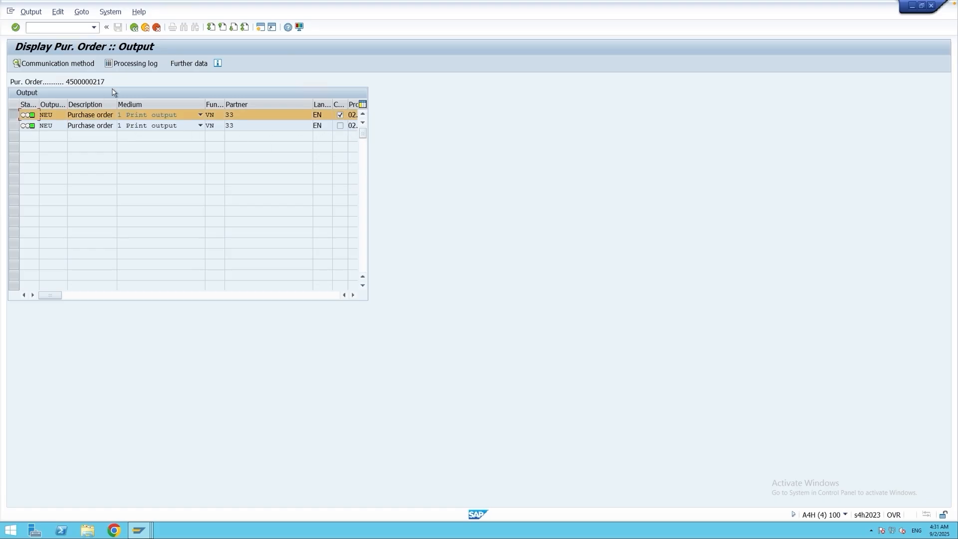
click(124, 65)
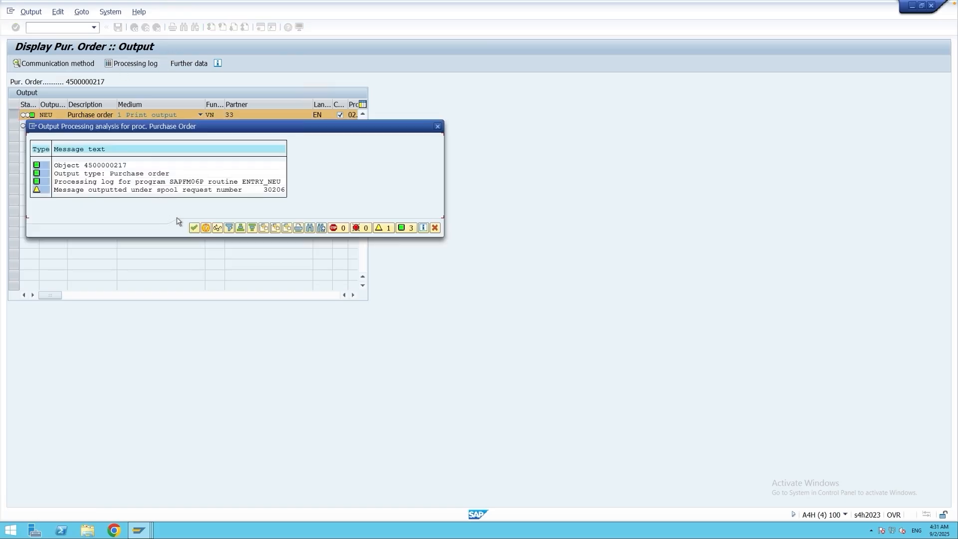
click(276, 190)
click(194, 228)
Open SP02 in a new session and display the print preview of the newest spool request.
click(261, 26)
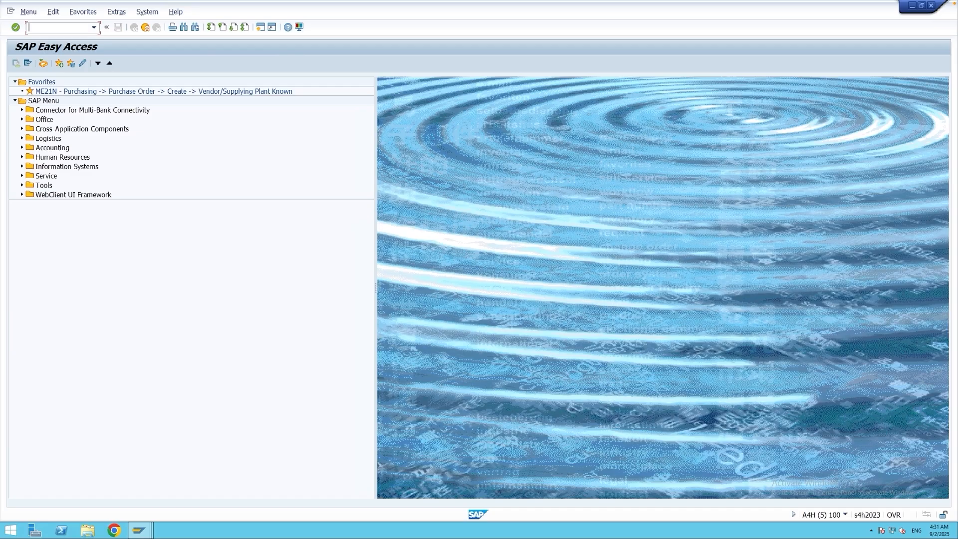
text(sp02)
key(Return)
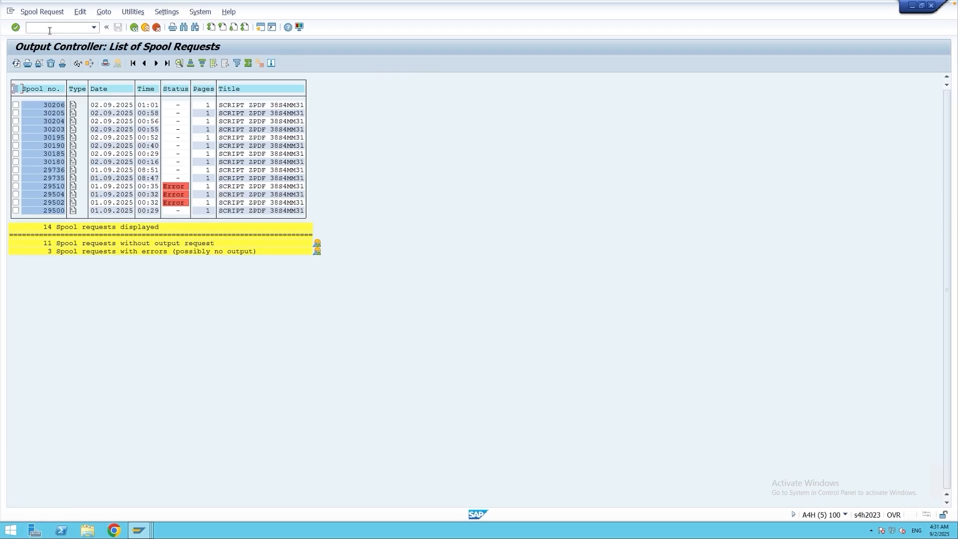
click(73, 106)
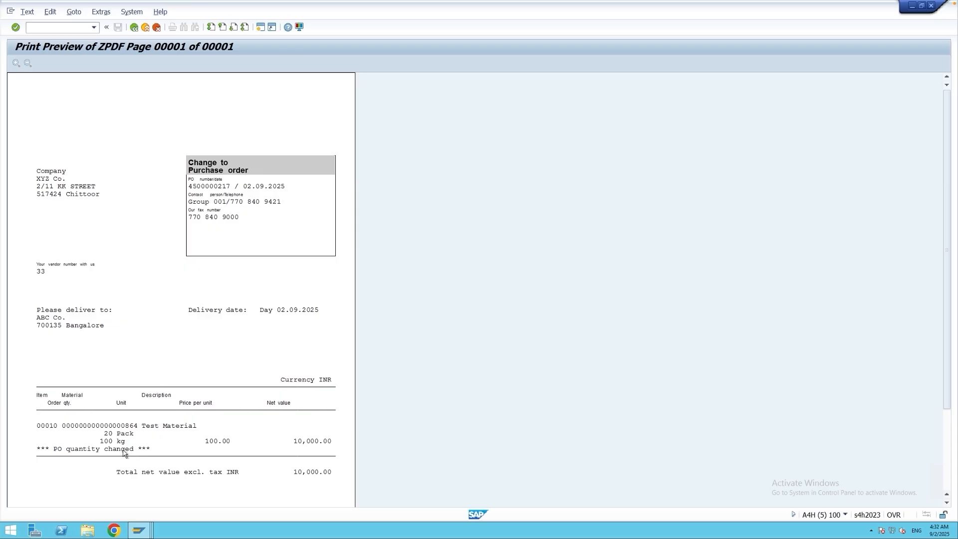
Compare the purchase order's NEU change message with the print preview of the changed order, and close the preview.
click(146, 532)
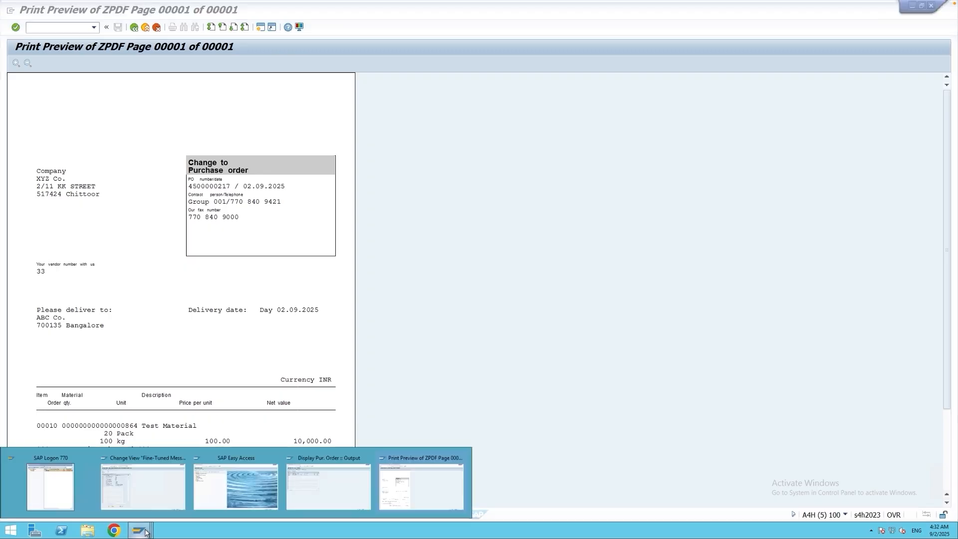
click(330, 482)
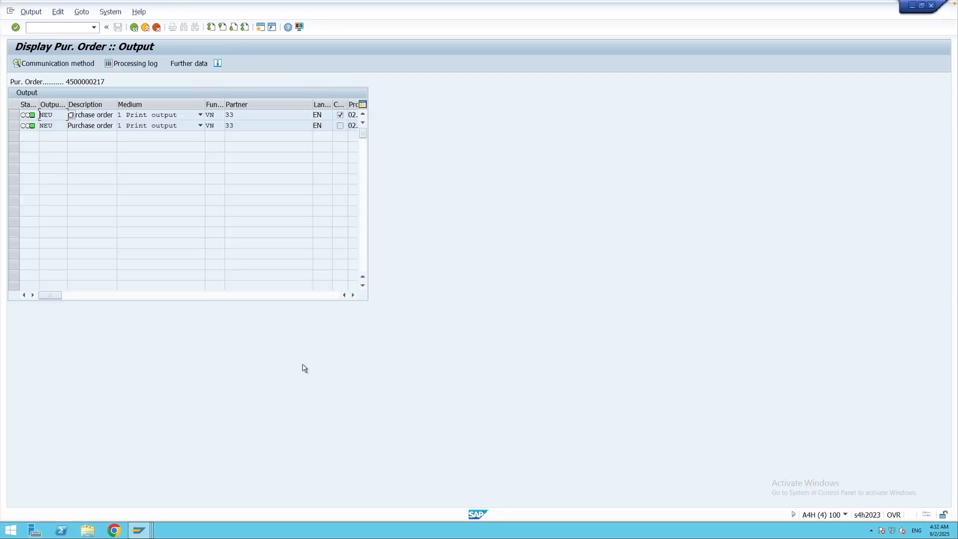
double_click(53, 115)
click(54, 116)
mouse_move(139, 529)
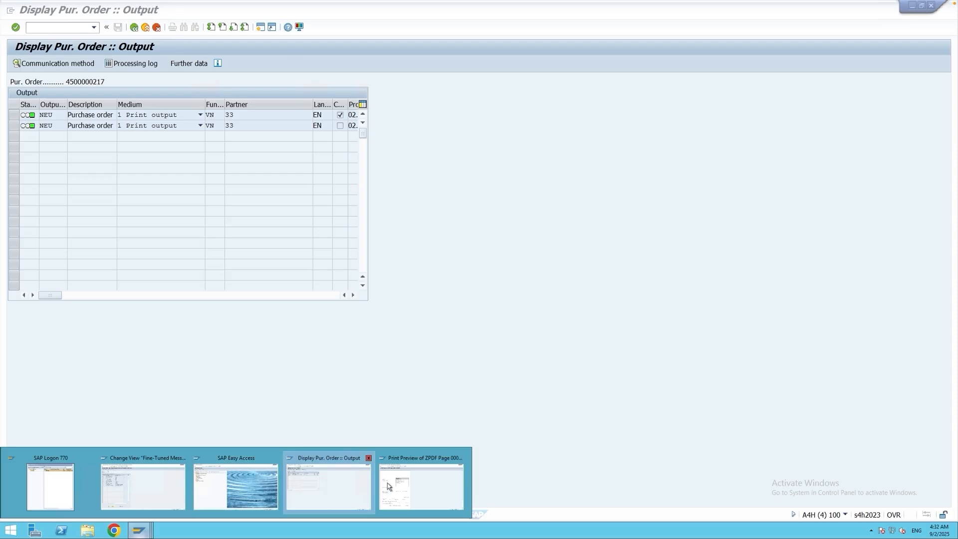
click(389, 486)
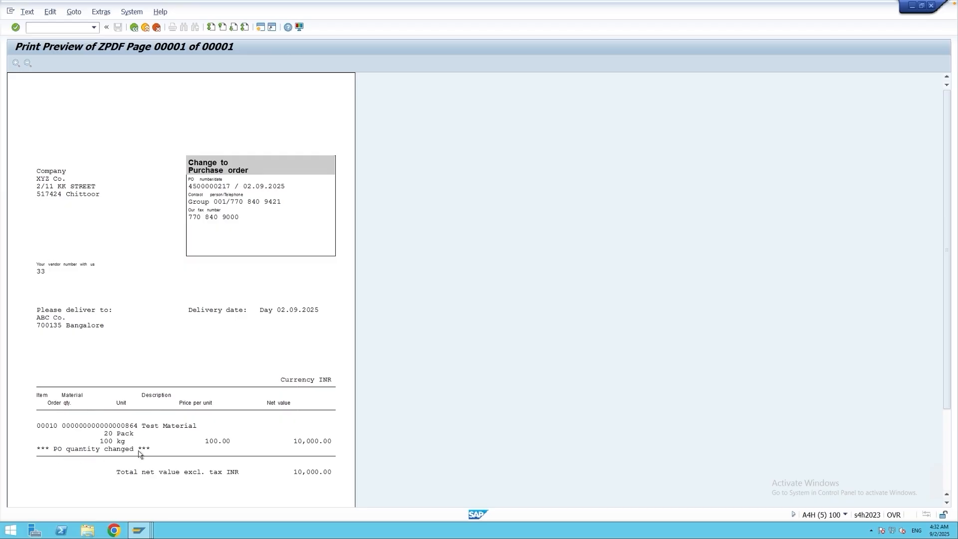
key(F3)
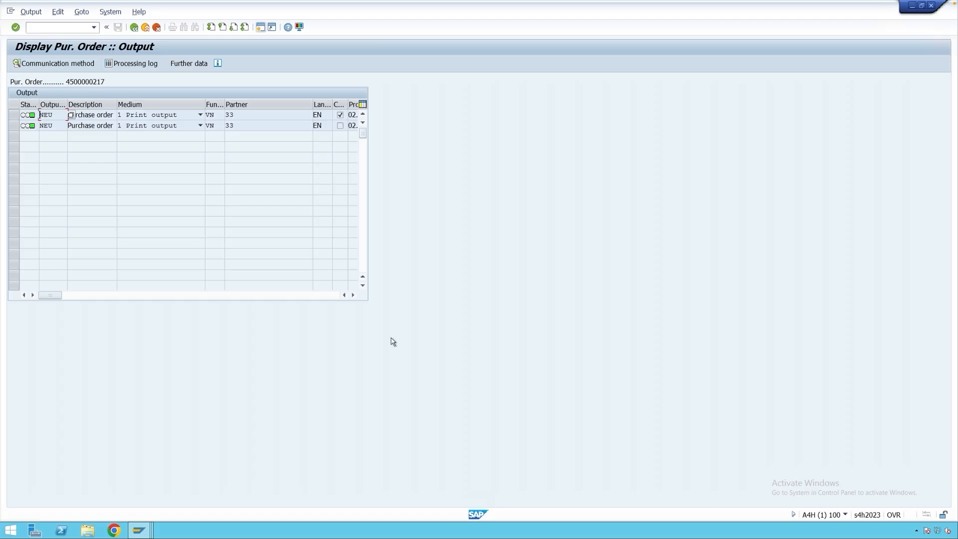
Switch to the Display IMG session and open the Fields Relevant to Printouts of Changes activity.
mouse_move(144, 530)
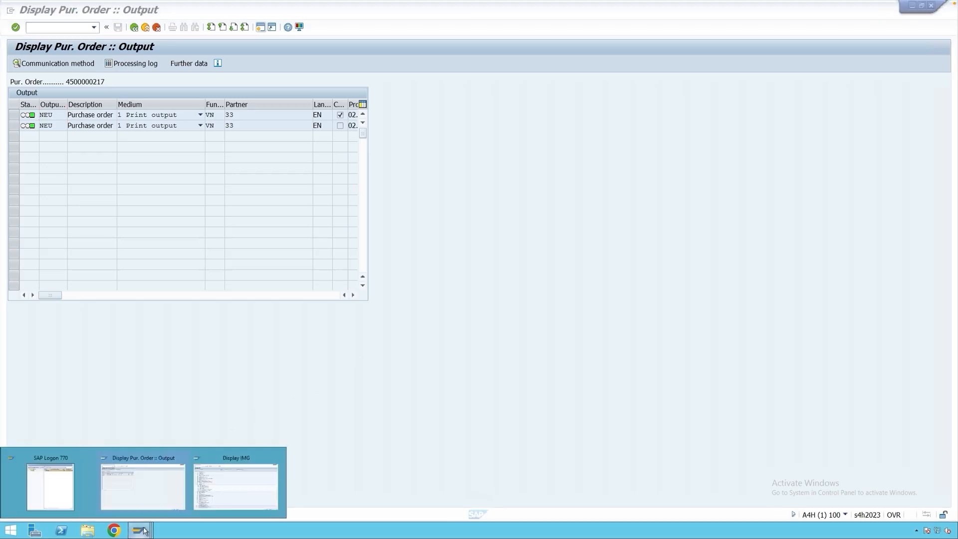
click(242, 492)
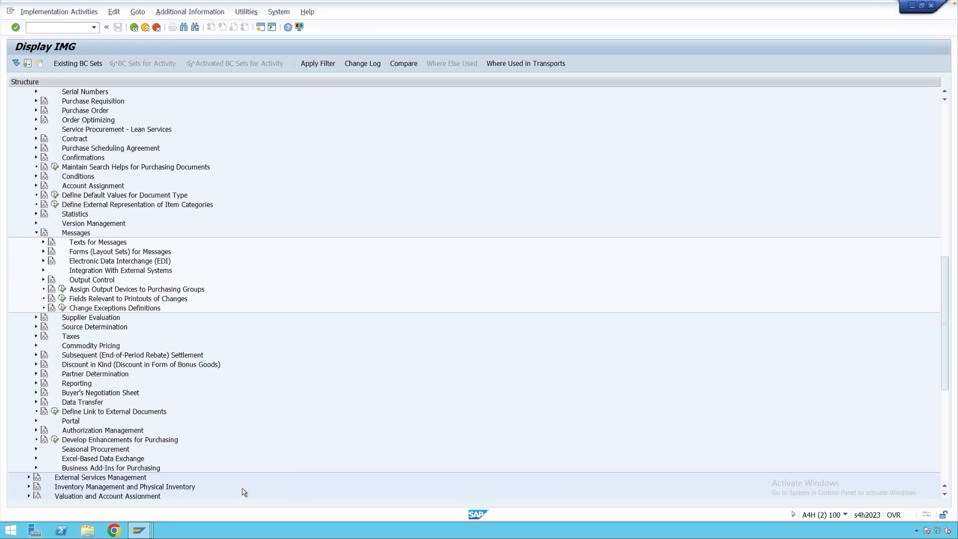
click(83, 300)
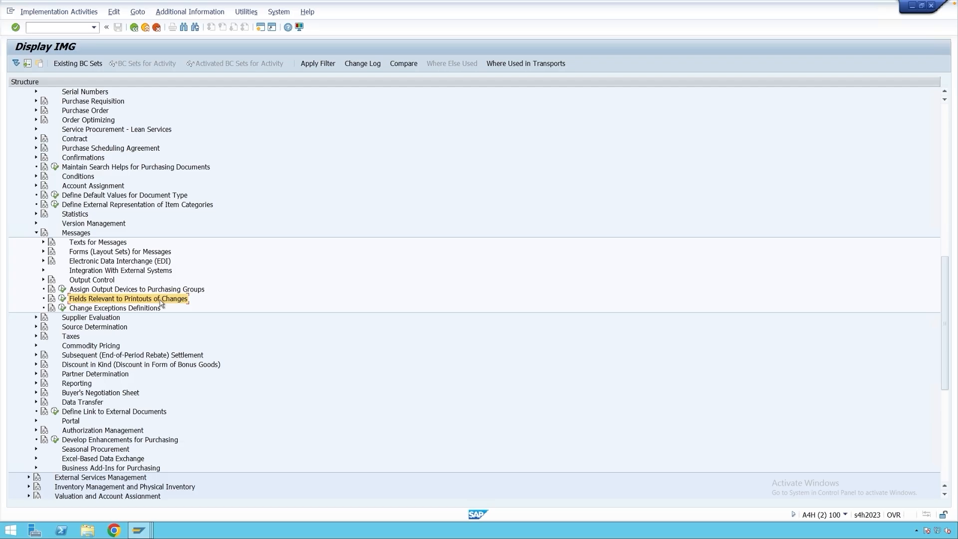
click(62, 298)
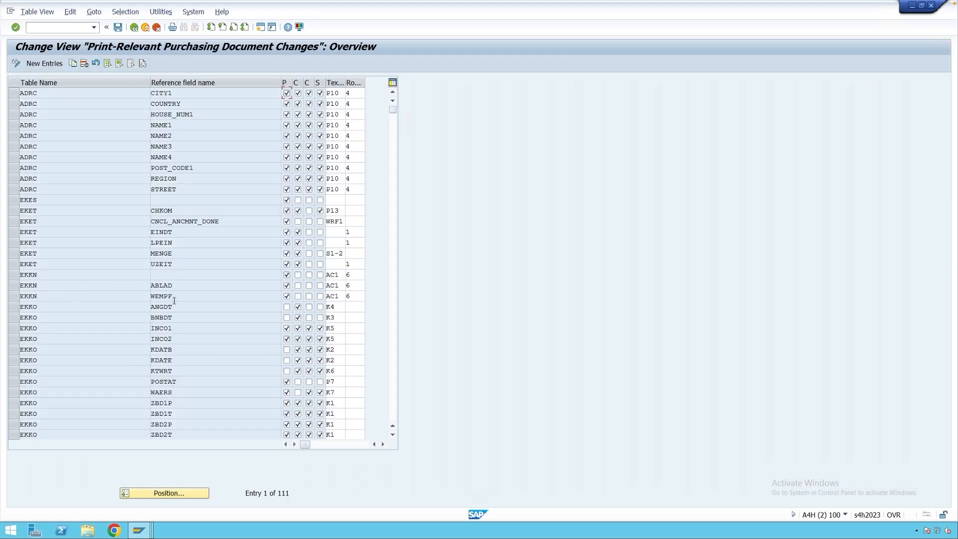
Find the EKPO entry for field MENGE, check its assigned change text number, and return to the IMG.
click(33, 307)
scroll(215, 308, down, 5)
drag(42, 403, 19, 410)
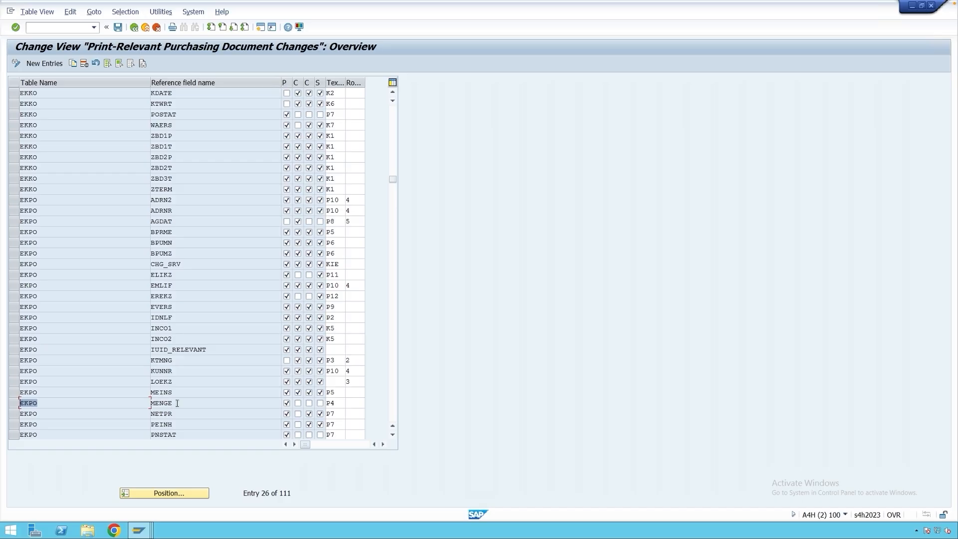
drag(177, 403, 154, 406)
click(177, 404)
mouse_move(151, 403)
mouse_down()
mouse_move(176, 404)
mouse_move(151, 403)
mouse_up()
click(337, 403)
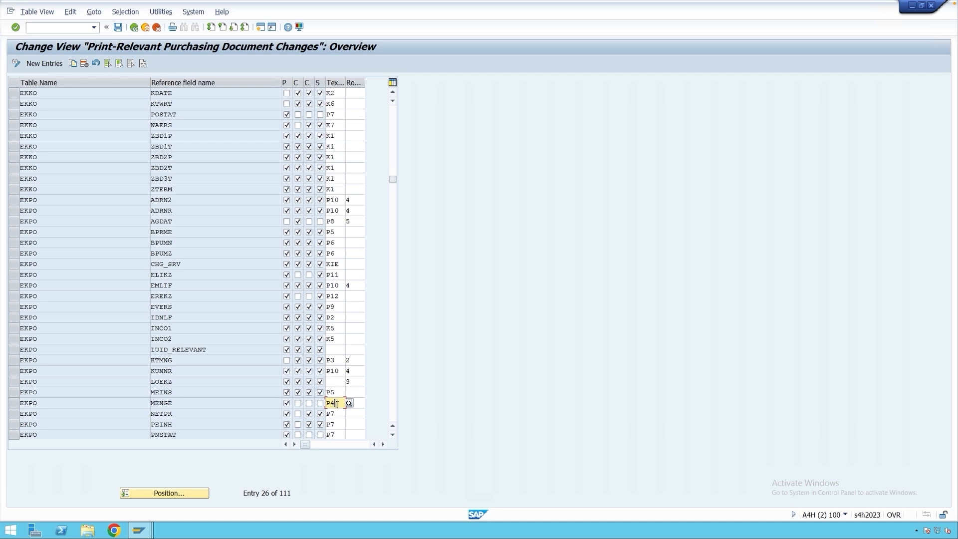
click(134, 28)
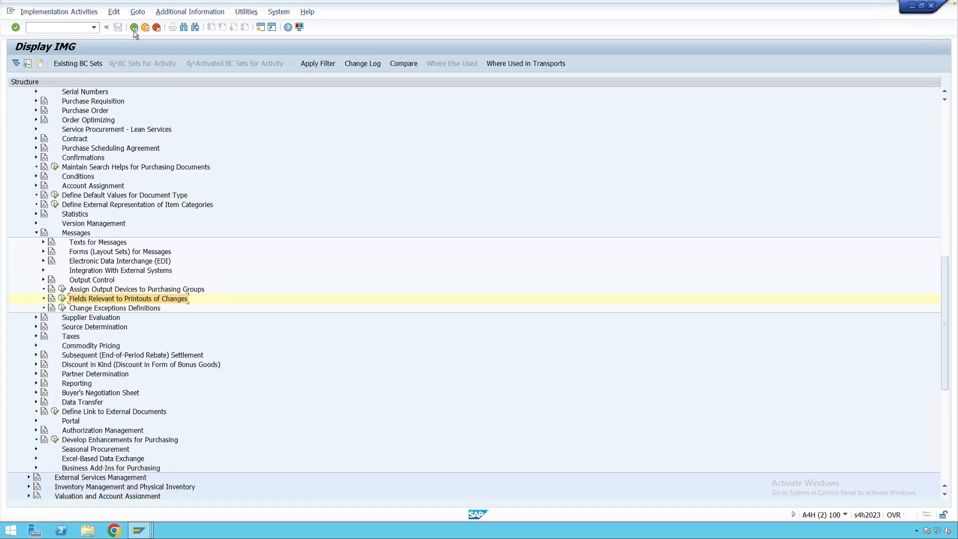
Open Define Change Texts under Texts for Messages and look up the printout text for number P4.
click(43, 242)
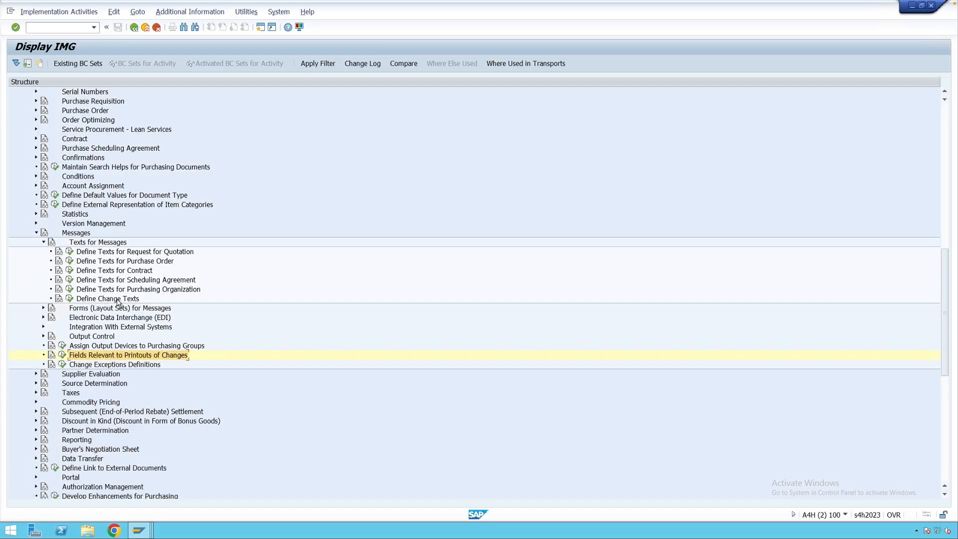
click(70, 299)
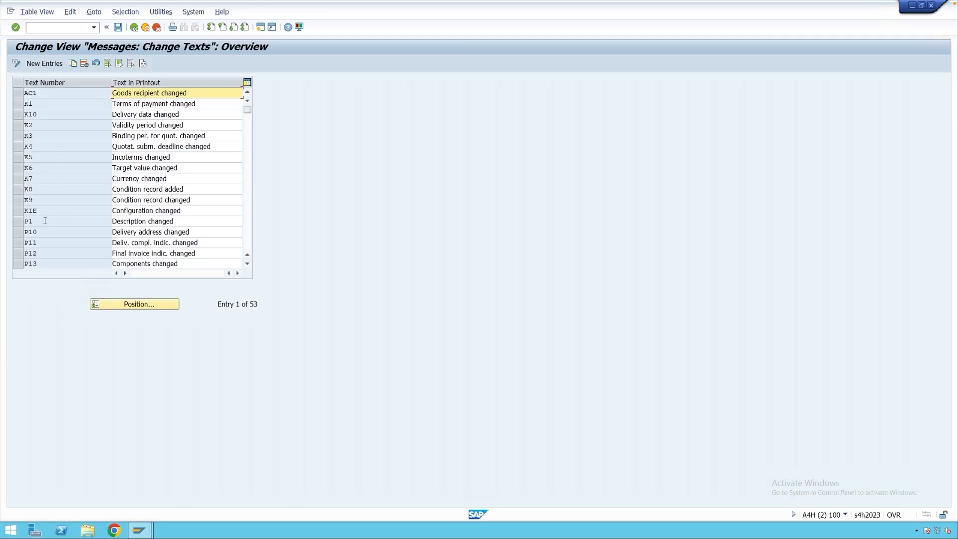
scroll(45, 222, down, 3)
click(38, 242)
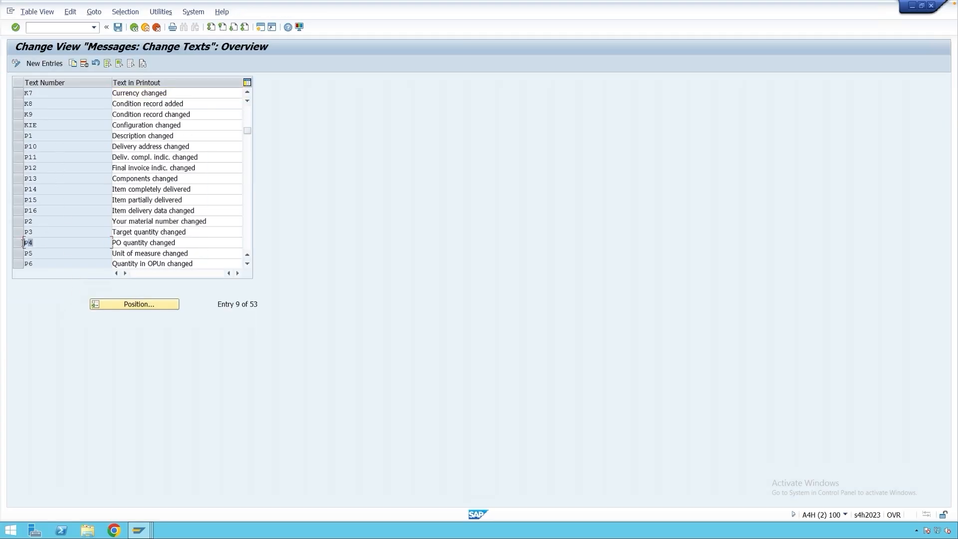
click(175, 243)
drag(176, 243, 81, 242)
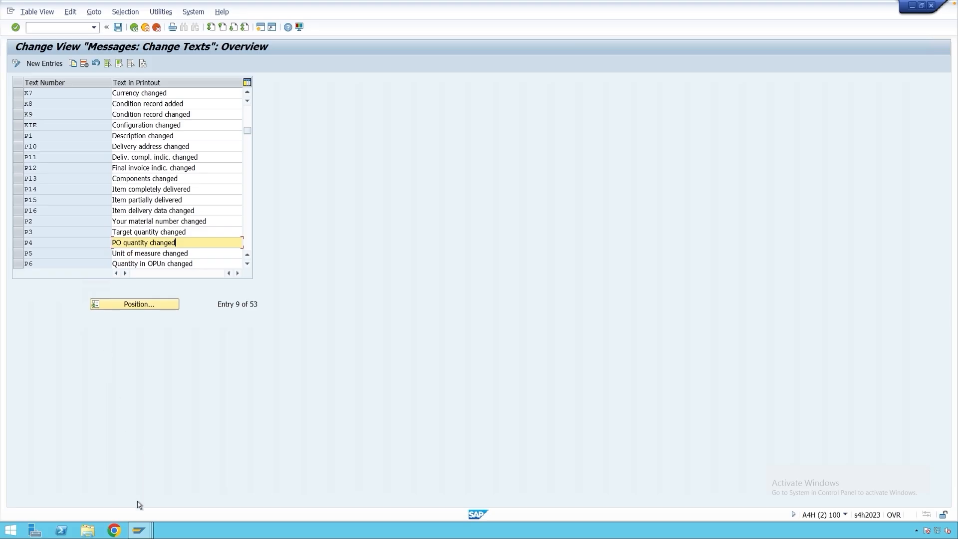
Compare change text P4 with the wording in the purchase order print preview, and return to the IMG.
mouse_move(138, 524)
click(354, 480)
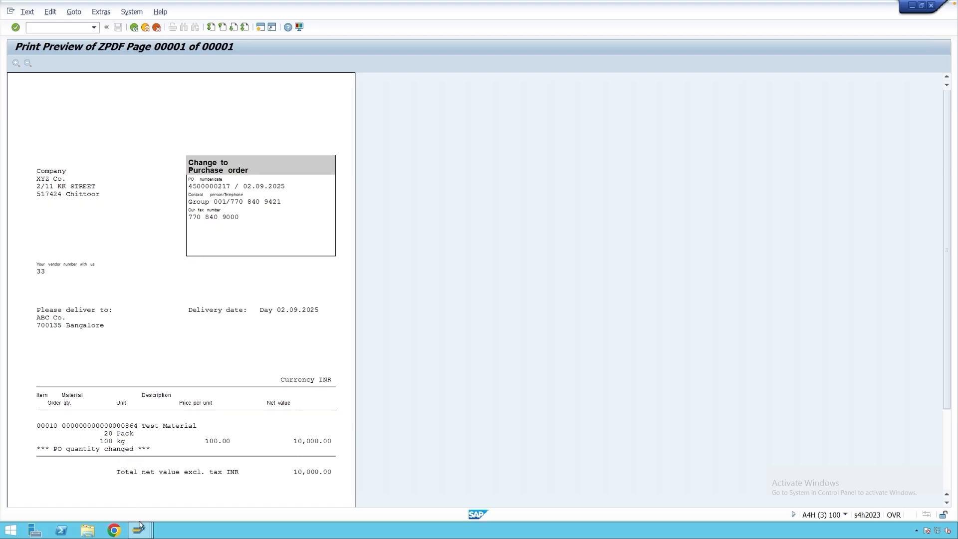
mouse_move(139, 525)
click(145, 481)
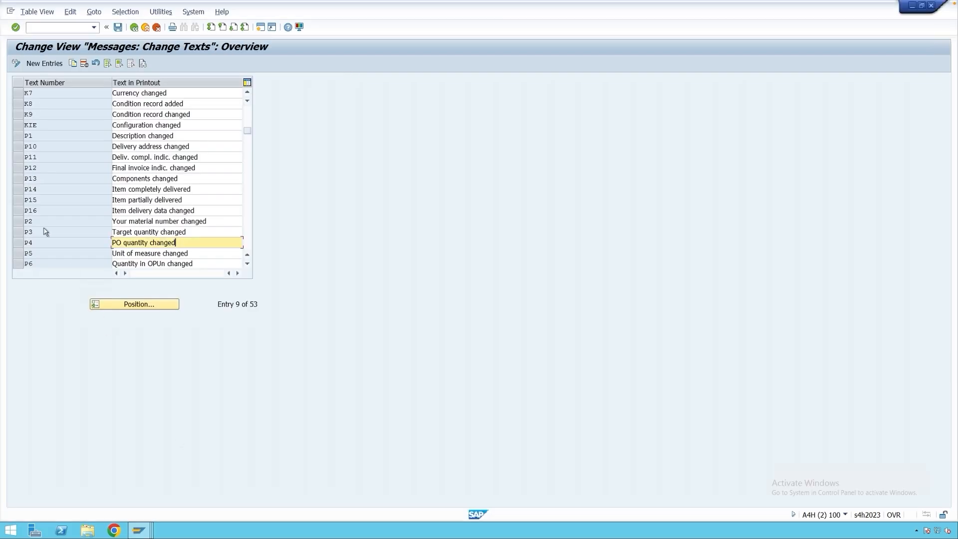
click(35, 243)
click(180, 243)
click(134, 27)
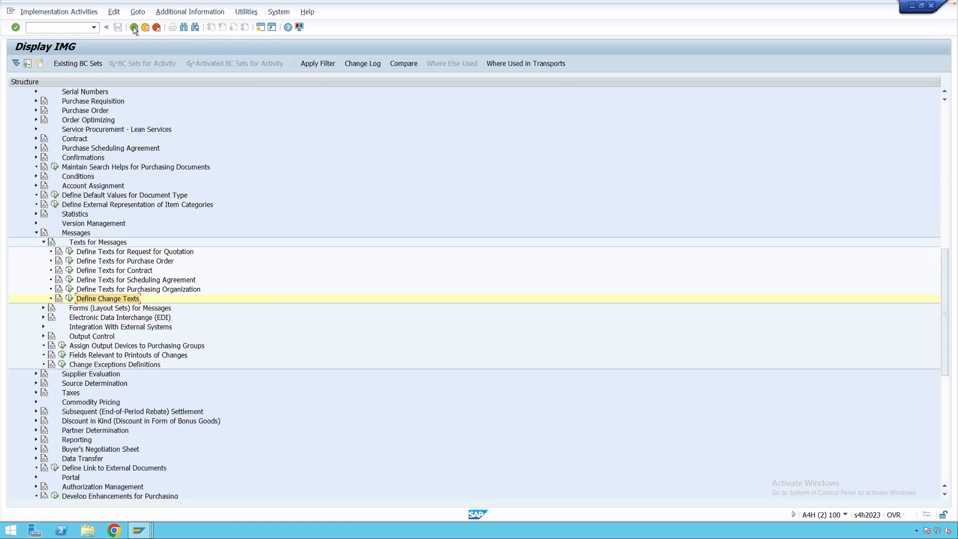
Reopen Fields Relevant to Printouts of Changes and recheck the text number and routine of the EKPO MENGE entry.
click(83, 357)
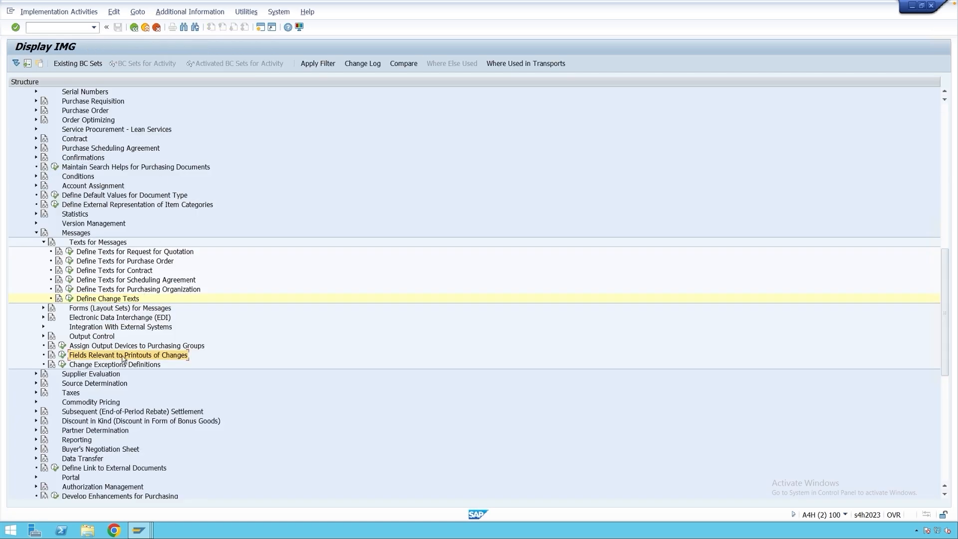
click(62, 356)
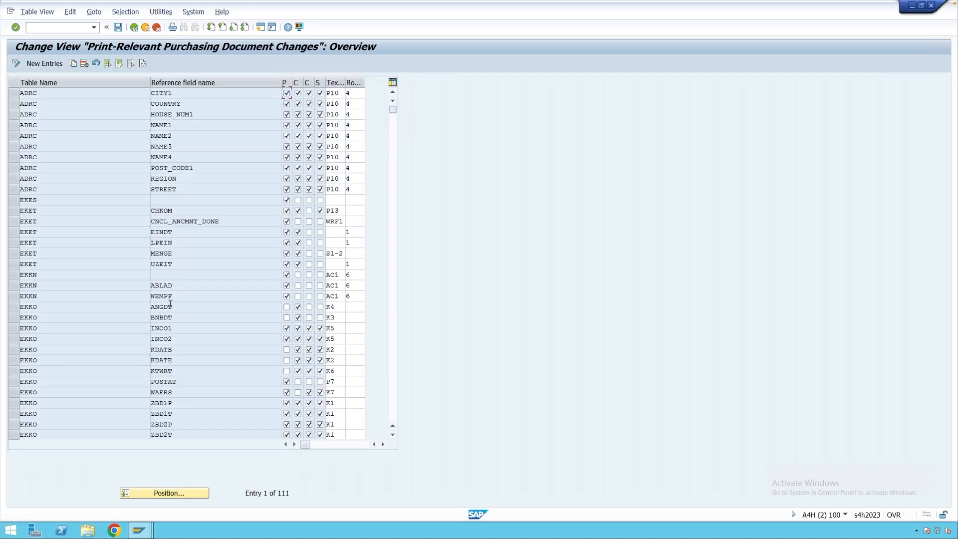
scroll(171, 331, down, 8)
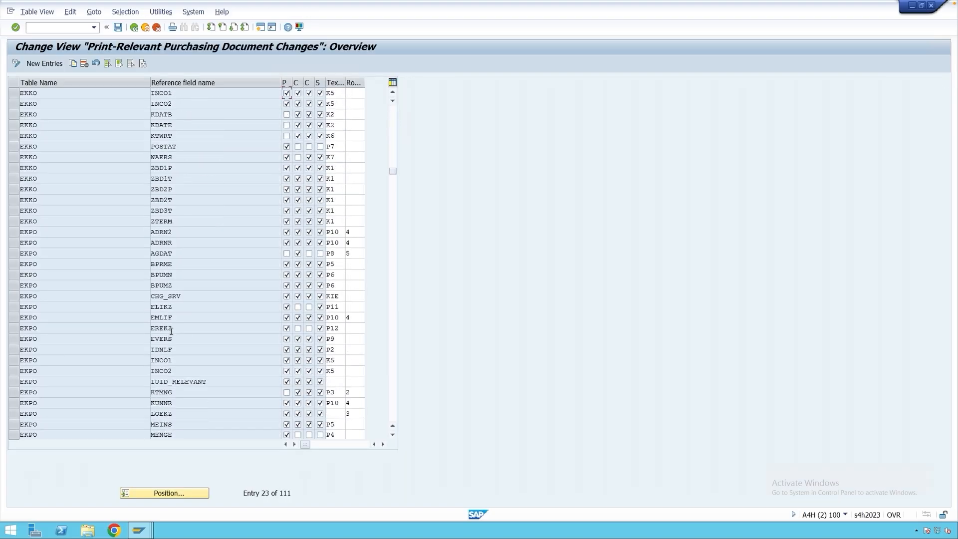
scroll(171, 333, down, 3)
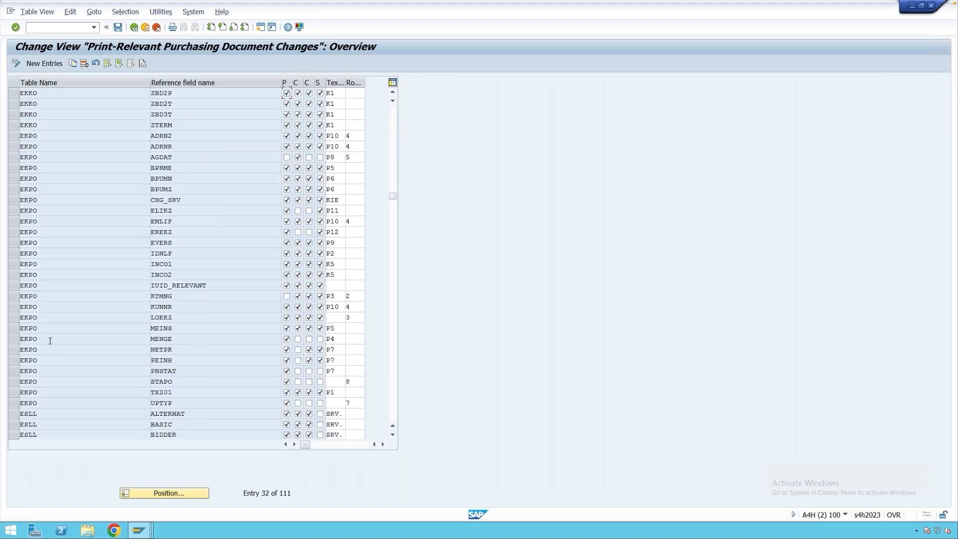
double_click(183, 338)
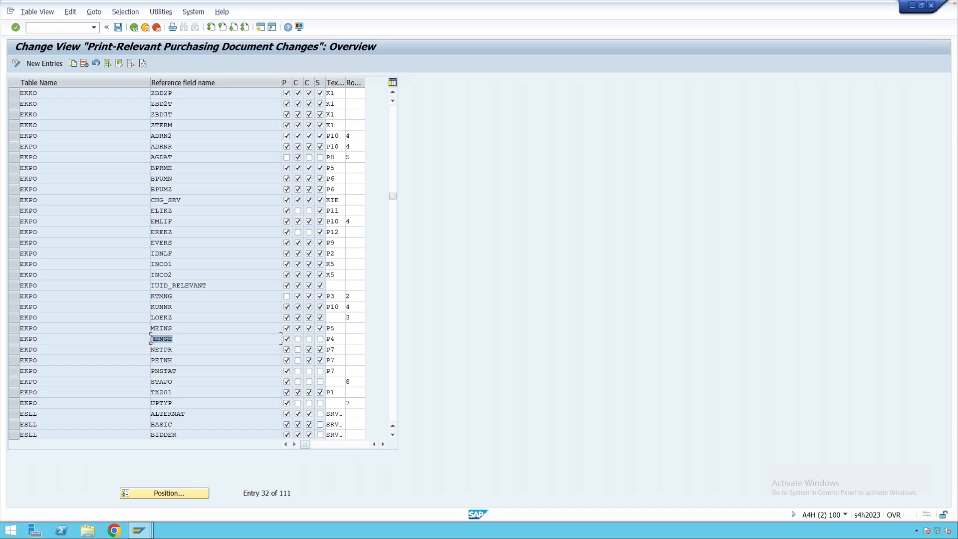
double_click(336, 339)
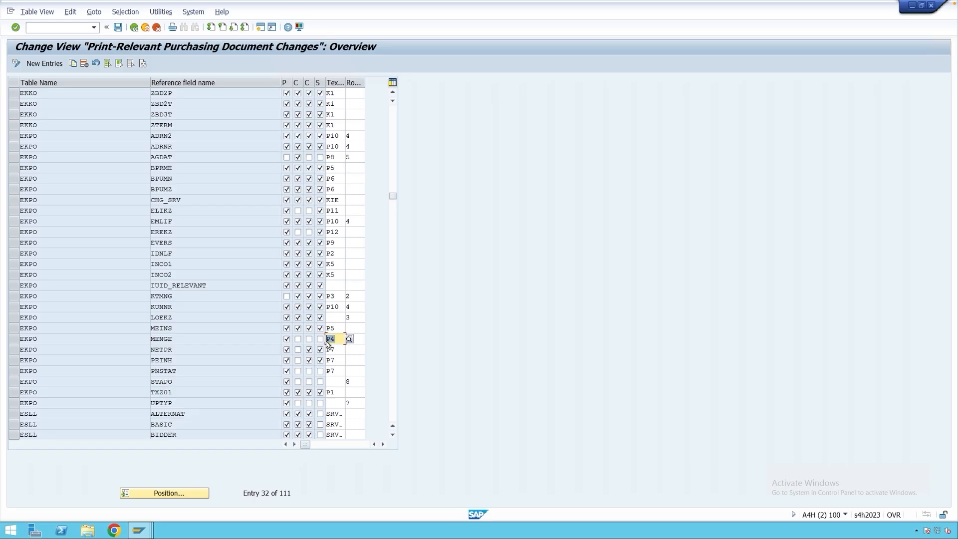
click(337, 340)
click(359, 340)
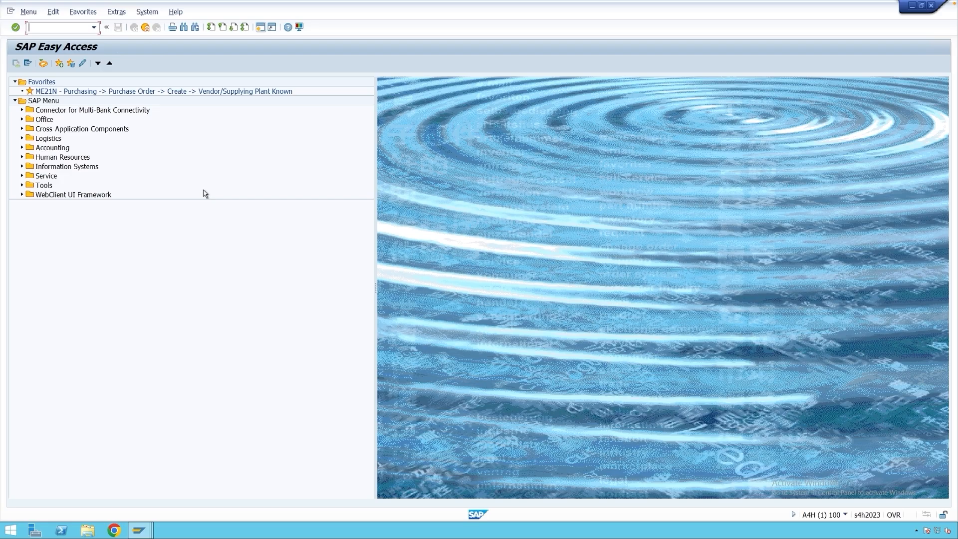
Display the NEU condition records in MN06 by the Document Type key combination for purchasing document type NB.
text(mn06)
key(Return)
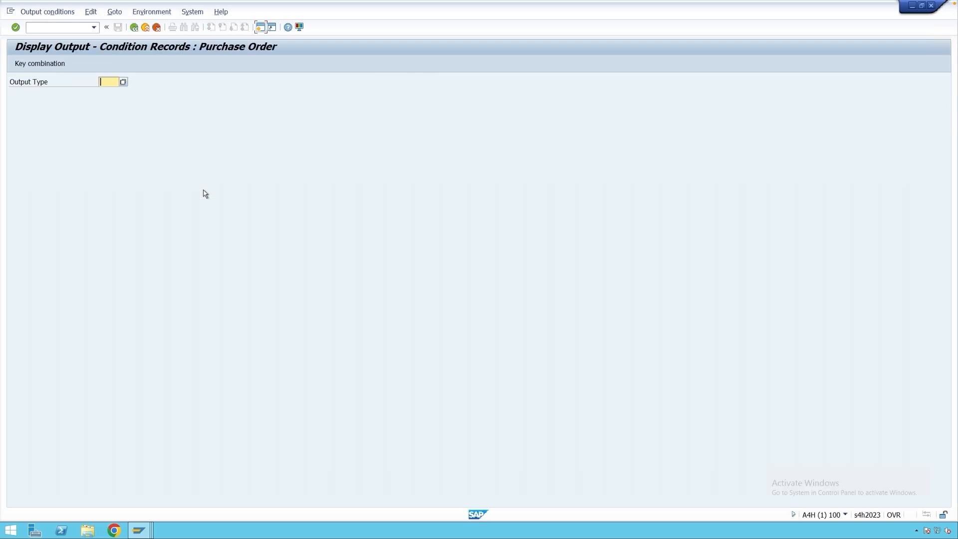
text(NEU)
key(Return)
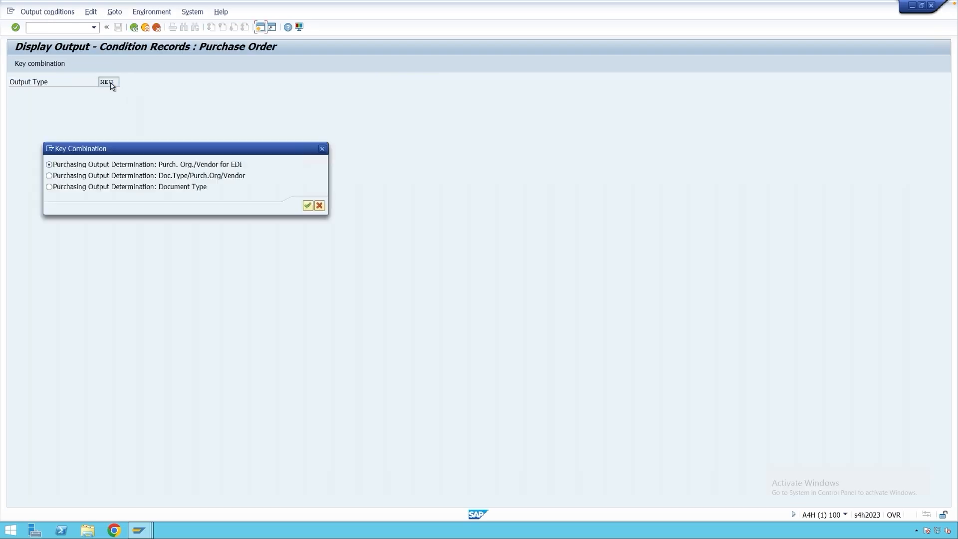
double_click(105, 190)
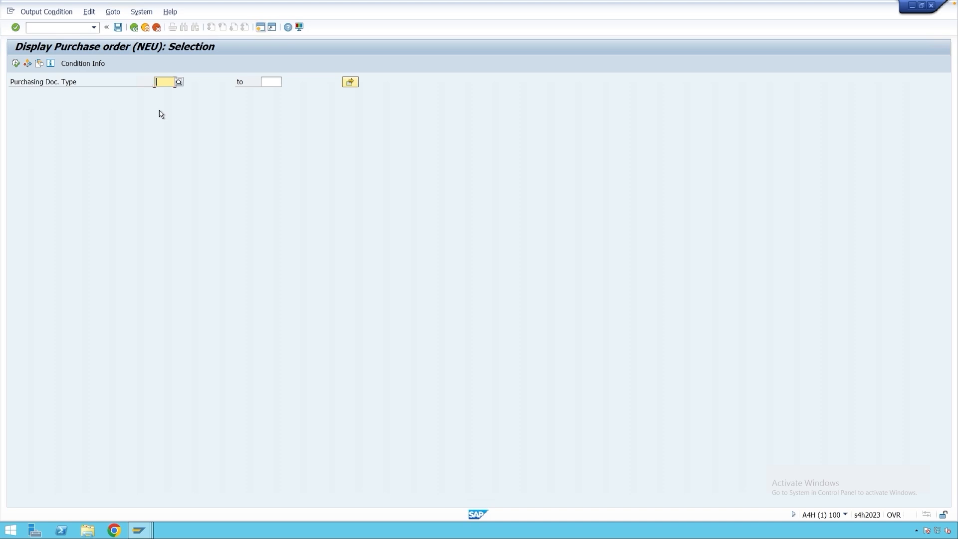
text(NB)
click(16, 63)
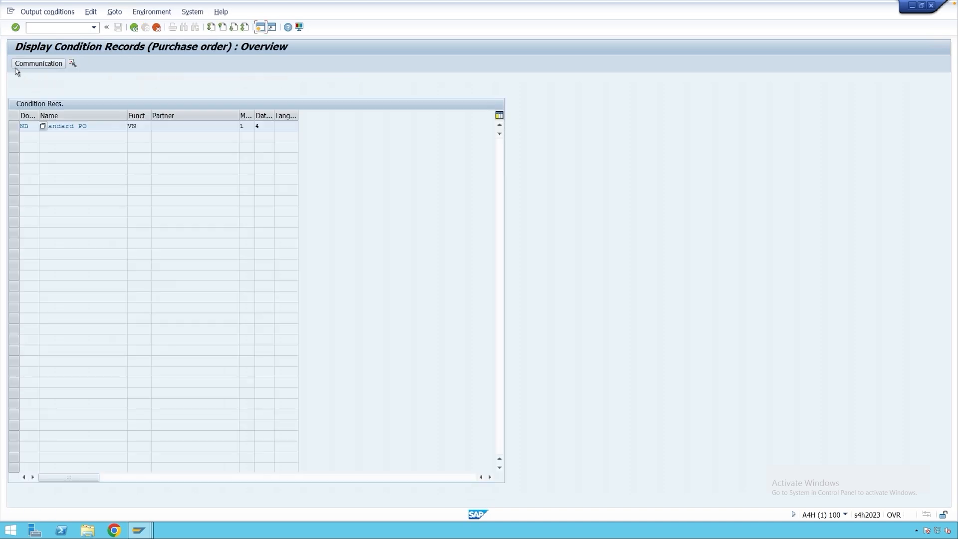
Open the communication details of the NB condition record and check its output device.
click(16, 126)
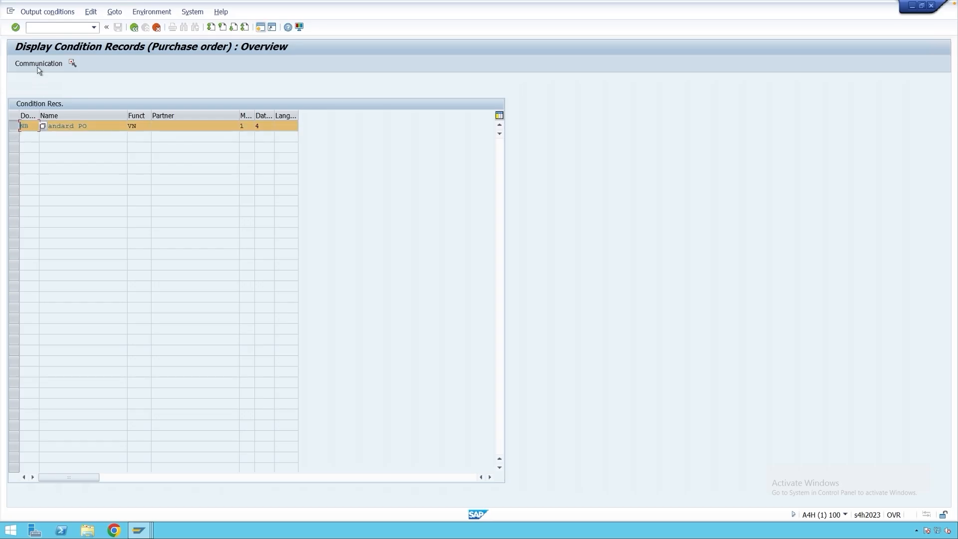
click(39, 66)
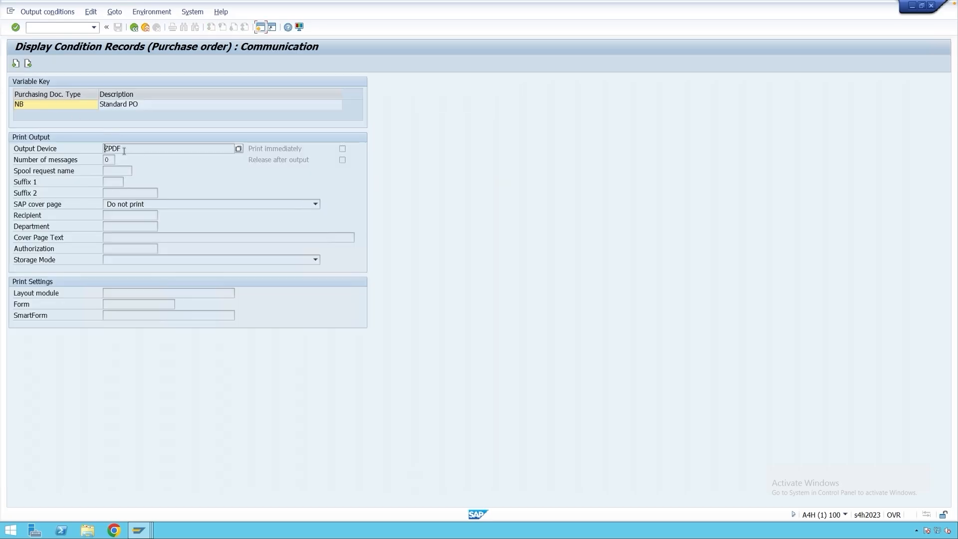
double_click(105, 150)
click(123, 151)
Compare the NEU change message's logical destination, shown through ME23N in a new session, with the condition record's output device.
click(260, 27)
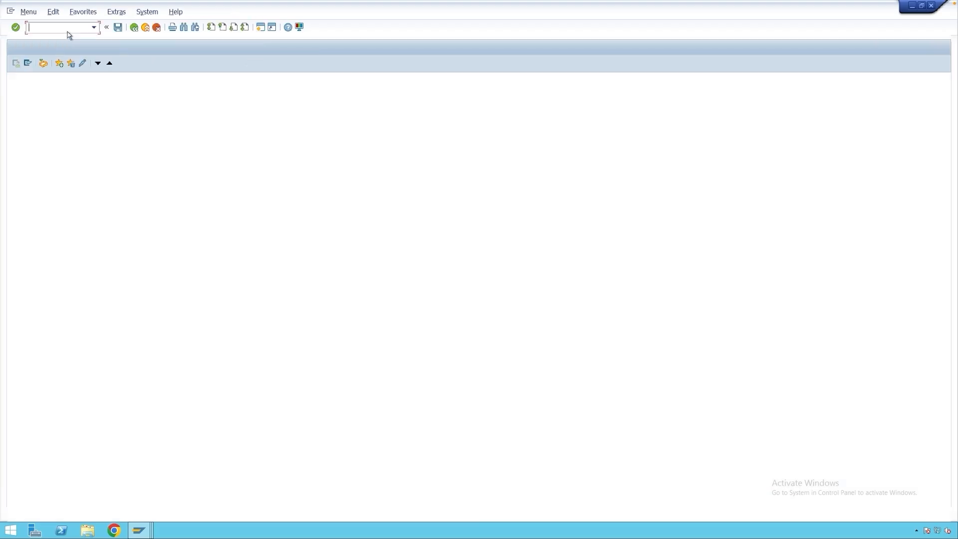
text(me23n)
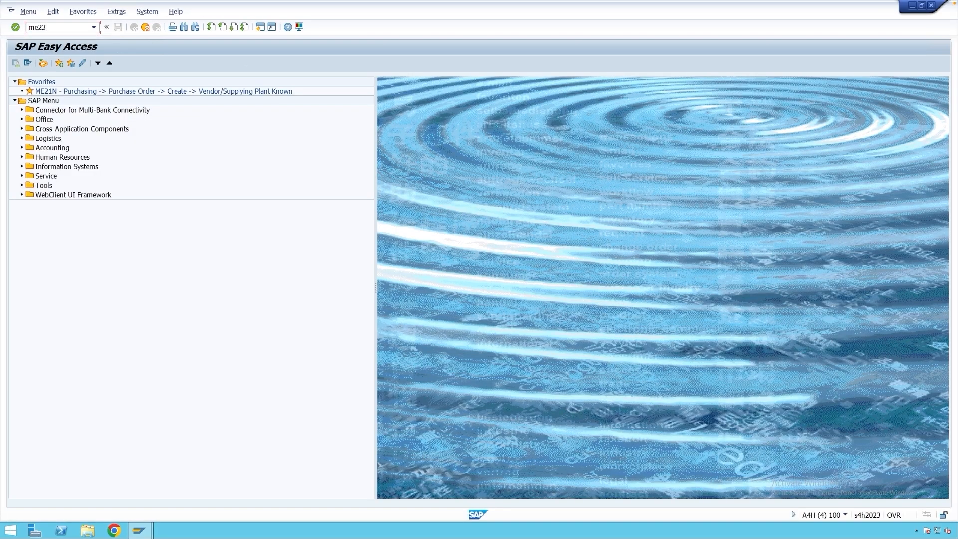
key(Return)
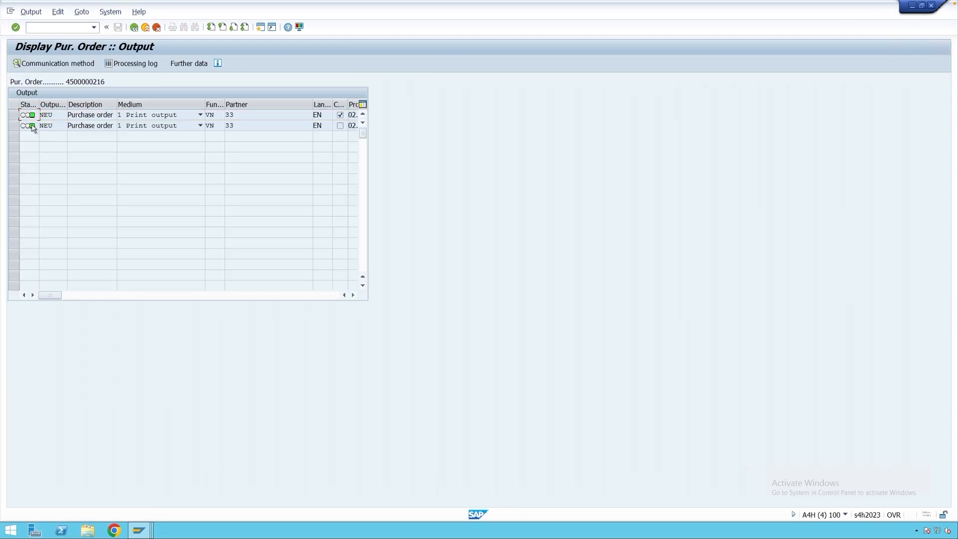
click(13, 114)
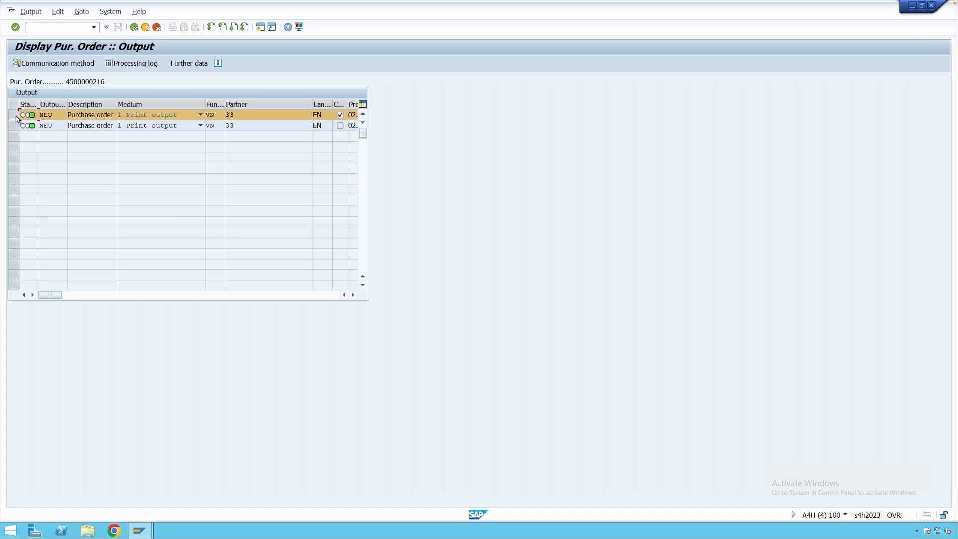
click(47, 67)
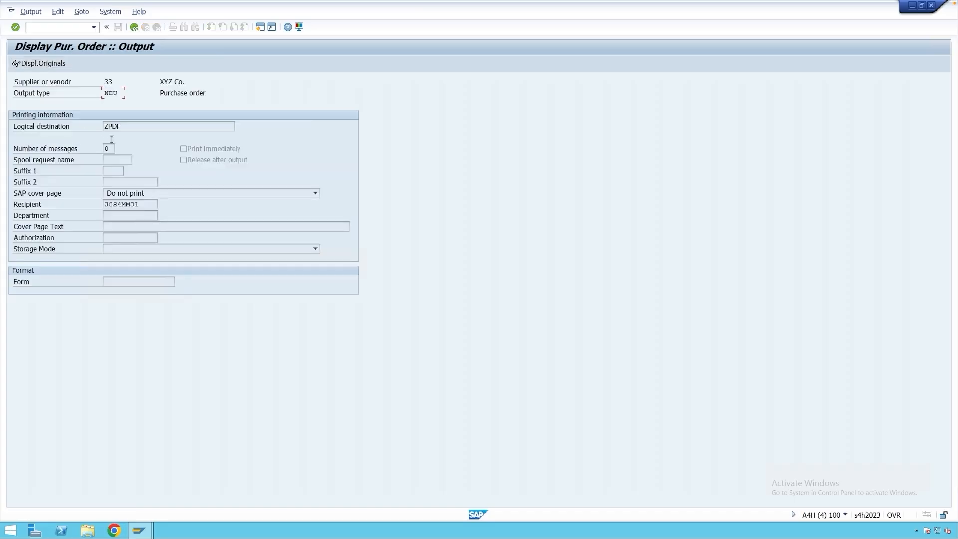
drag(119, 127, 102, 129)
drag(119, 93, 105, 95)
click(142, 529)
click(172, 498)
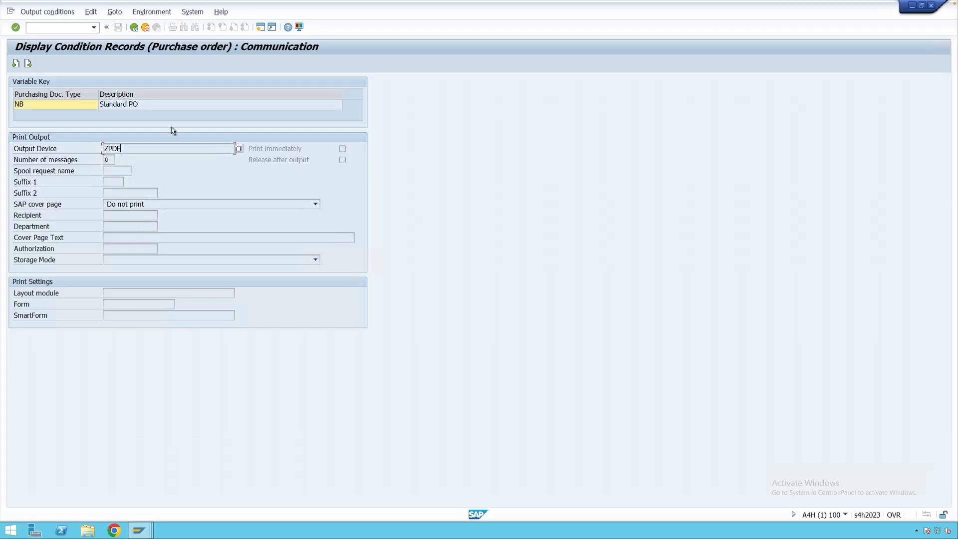
Open the NEU condition records for purchasing document type NB in MN05, using the Document Type key combination.
click(146, 28)
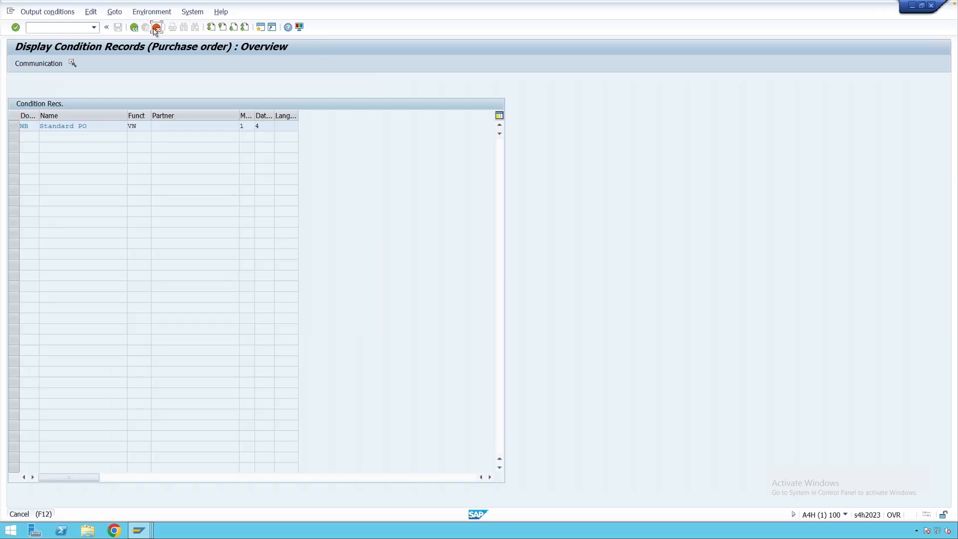
click(156, 27)
text(mn05)
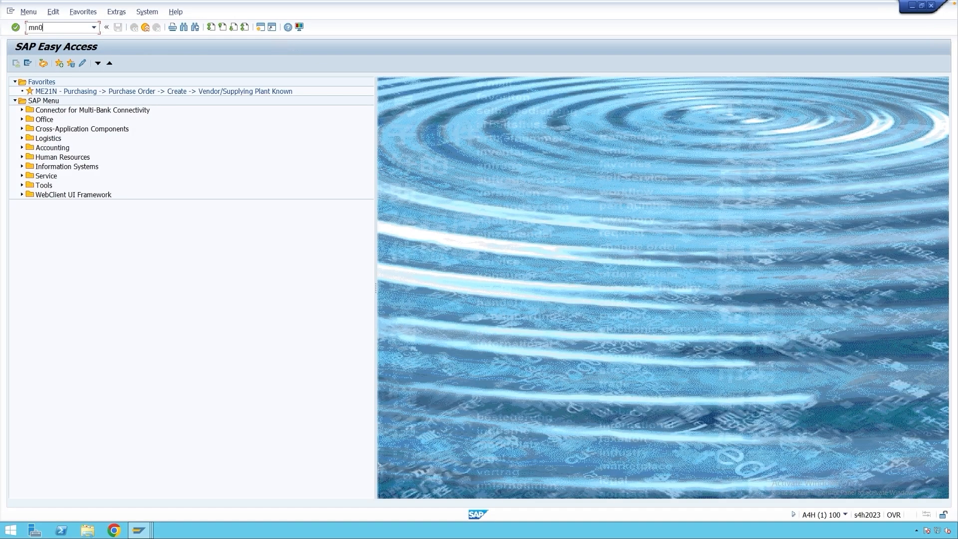
key(Return)
key(Return)
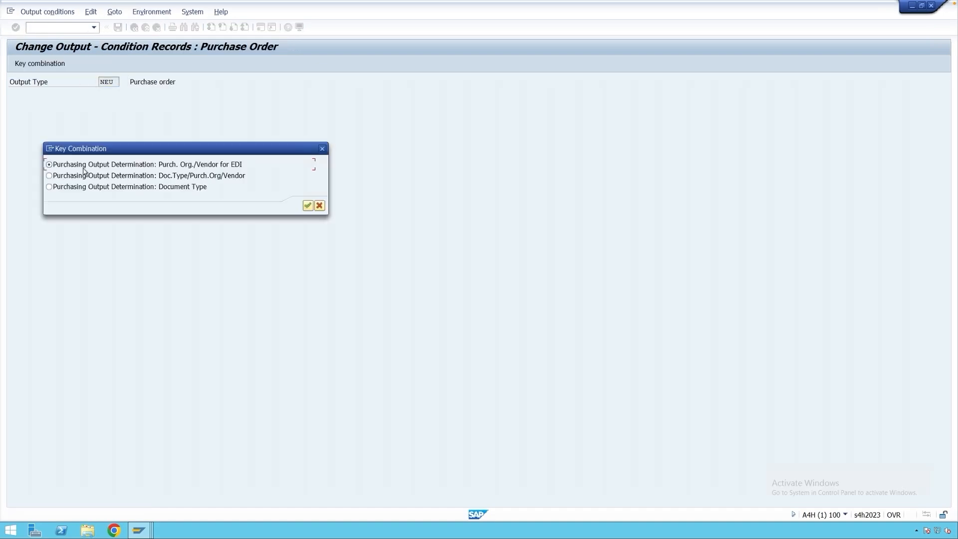
click(79, 188)
key(Return)
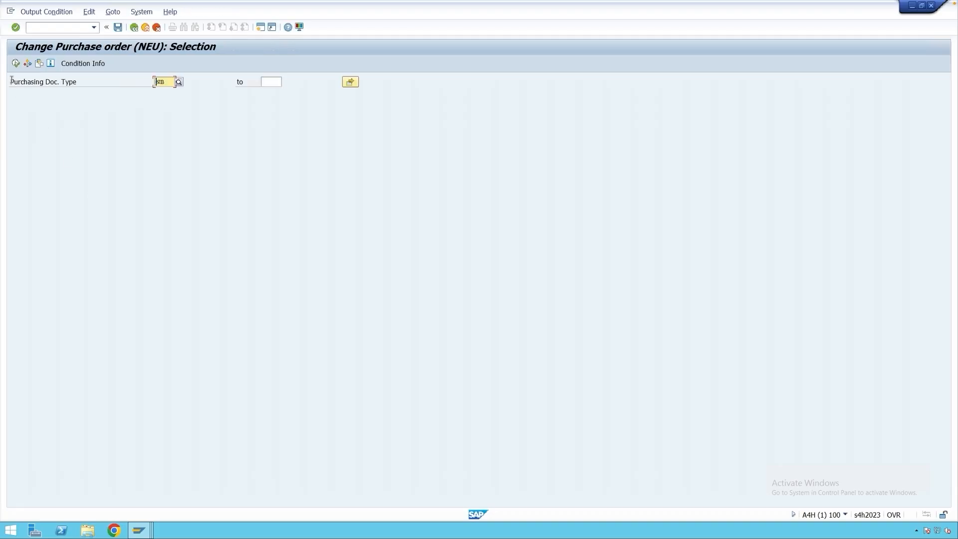
click(14, 63)
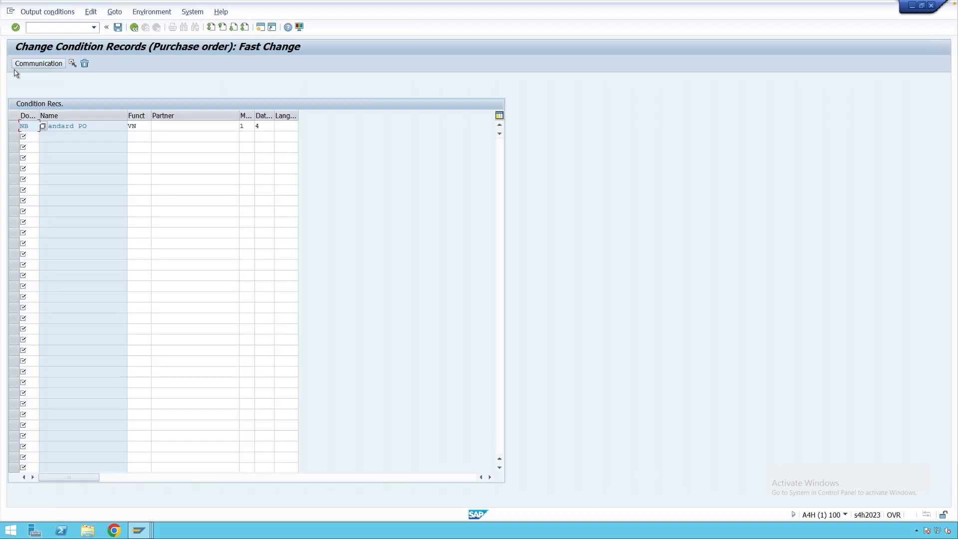
Clear the output device in the NB condition record's communication details and save the record.
click(14, 126)
click(50, 65)
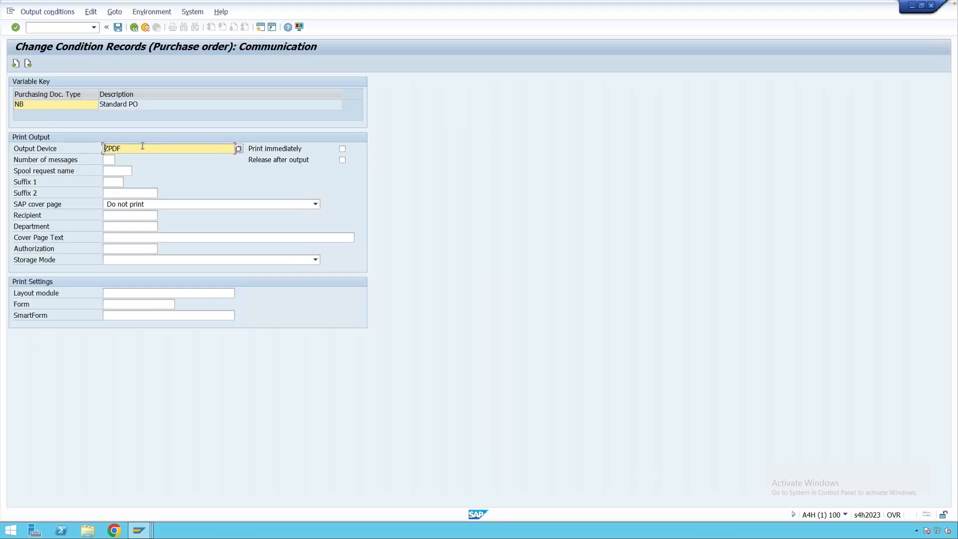
drag(122, 148, 92, 151)
key(BackSpace)
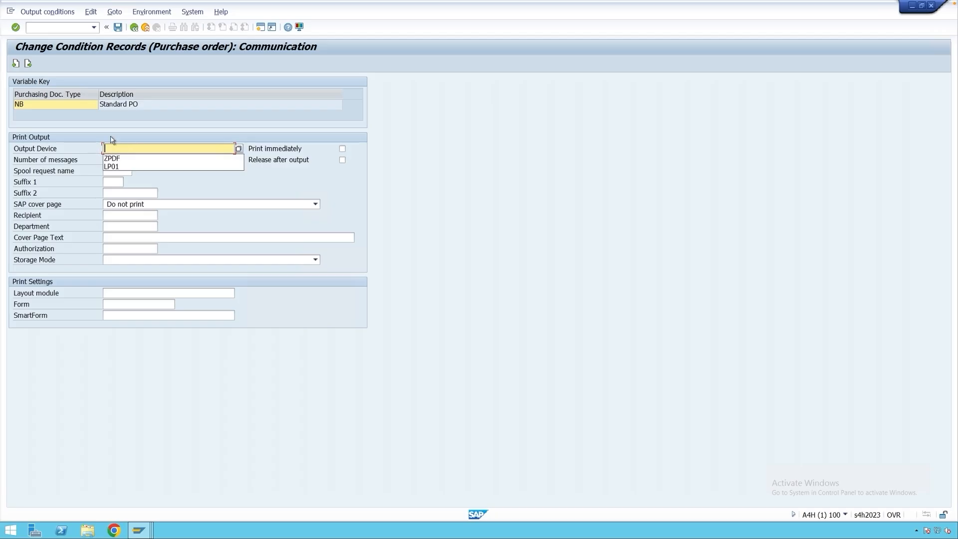
click(119, 27)
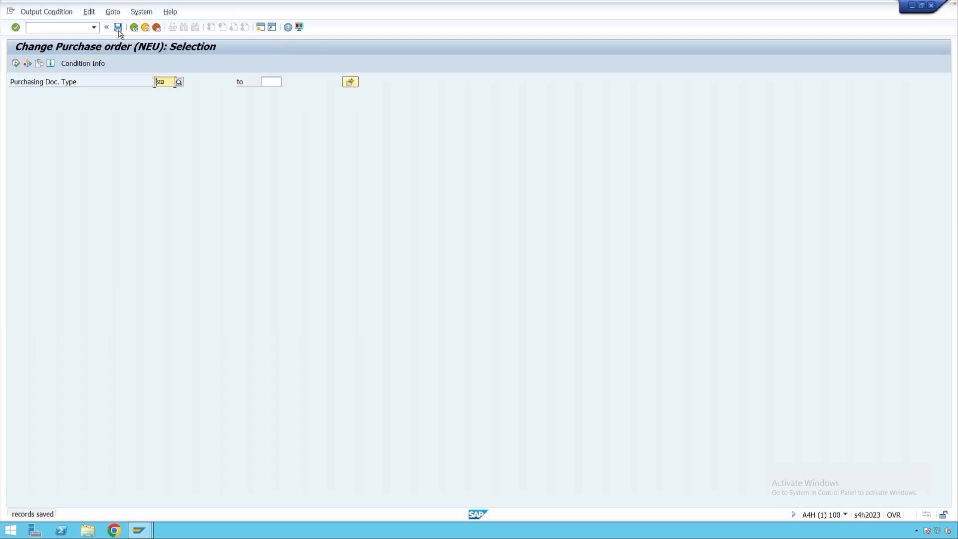
Start a new standard purchase order in ME21N with supplier 33 and company code M001.
click(134, 27)
text(me21)
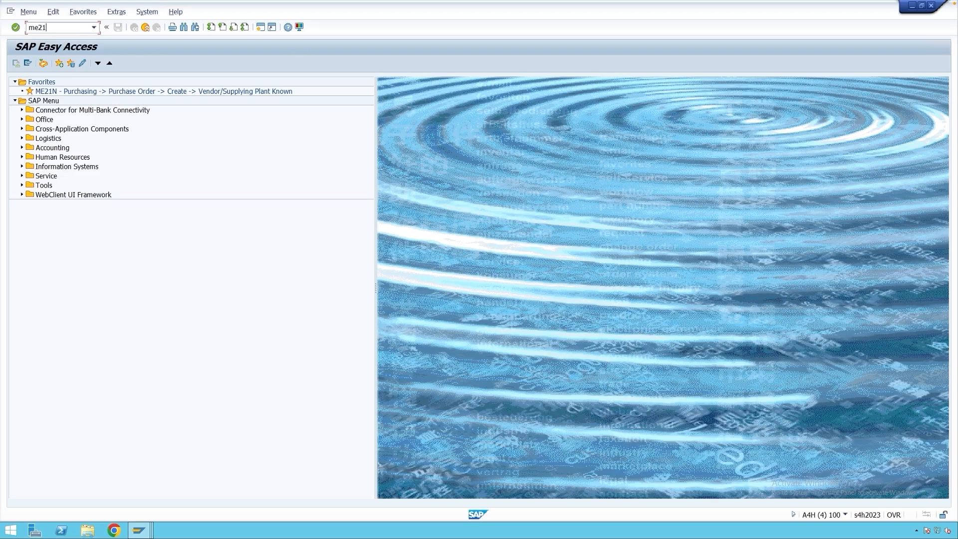
key(Return)
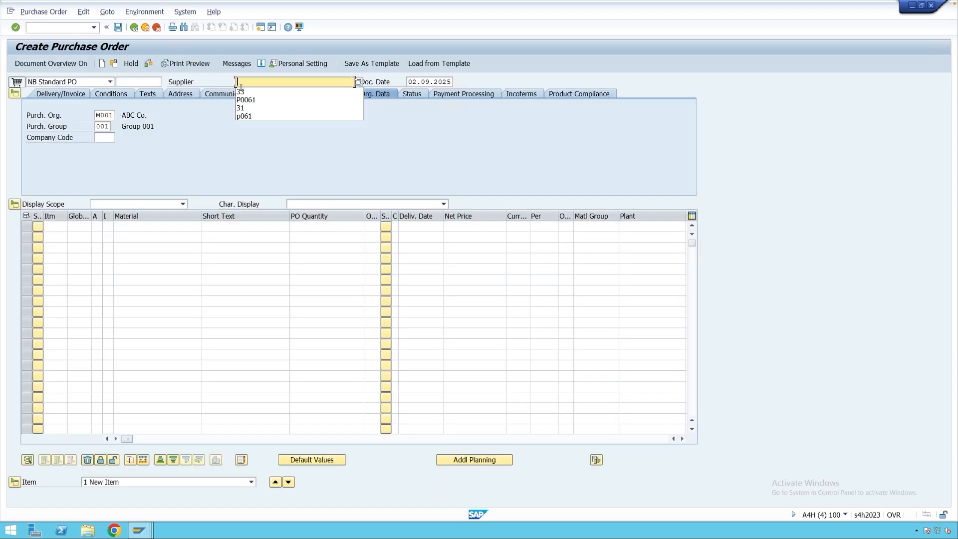
click(242, 91)
click(110, 139)
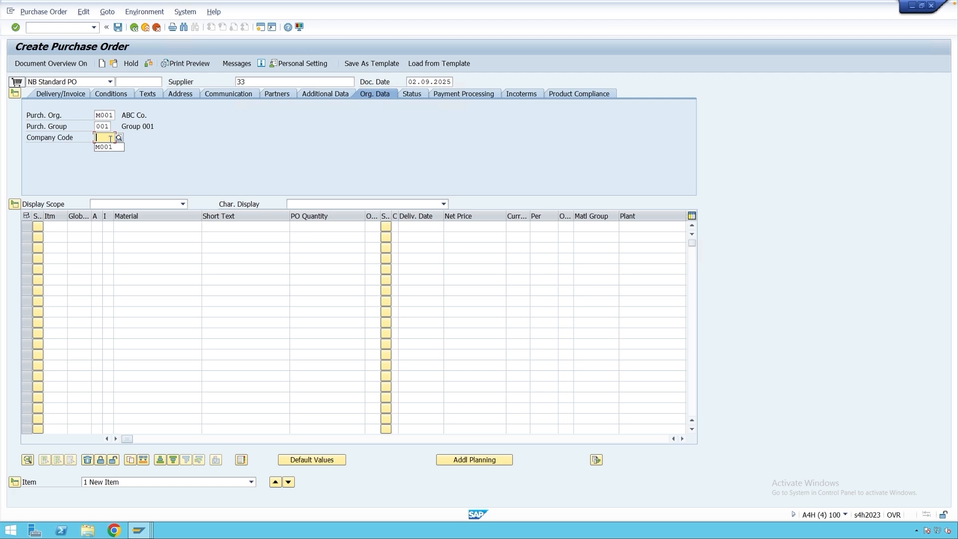
click(104, 148)
Enter an item for material 864 with quantity 10 and plant M001, and open the purchase order's output messages.
click(134, 226)
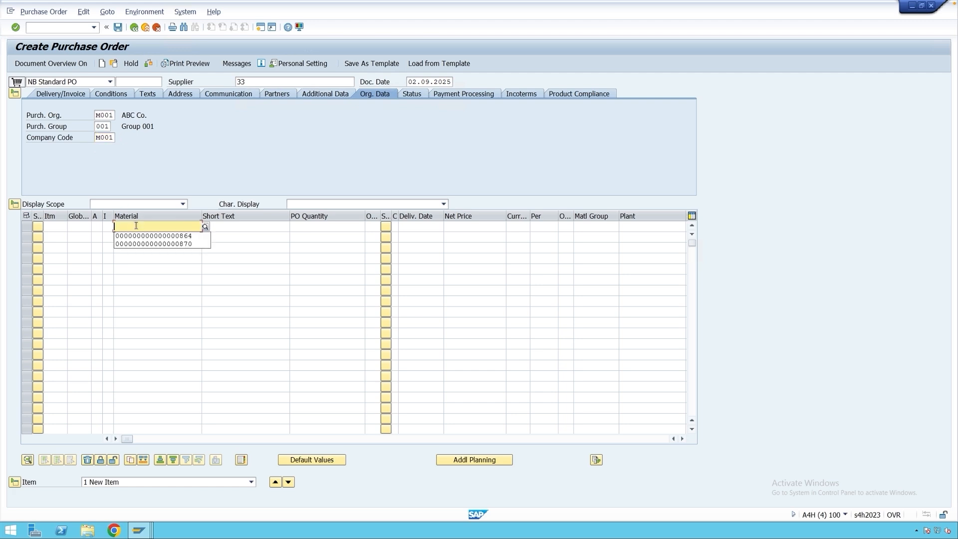
click(136, 237)
click(317, 227)
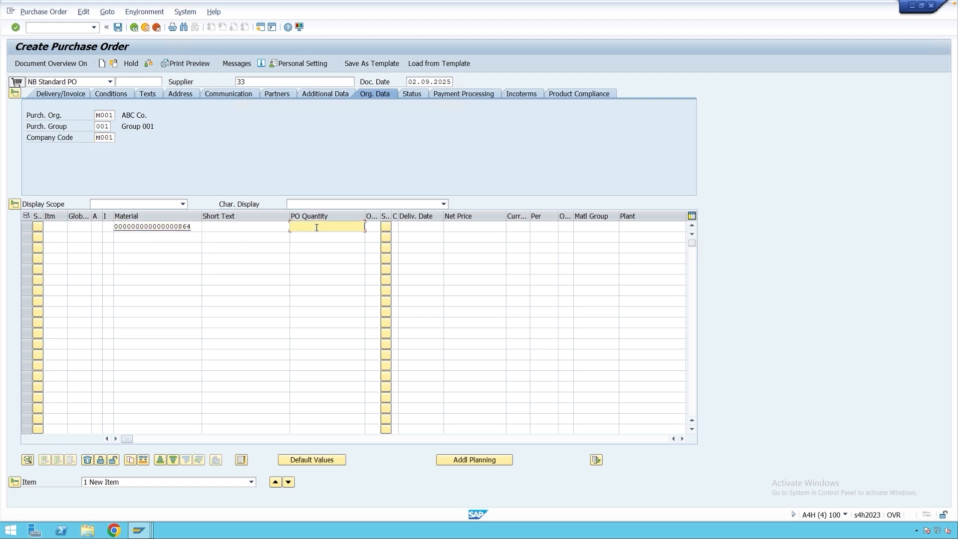
text(10)
click(661, 228)
click(656, 236)
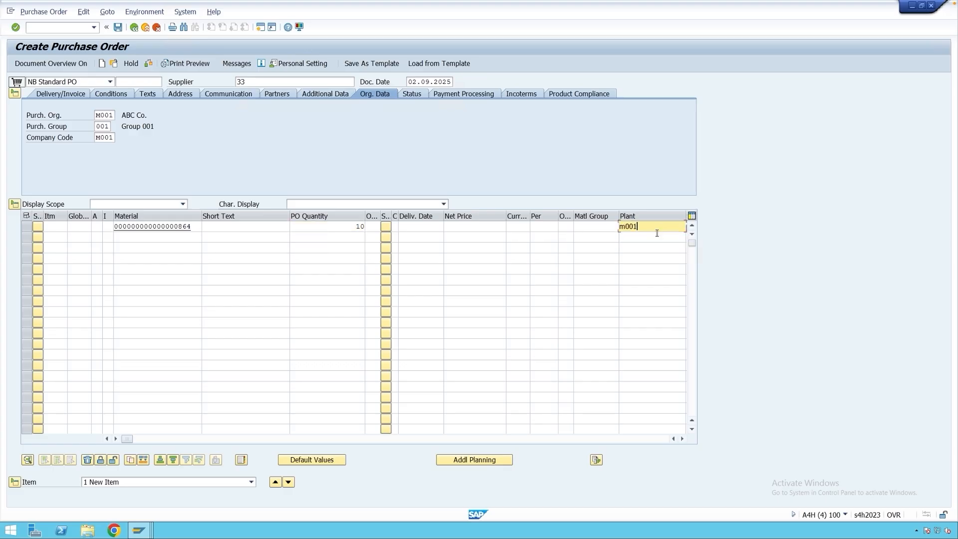
key(Return)
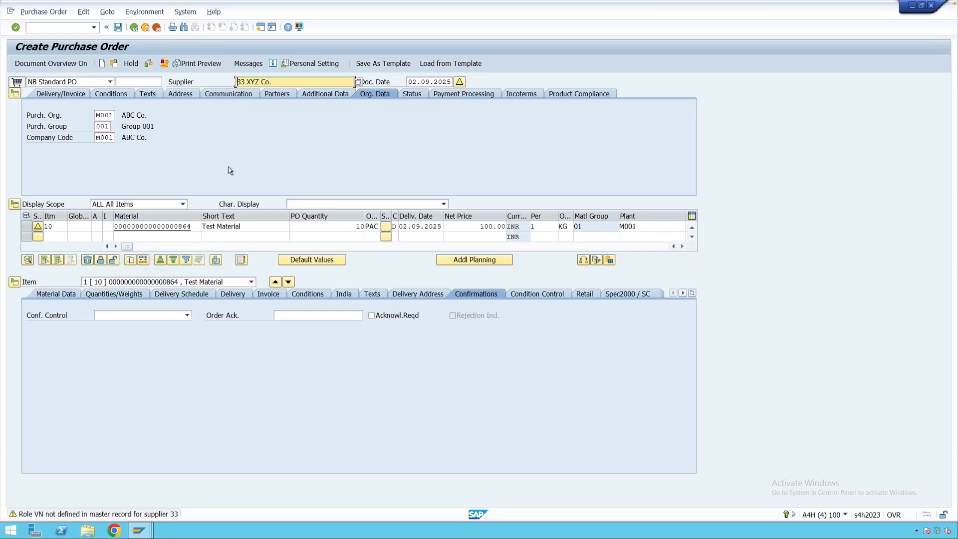
click(250, 64)
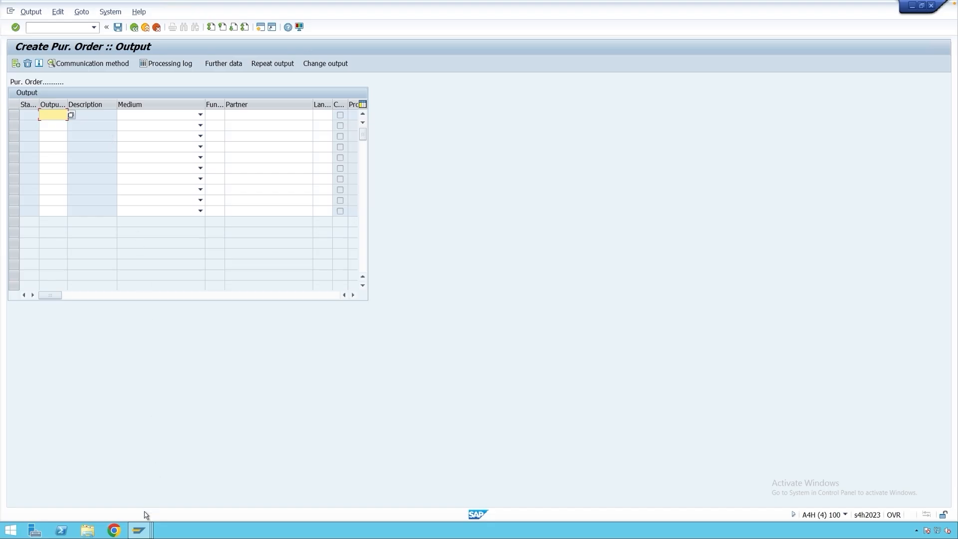
Check the print parameter of output type NEU in Maintain Message Types for PO.
click(141, 529)
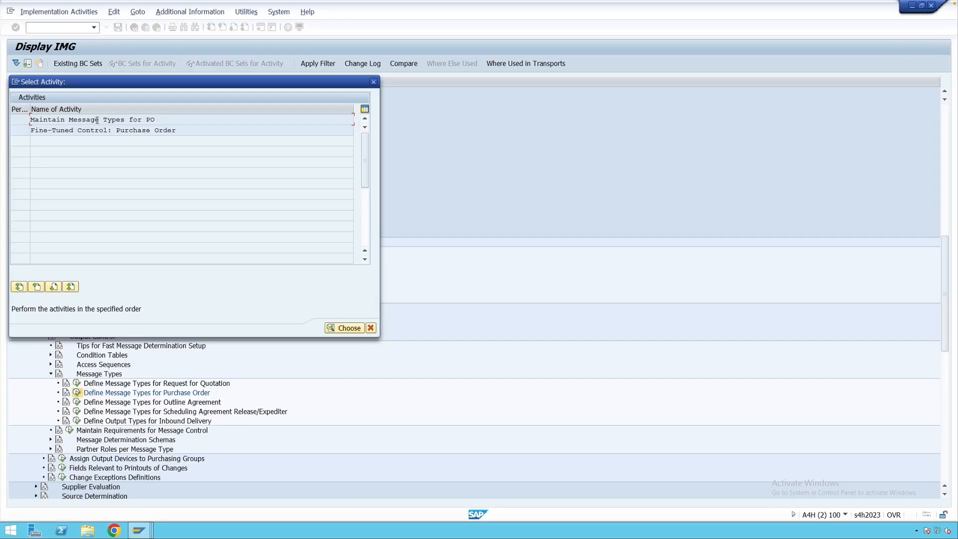
double_click(101, 120)
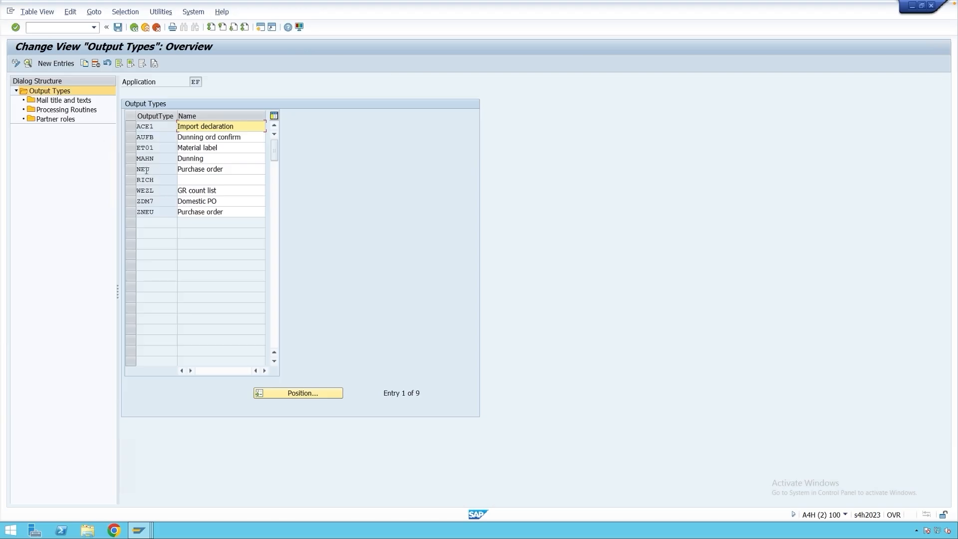
double_click(147, 170)
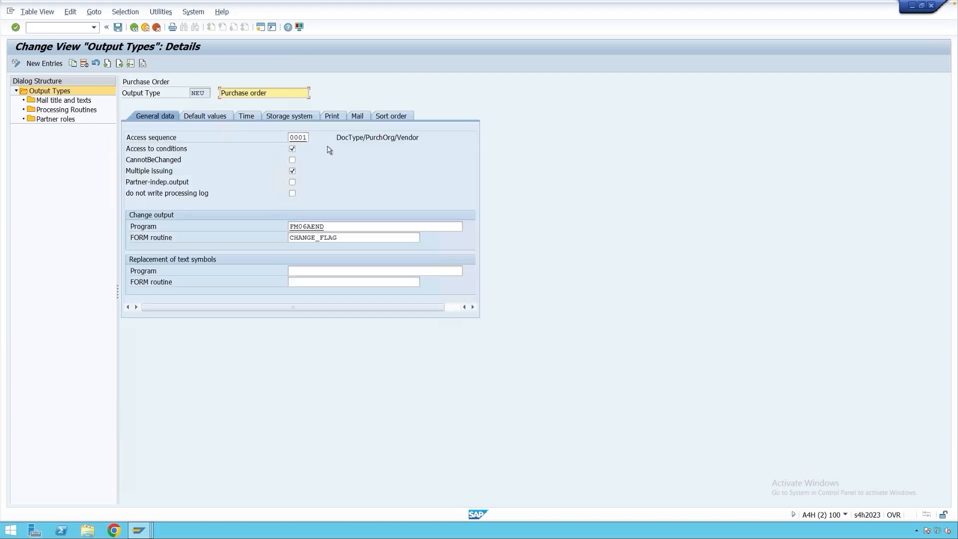
click(332, 117)
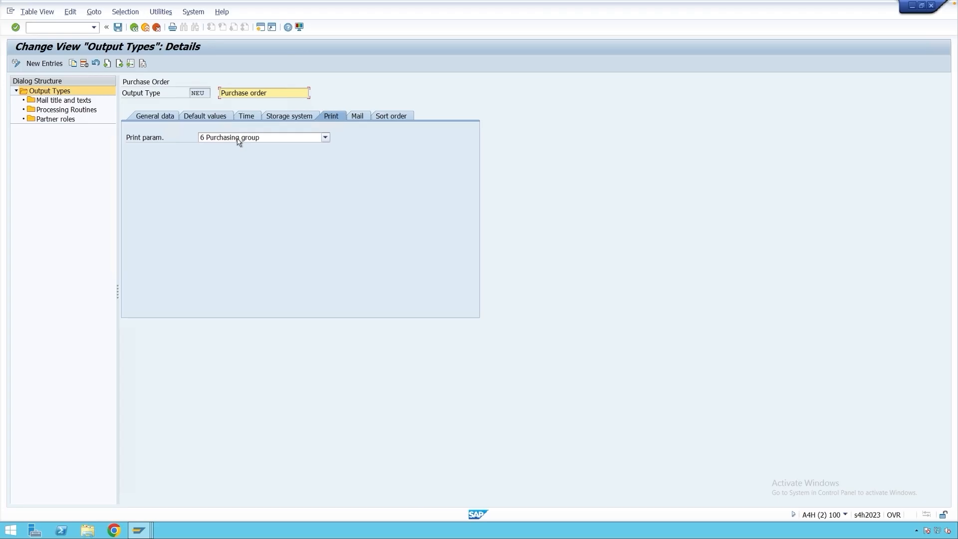
click(206, 94)
drag(205, 94, 192, 97)
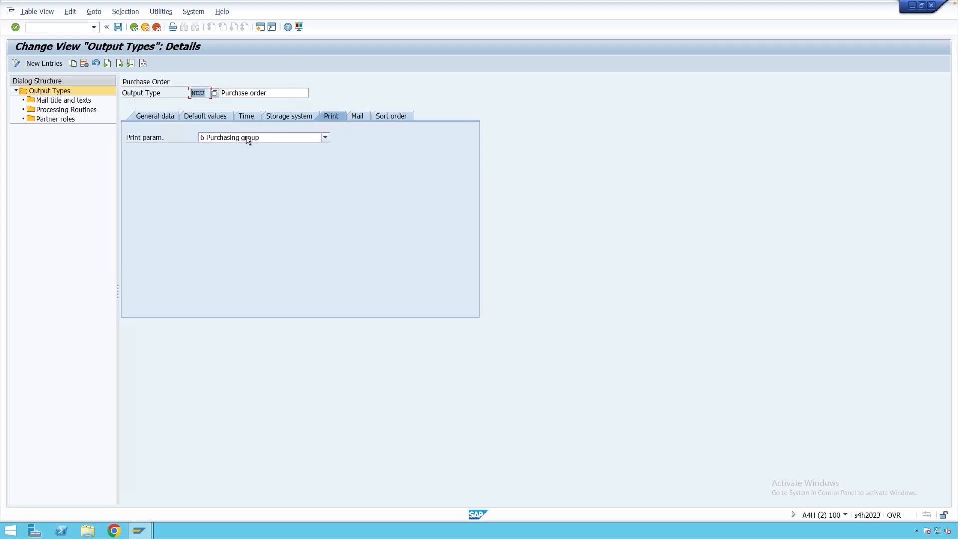
click(146, 28)
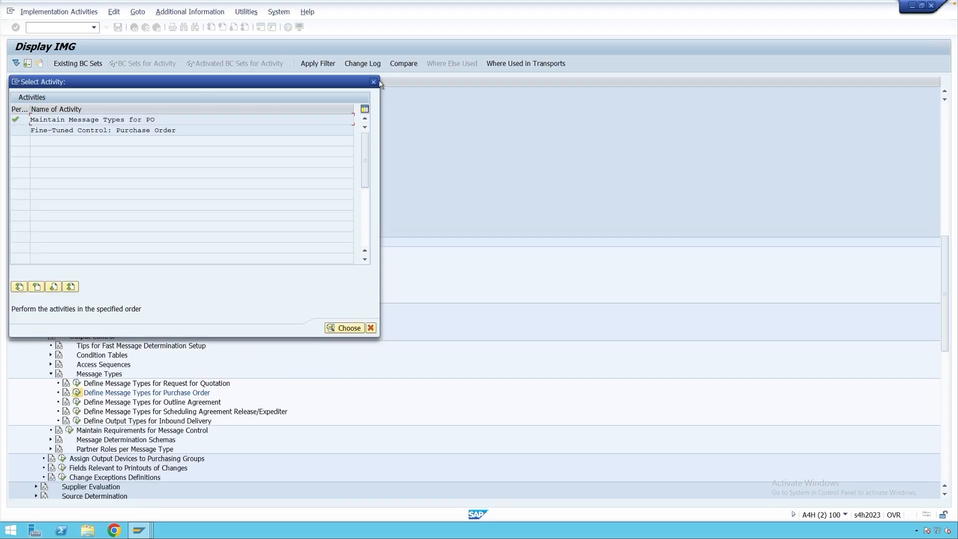
click(374, 82)
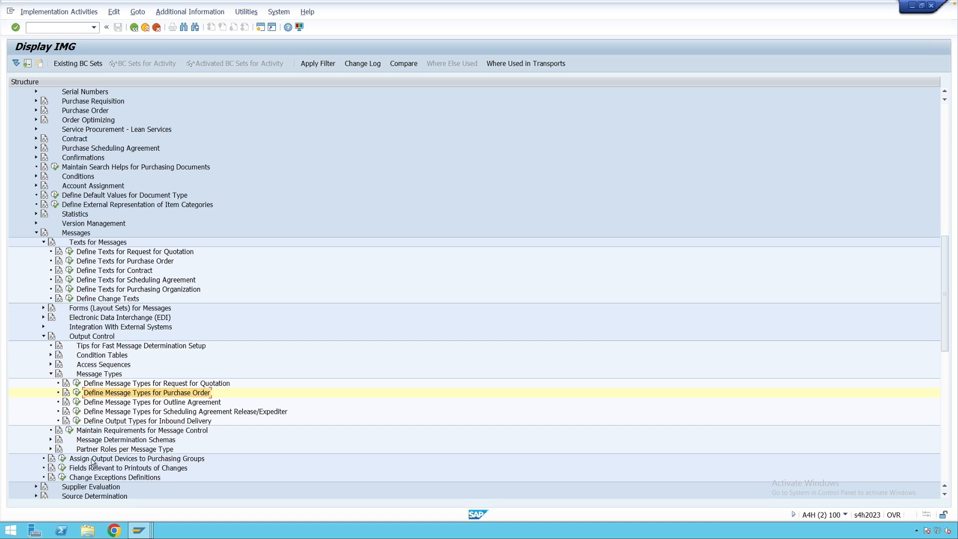
Open Assign Output Devices to Purchasing Groups and check which purchasing group the new purchase order uses.
click(63, 459)
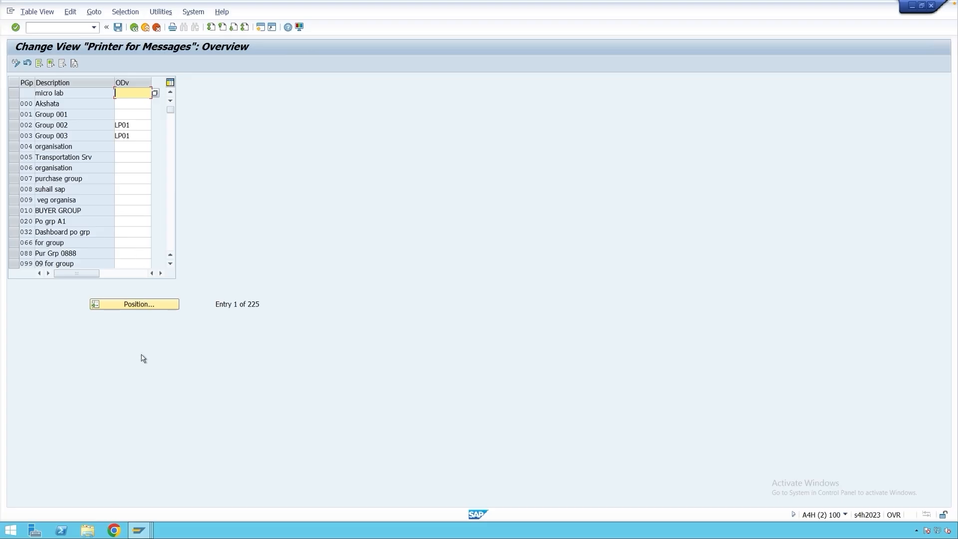
click(140, 530)
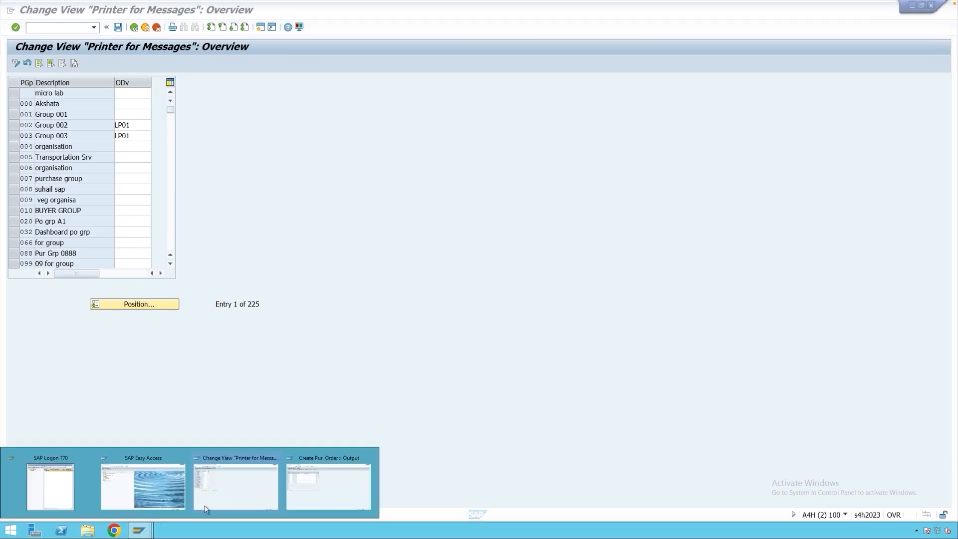
click(297, 490)
click(133, 27)
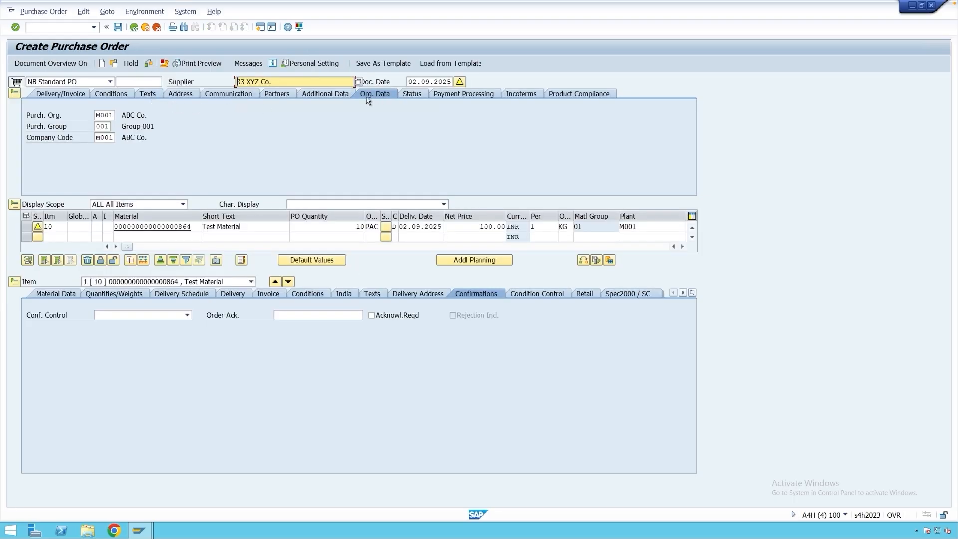
drag(108, 128, 96, 127)
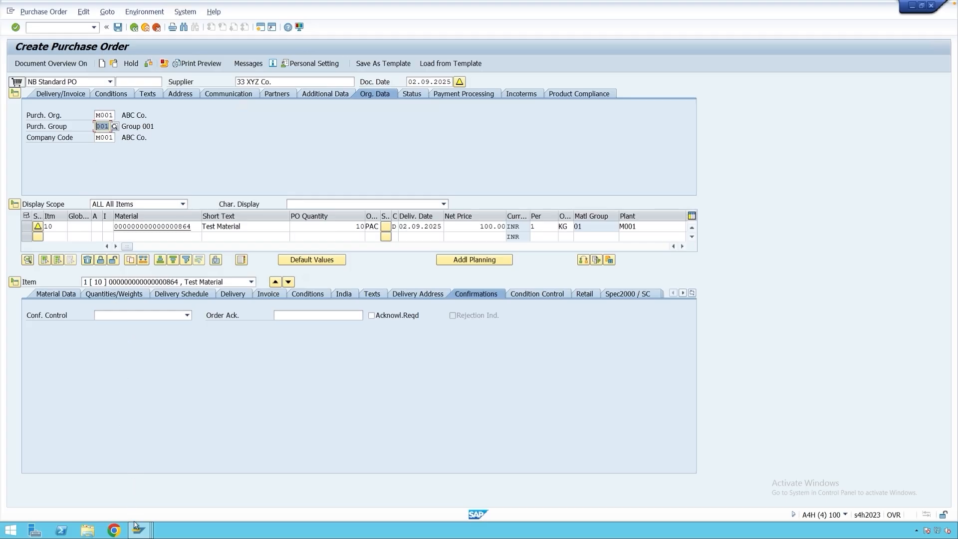
Assign output device LP01 to purchasing group 001 and save the printer assignment.
mouse_move(135, 528)
click(219, 489)
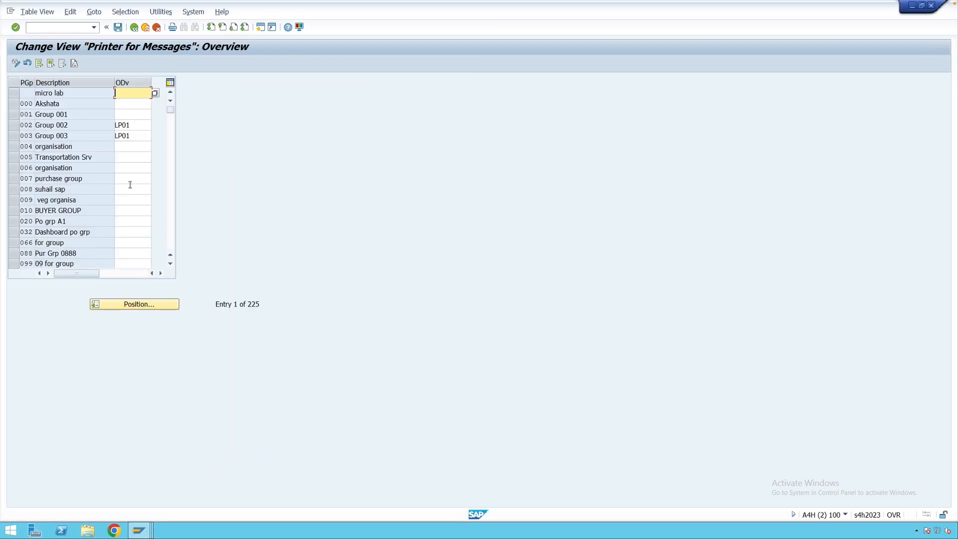
click(134, 114)
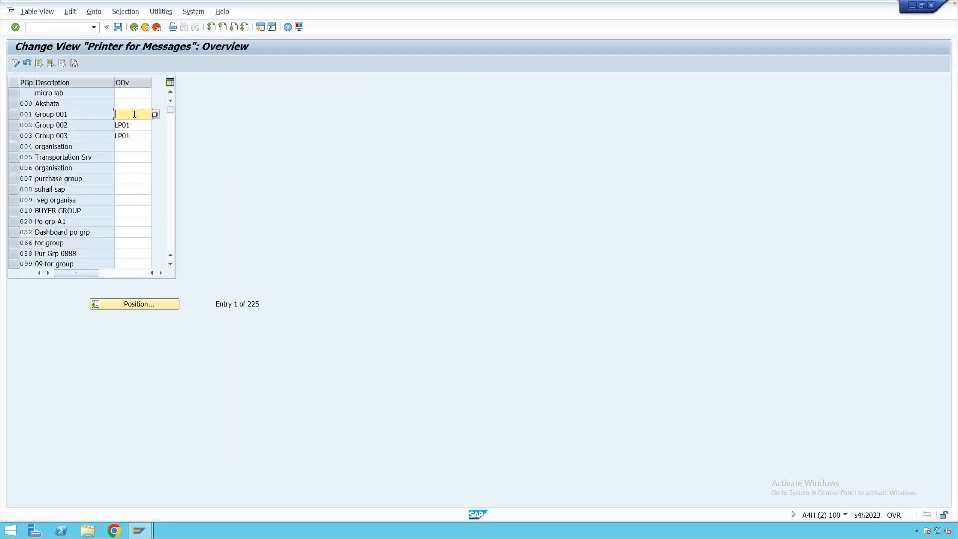
text(LP01)
click(118, 27)
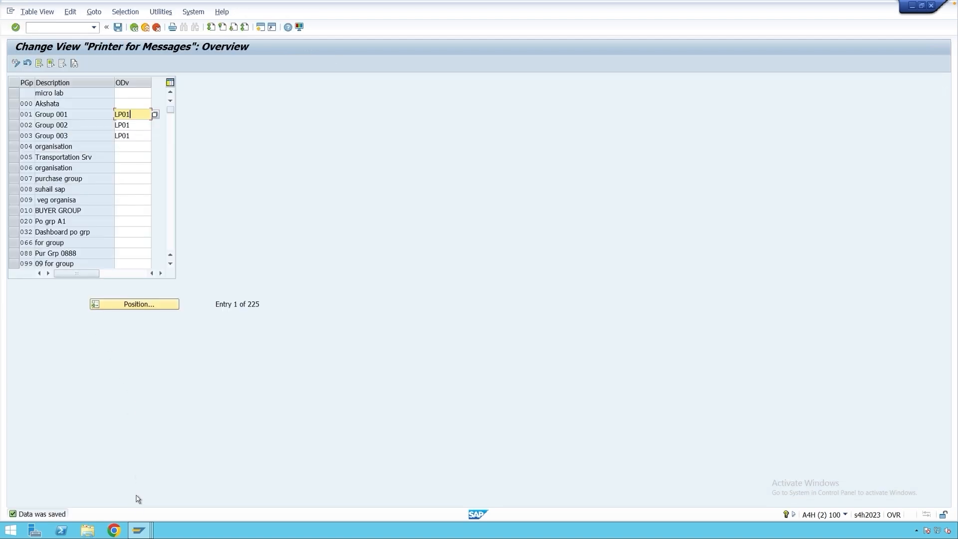
Compare the logical destination of the new purchase order's NEU message with purchasing group 001's output device.
click(138, 530)
click(328, 487)
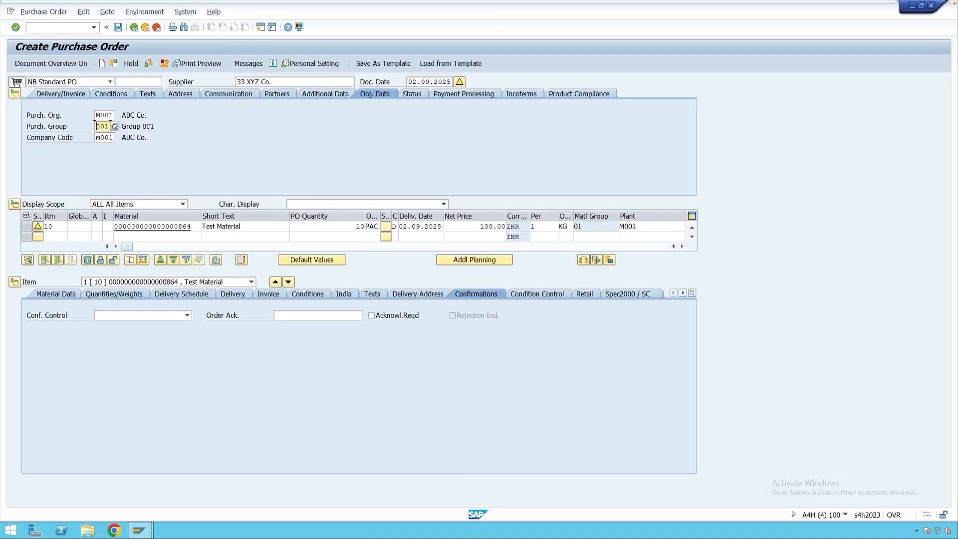
click(247, 64)
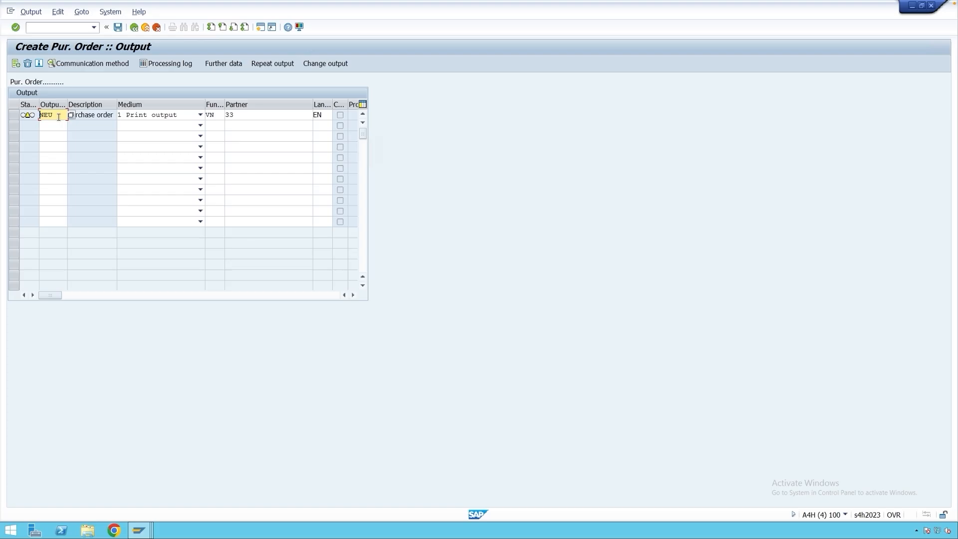
drag(58, 117, 39, 116)
click(14, 116)
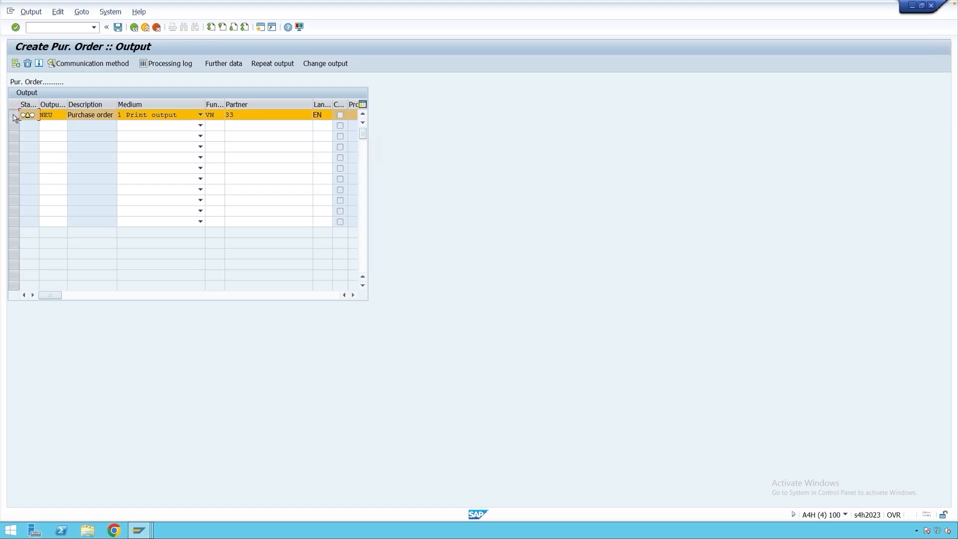
click(79, 69)
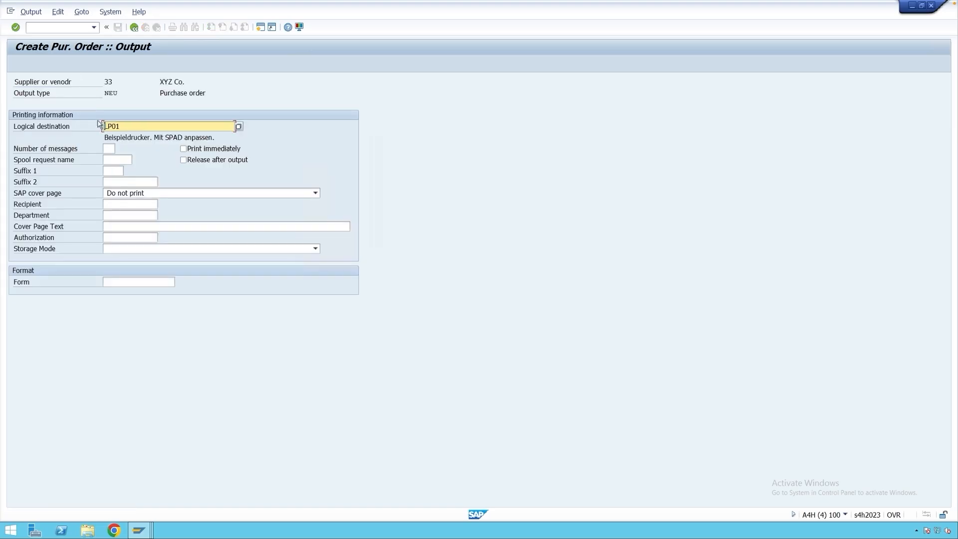
drag(121, 127, 104, 126)
click(139, 530)
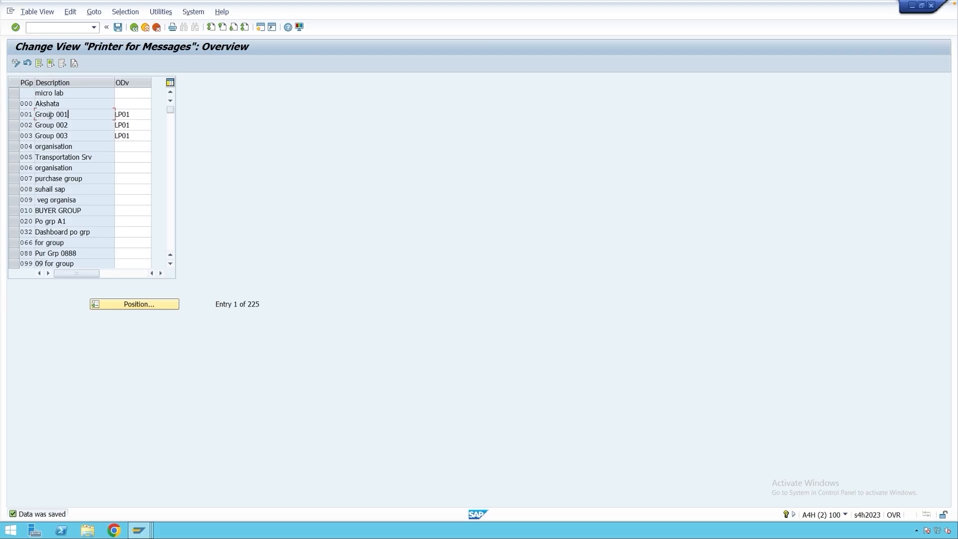
Recheck purchasing group 001's output device against the output type and logical destination in the new purchase order's print details.
drag(137, 115, 114, 115)
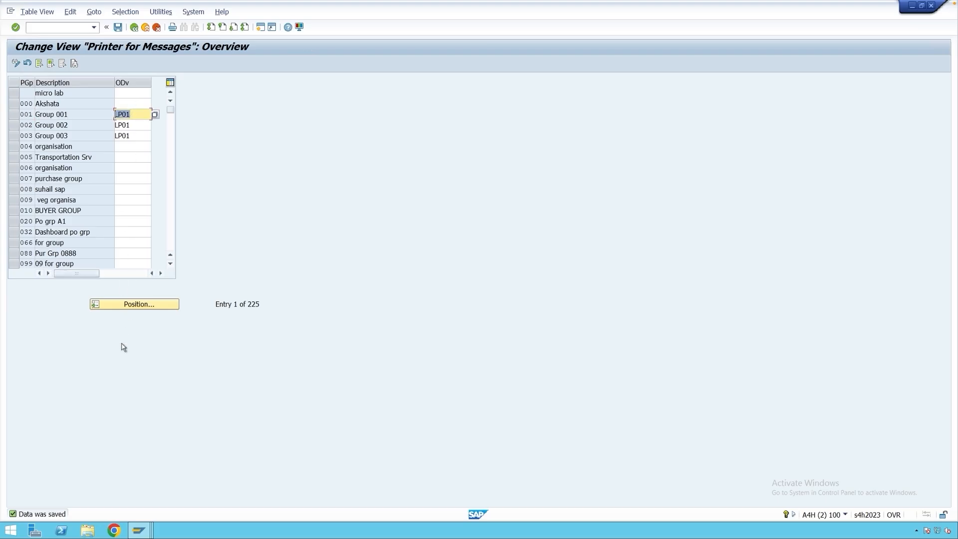
click(142, 530)
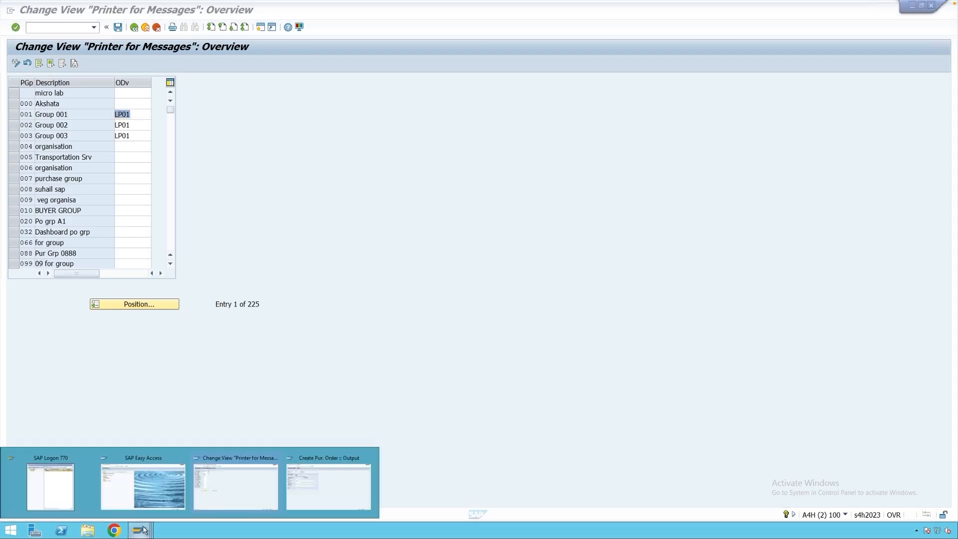
click(300, 488)
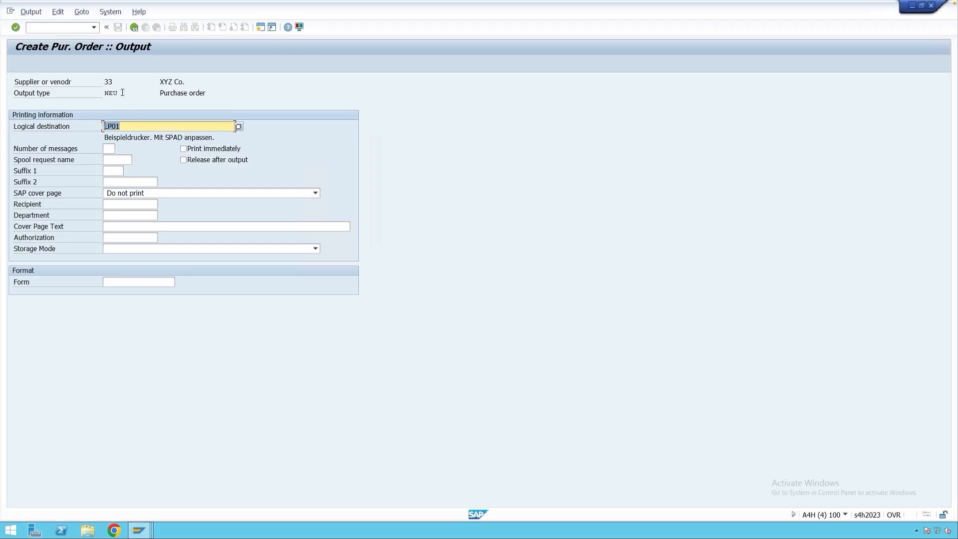
drag(122, 93, 104, 94)
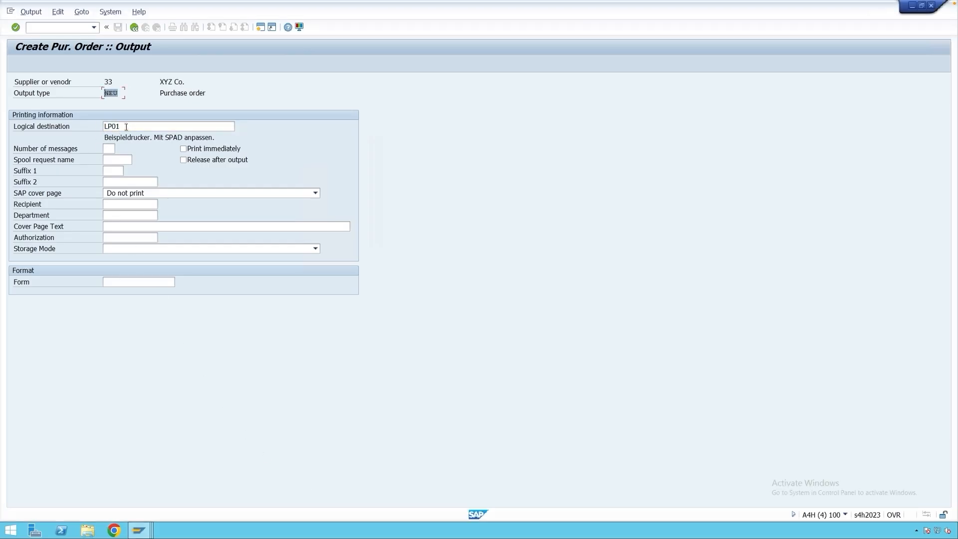
drag(121, 126, 104, 126)
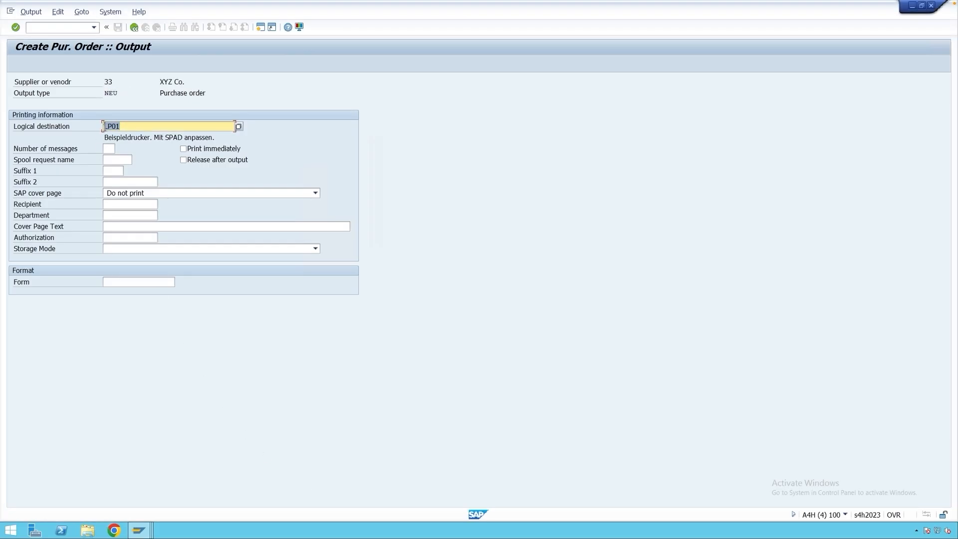
Return from the output details to the new purchase order and check the purchasing group in its organizational data.
click(134, 27)
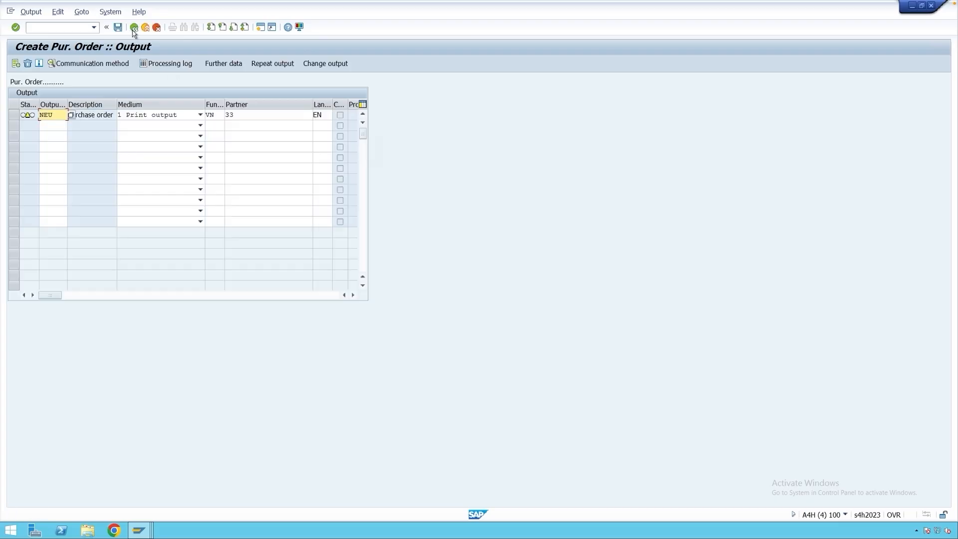
click(133, 27)
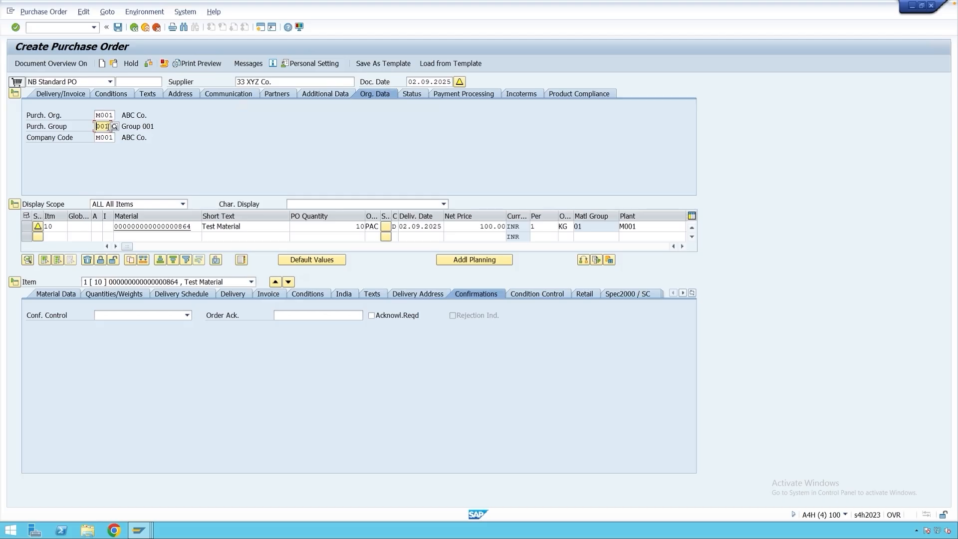
drag(108, 127, 96, 127)
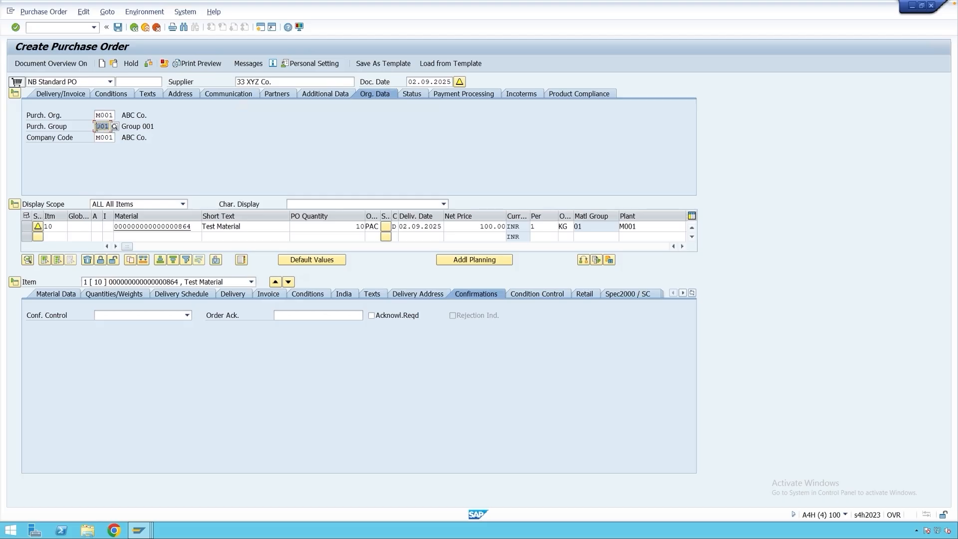
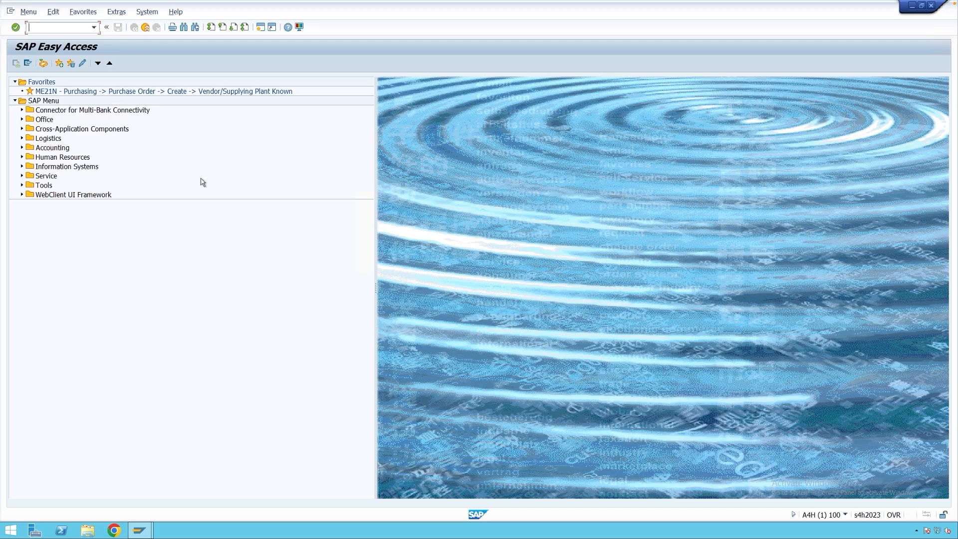
Delete the NEU output condition record for purchasing document type NB in transaction MN05, save the change, and leave the transaction.
text(mn05)
key(Return)
key(Return)
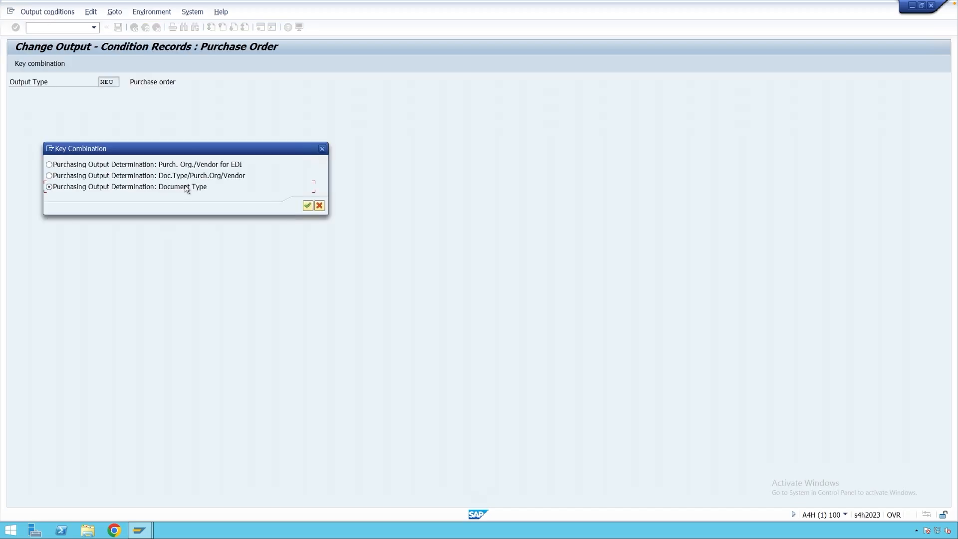
key(Return)
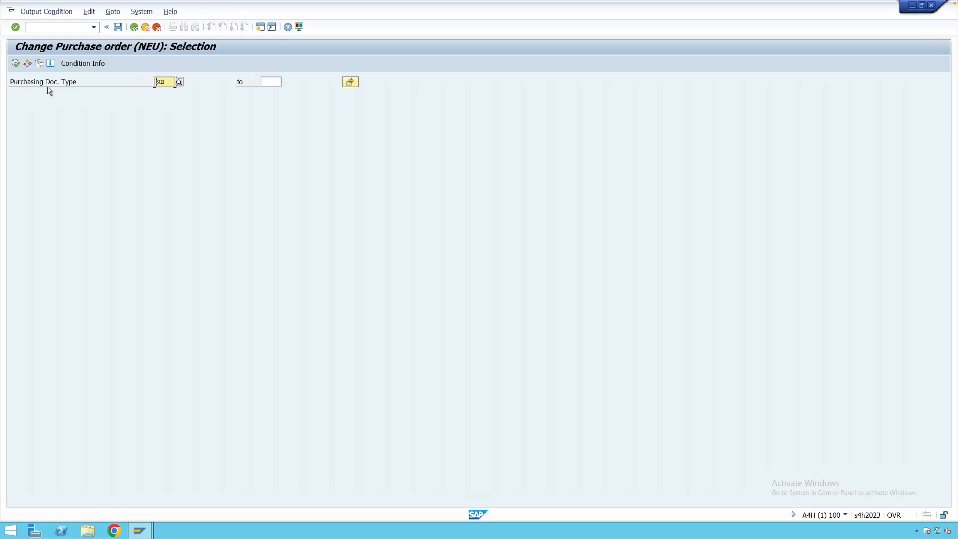
click(15, 63)
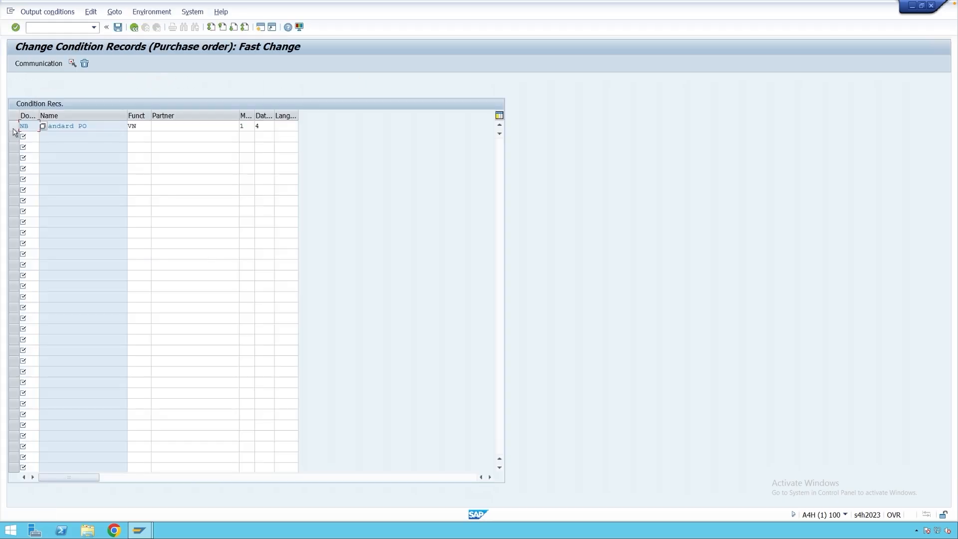
click(15, 128)
click(84, 63)
click(118, 27)
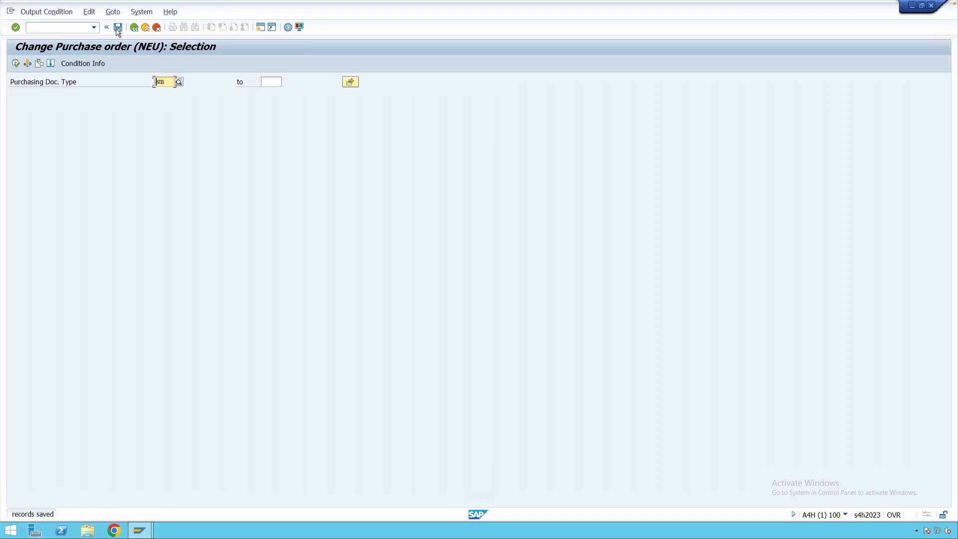
click(145, 28)
click(145, 27)
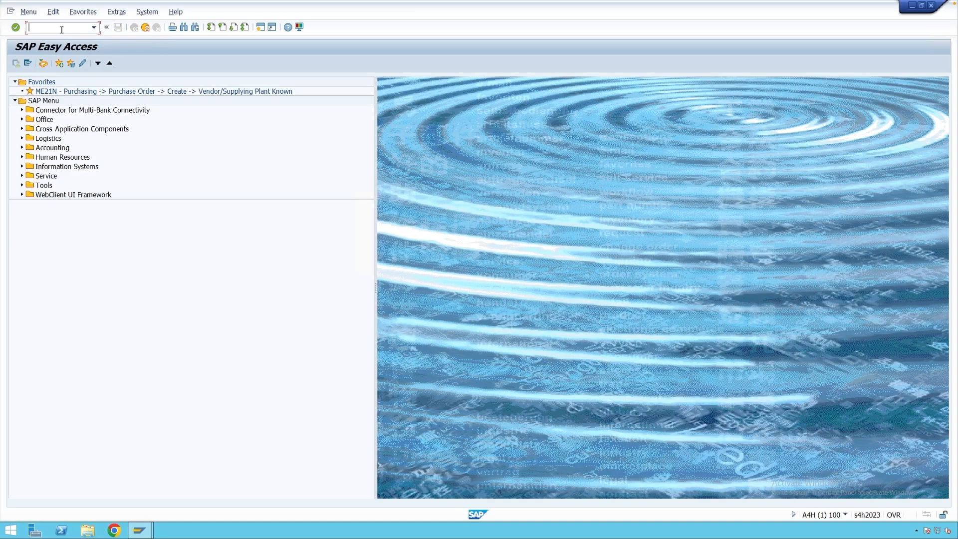
Start a new standard purchase order in transaction ME21N with supplier 33.
text(me21n)
key(Return)
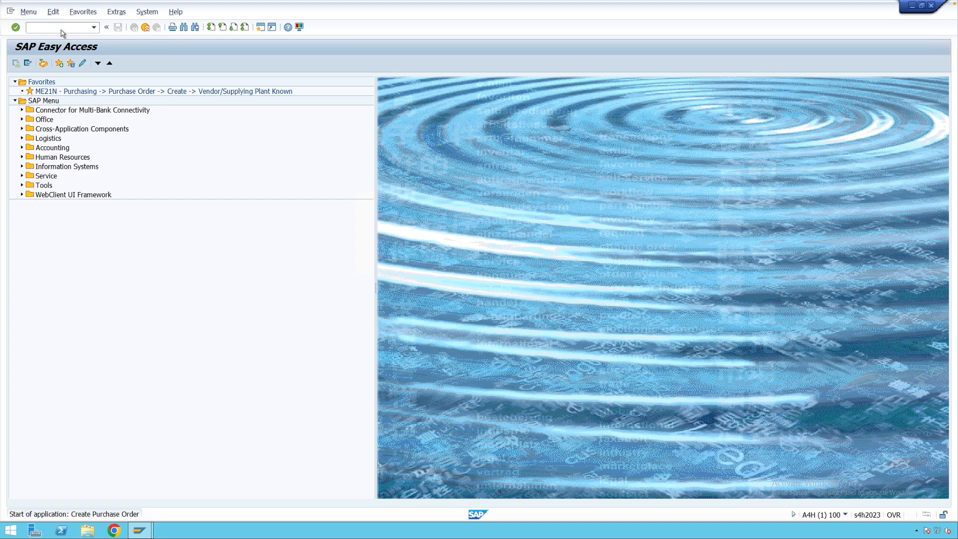
click(260, 80)
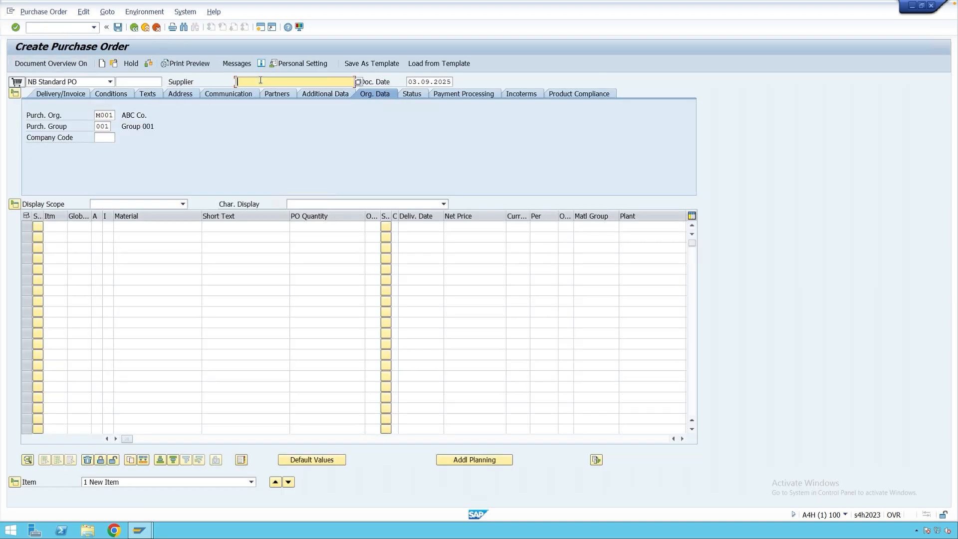
text(33)
Add an order item for material 864 with quantity 10 and plant M001.
click(167, 229)
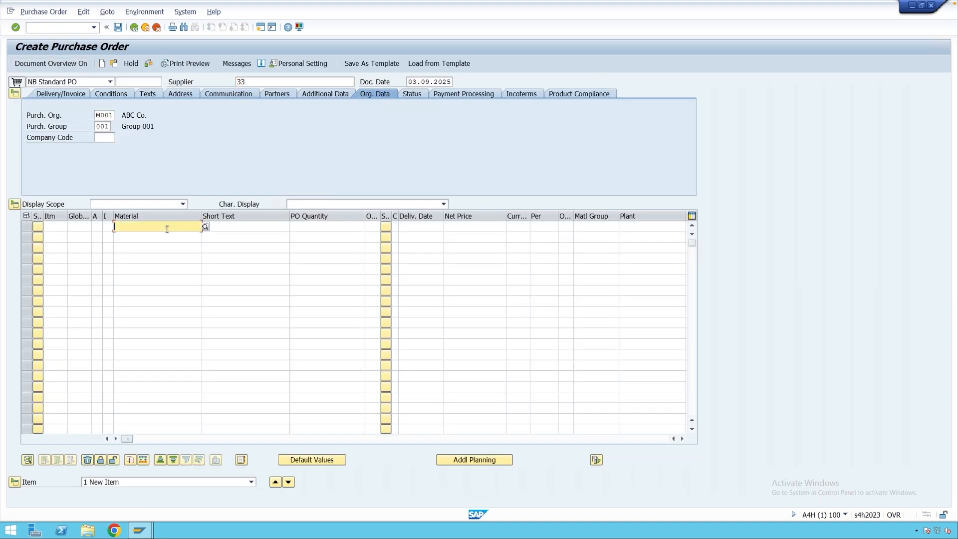
click(167, 237)
click(328, 230)
text(10)
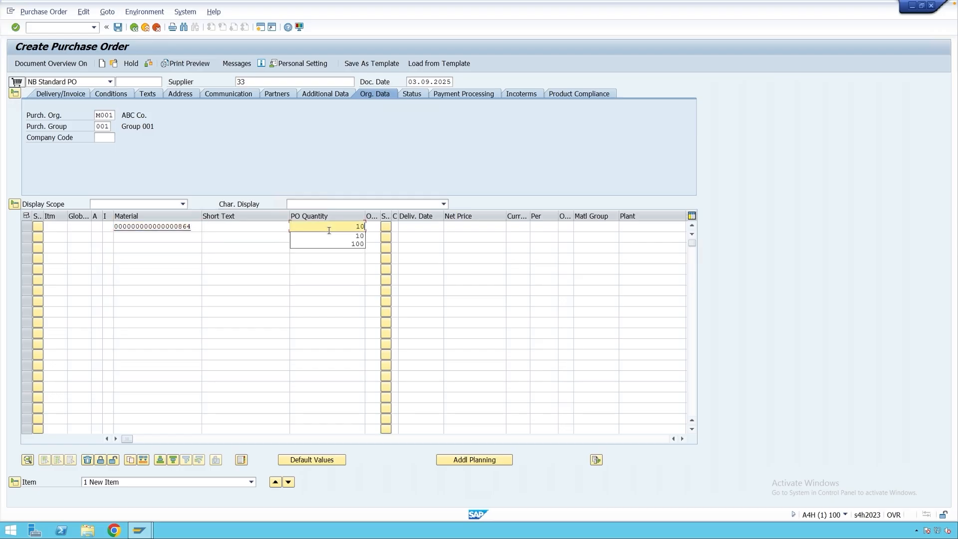
click(659, 230)
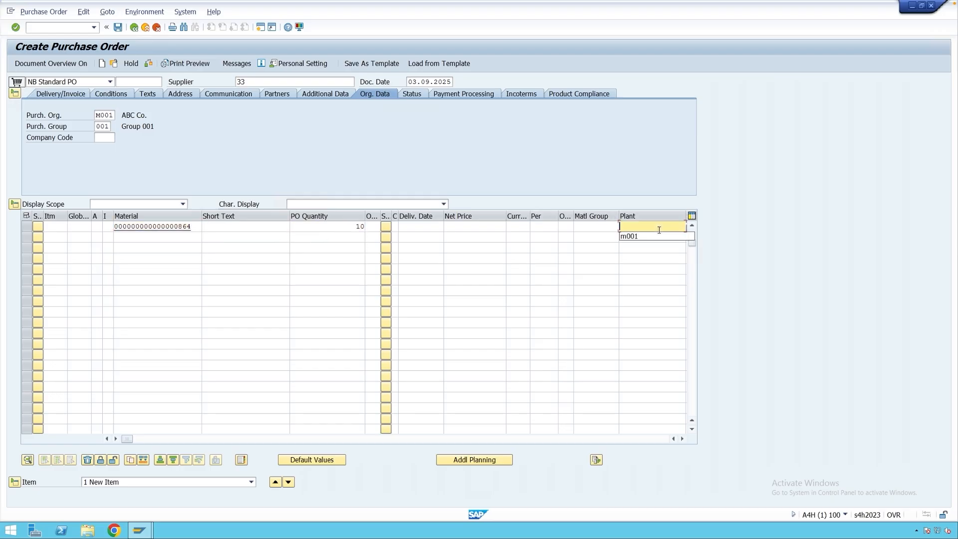
click(656, 236)
key(Return)
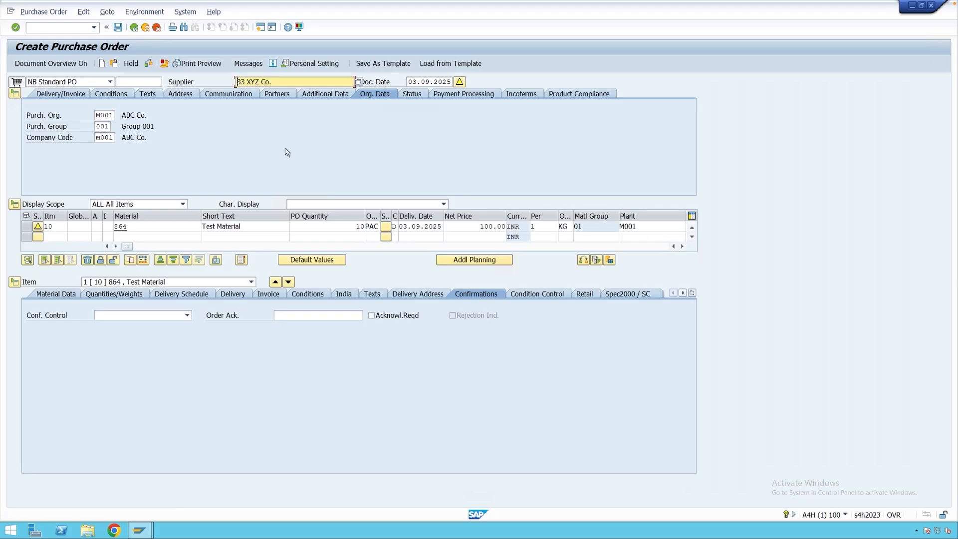
Add output type NEU manually to the new purchase order's messages.
click(248, 64)
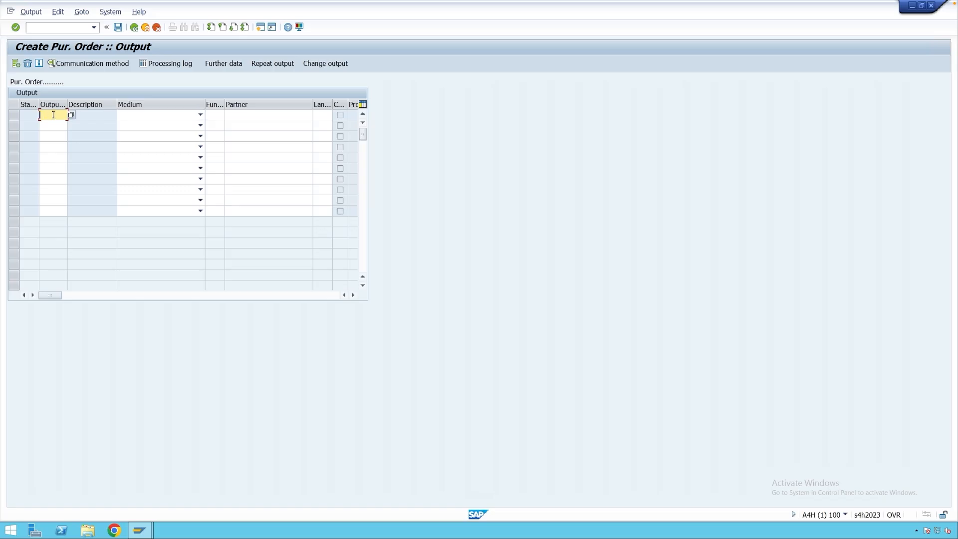
click(71, 115)
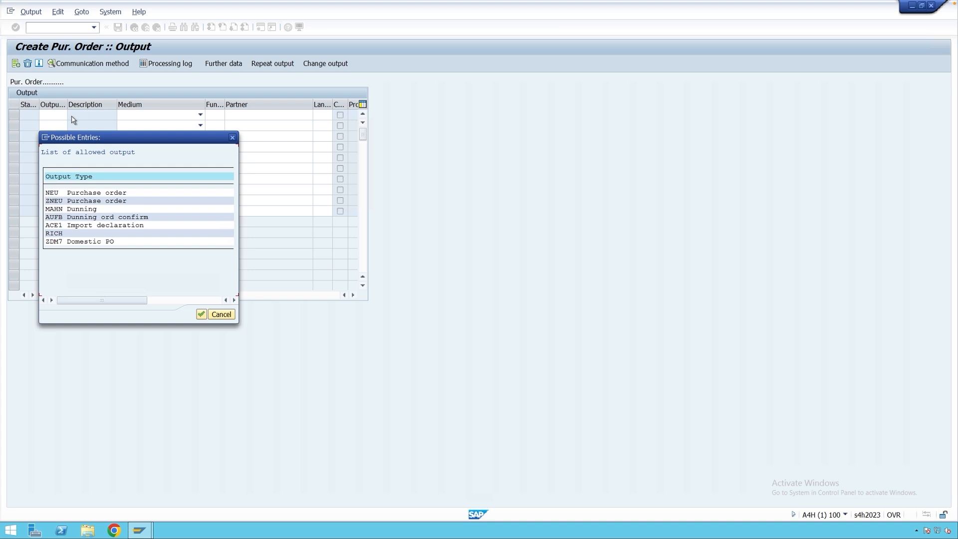
double_click(45, 194)
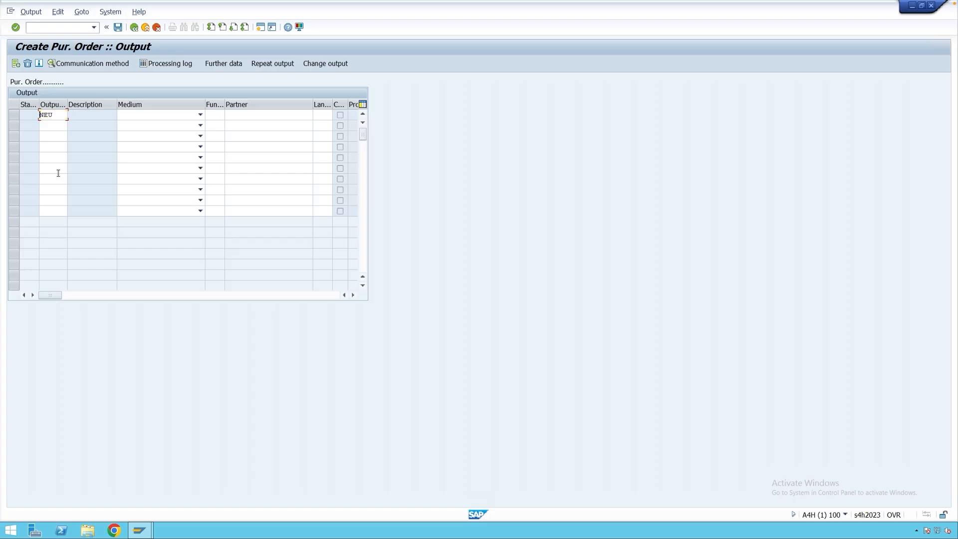
key(Return)
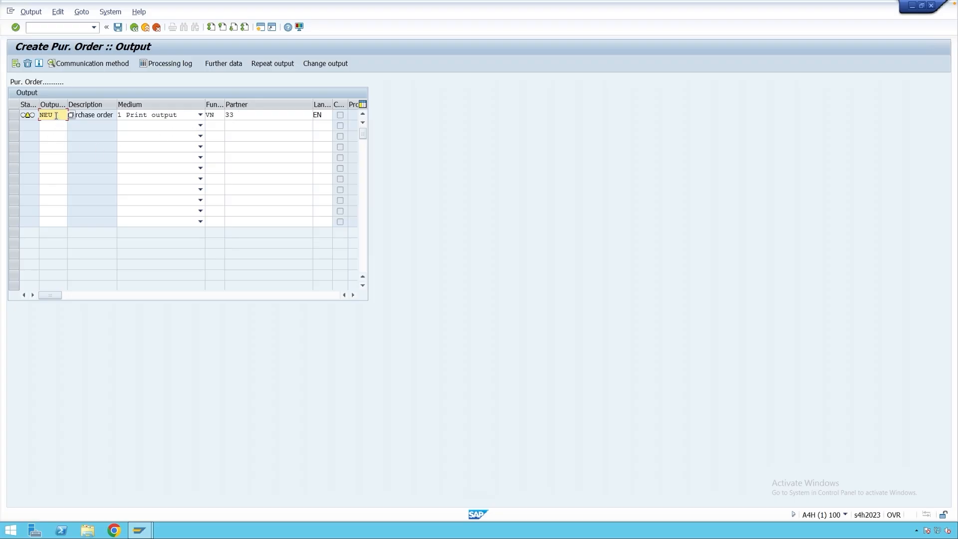
Check the dispatch time in the NEU message's further data and return to the output list.
click(13, 115)
click(217, 63)
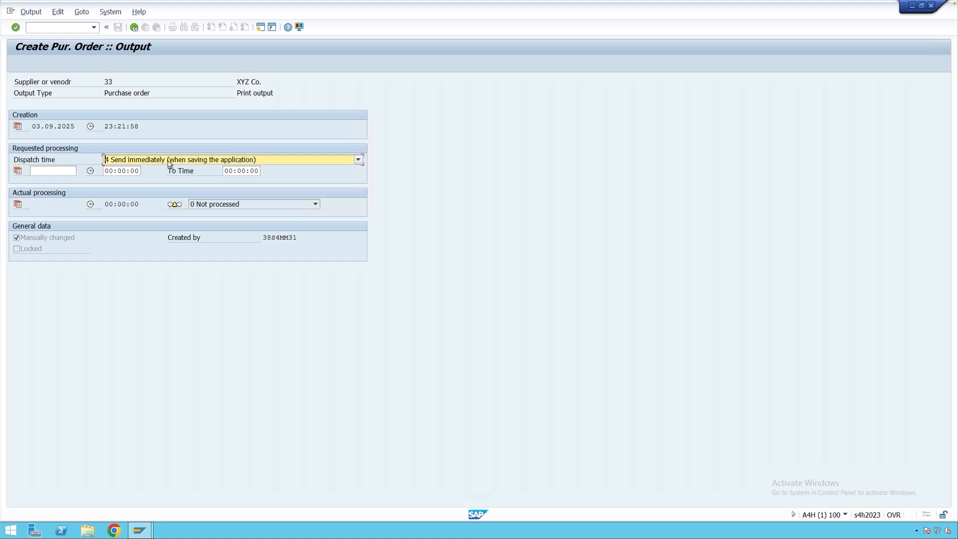
click(133, 27)
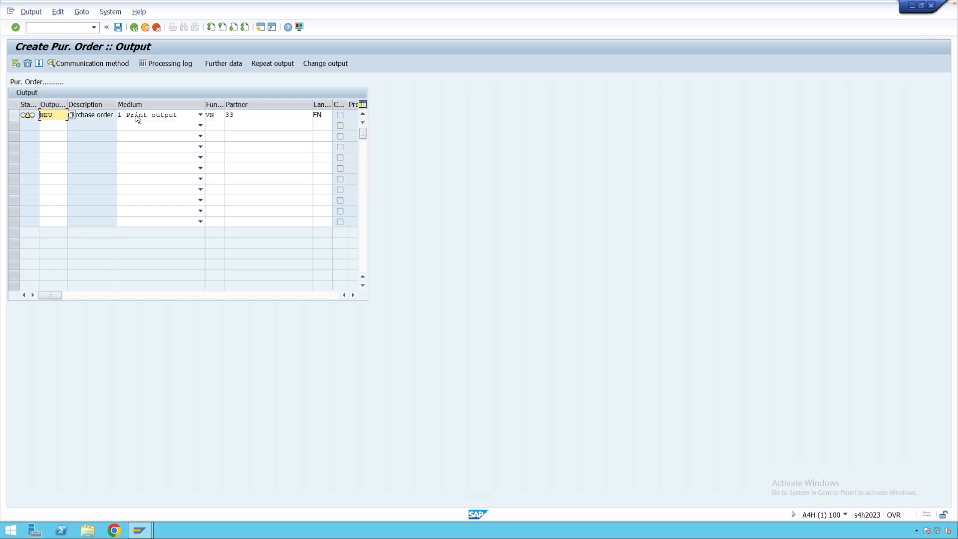
Enter the logical destination in the NEU message's communication method and return to the output list.
click(14, 116)
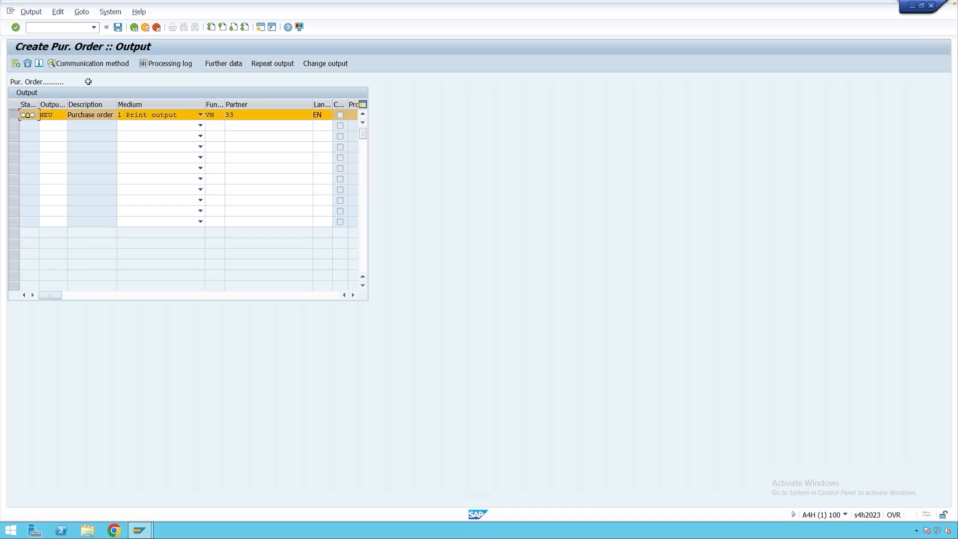
click(99, 66)
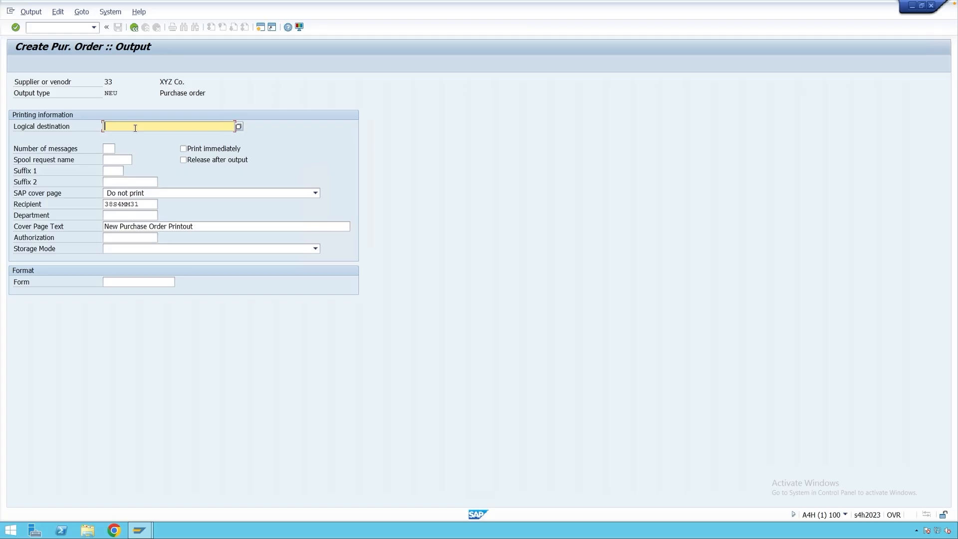
text(L)
click(134, 134)
key(Return)
click(137, 32)
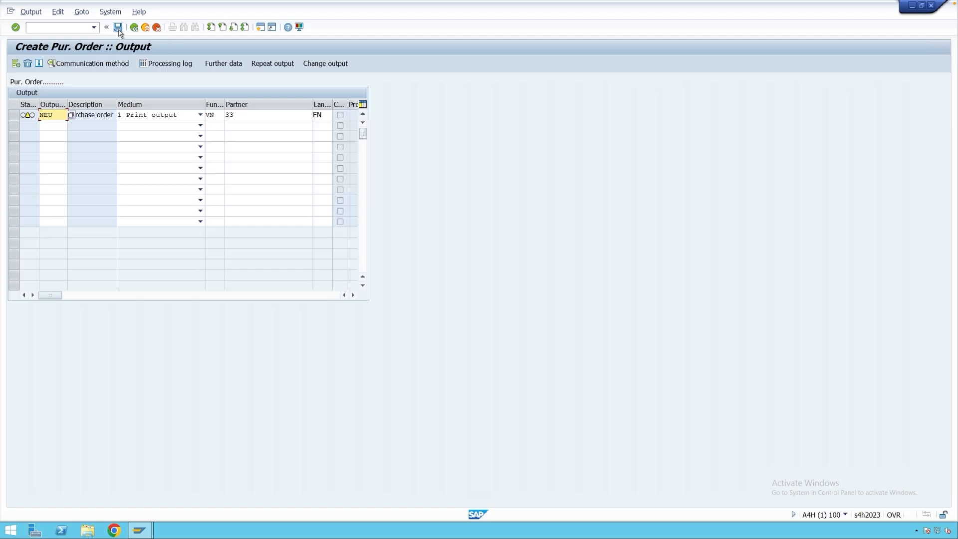
Save the purchase order with its NEU output despite the system messages and leave order creation.
click(118, 28)
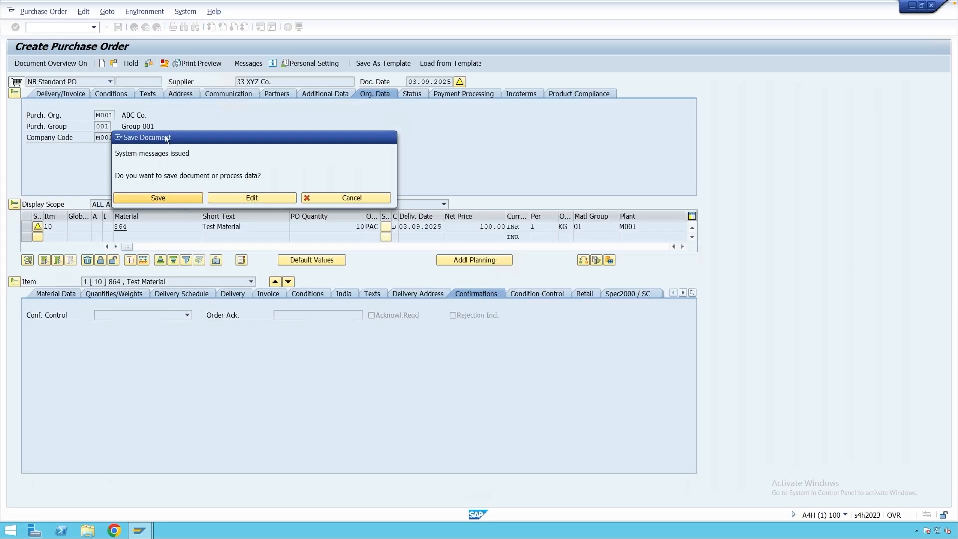
click(158, 198)
click(145, 27)
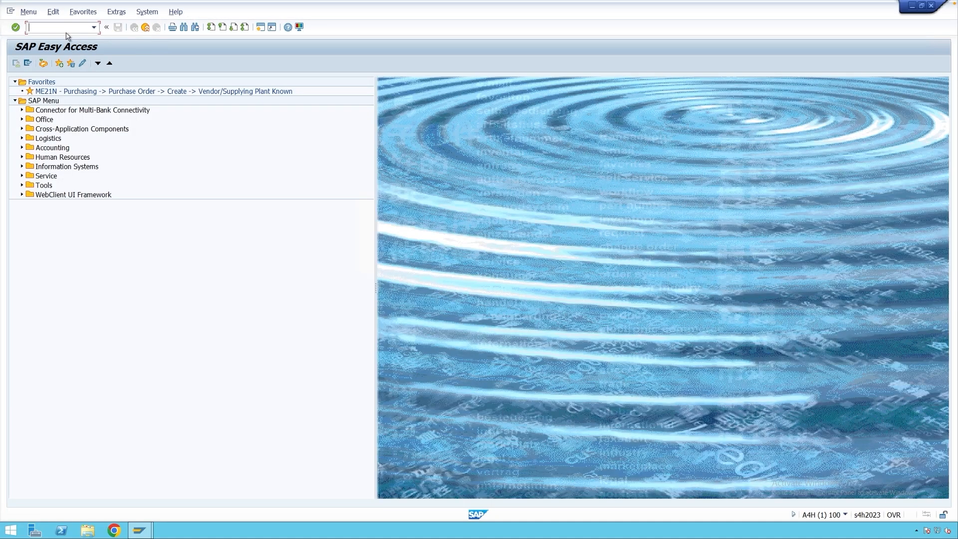
Display the saved purchase order and check the processing status of its NEU message.
text(me23)
key(Return)
click(204, 65)
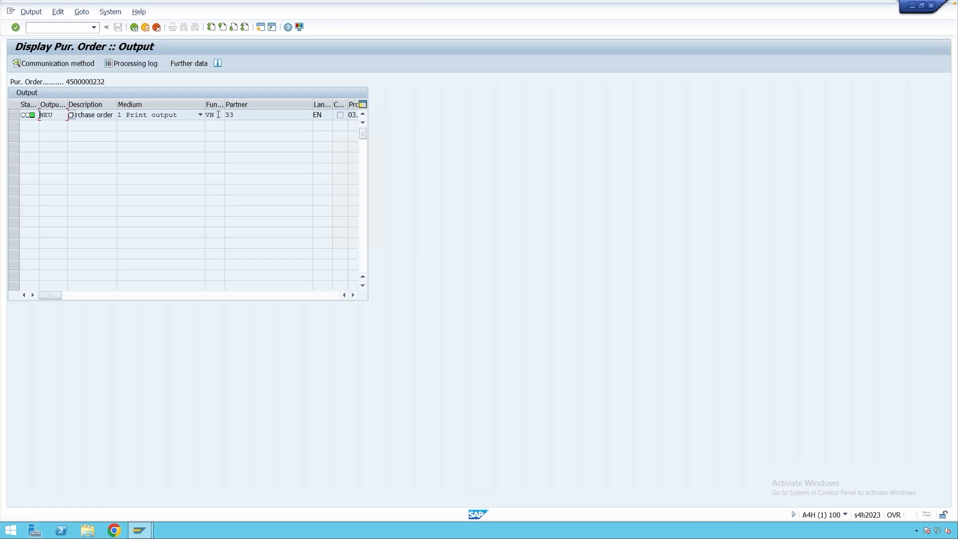
Return from the purchasing group printer assignments to the IMG and start creating a condition table for purchase order messages.
key(alt+Tab)
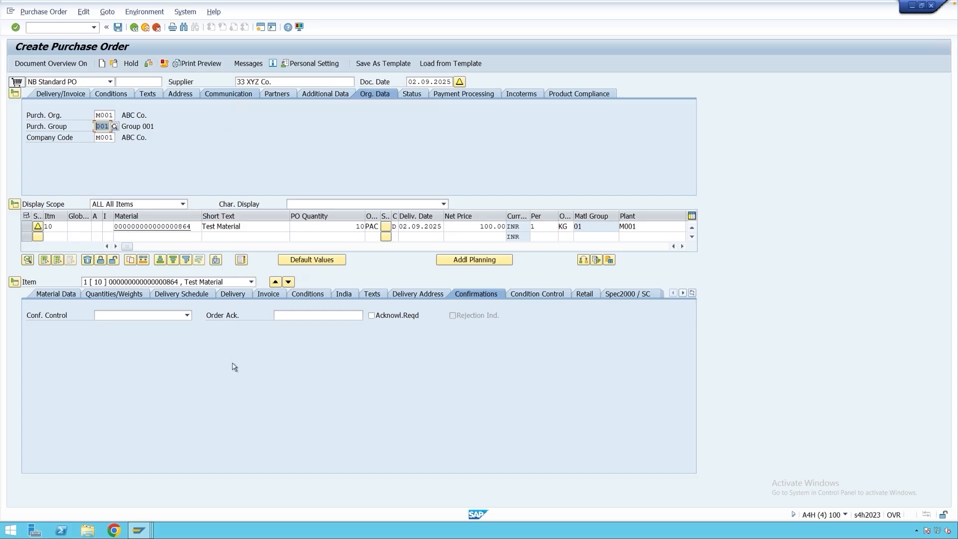
mouse_move(143, 529)
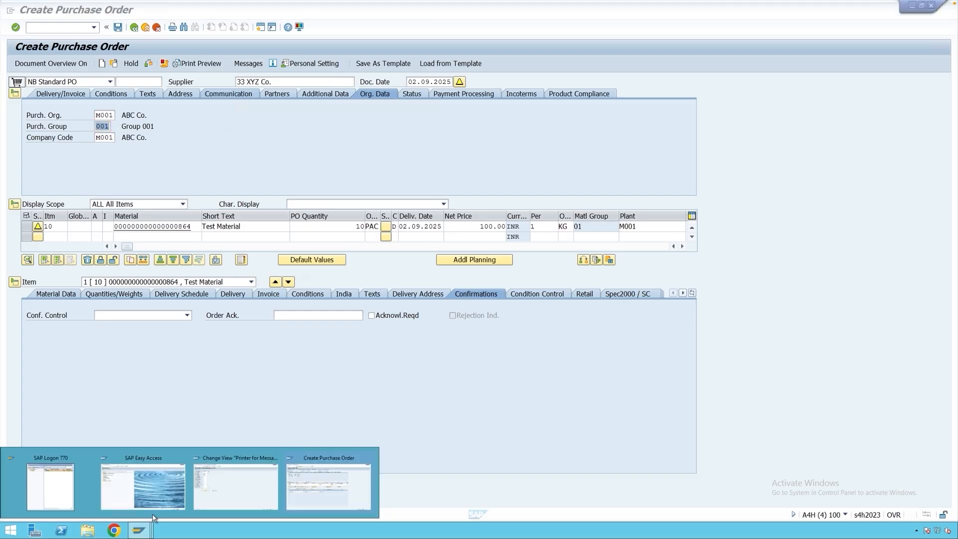
click(239, 496)
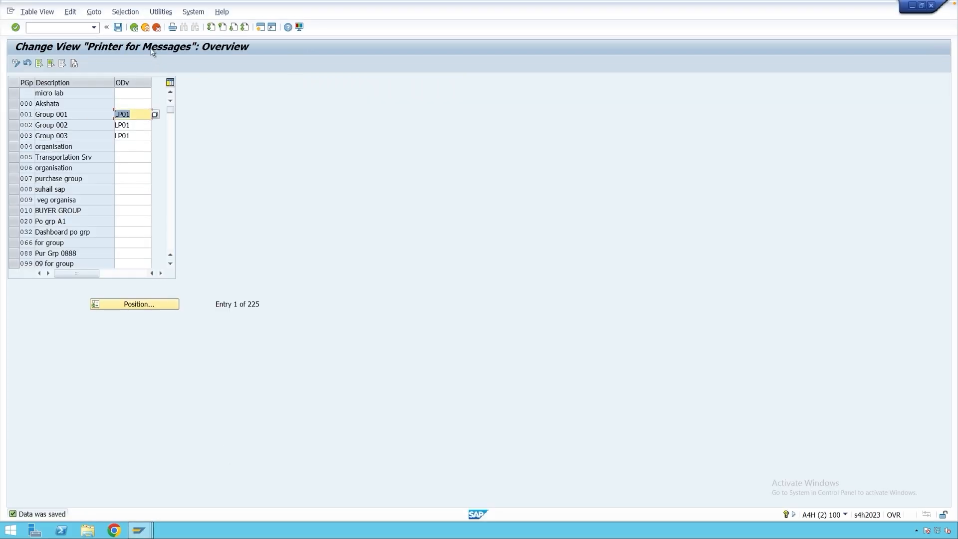
click(146, 28)
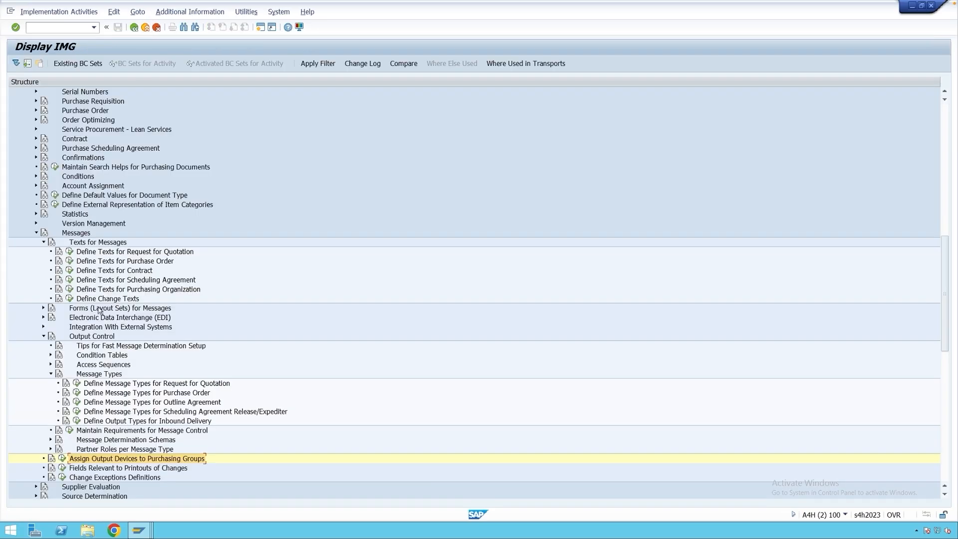
click(50, 375)
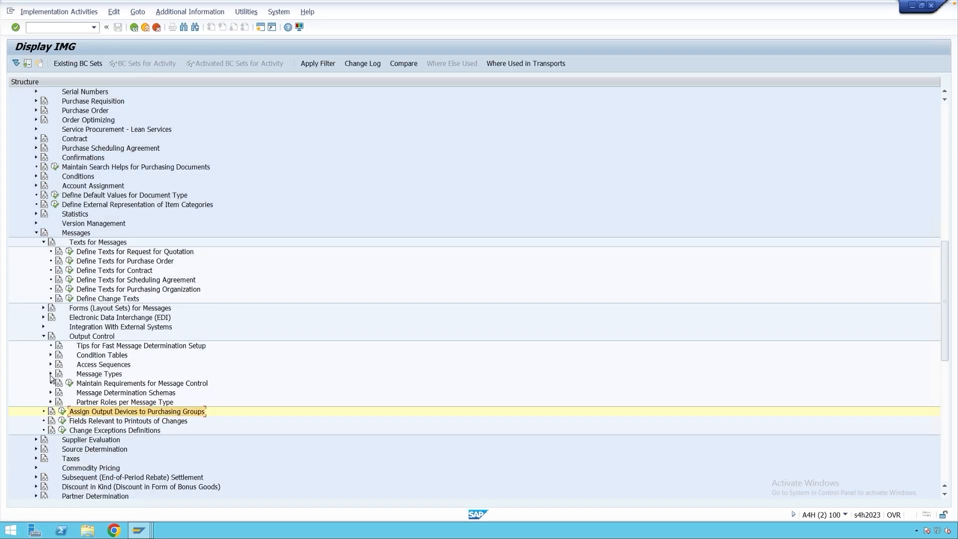
click(86, 356)
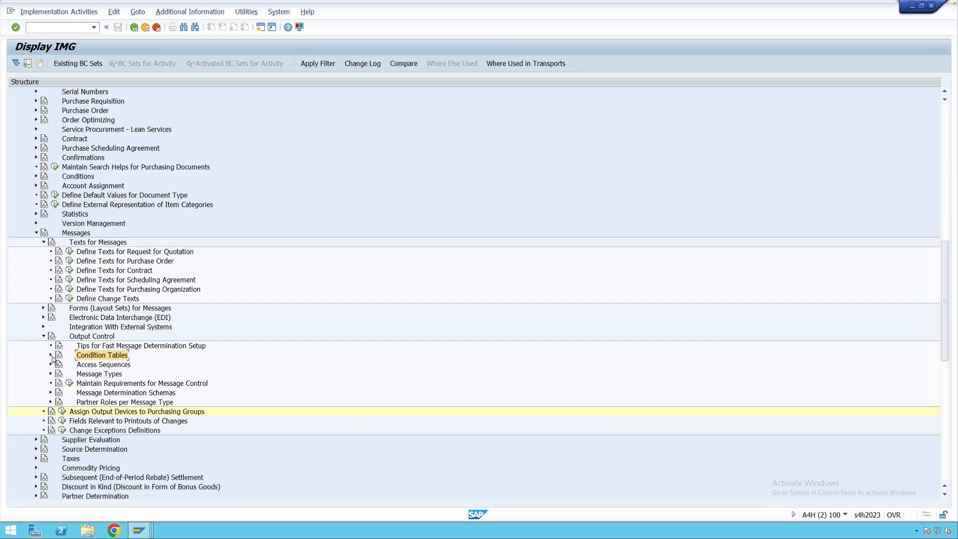
click(50, 356)
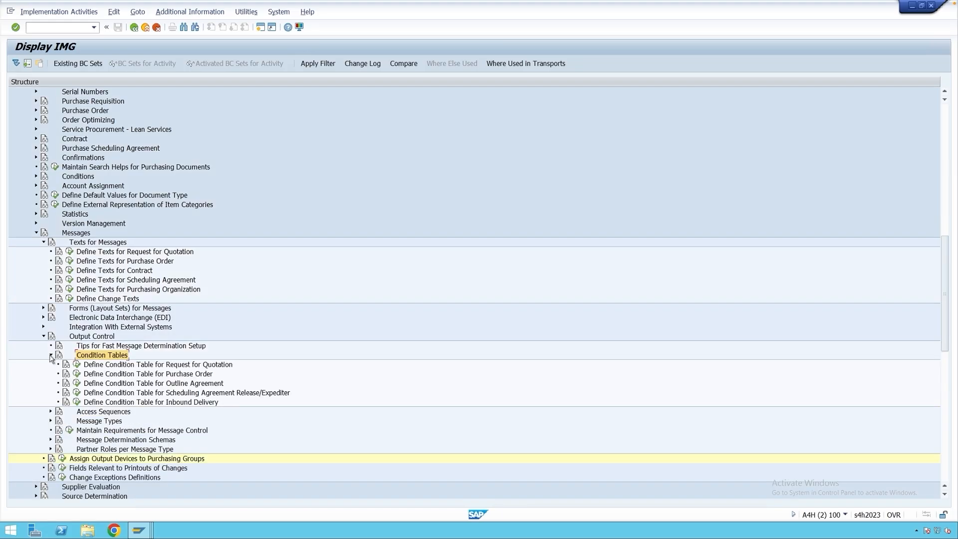
click(77, 375)
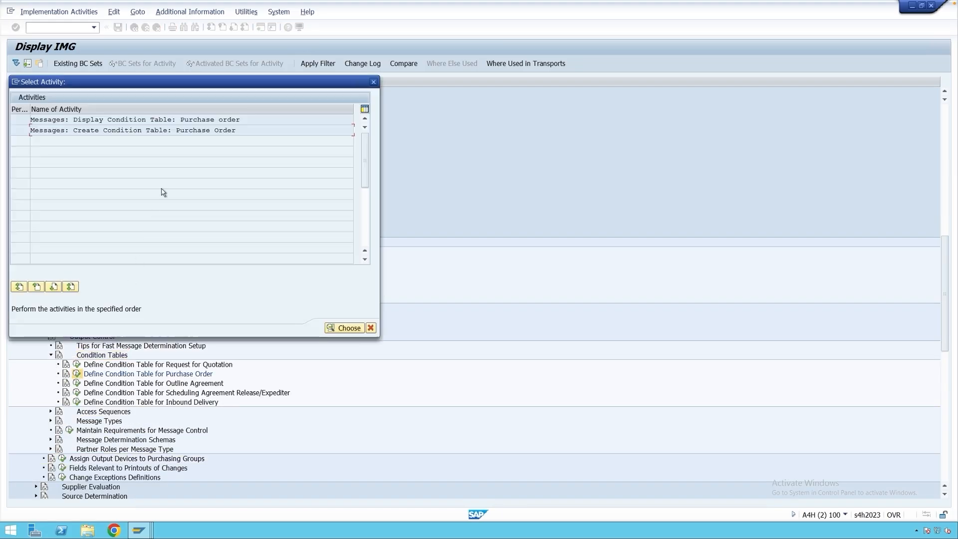
double_click(148, 131)
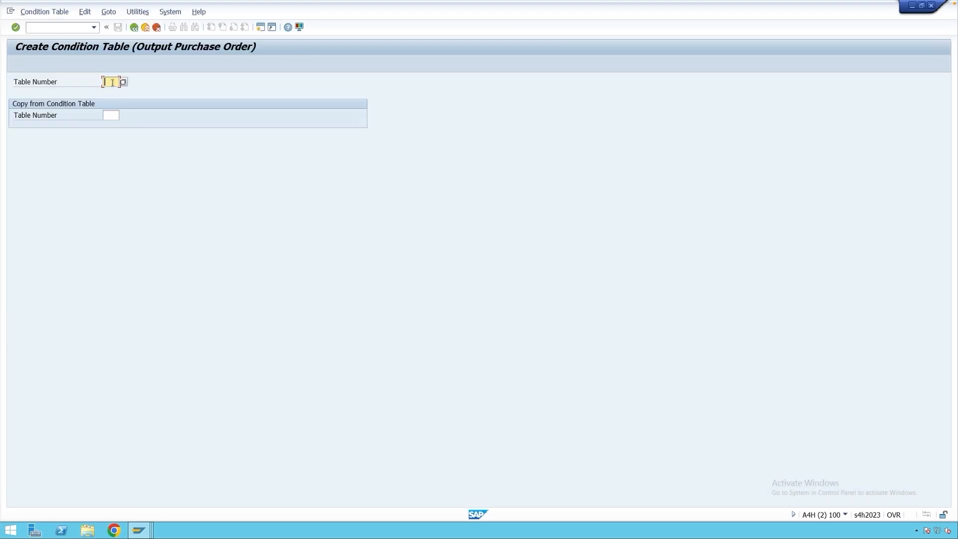
Try to generate condition table 901 with Company Code as its only selected field.
text(901)
key(Return)
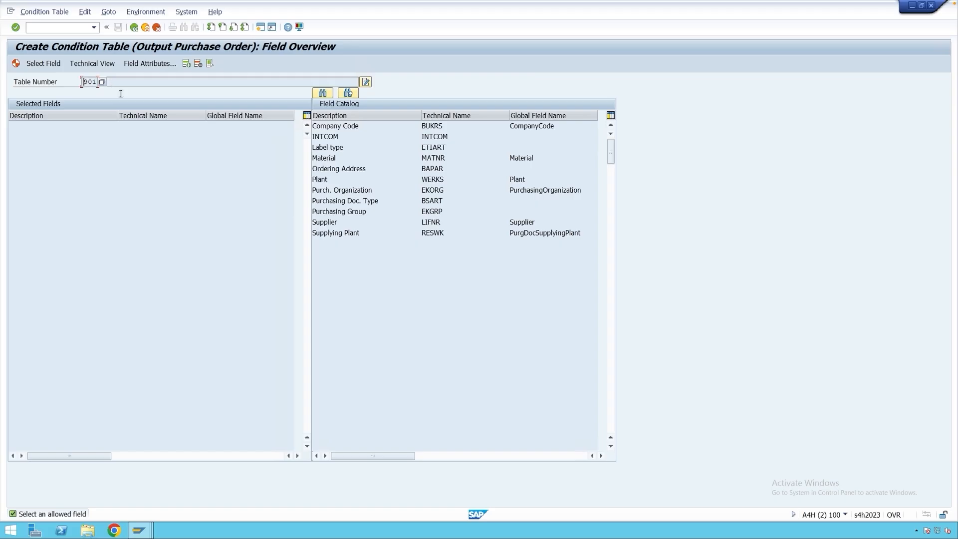
double_click(347, 126)
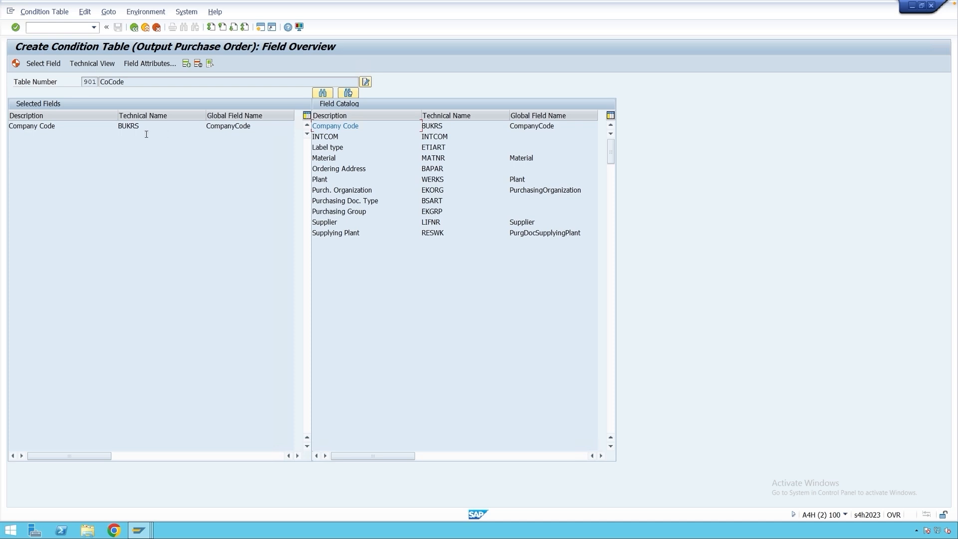
click(16, 64)
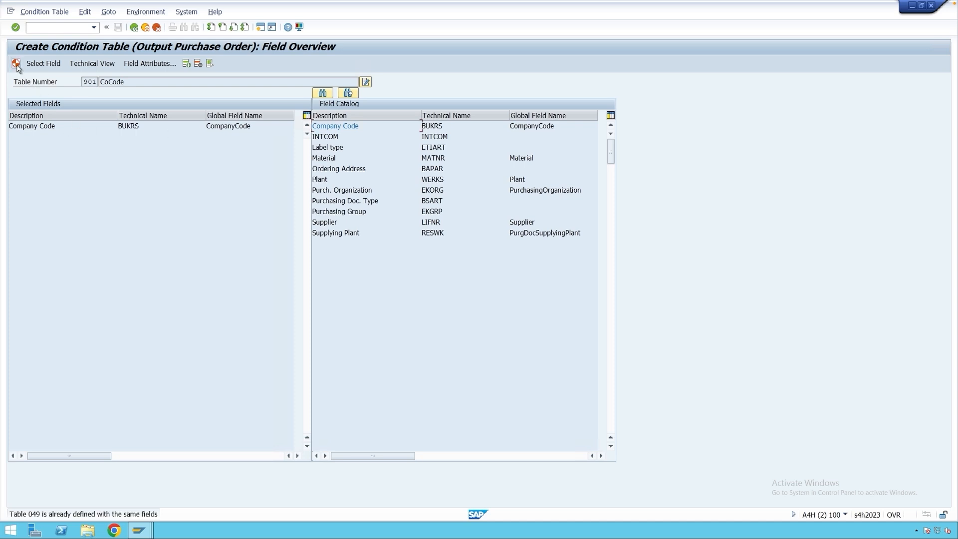
Generate condition table 901 despite the duplicate-fields message, save it as a local object and return to the IMG.
click(16, 64)
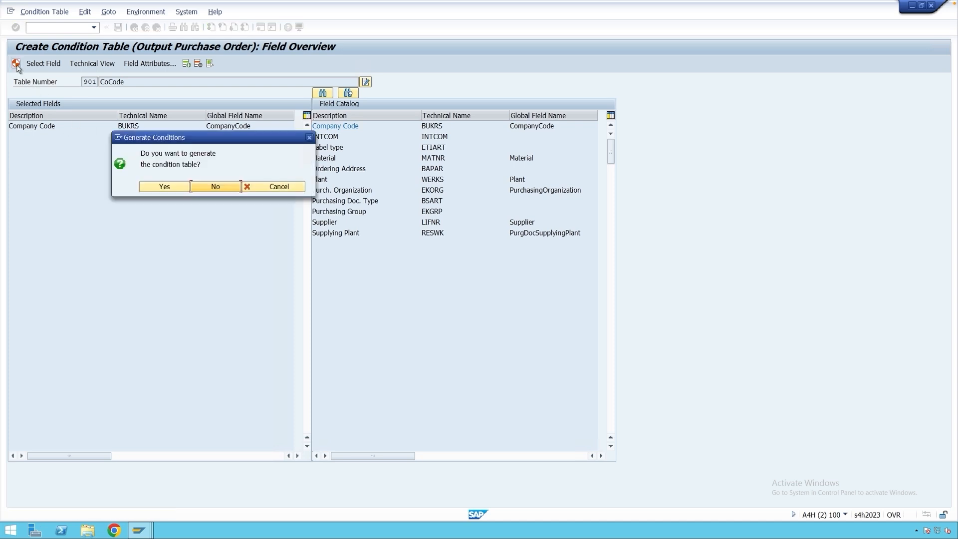
click(153, 190)
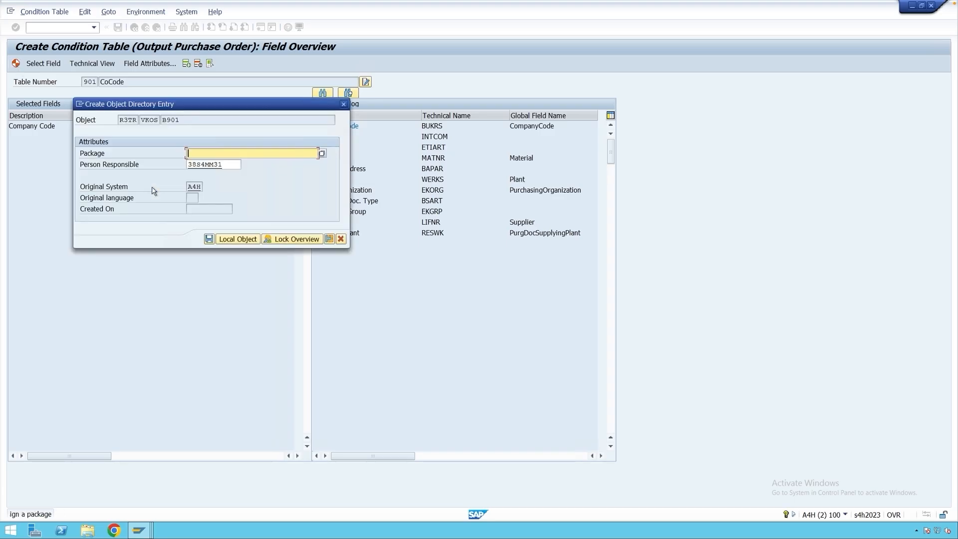
click(246, 241)
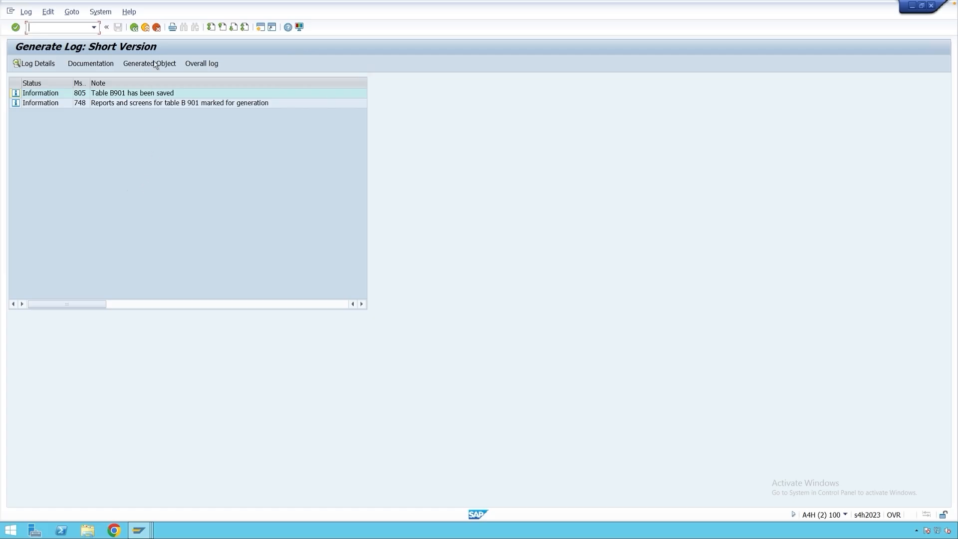
click(145, 28)
click(146, 28)
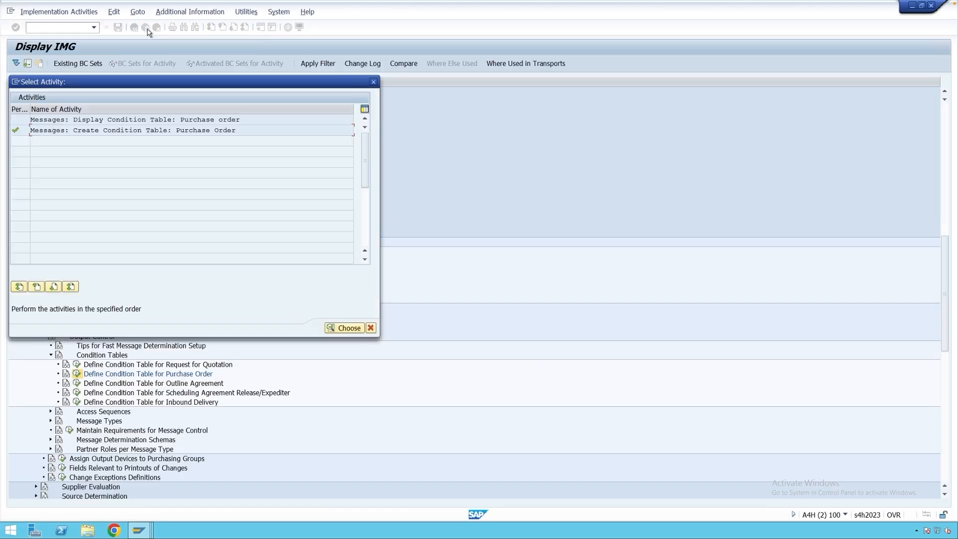
key(Escape)
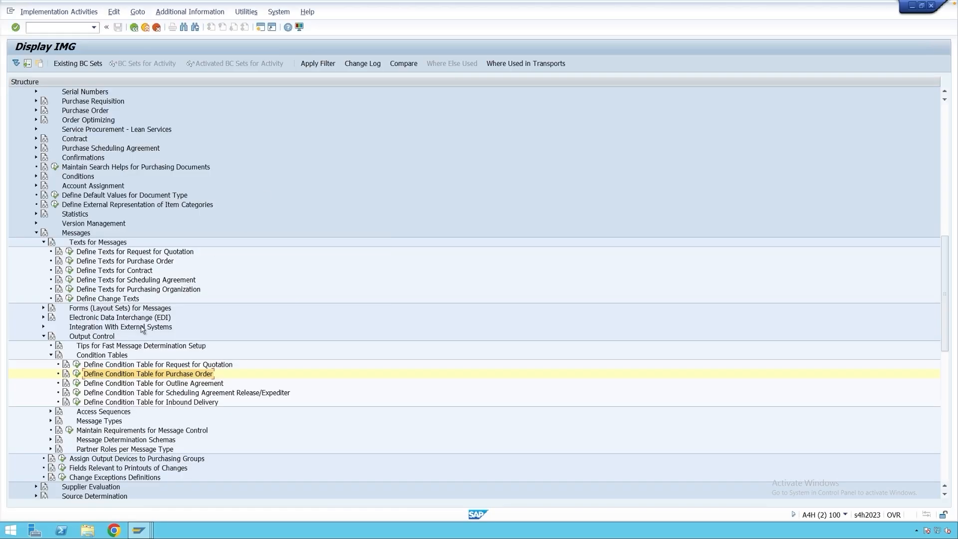
Open the access sequence definition for purchase order messages and accept the cross-client caution.
click(50, 355)
click(50, 364)
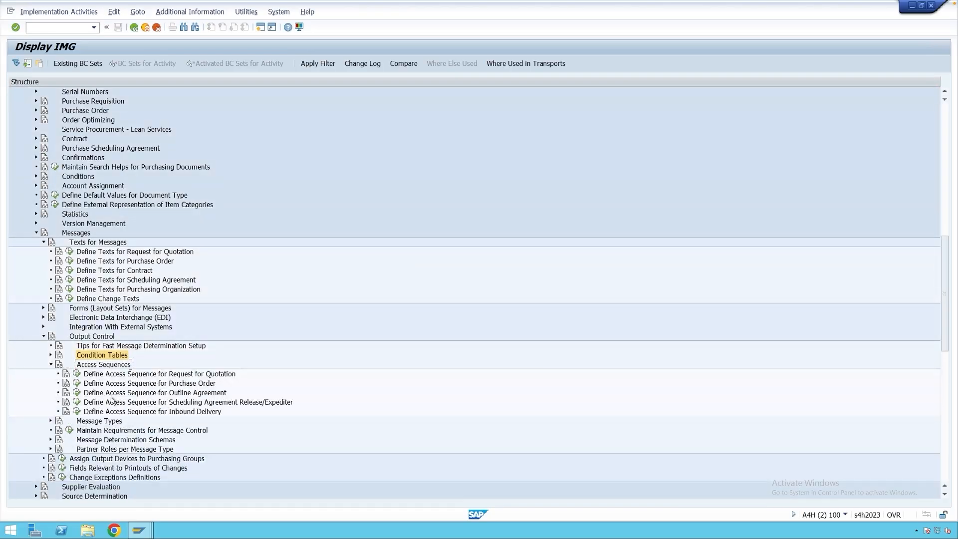
click(77, 383)
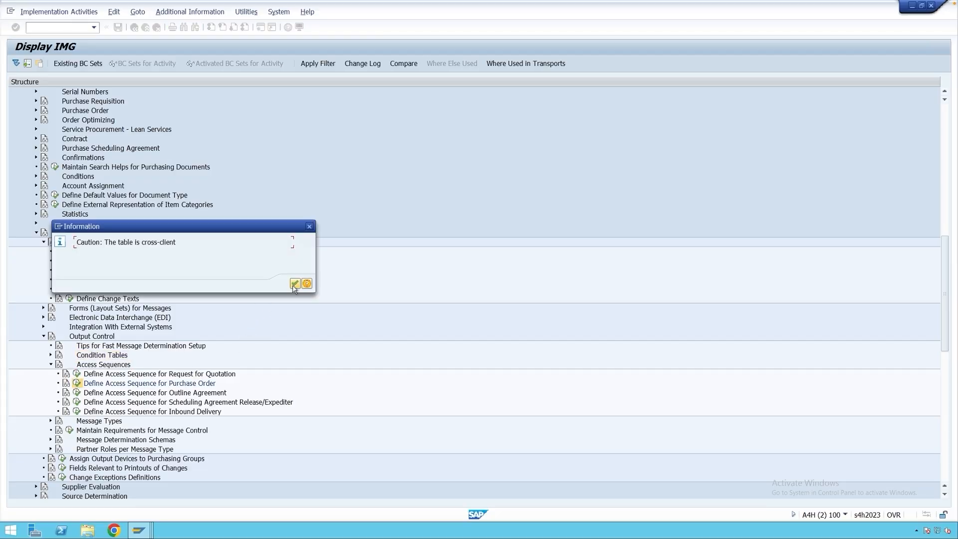
click(295, 284)
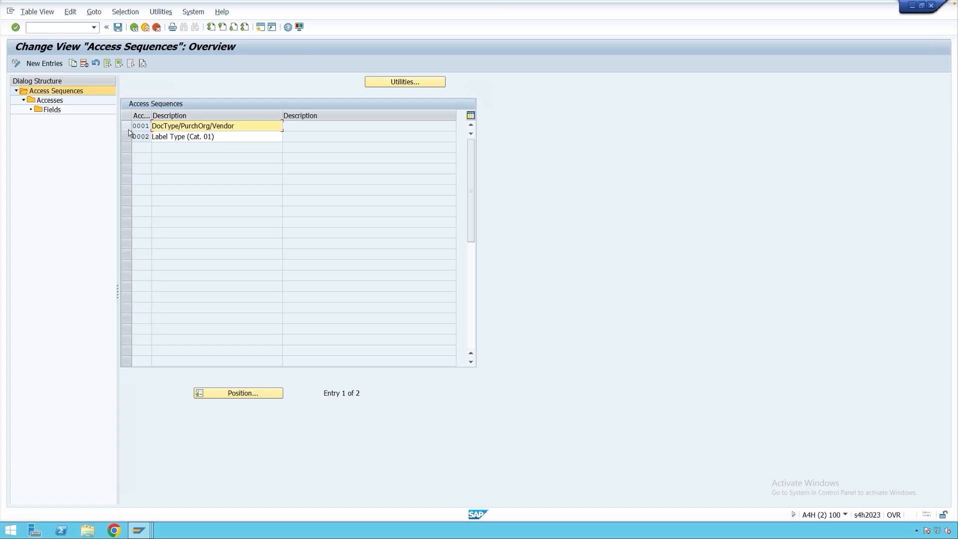
Copy access sequence 0001 with all dependent entries to Z001, described as DocType/PurchOrg/Vendor/CC.
click(127, 126)
click(73, 65)
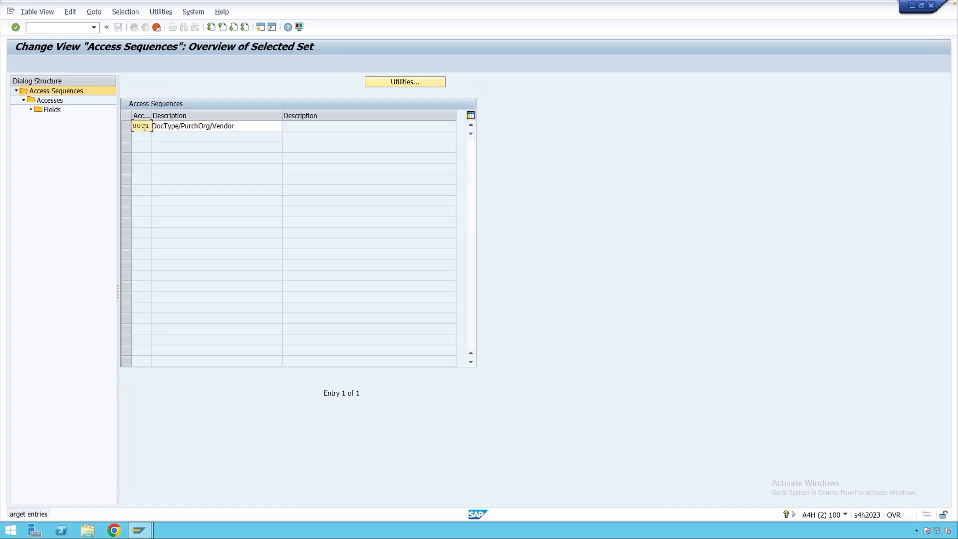
drag(134, 127, 150, 126)
text(Z)
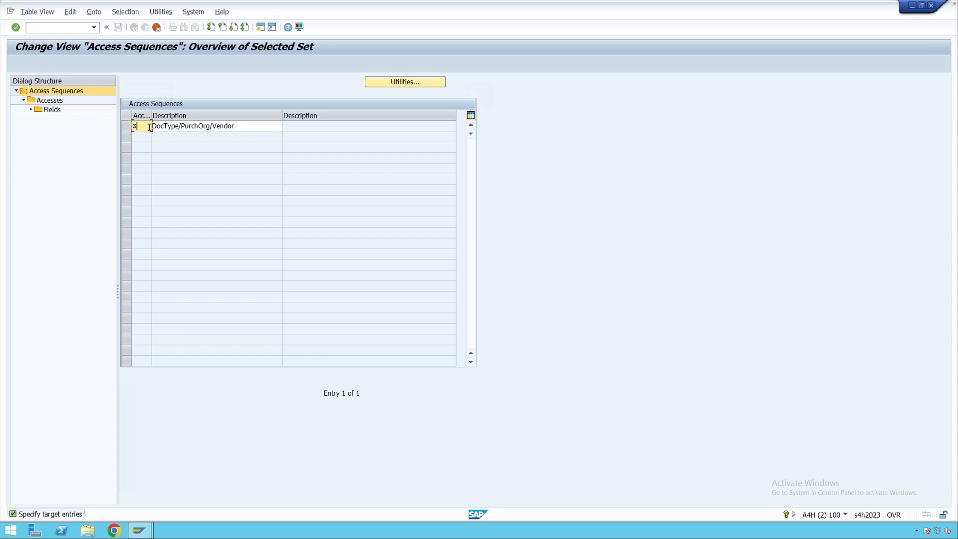
text(001)
click(251, 127)
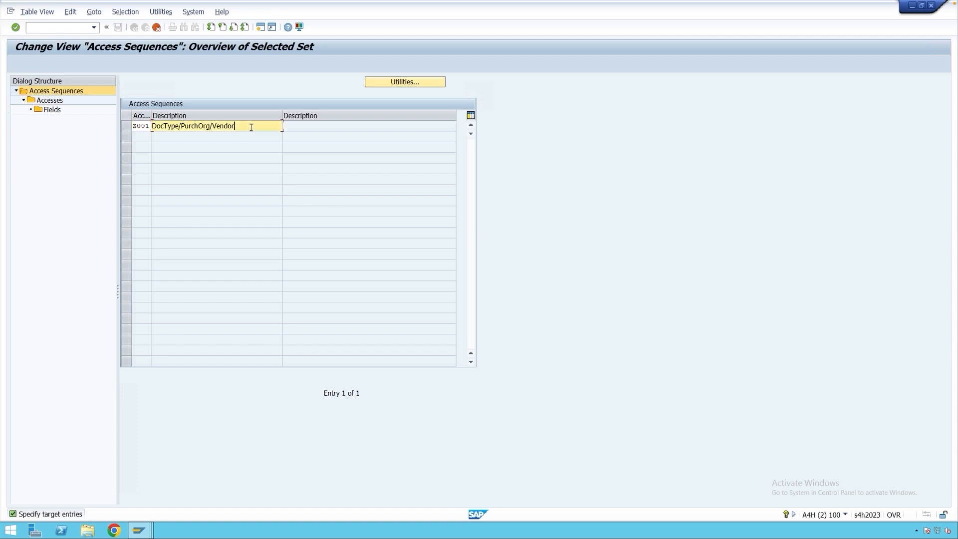
text(/CC)
key(Return)
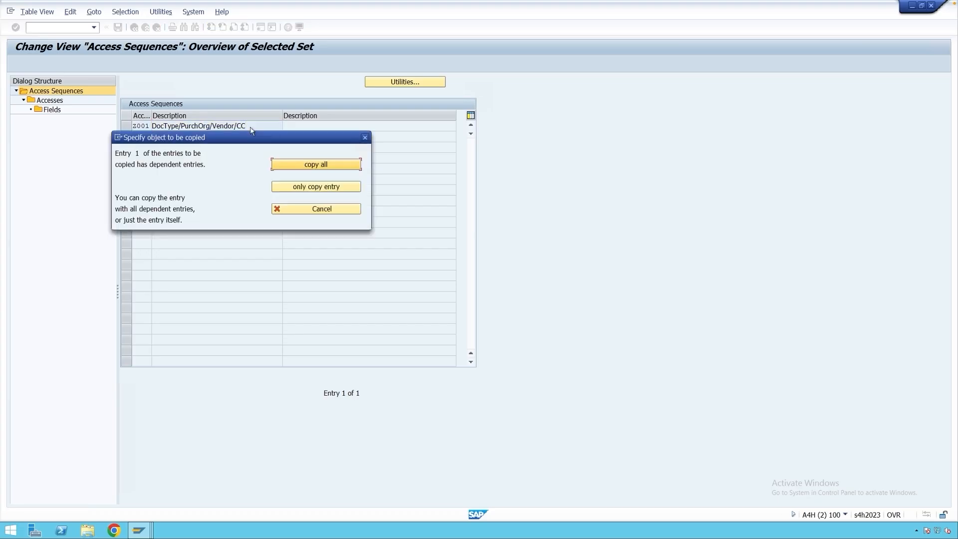
click(295, 165)
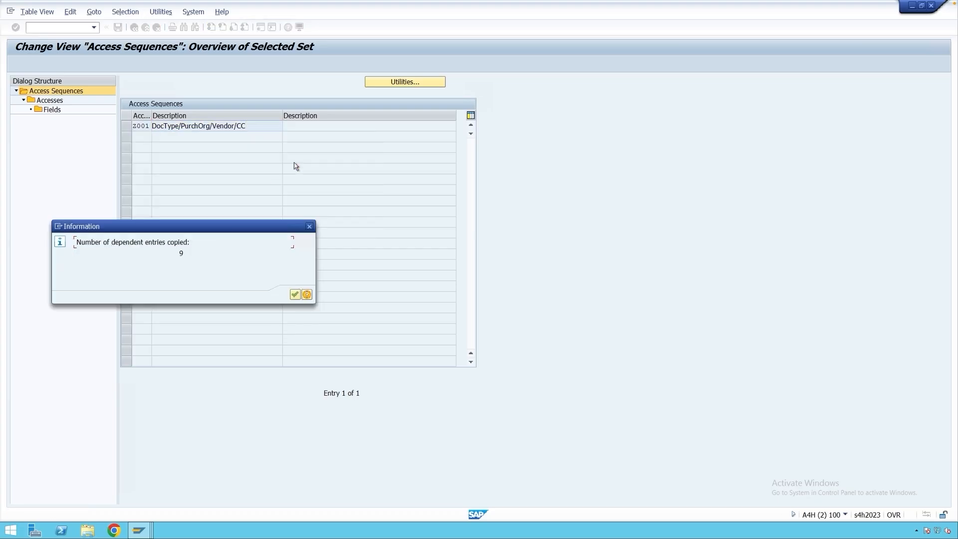
click(295, 294)
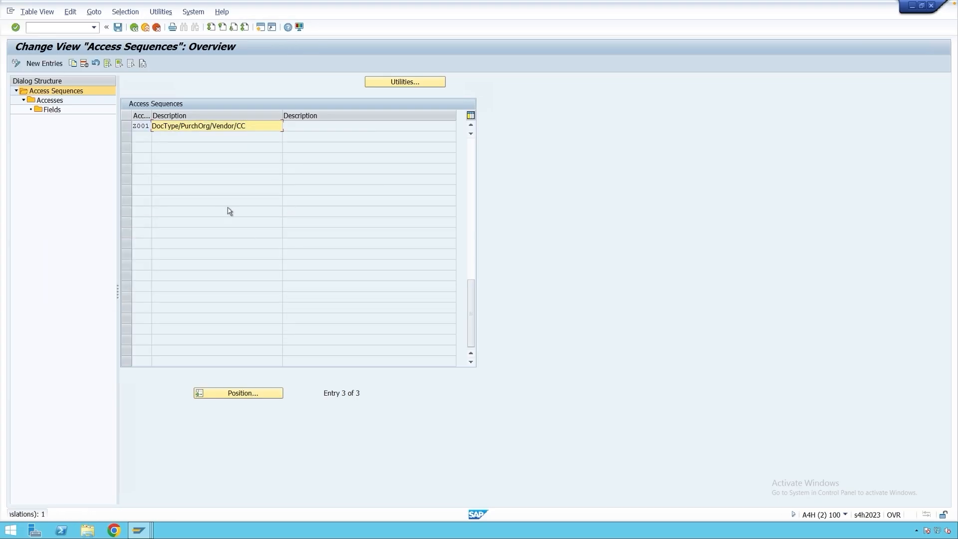
Add access number 30 with condition table 901 to access sequence Z001 and mark it as exclusive.
click(126, 127)
double_click(50, 101)
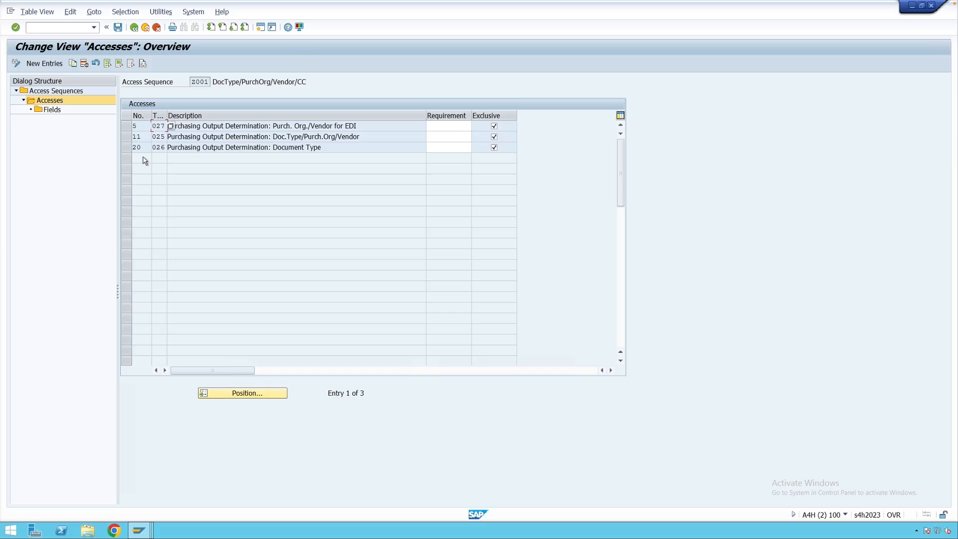
click(45, 63)
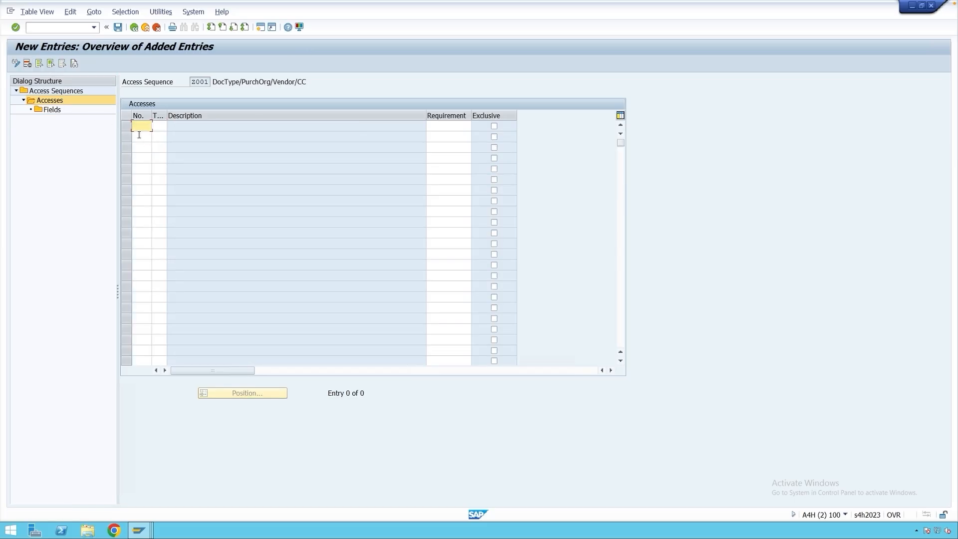
text(30)
click(158, 128)
text(981)
key(Return)
key(Return)
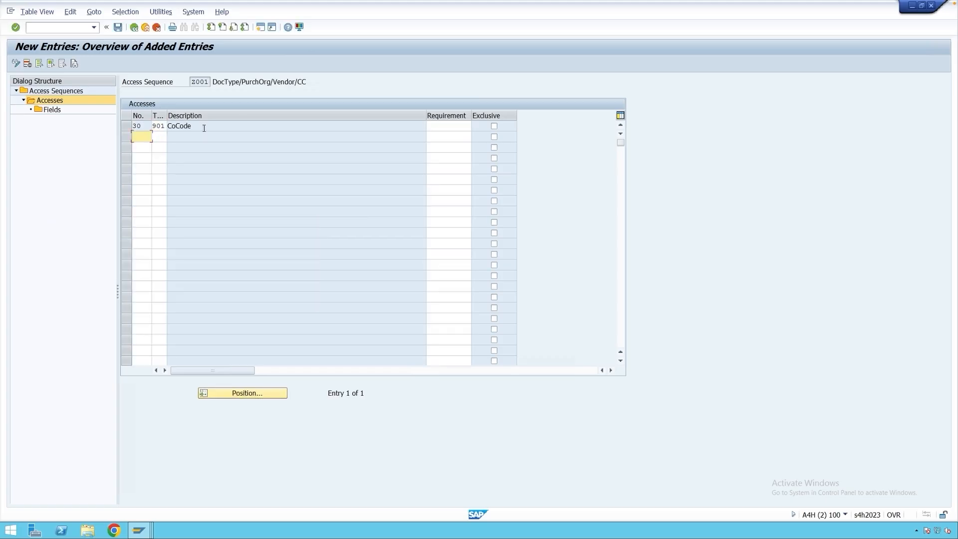
click(494, 127)
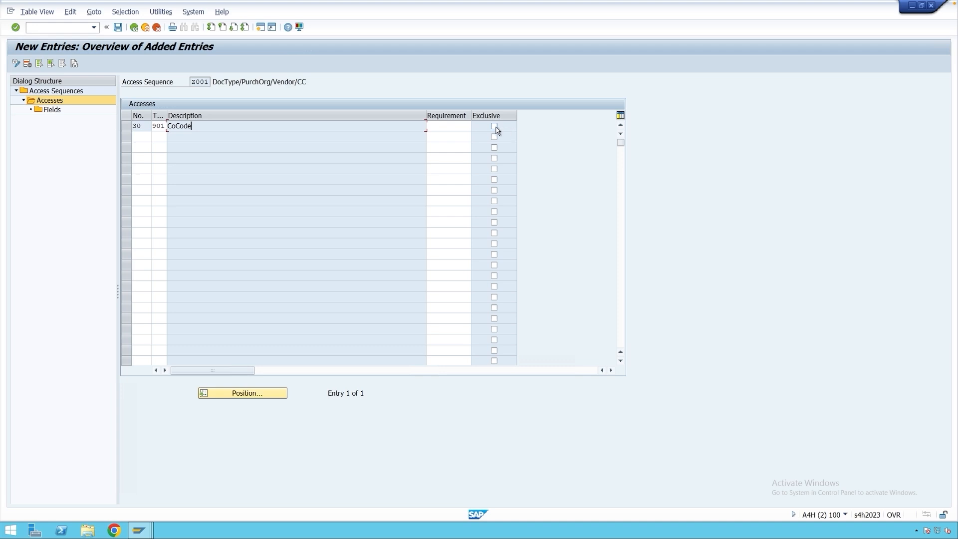
Generate the field assignment of access 30 by displaying its fields, then save the access sequence.
click(126, 125)
double_click(50, 110)
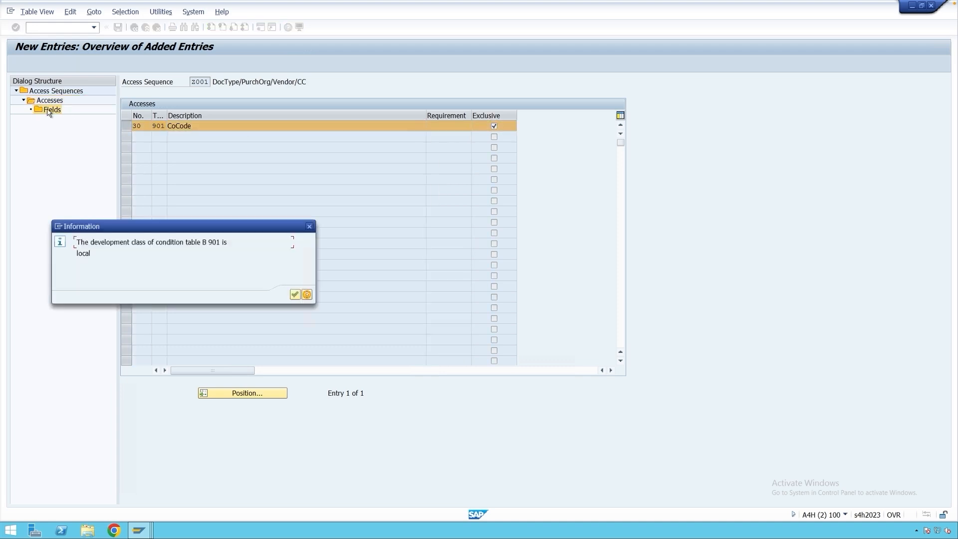
click(295, 295)
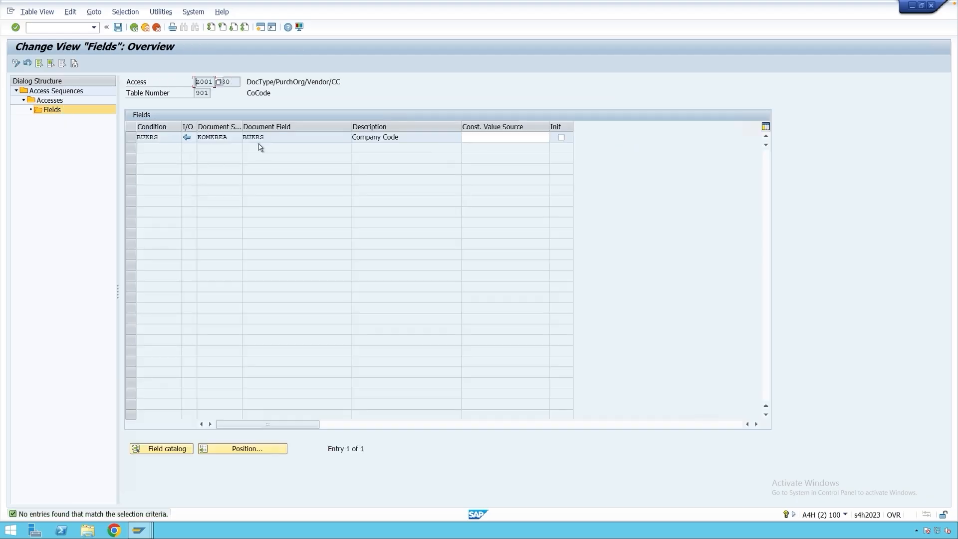
click(117, 28)
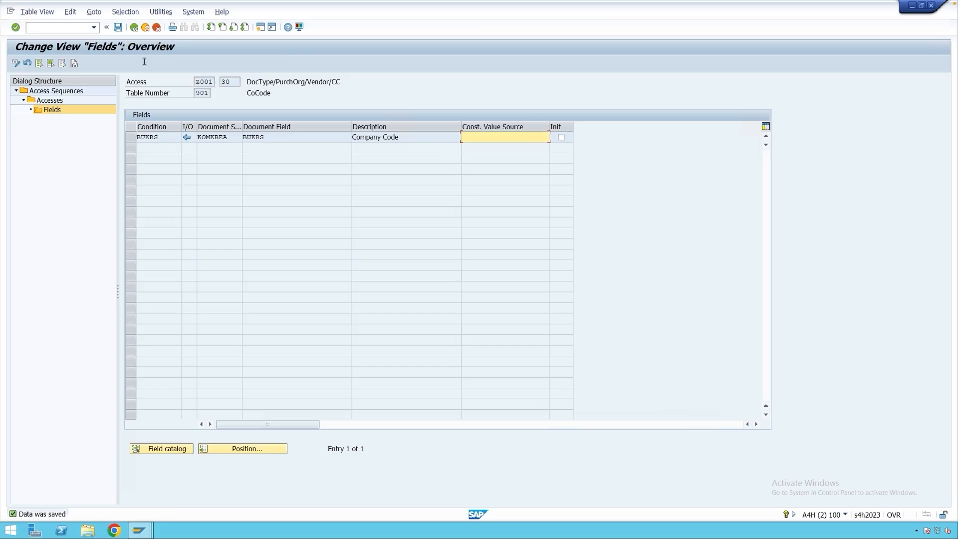
Return from the access sequences to the IMG and open message type maintenance for purchase orders.
click(135, 28)
click(137, 30)
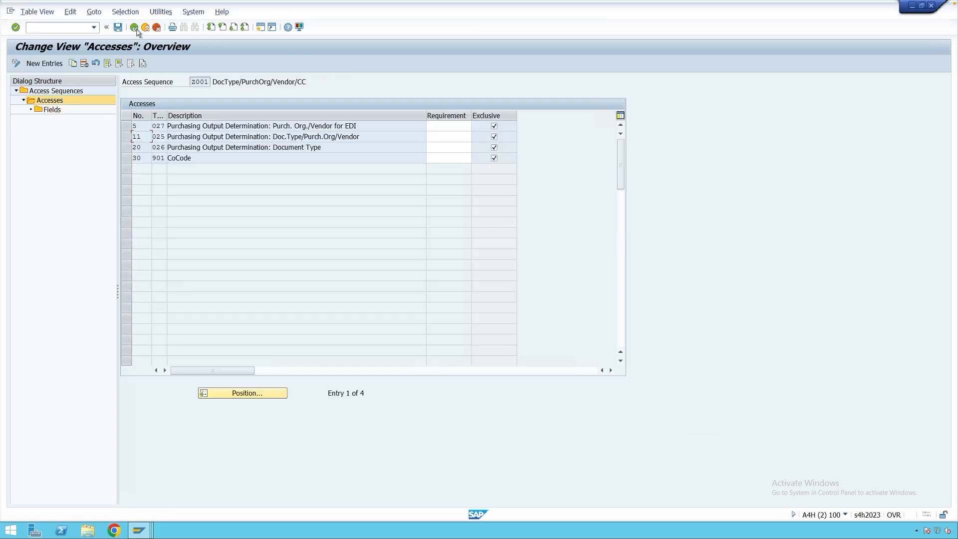
click(135, 27)
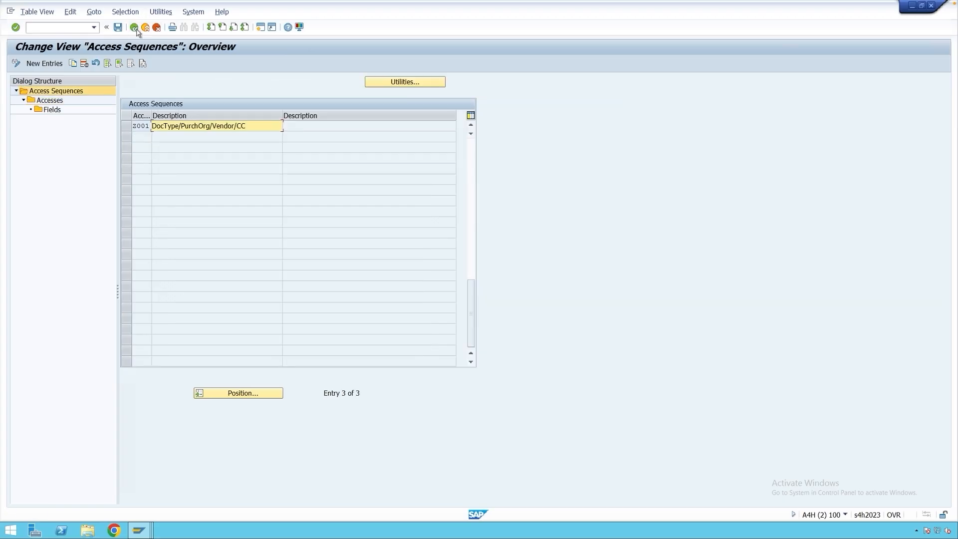
click(135, 28)
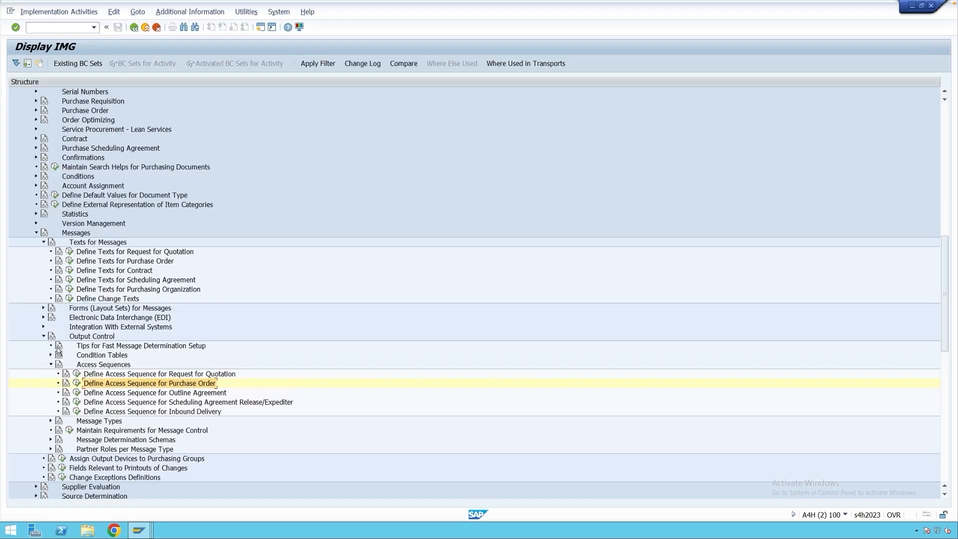
click(50, 421)
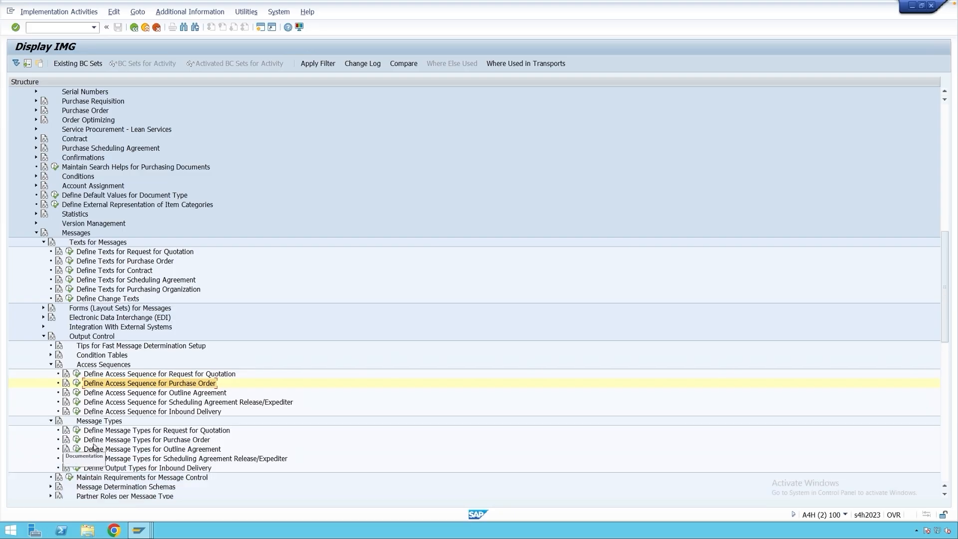
click(122, 444)
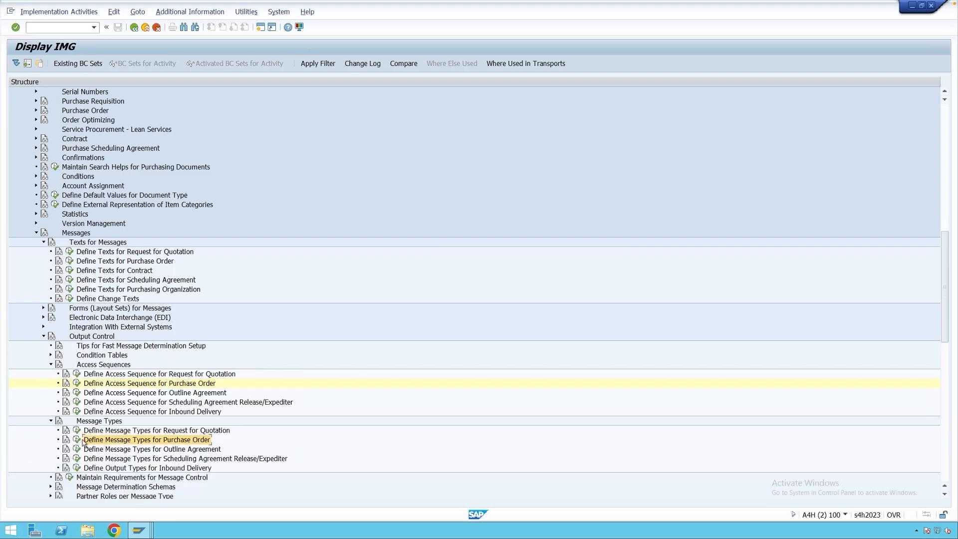
click(76, 440)
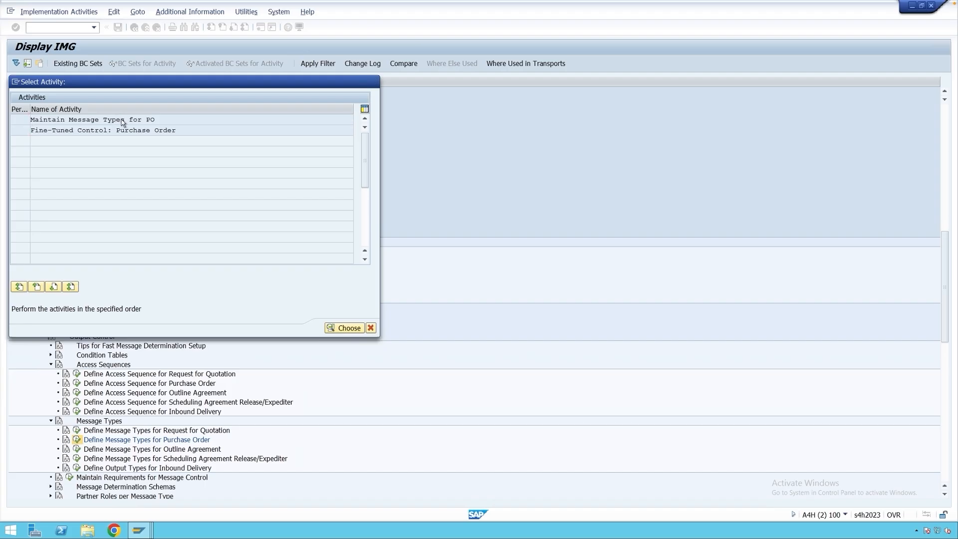
double_click(122, 119)
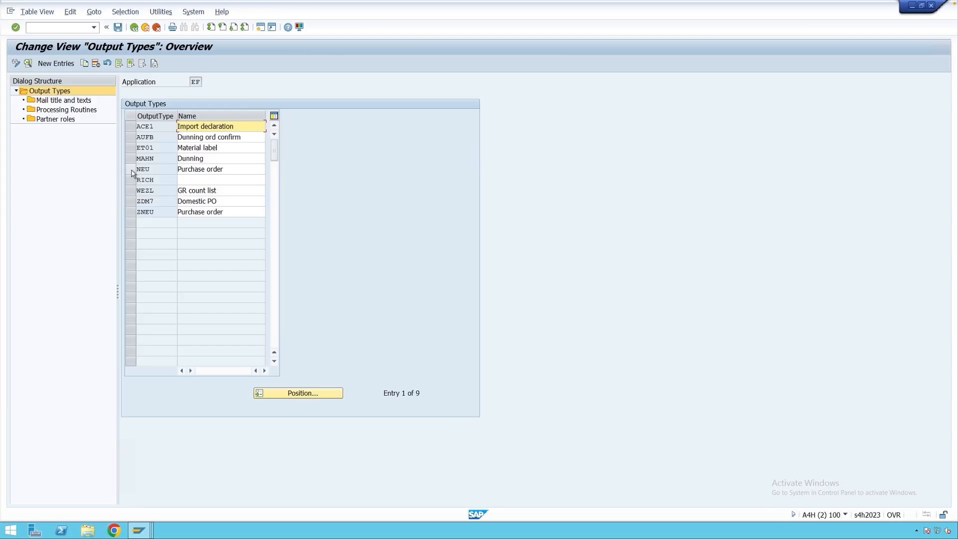
Start a copy of output type NEU as YNEU with the name "Purchase order (New)".
click(130, 173)
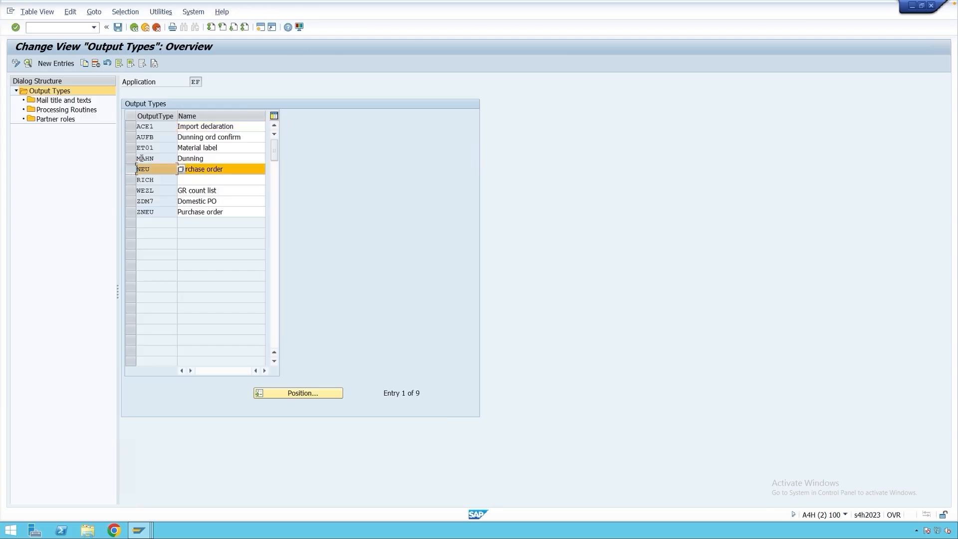
click(85, 63)
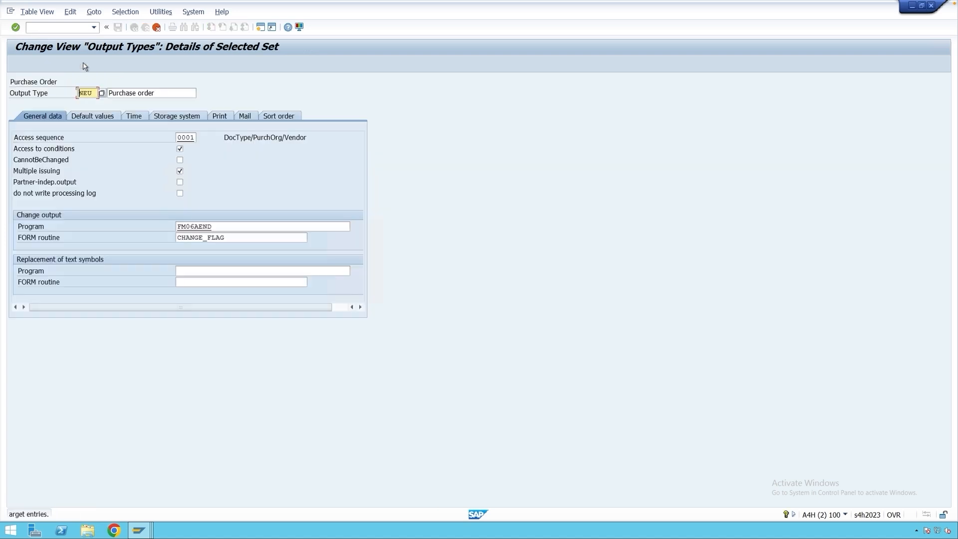
double_click(86, 93)
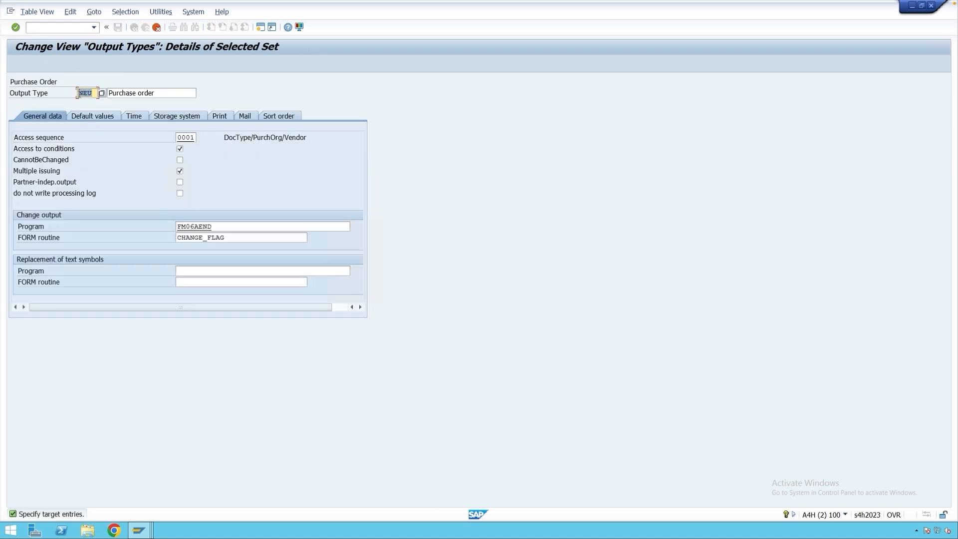
text(Z)
text(N)
text(EU)
click(157, 92)
text(()
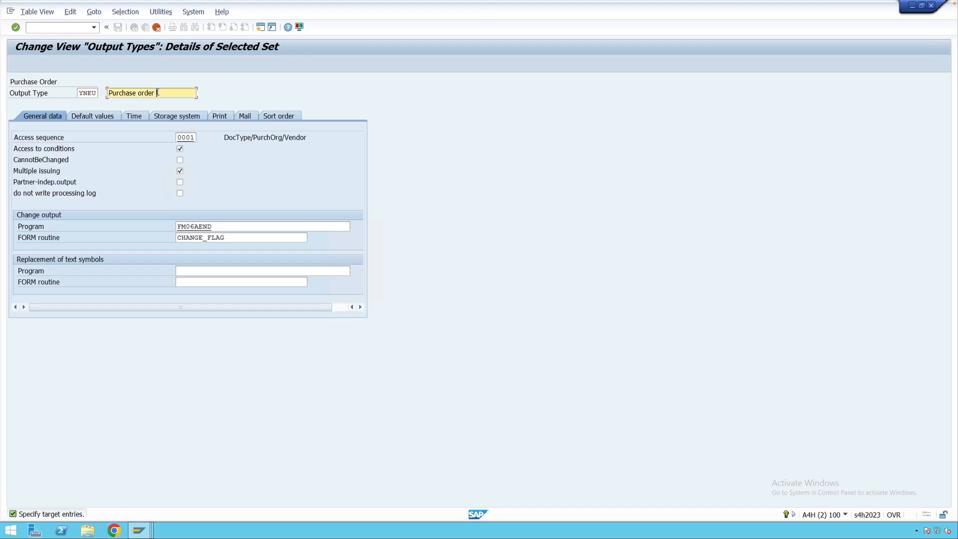
text(New))
Assign access sequence Z001 to output type YNEU and complete the copy with all dependent entries.
drag(179, 138, 196, 138)
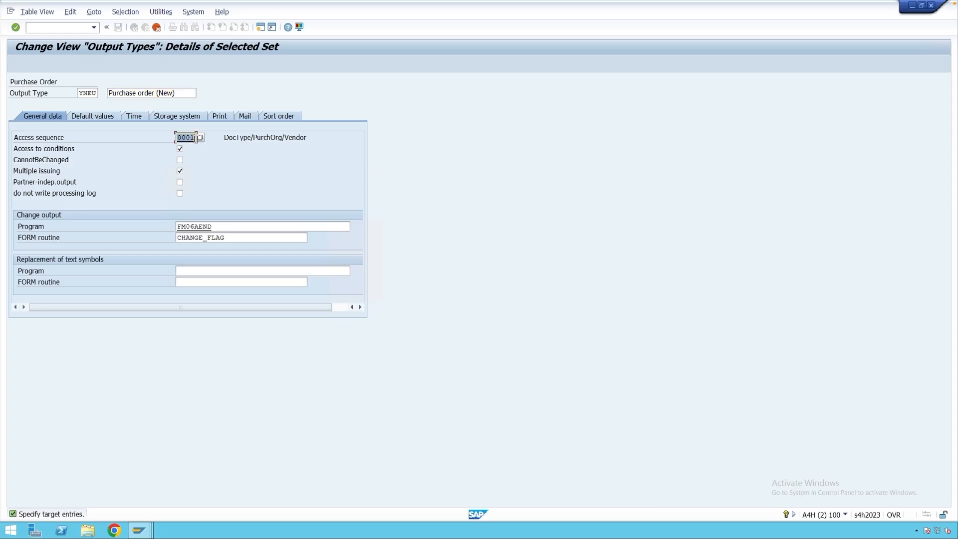
text(z001)
key(Return)
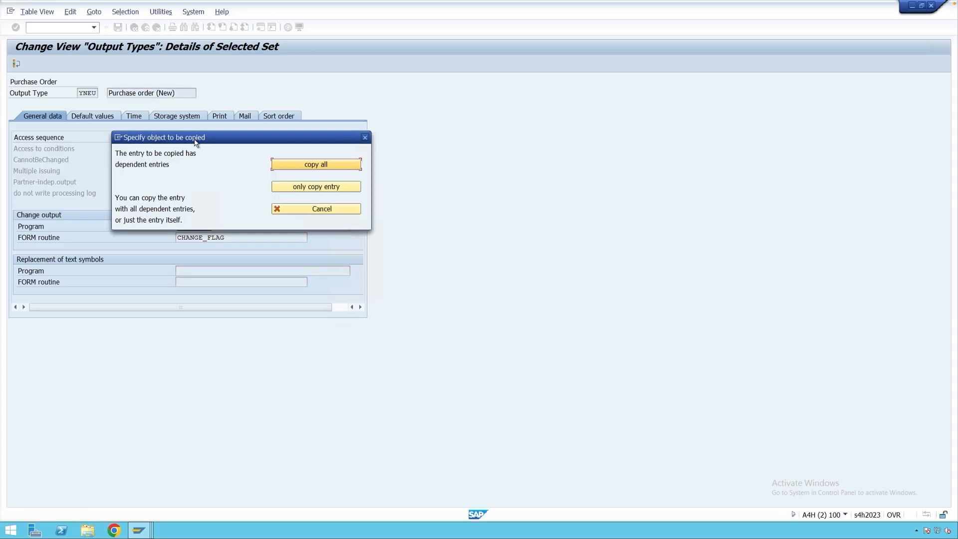
click(295, 166)
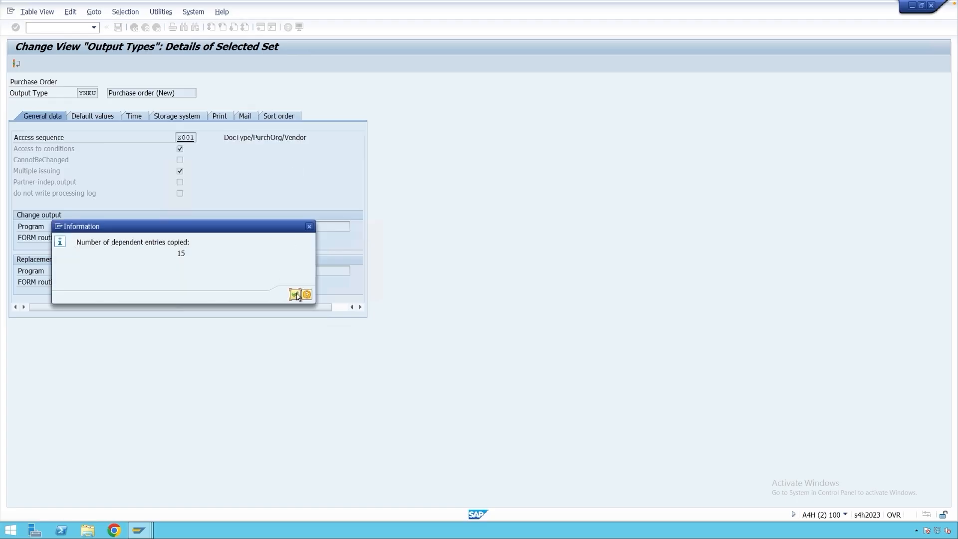
click(299, 294)
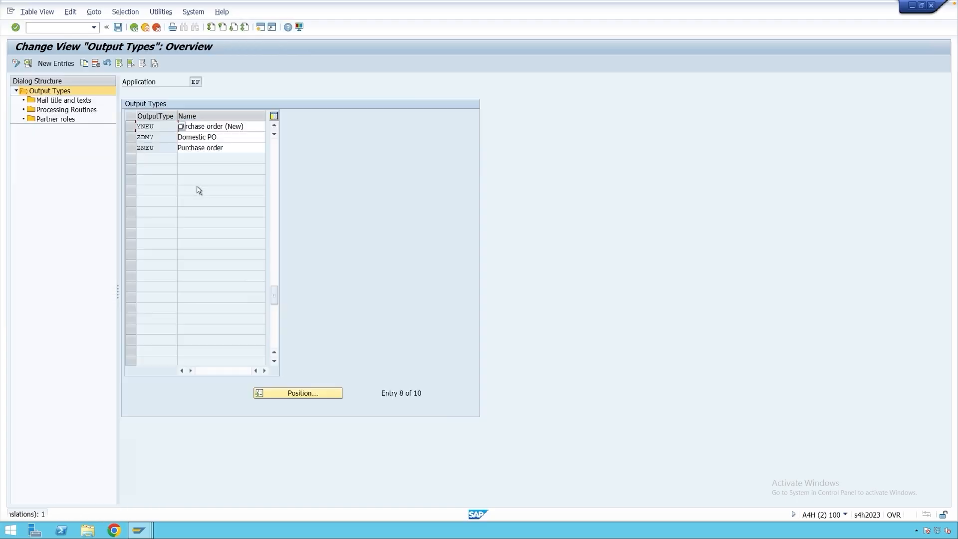
Save output type YNEU and its texts in the proposed customizing request.
click(119, 29)
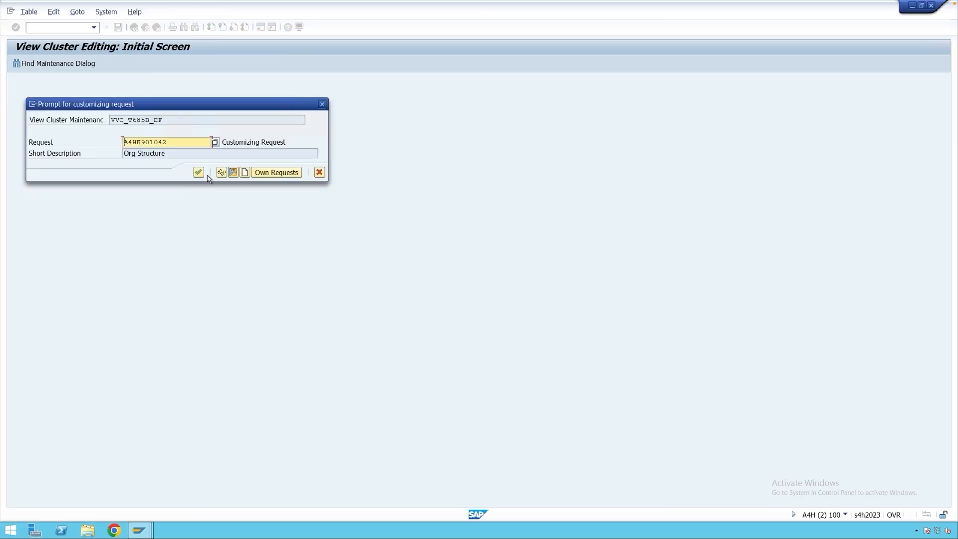
click(198, 174)
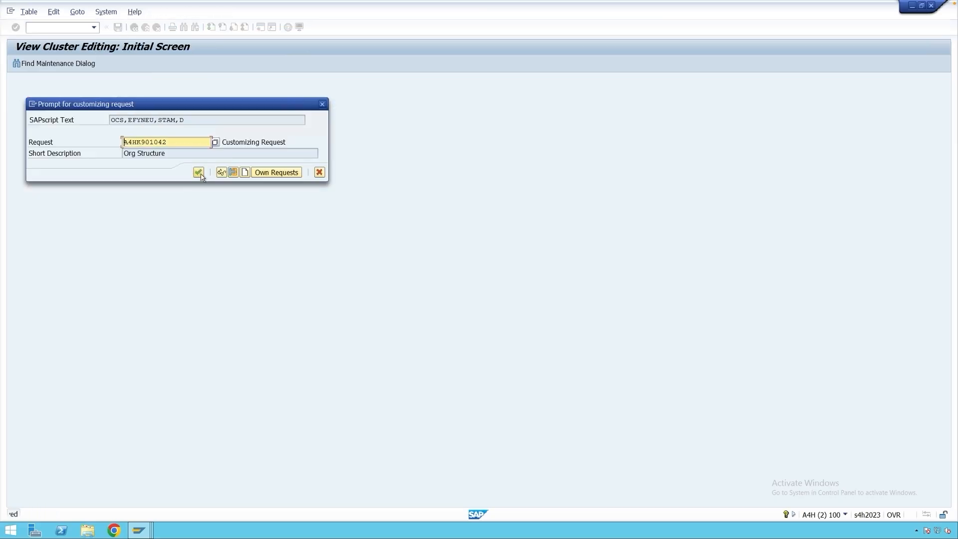
click(198, 173)
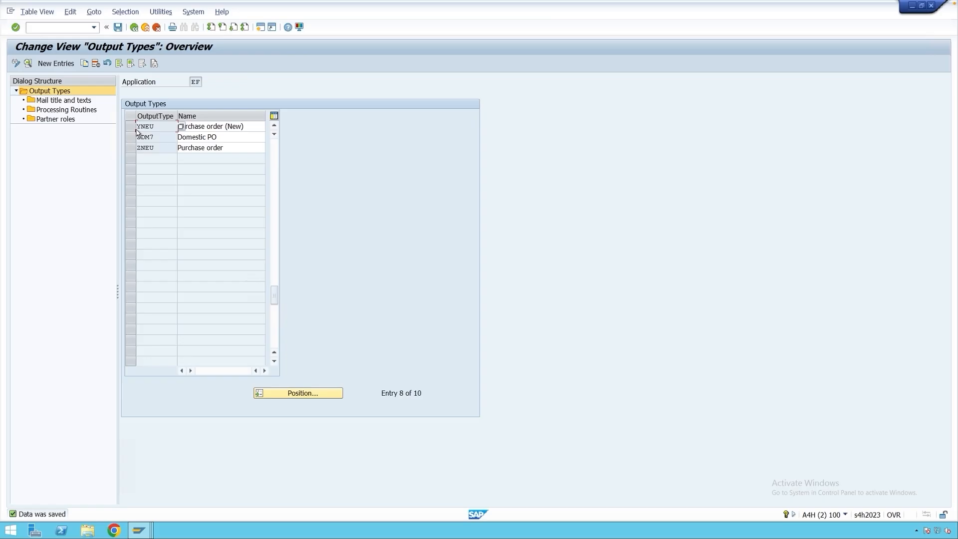
Review the general data of output type YNEU, then leave the message type maintenance.
double_click(151, 127)
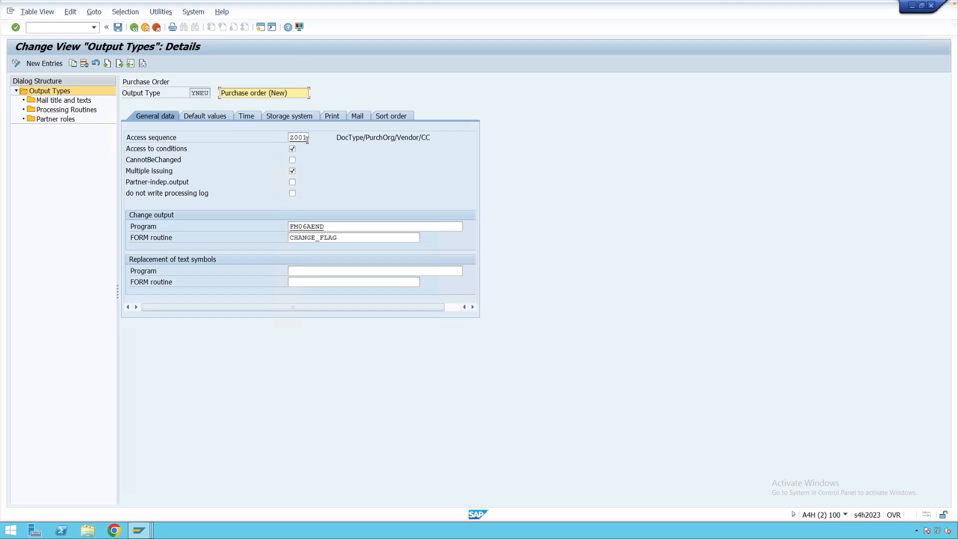
click(118, 28)
click(134, 27)
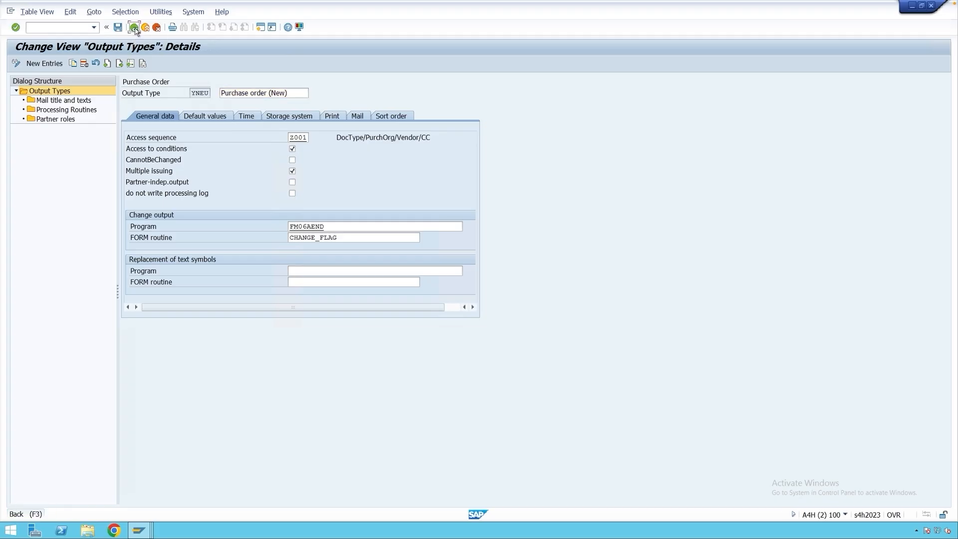
click(133, 28)
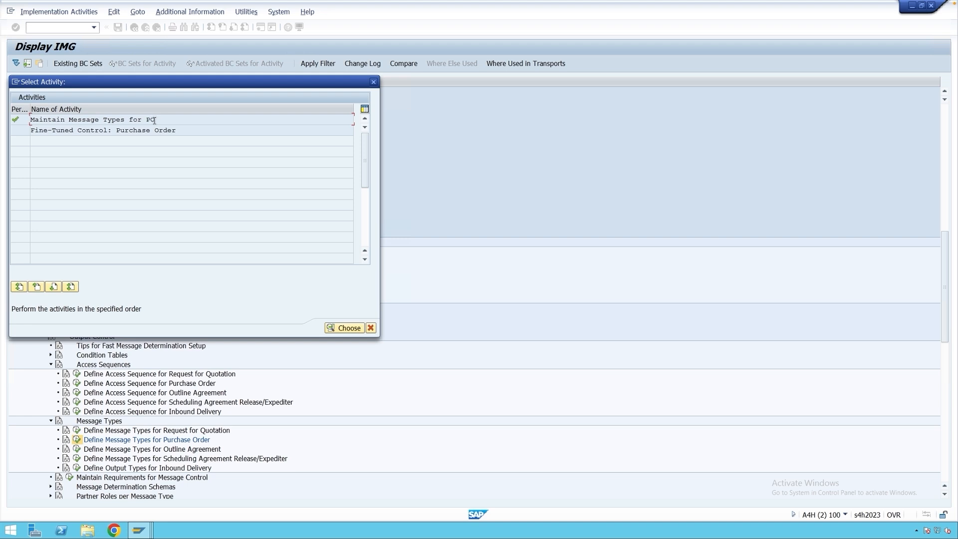
Reopen message type maintenance for purchase orders and copy output type YNEU as YNEC with the name "Purchase order (Ch.)".
double_click(133, 121)
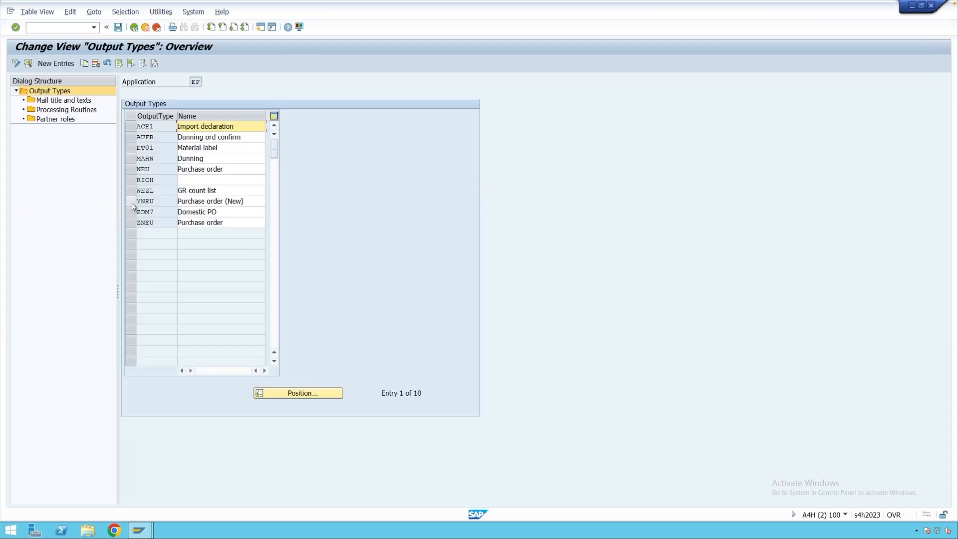
click(133, 202)
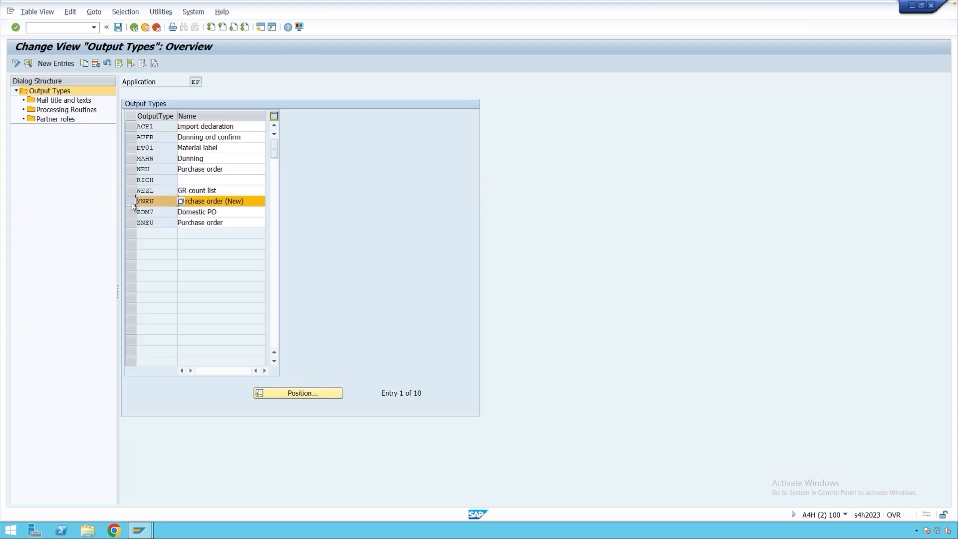
click(83, 63)
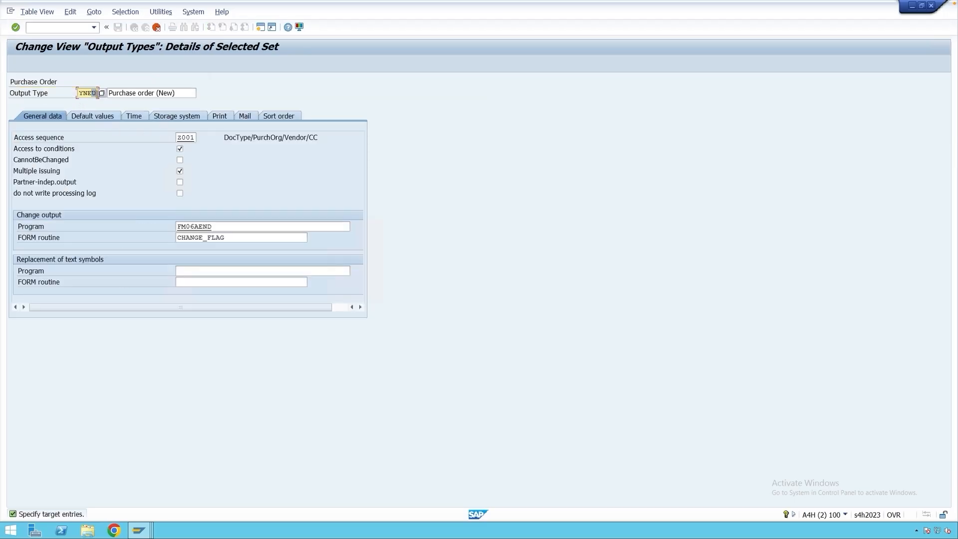
text(C)
drag(159, 94, 173, 93)
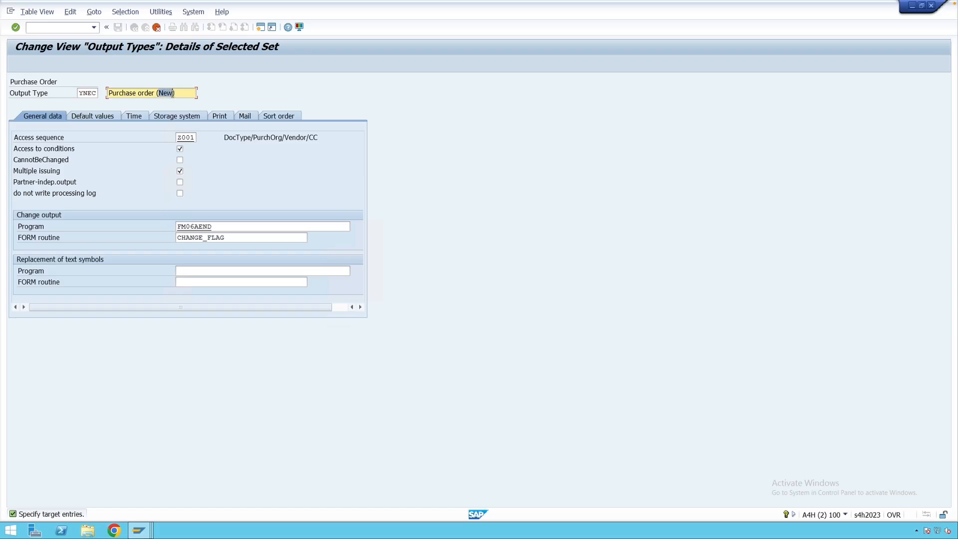
text(Ch.))
key(Return)
Copy all dependent entries to output type YNEC and save the output types.
click(285, 165)
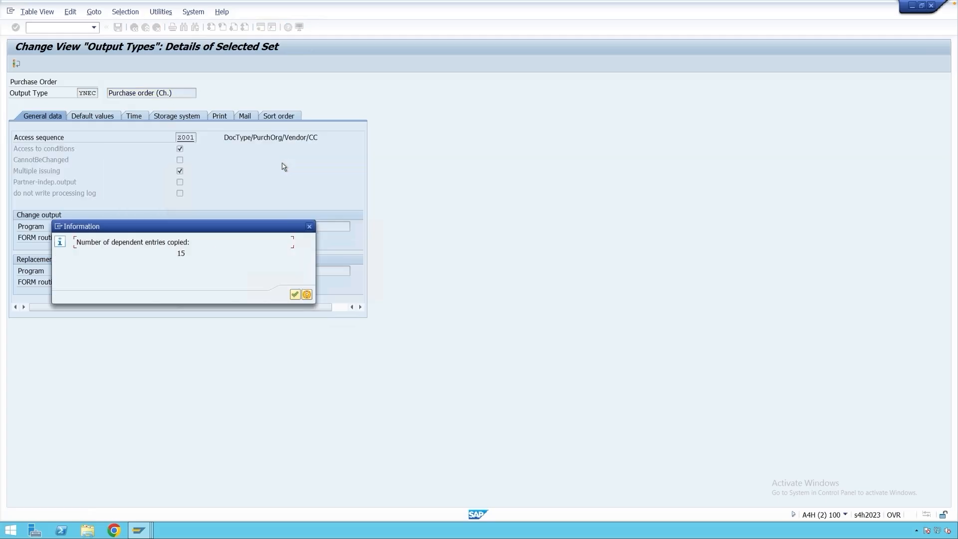
key(Return)
key(ctrl+s)
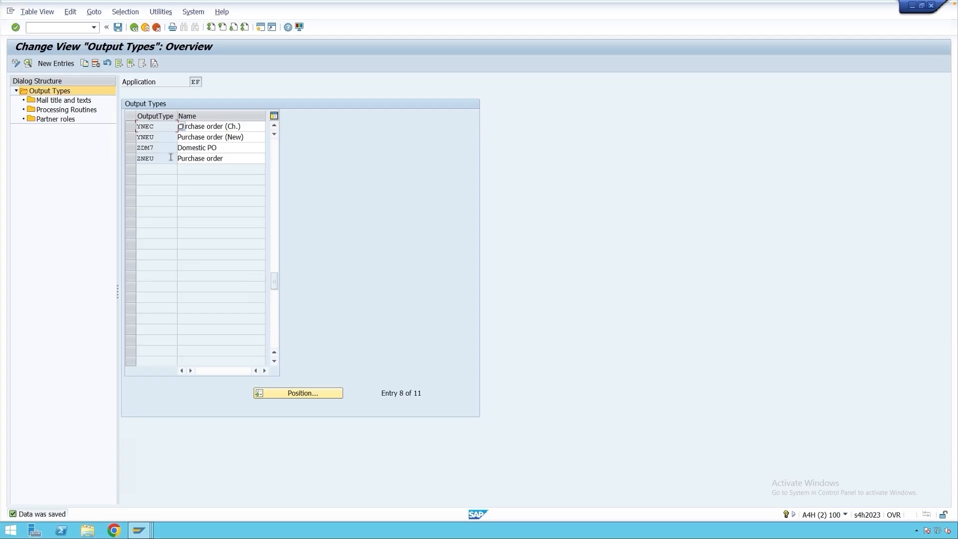
In the fine-tuned control for purchase orders, add a new entry assigning operation 1 (New) to message type YNEU.
click(134, 27)
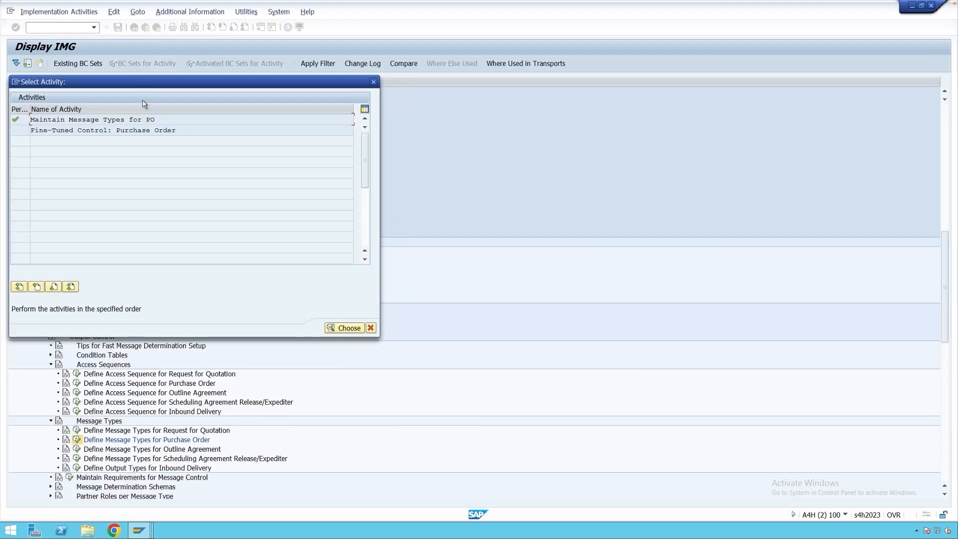
double_click(140, 130)
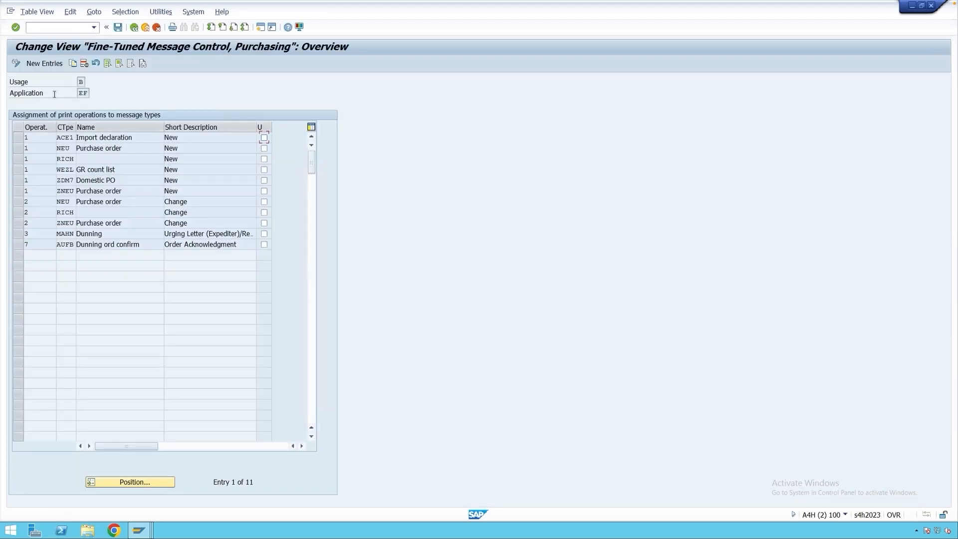
click(46, 64)
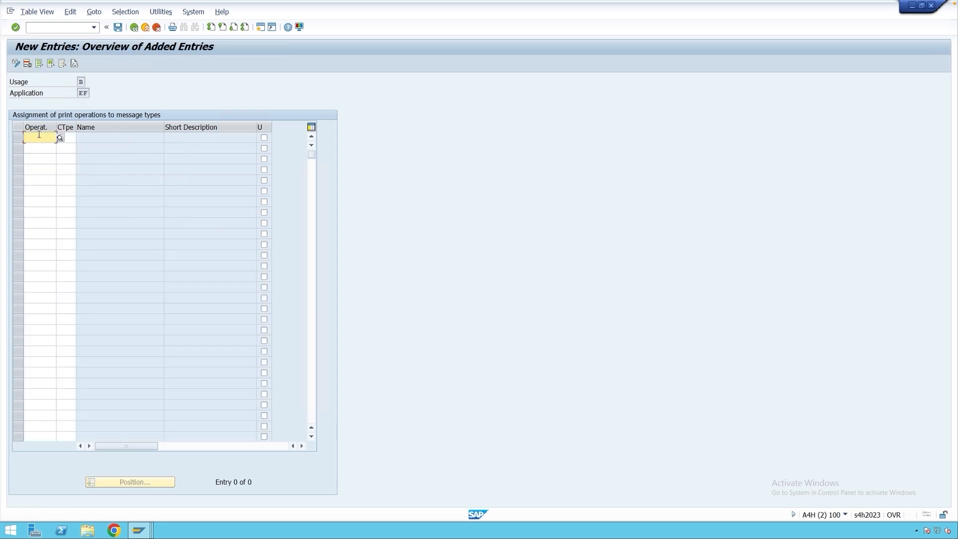
key(F4)
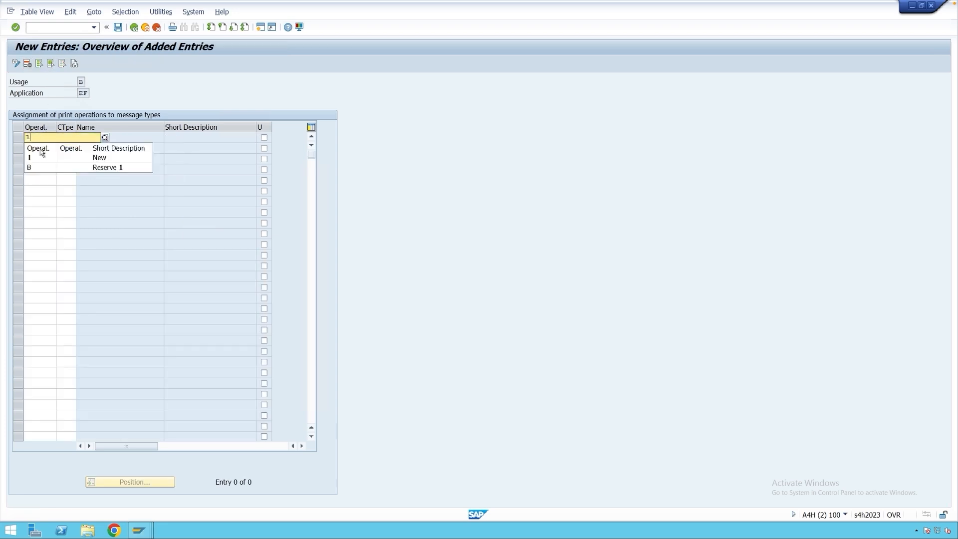
click(40, 159)
click(73, 139)
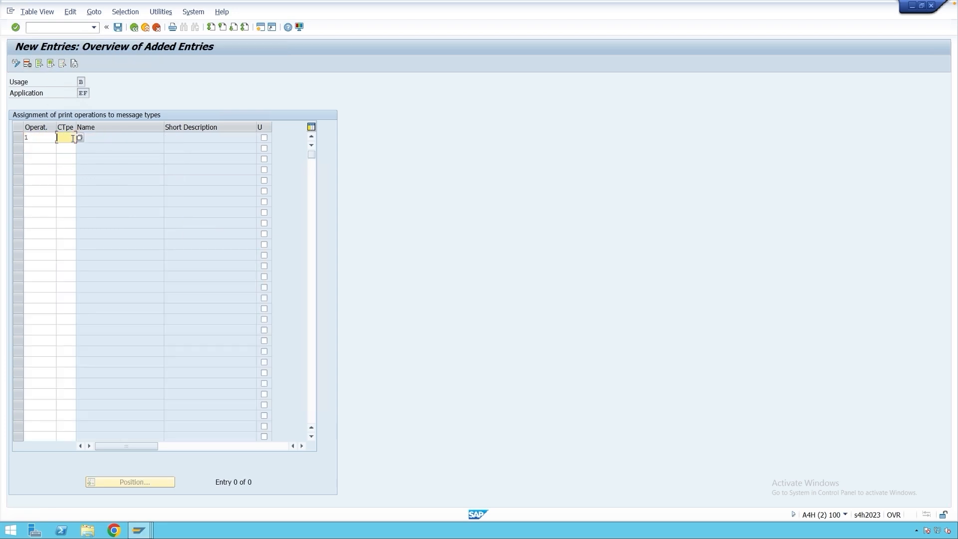
text(YNEU)
Add a second entry assigning operation 2 (Change) to message type YNEC.
click(45, 149)
key(F4)
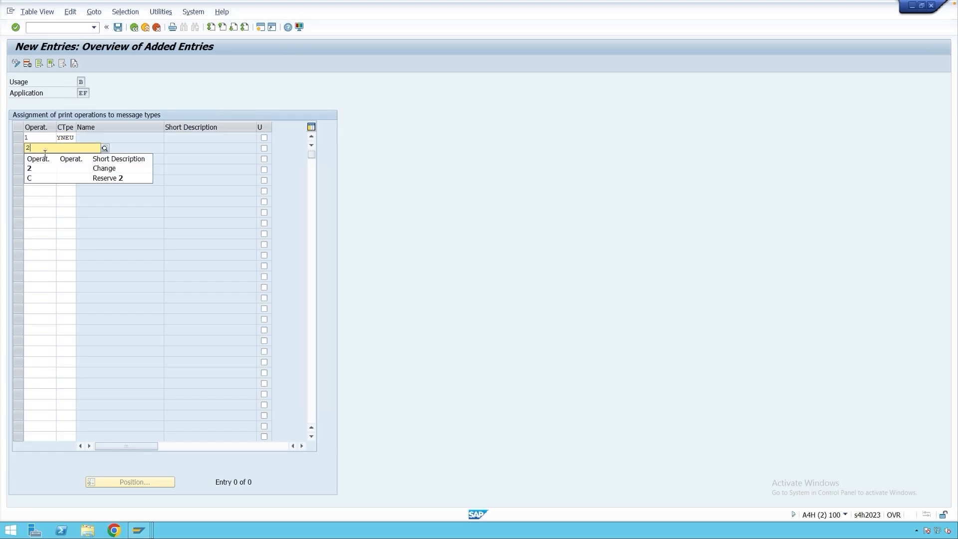
click(44, 168)
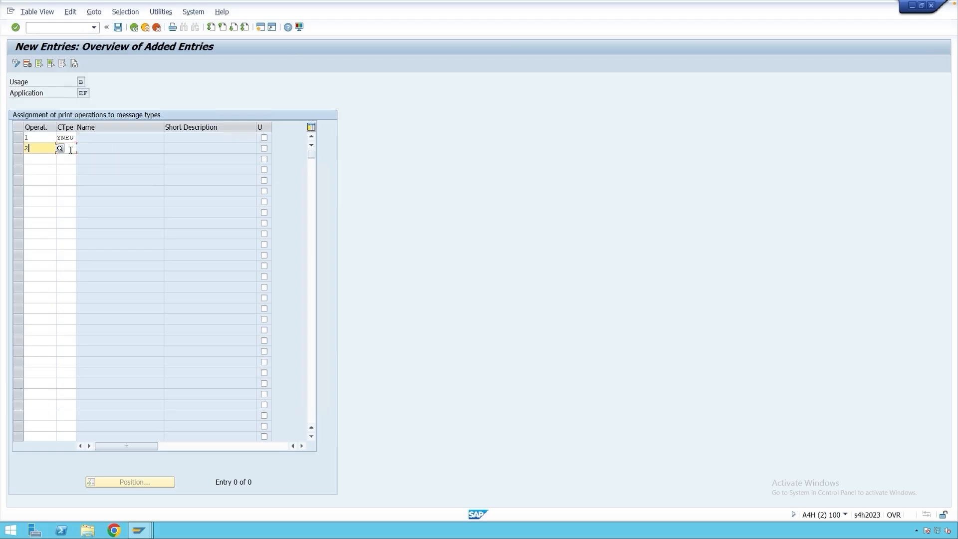
click(71, 150)
text(YNE)
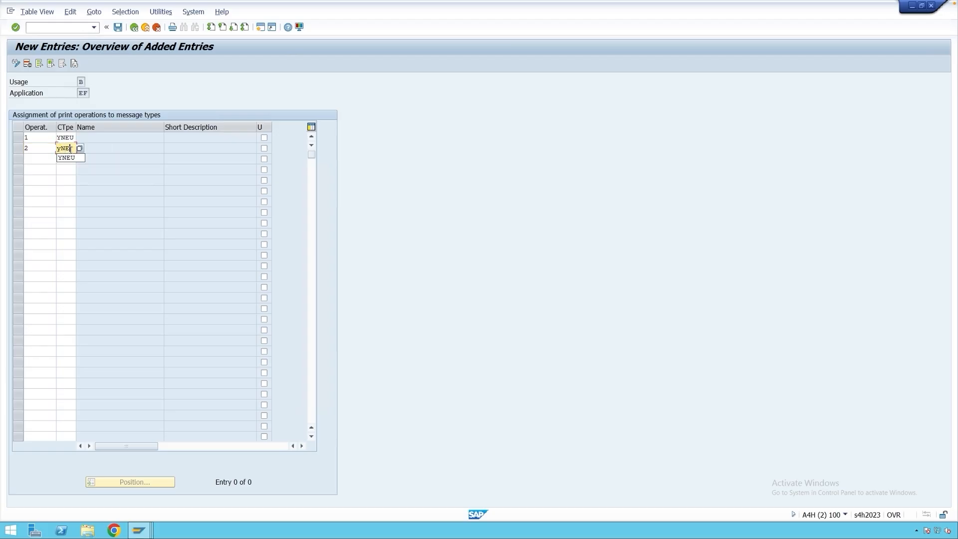
text(C)
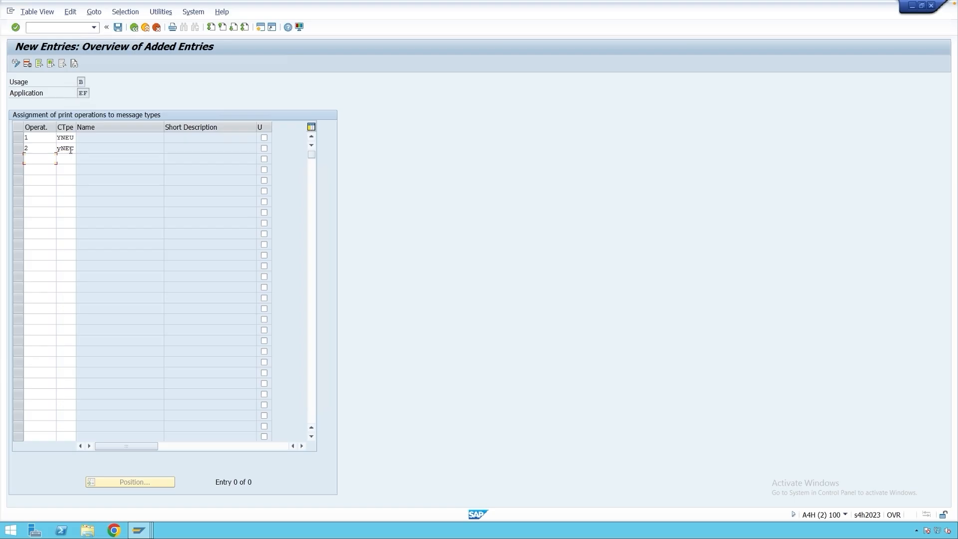
key(Return)
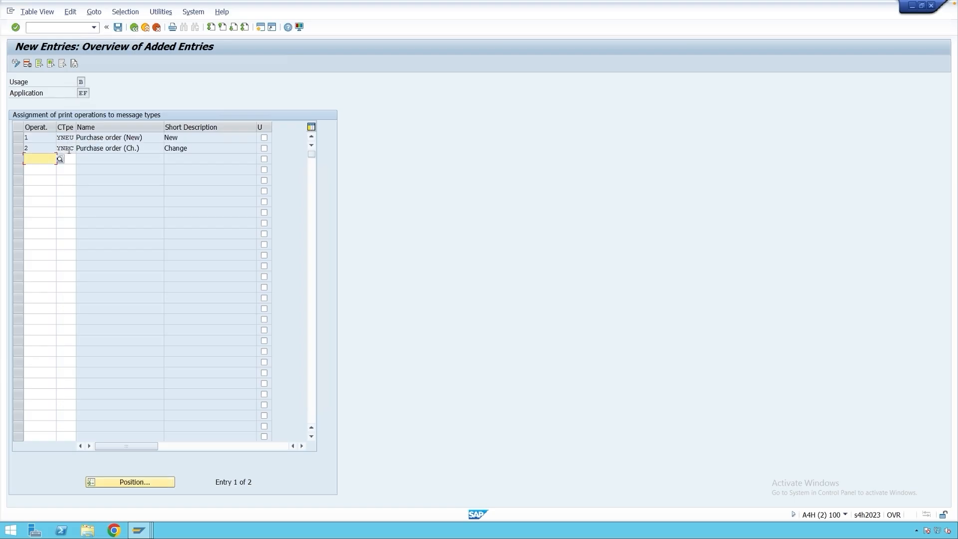
Save the two new fine-tuned control entries in the customizing request and return to the IMG structure.
click(34, 137)
click(35, 148)
click(118, 27)
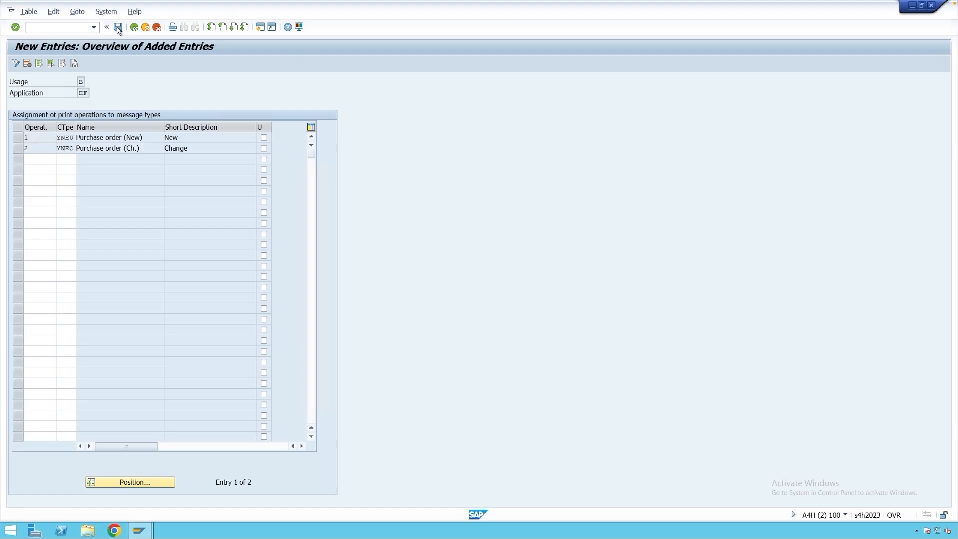
click(198, 172)
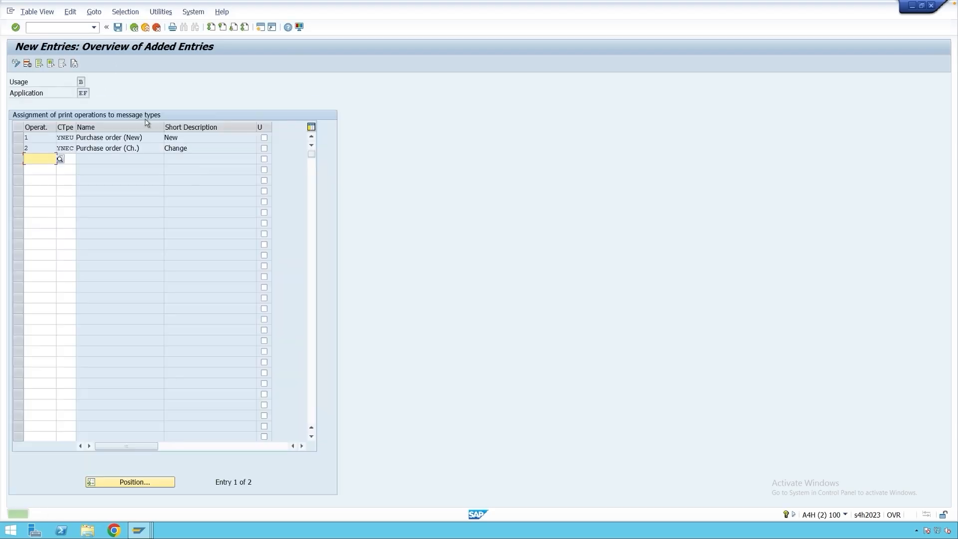
click(134, 26)
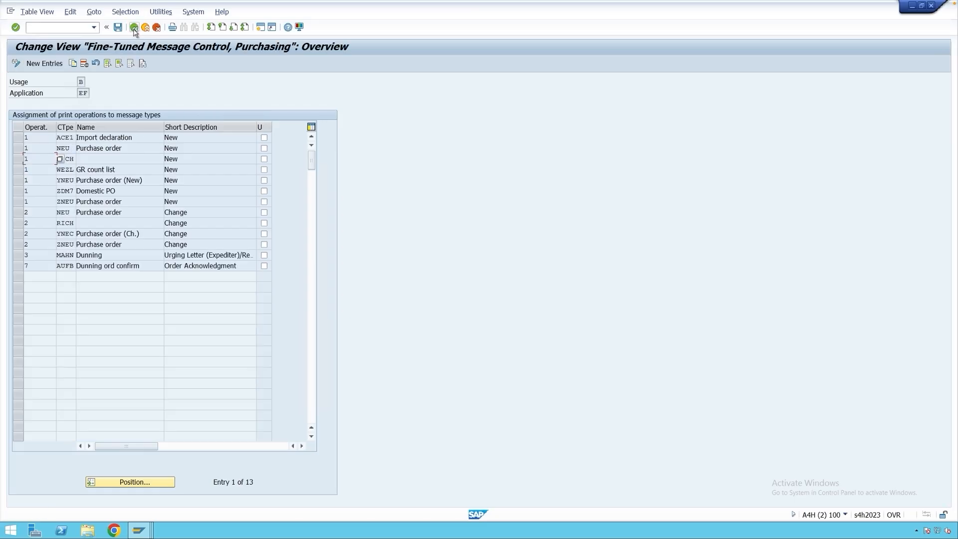
click(133, 27)
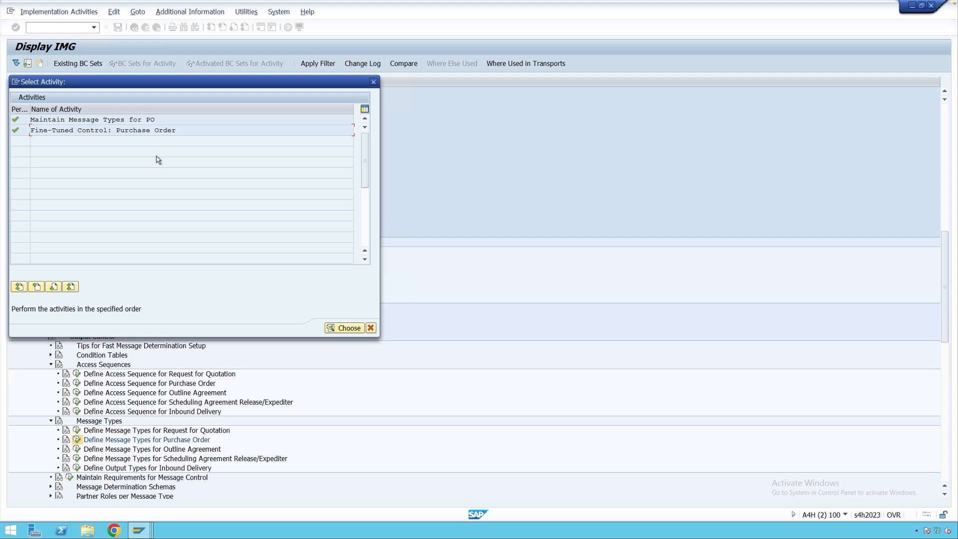
click(370, 329)
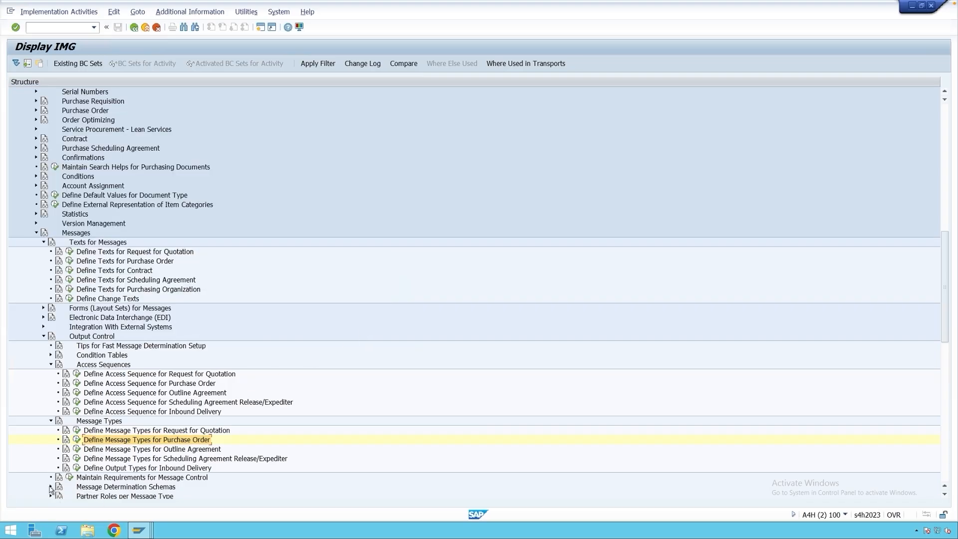
Open the maintenance of the message determination schema for purchase orders from the IMG.
click(51, 487)
scroll(173, 446, down, 3)
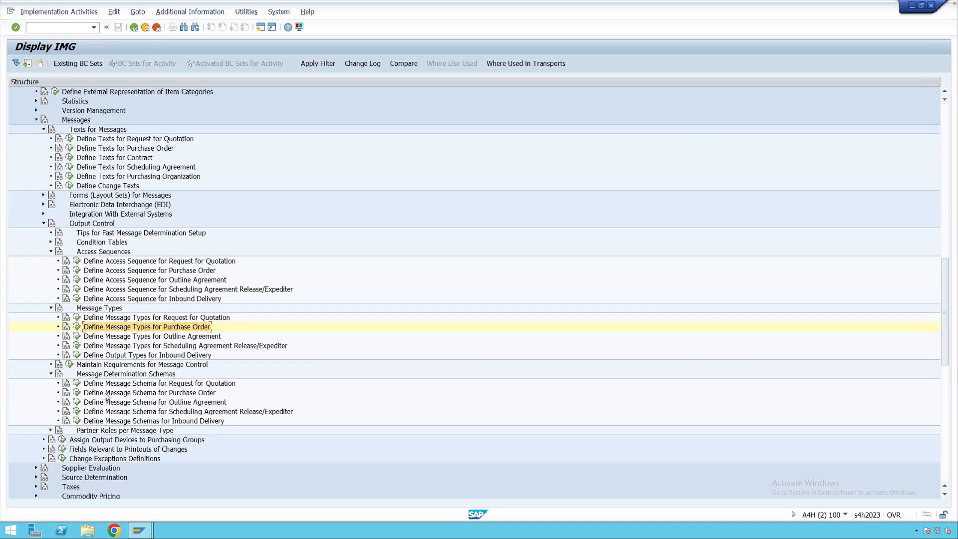
click(106, 394)
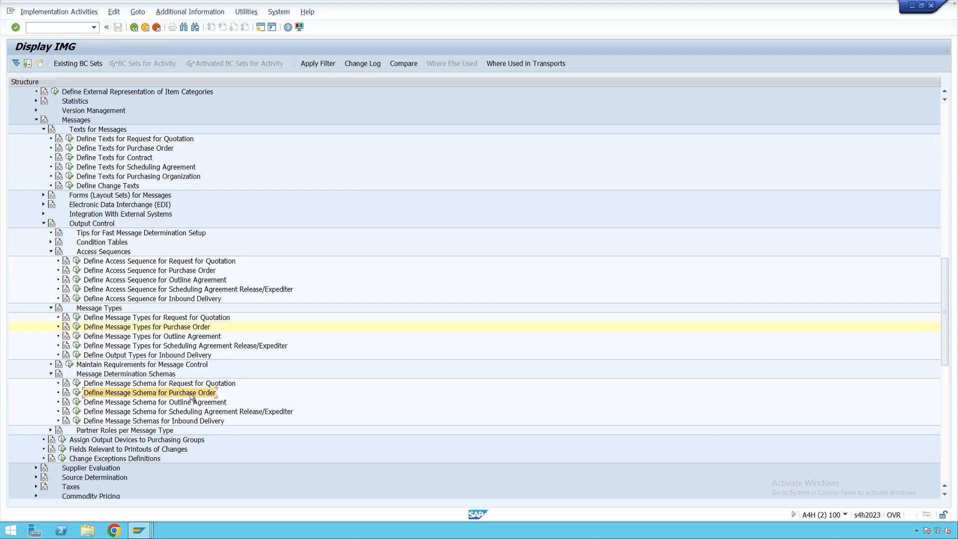
click(77, 393)
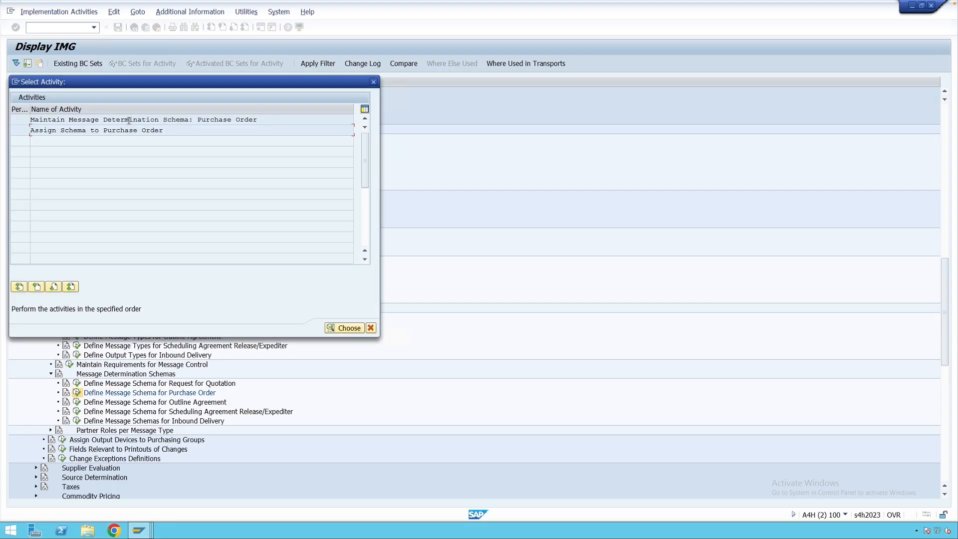
double_click(198, 121)
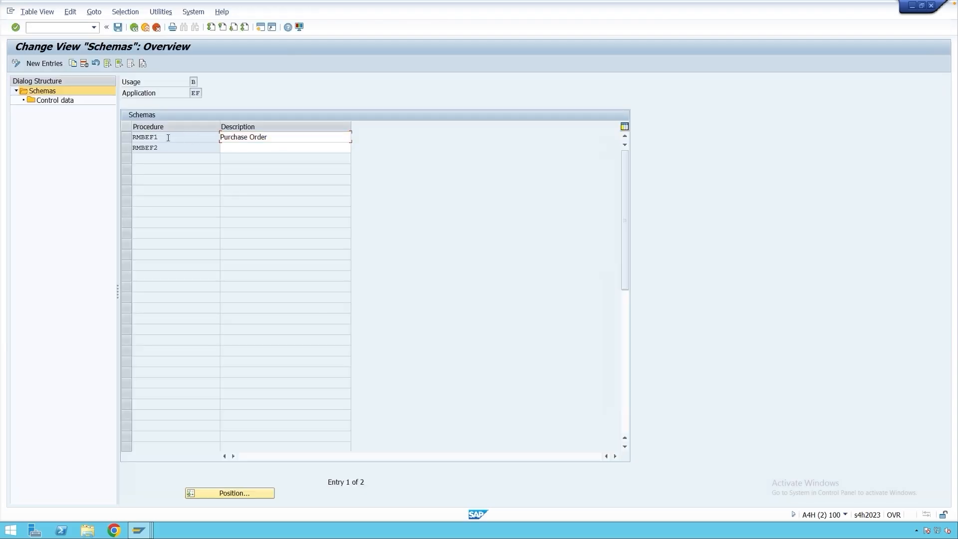
Copy schema RMBEF1 with all its dependent entries to ZMBEF1, described as "Purchase Order (Custom)".
click(128, 138)
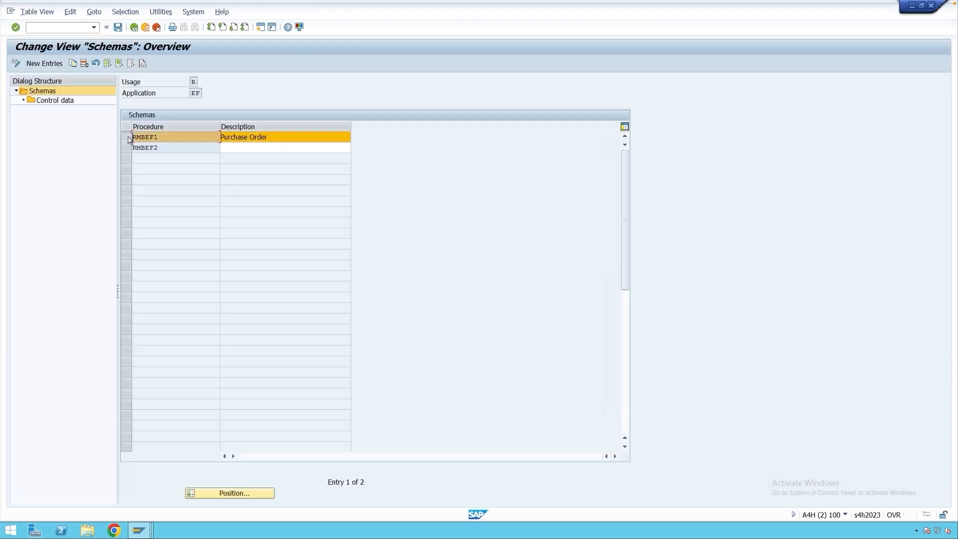
click(73, 64)
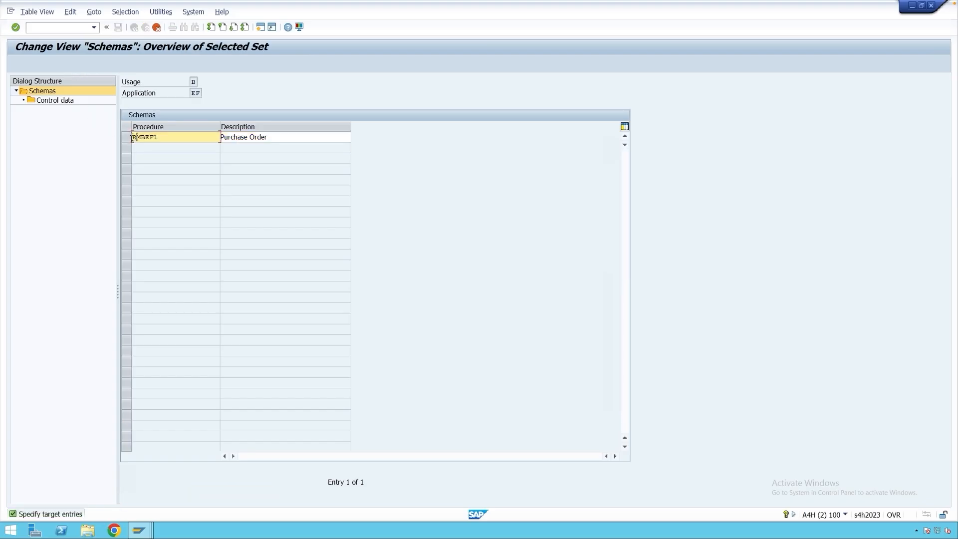
click(132, 137)
text(Z)
click(279, 138)
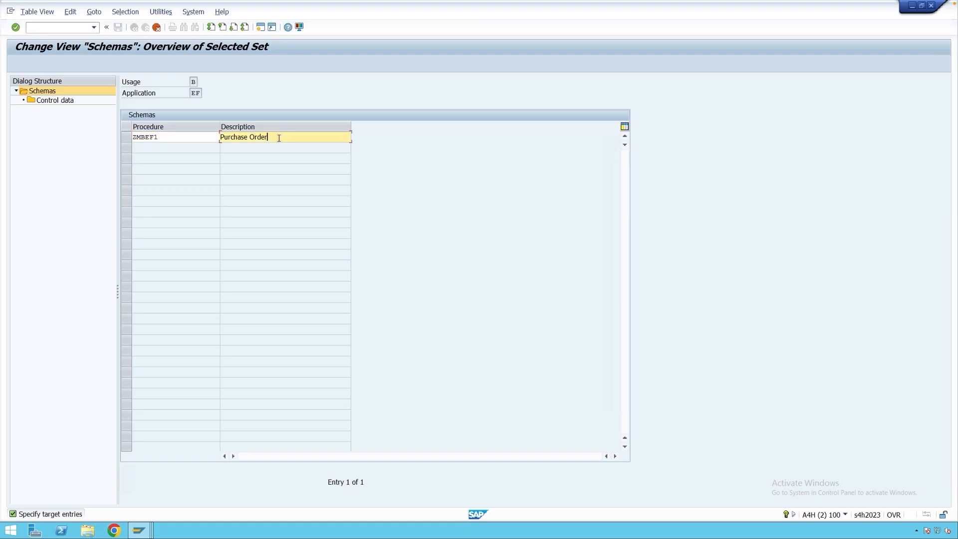
text((Custom))
key(Return)
click(304, 164)
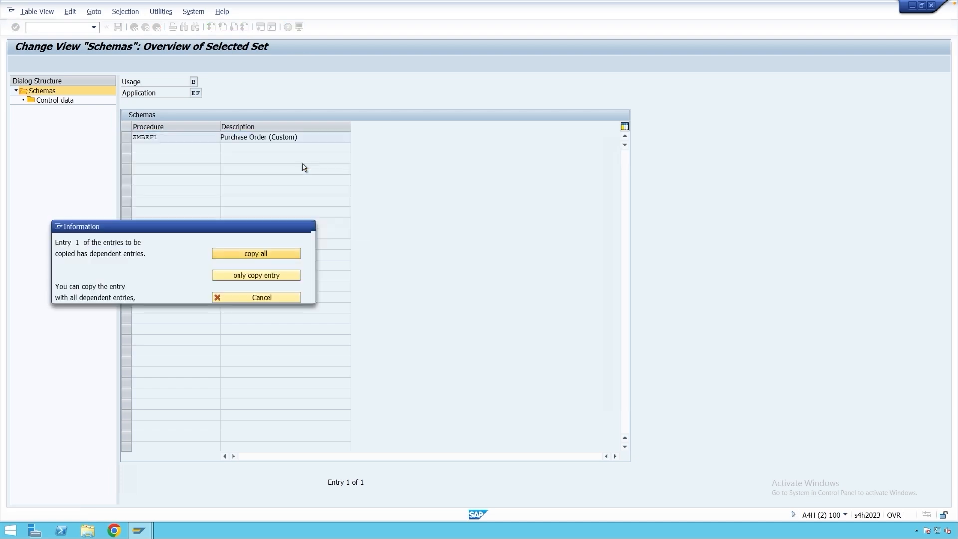
click(299, 294)
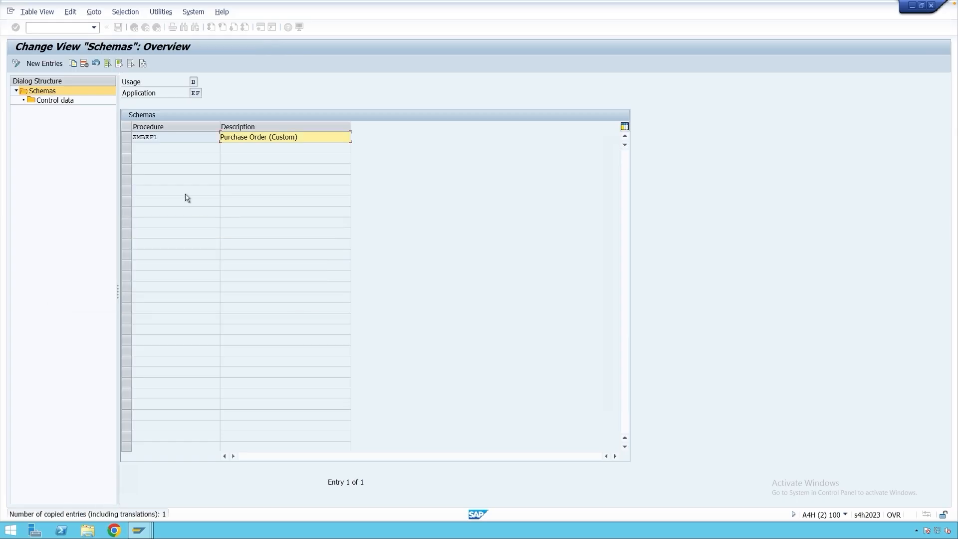
In the control data of schema ZMBEF1, begin two new entries with step numbers 60 and 70.
click(129, 140)
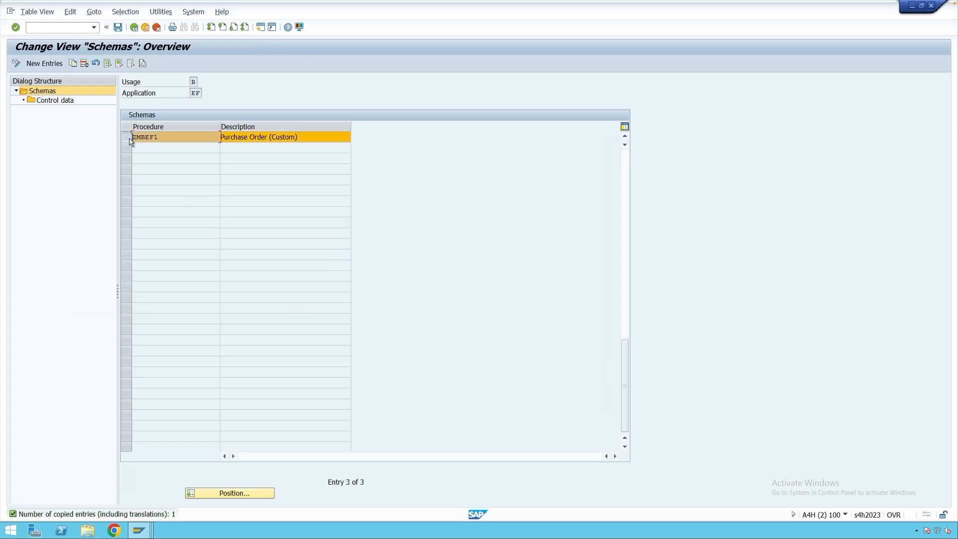
double_click(63, 100)
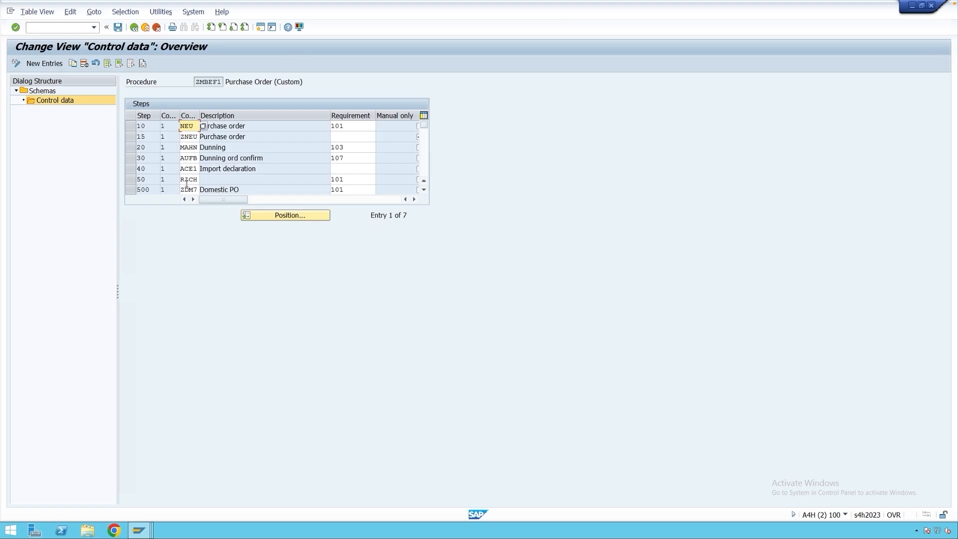
scroll(186, 184, down, 1)
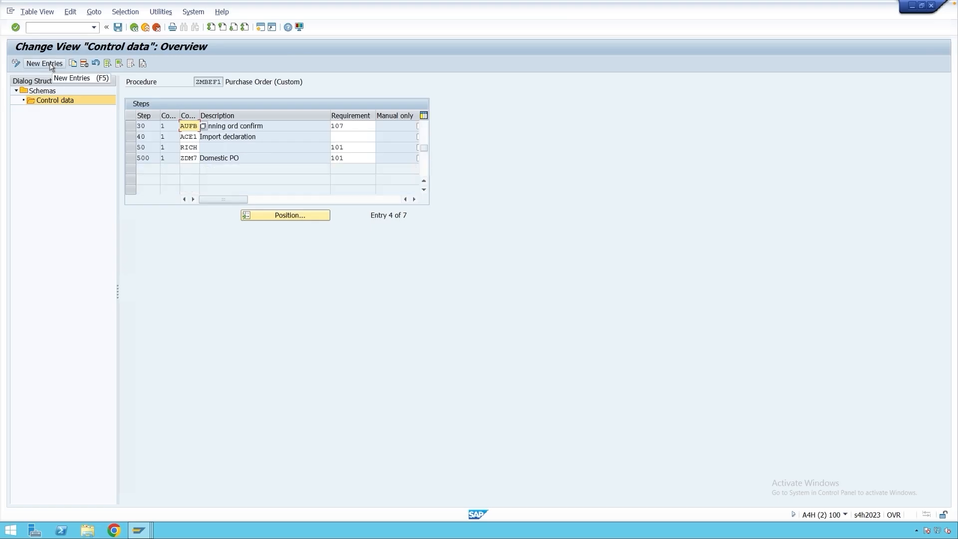
click(45, 64)
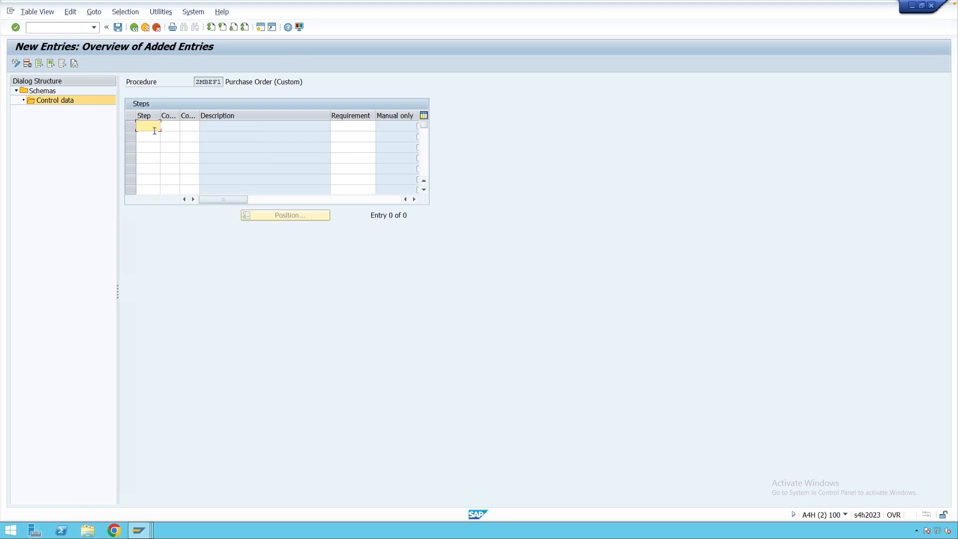
text(60)
click(151, 136)
text(70)
Assign condition type YNEU to step 60 and YNEC to step 70, and return to the control data overview.
click(189, 127)
text(YNEU)
click(188, 138)
text(YNEC)
key(Return)
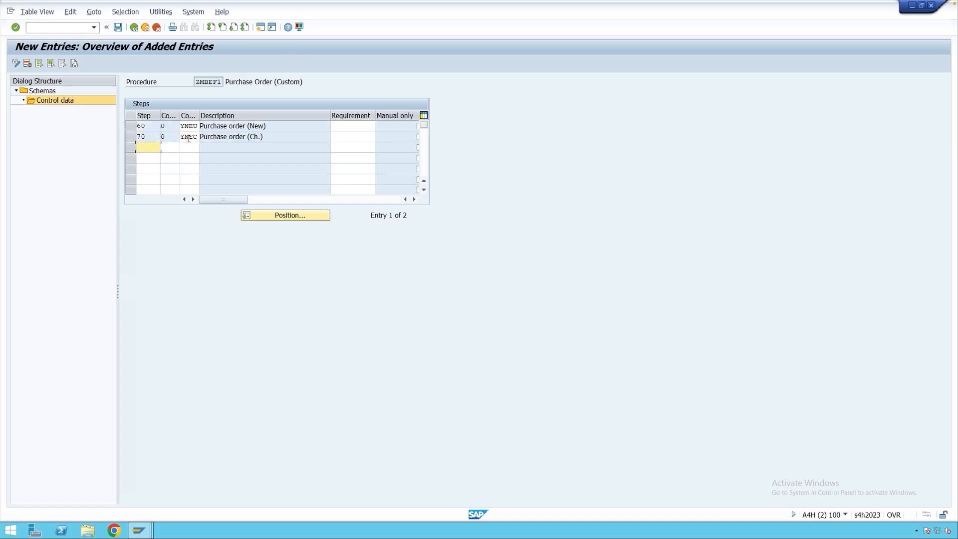
click(133, 28)
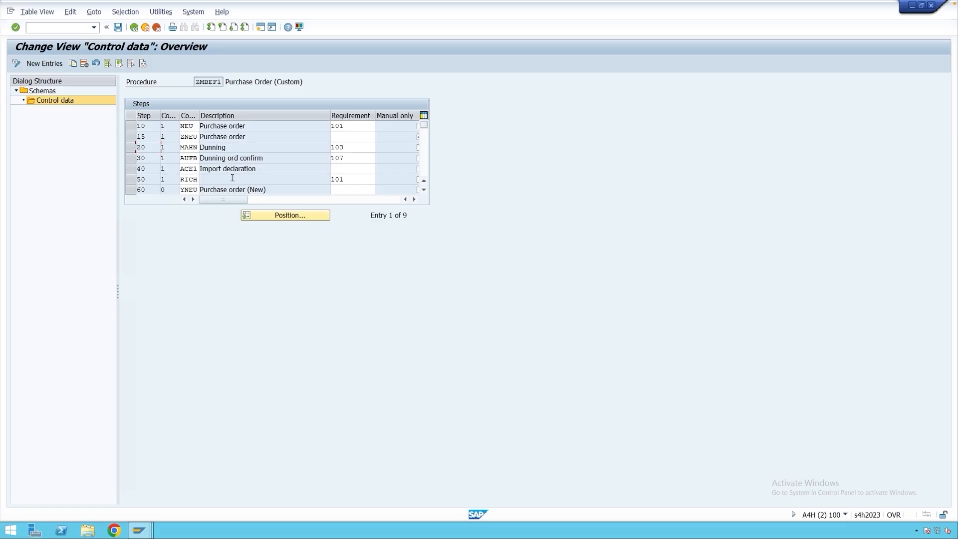
Set requirement 101 for the YNEU and YNEC steps of the schema and save the control data.
click(191, 190)
scroll(209, 179, down, 1)
scroll(272, 164, up, 1)
scroll(283, 167, down, 2)
click(355, 148)
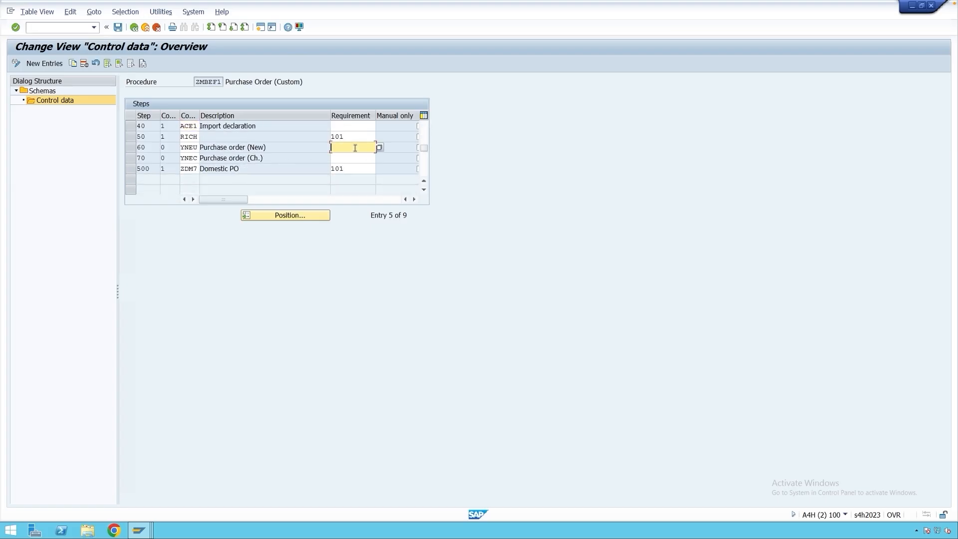
text(101)
click(355, 158)
text(101)
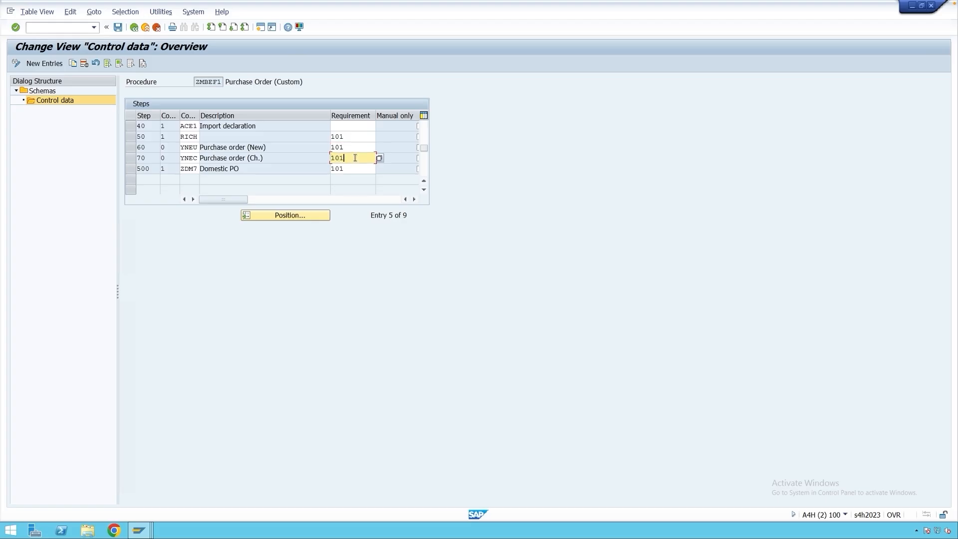
key(ctrl+s)
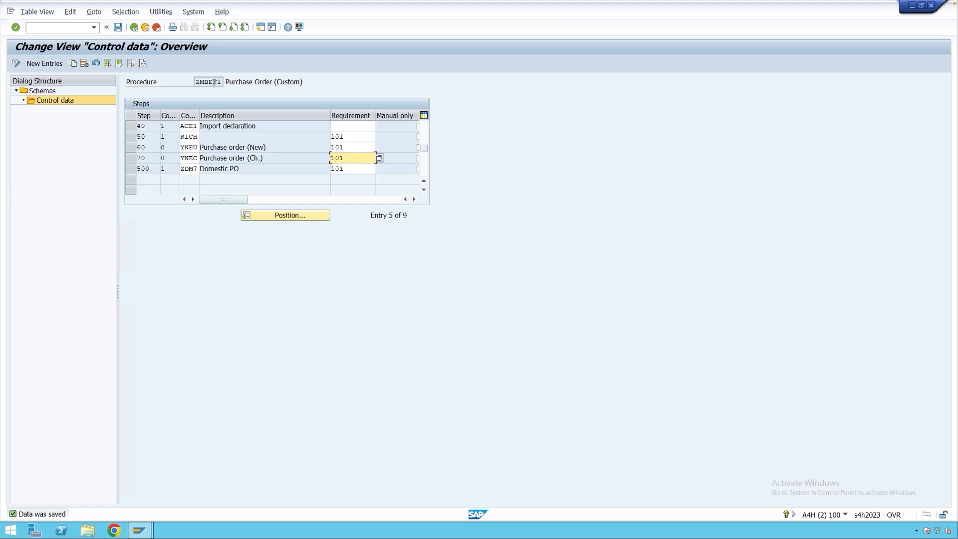
Open the schema assignment for purchase orders, assign procedure ZMBEF1 to application EF, and save.
click(135, 28)
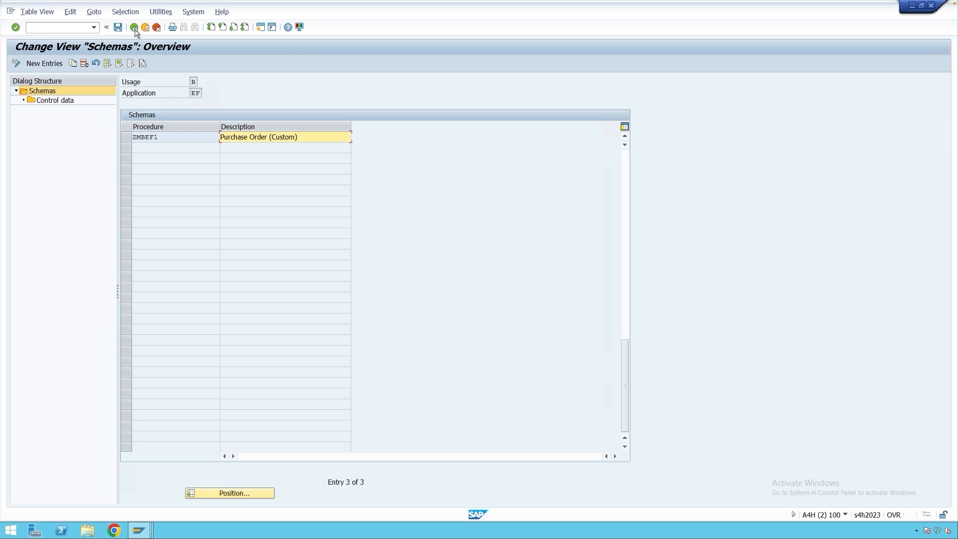
click(134, 28)
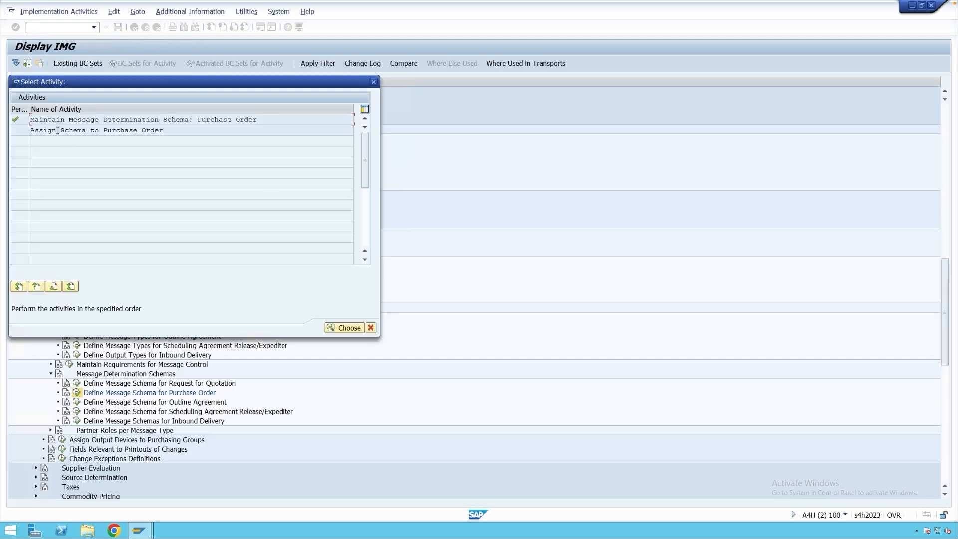
double_click(123, 130)
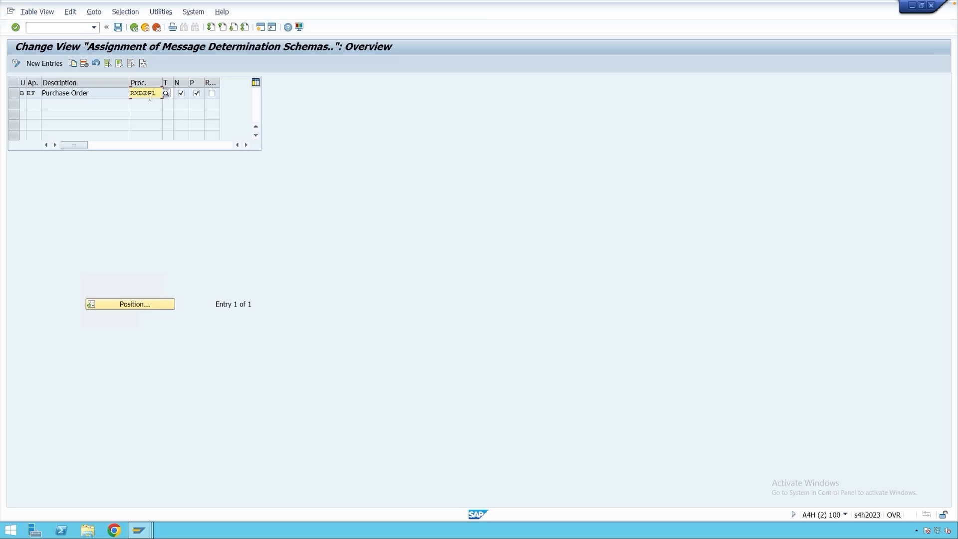
click(166, 93)
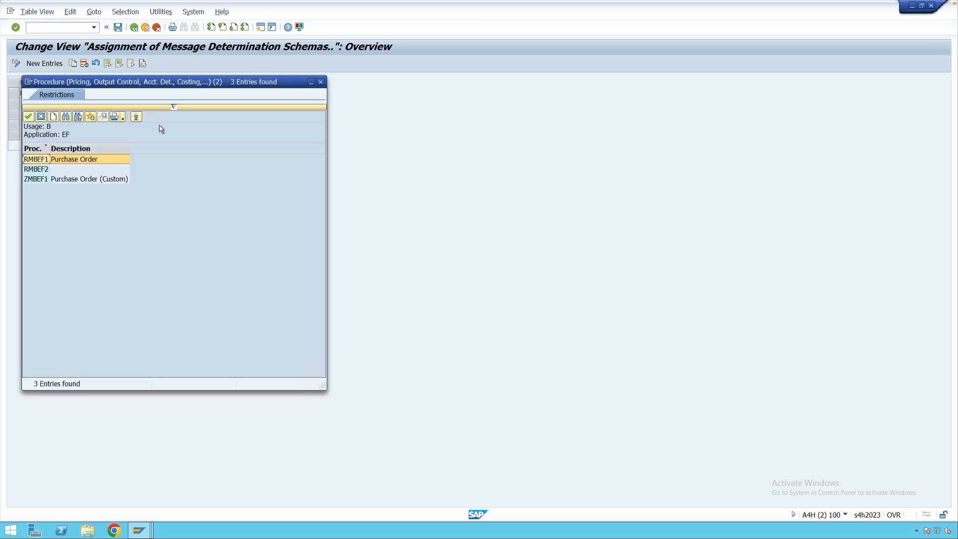
double_click(42, 179)
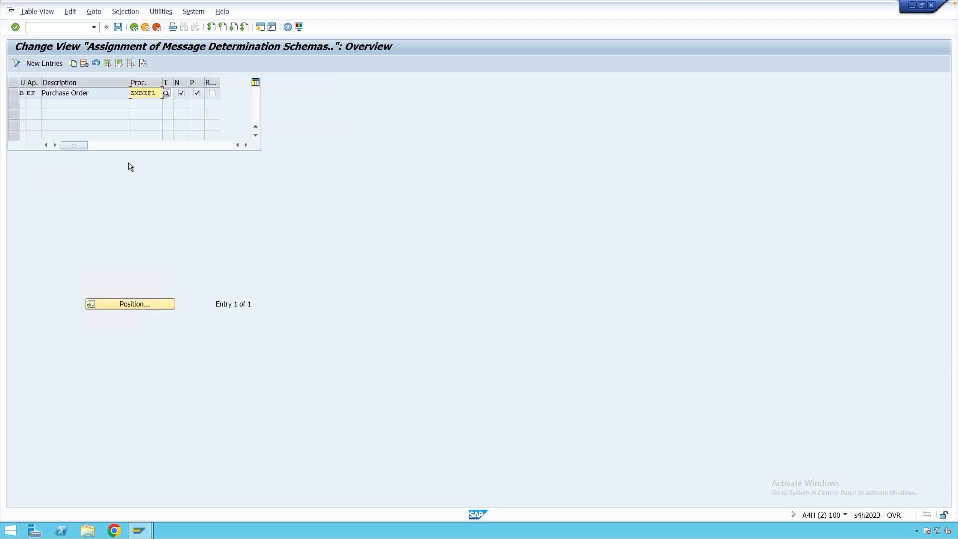
click(119, 28)
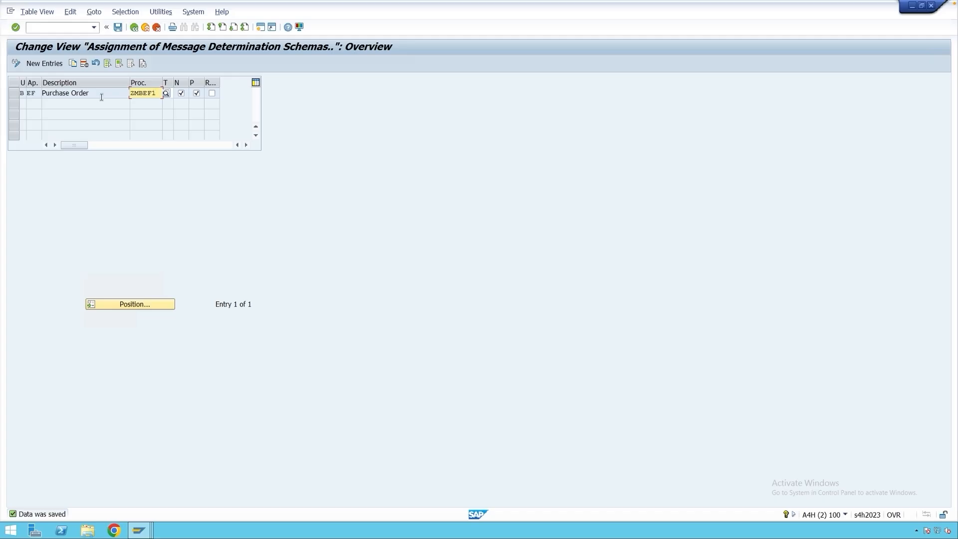
click(40, 95)
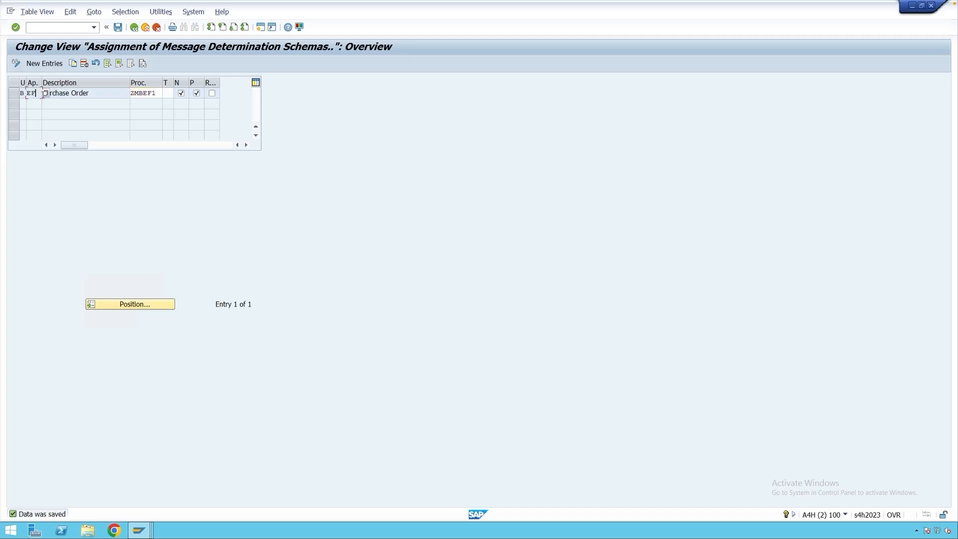
click(88, 95)
key(ctrl+s)
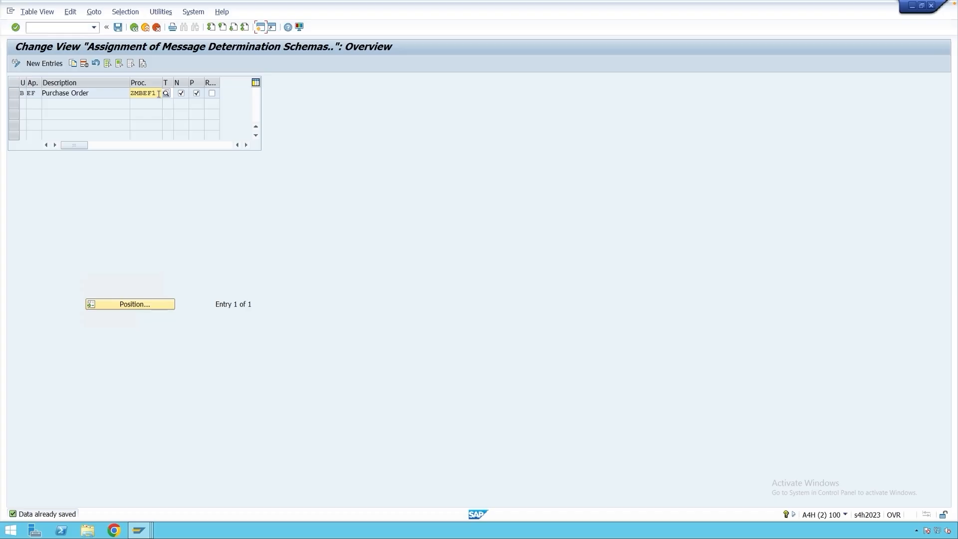
In a new session, run transaction MN04 for output type YNEU with the CoCode key combination.
click(260, 27)
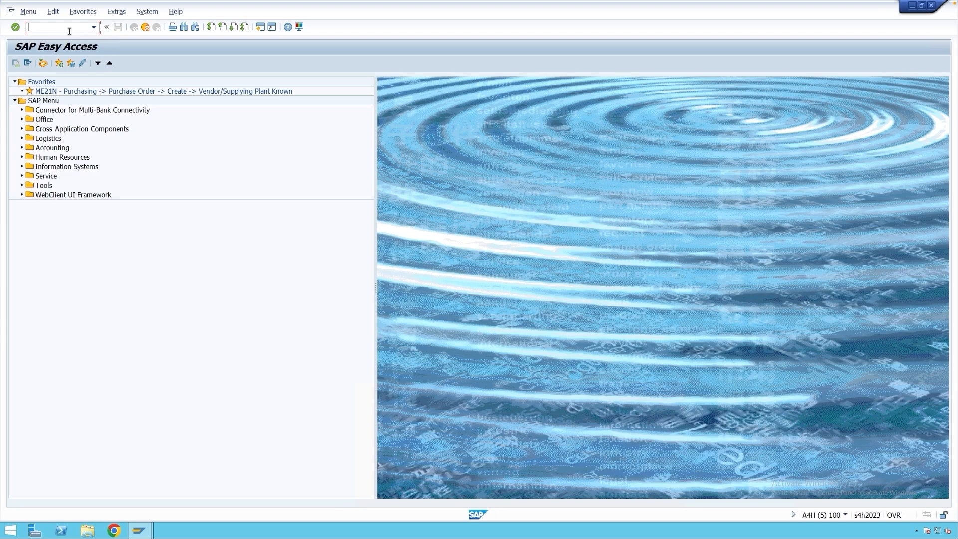
text(mn04)
key(Return)
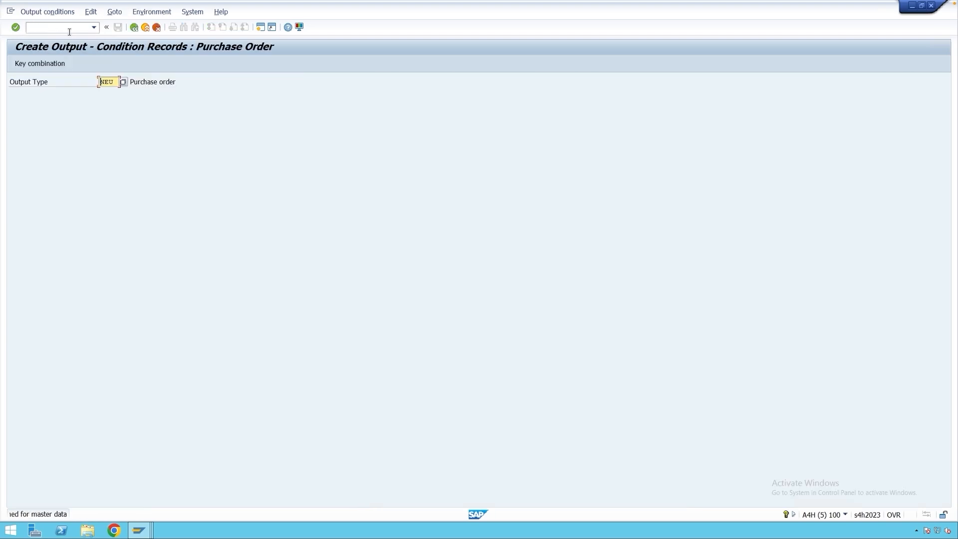
drag(114, 85, 94, 85)
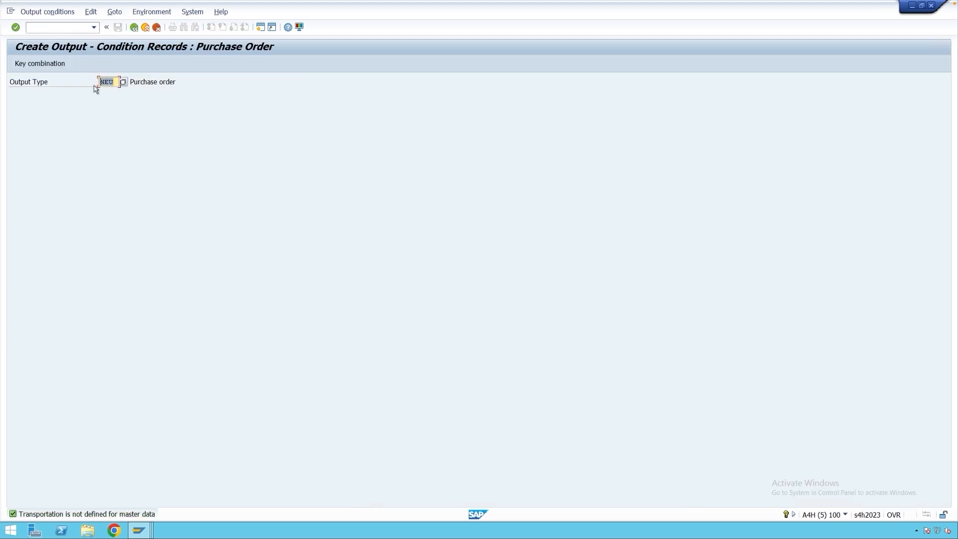
text(uneu)
key(Return)
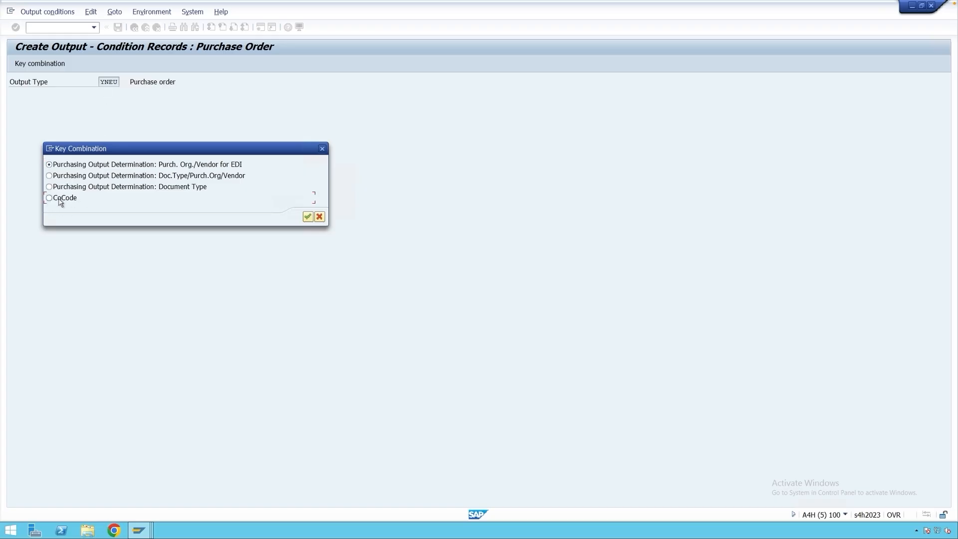
click(59, 199)
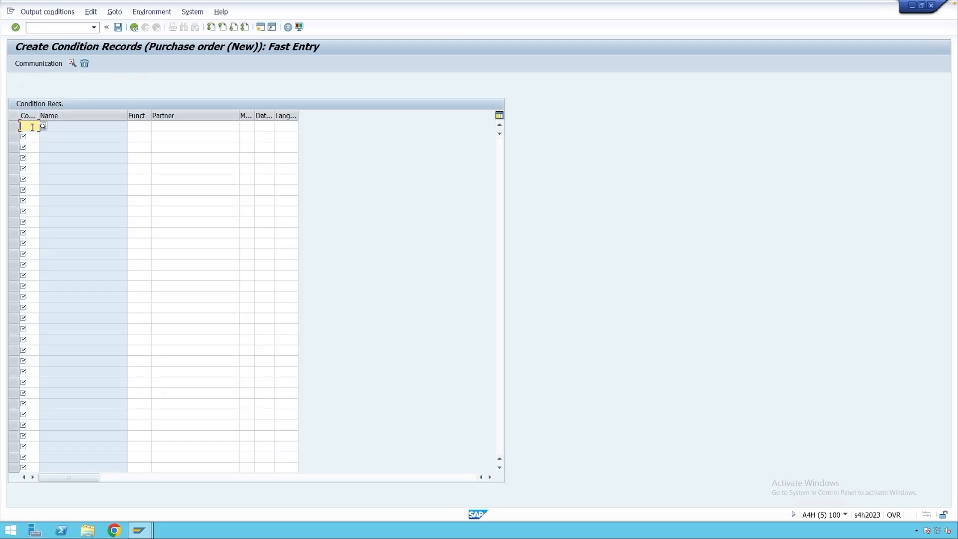
Enter a condition record for company code M001 with partner function VN, medium 1 and dispatch time 4.
text(M001)
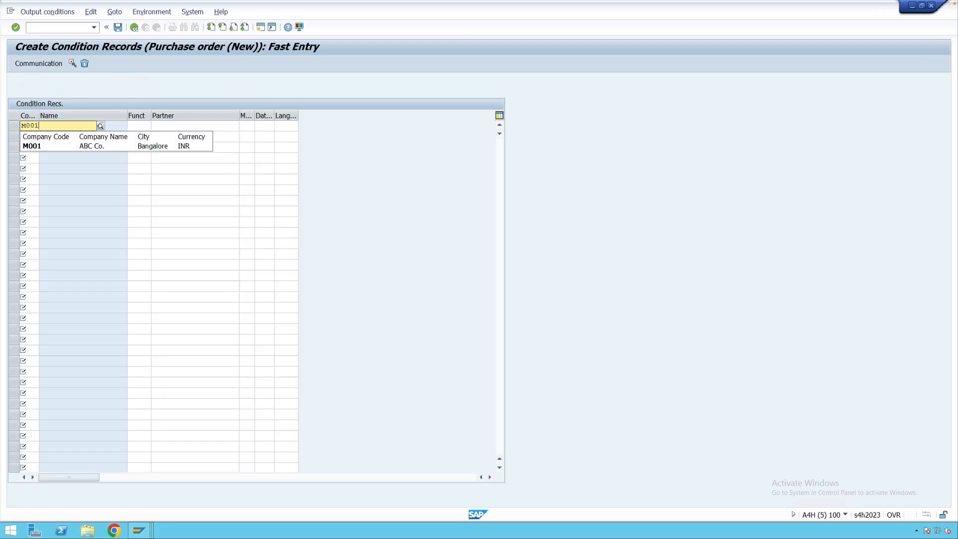
click(142, 127)
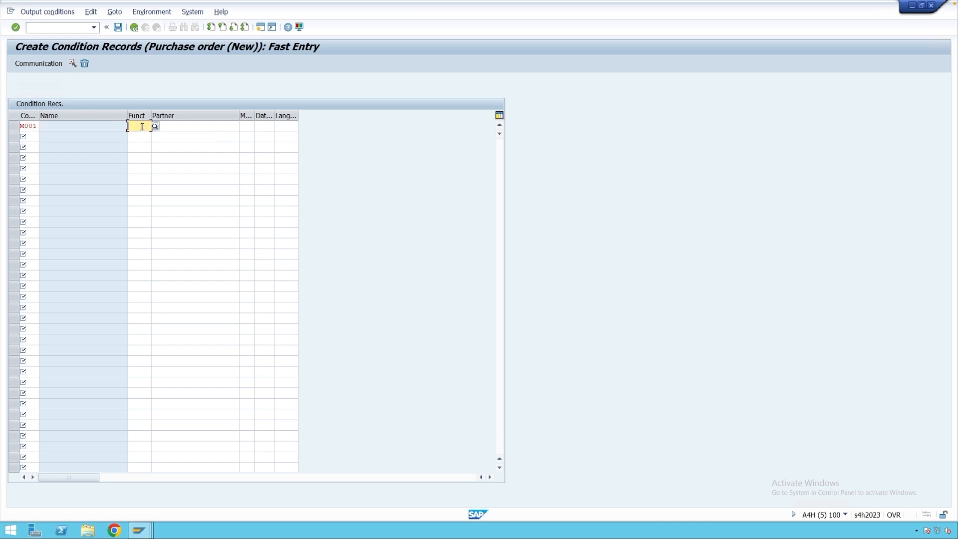
text(vn)
click(250, 127)
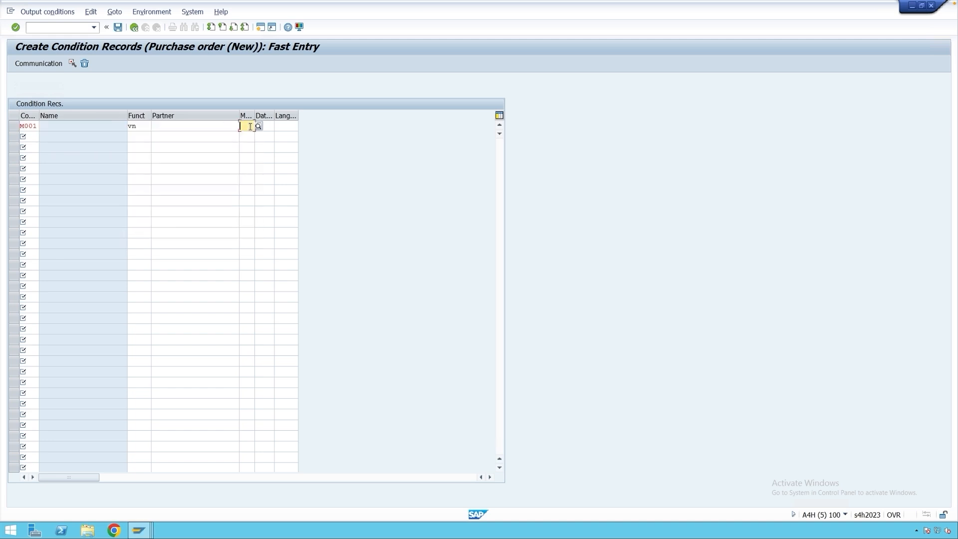
text(1)
click(264, 126)
text(4)
key(Return)
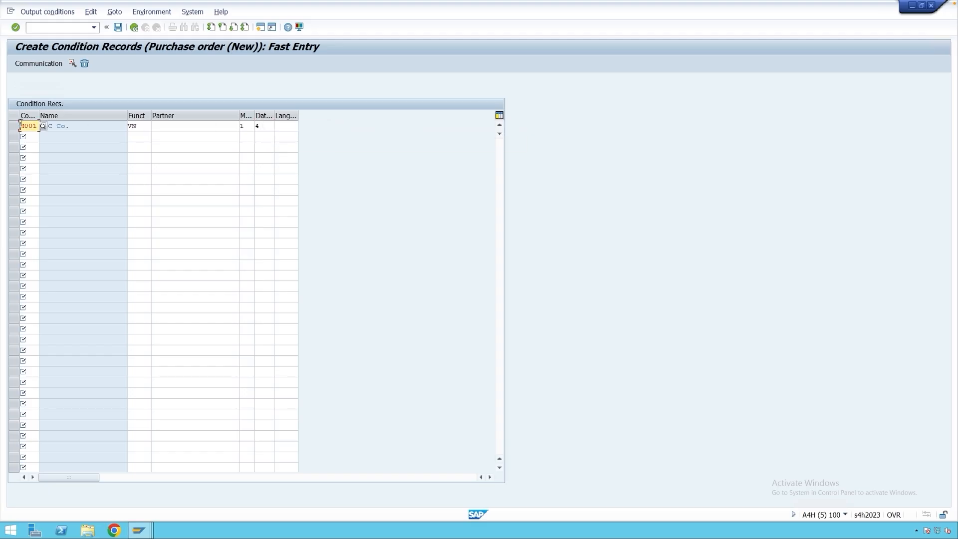
Open the communication settings of the M001 condition record and save the record.
click(14, 127)
click(39, 64)
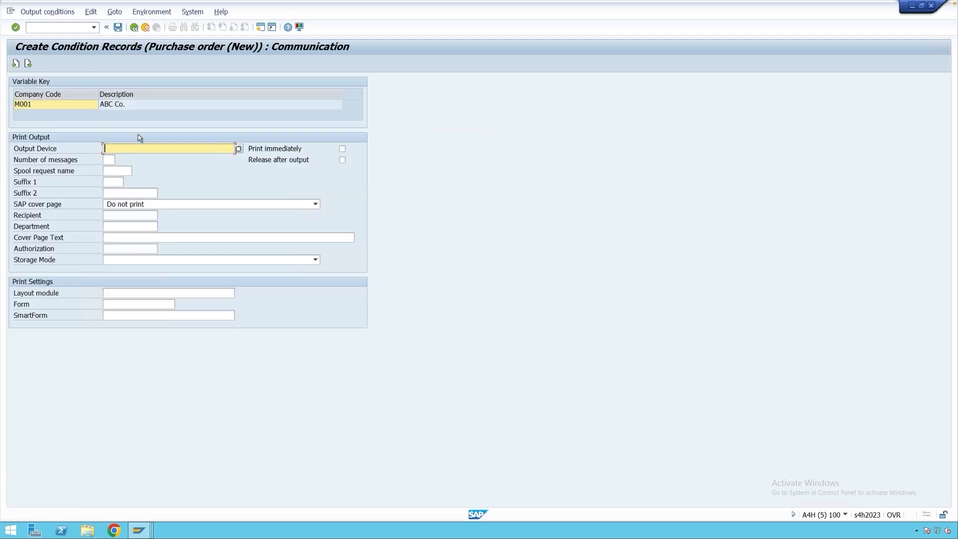
click(132, 148)
click(124, 159)
click(118, 27)
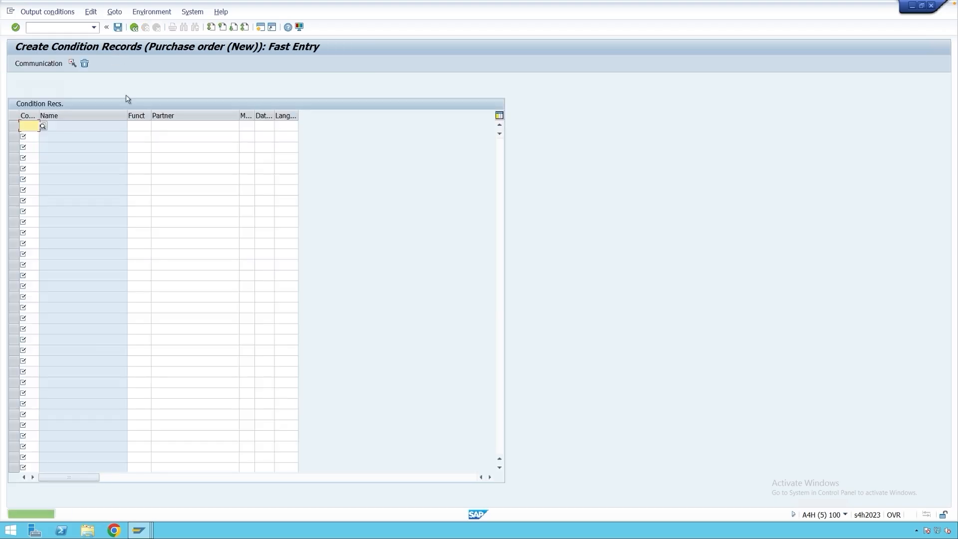
Return to the output type selection and open condition record entry for YNEC with the CoCode key combination.
click(134, 27)
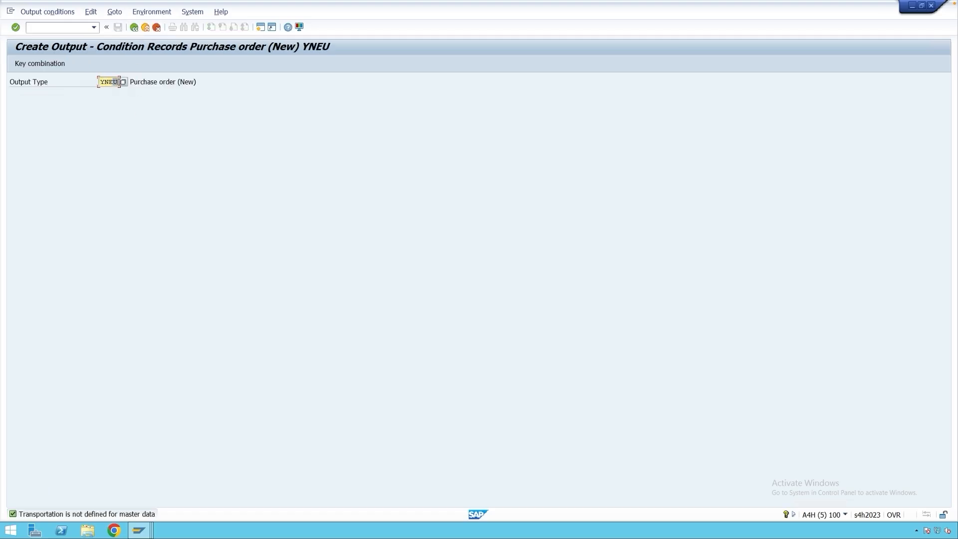
key(Return)
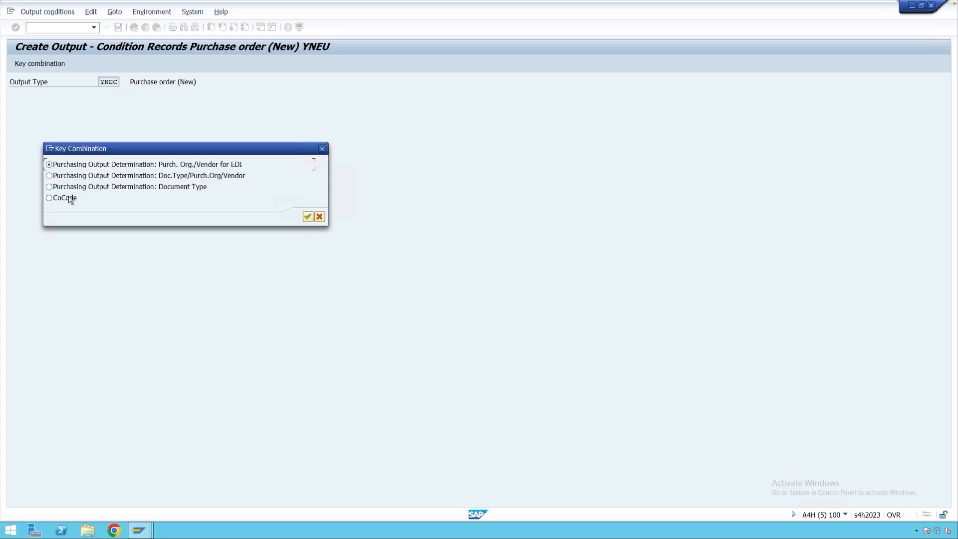
double_click(70, 198)
Enter a condition record for company code M001 with partner function VN, and fill in its medium and dispatch time.
text(M001)
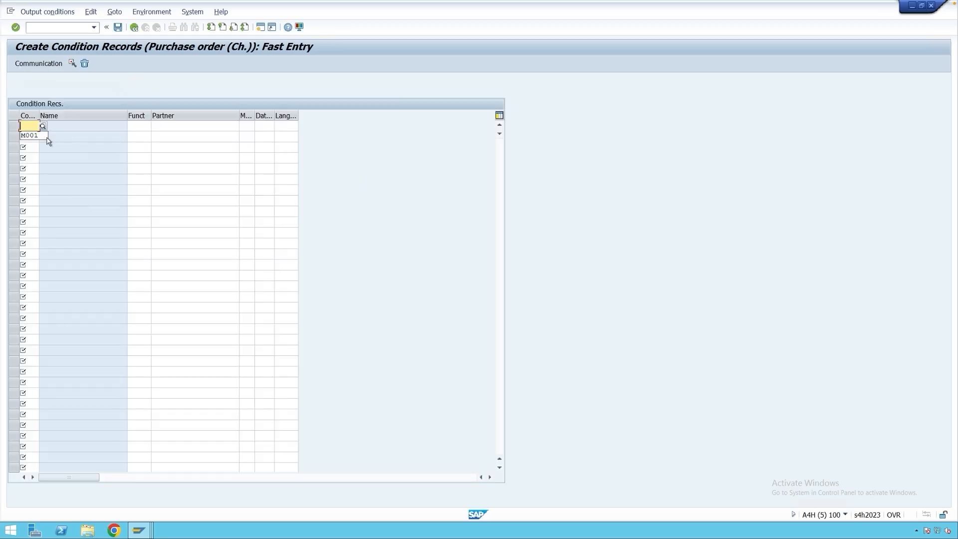
click(135, 128)
click(135, 128)
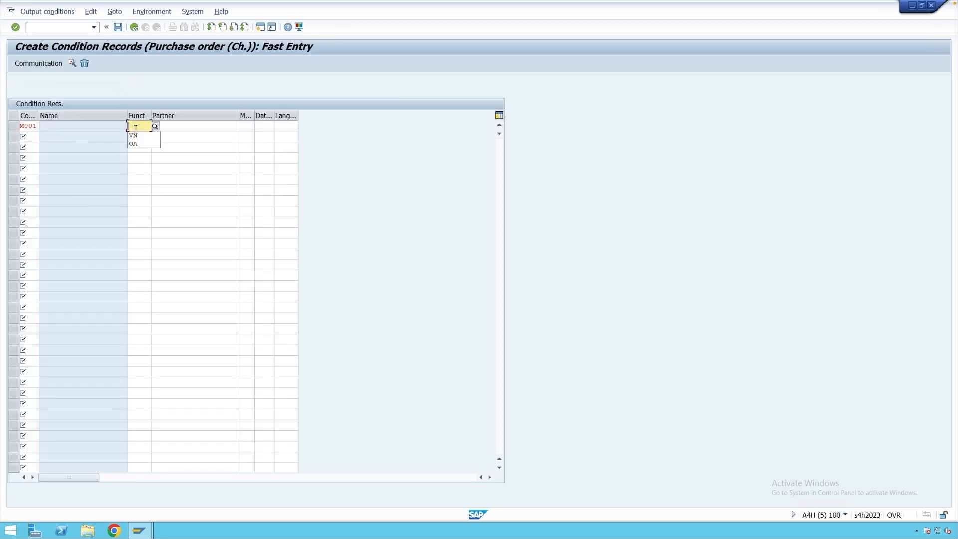
click(135, 136)
click(245, 125)
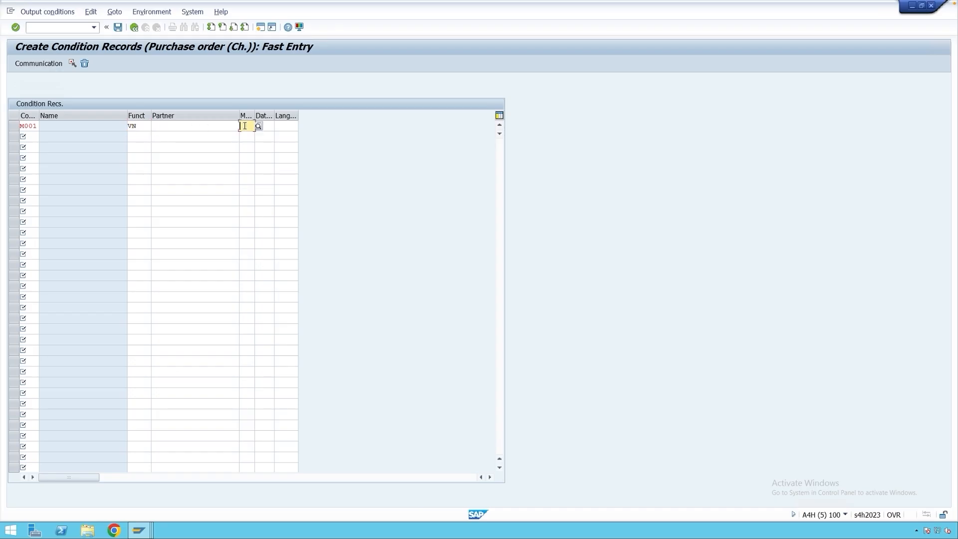
click(245, 126)
click(247, 138)
click(267, 128)
click(267, 128)
click(267, 137)
Set output device ZPDF in the communication settings of the YNEC record for M001, and save it.
click(14, 126)
click(40, 63)
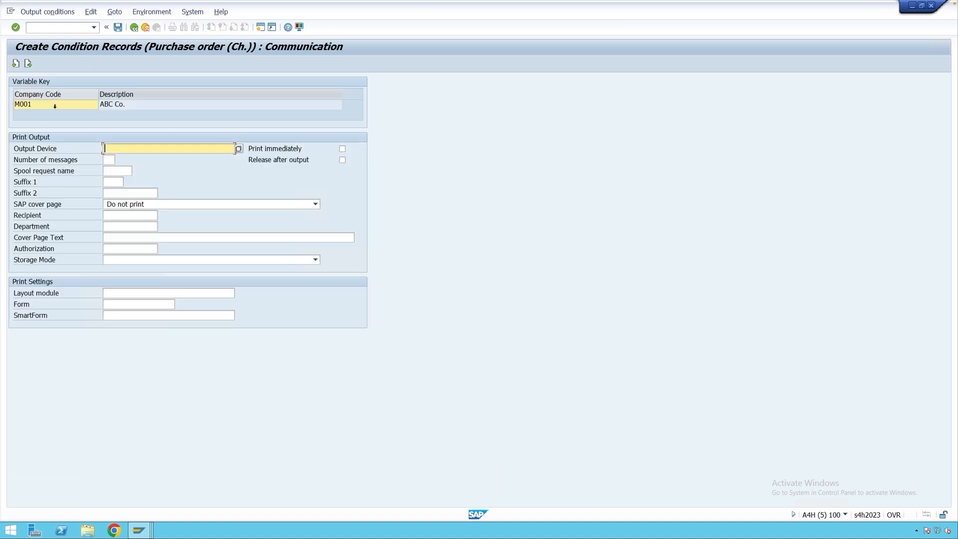
click(122, 151)
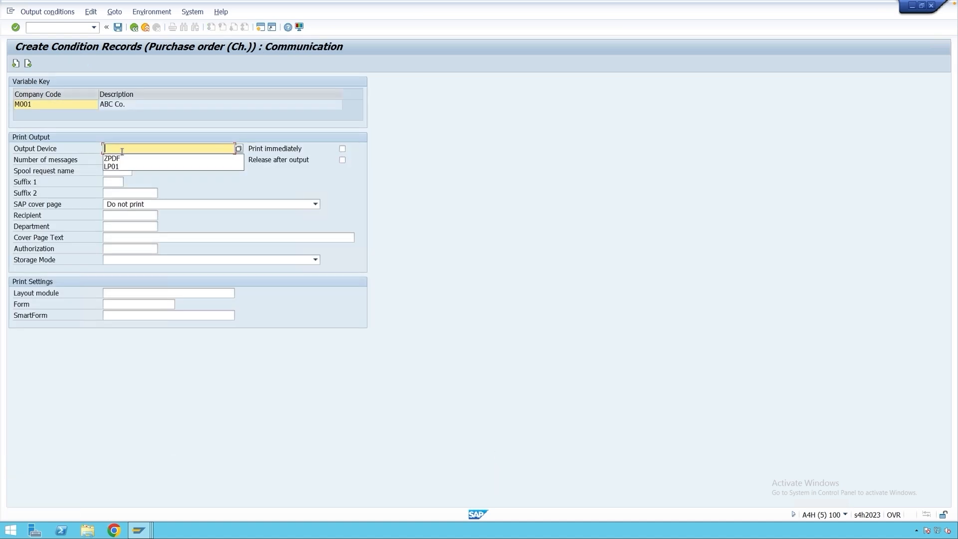
click(119, 159)
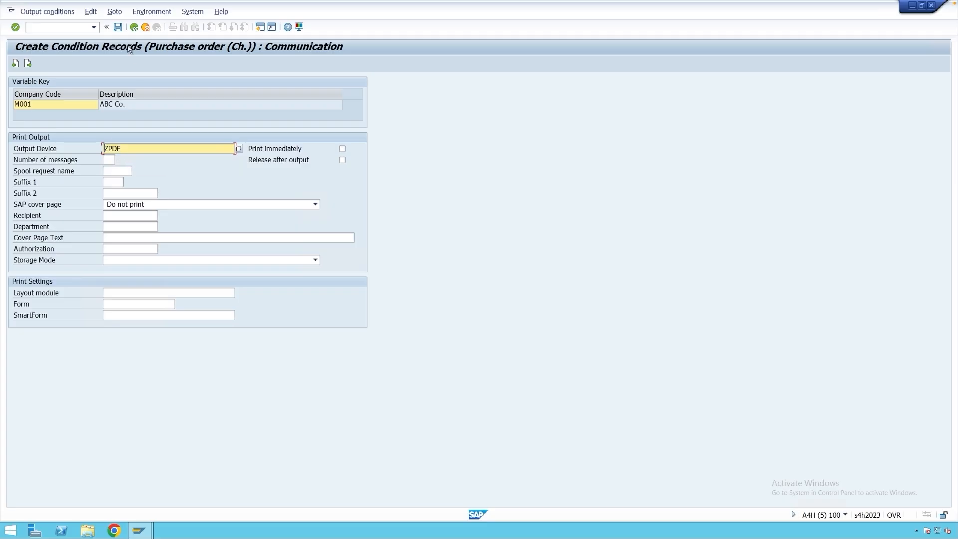
click(118, 29)
click(134, 28)
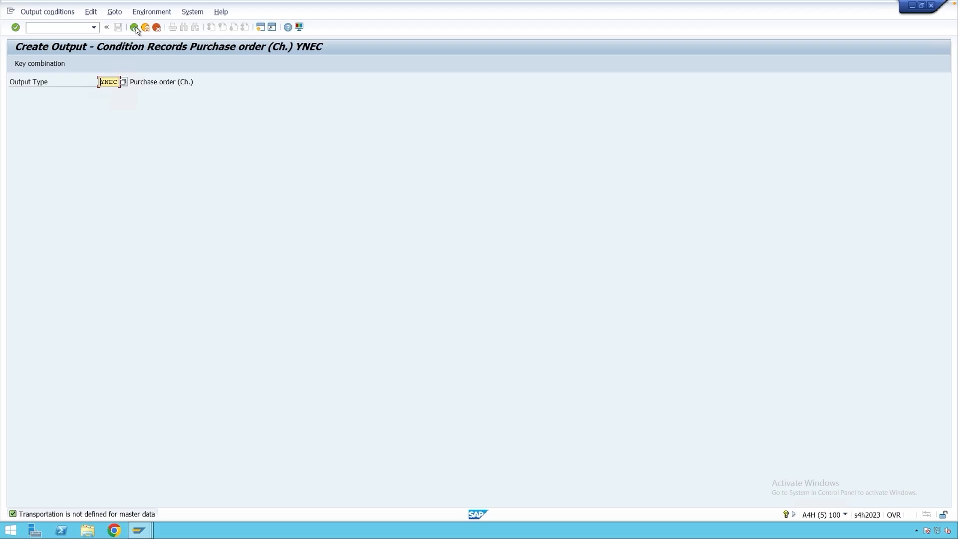
Run transaction ME21N and fill the purchase order header with supplier 33 and company code M001.
click(146, 28)
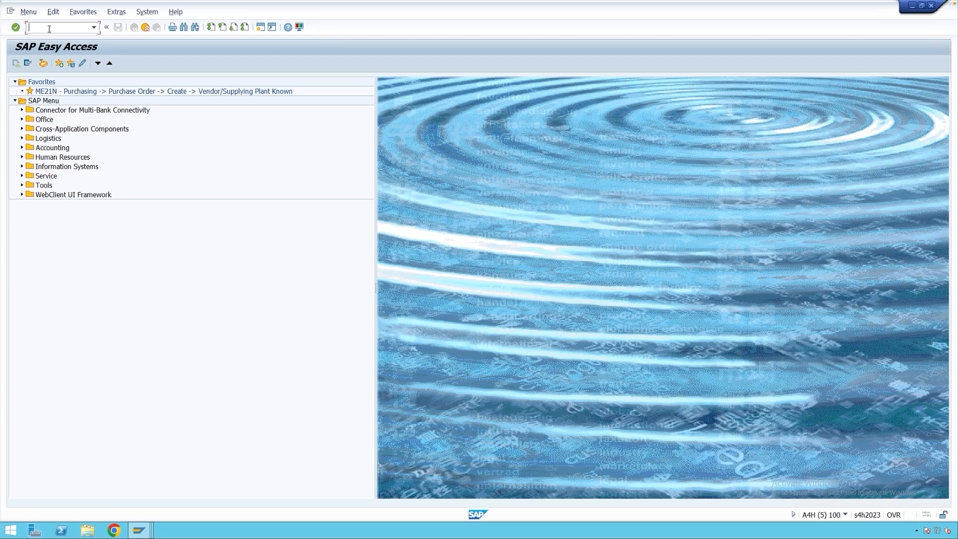
text(me21n)
key(Return)
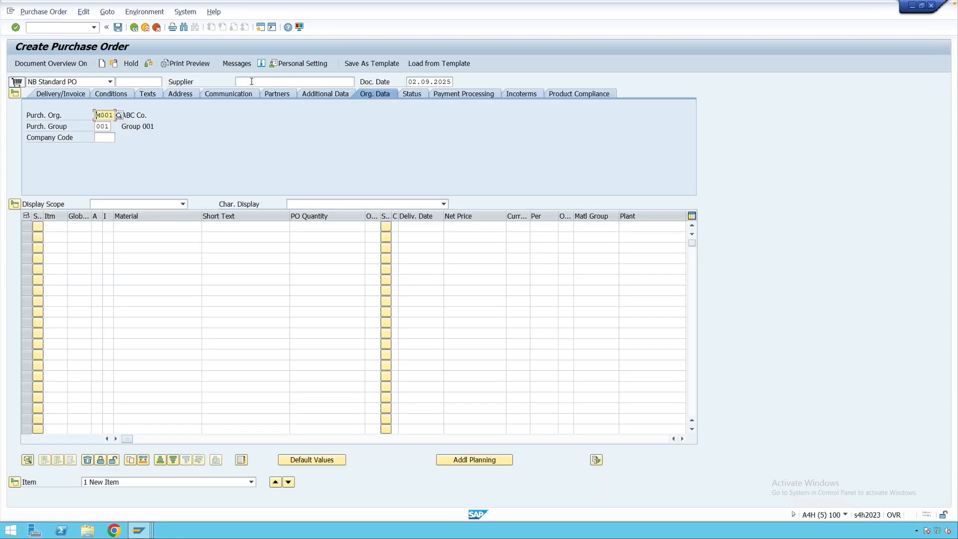
click(251, 81)
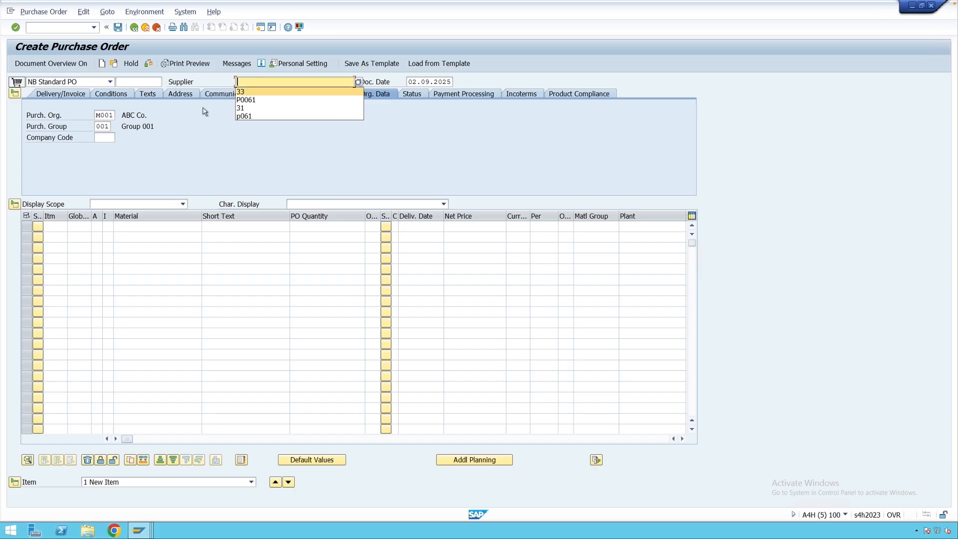
click(242, 92)
click(101, 140)
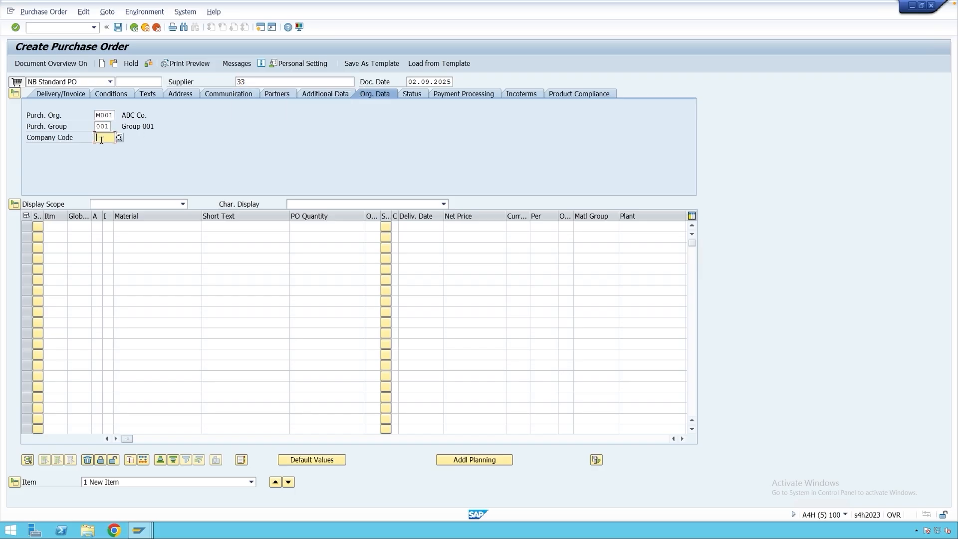
text(m001)
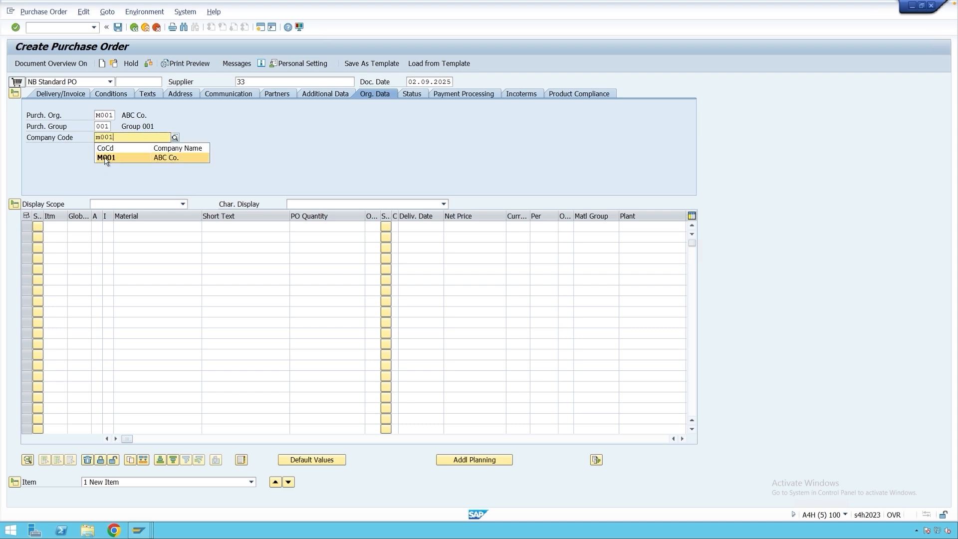
click(105, 159)
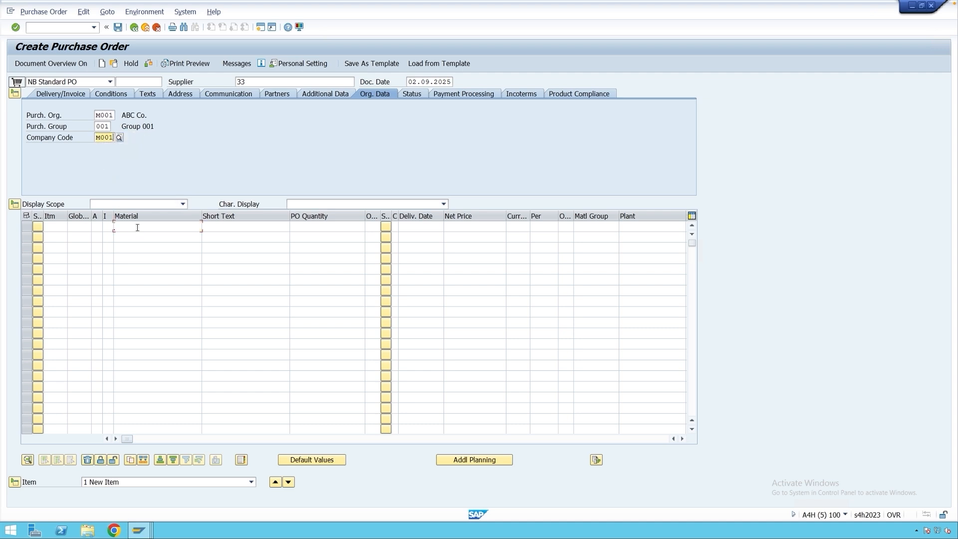
click(137, 227)
click(135, 236)
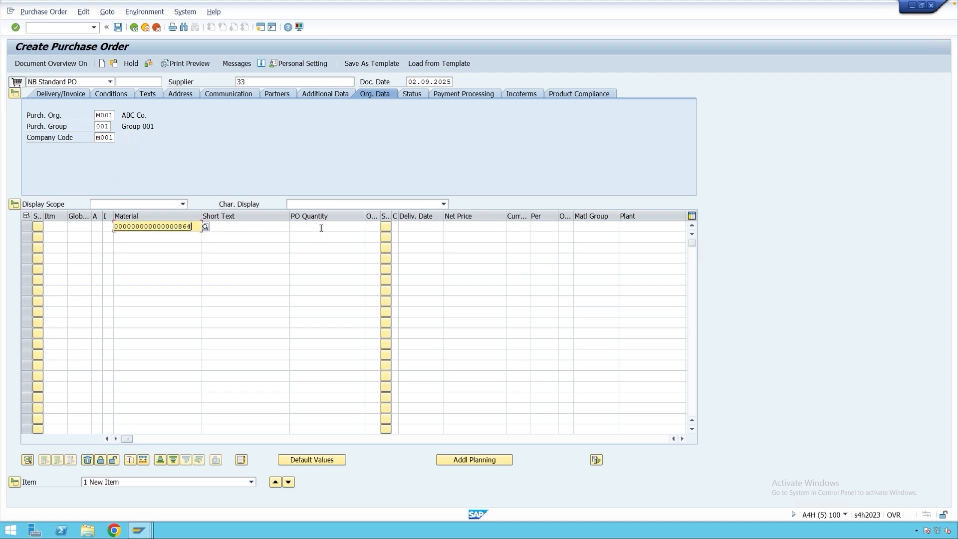
click(321, 228)
click(323, 236)
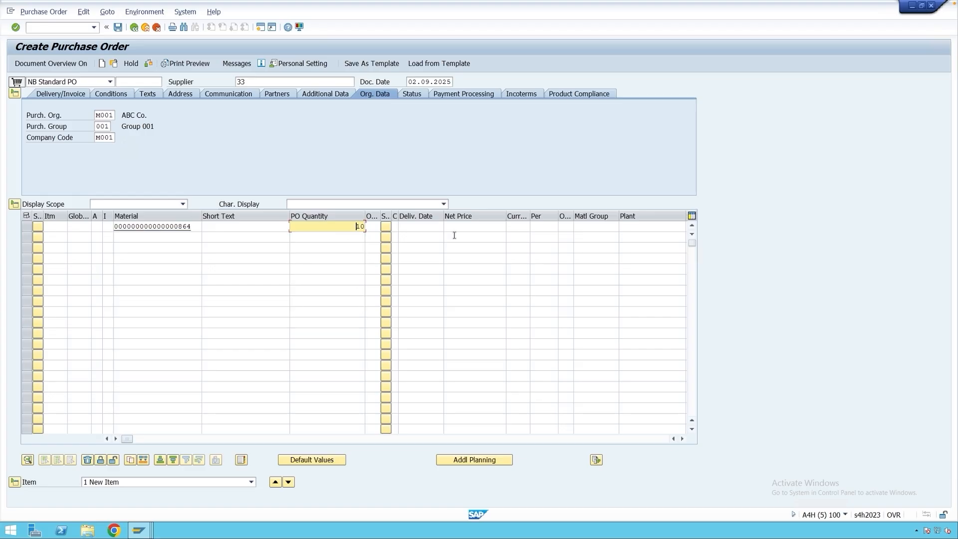
click(625, 225)
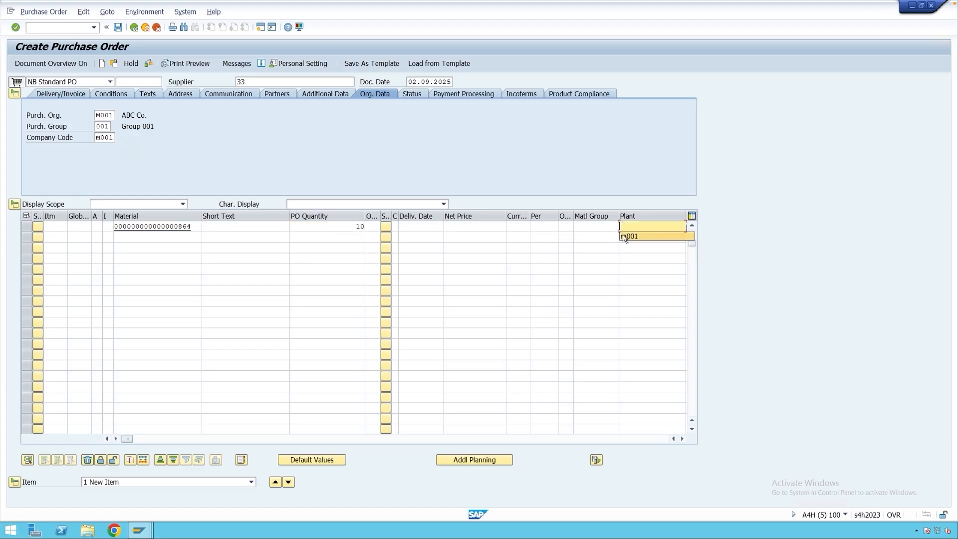
click(626, 238)
key(Return)
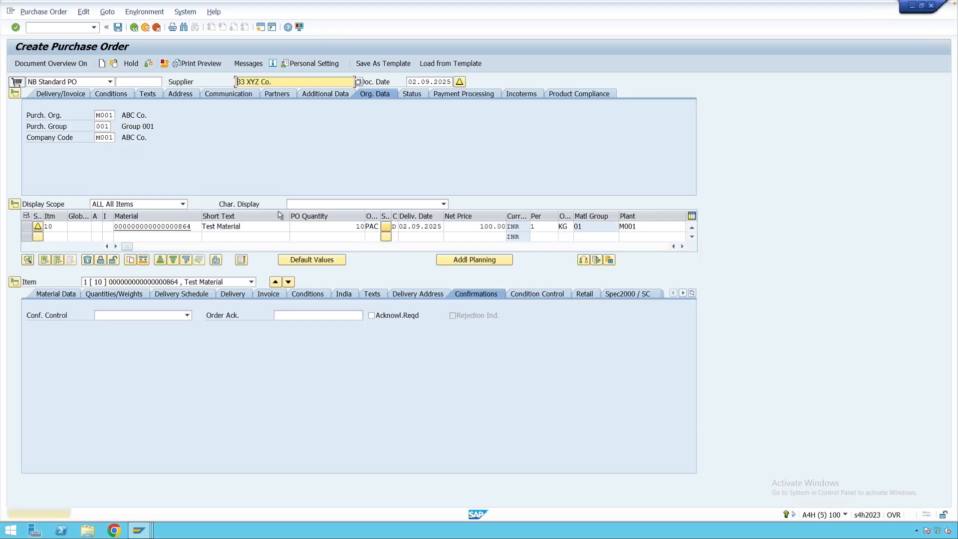
Open the purchase order's output messages and review the NEU and YNEU entries.
click(248, 63)
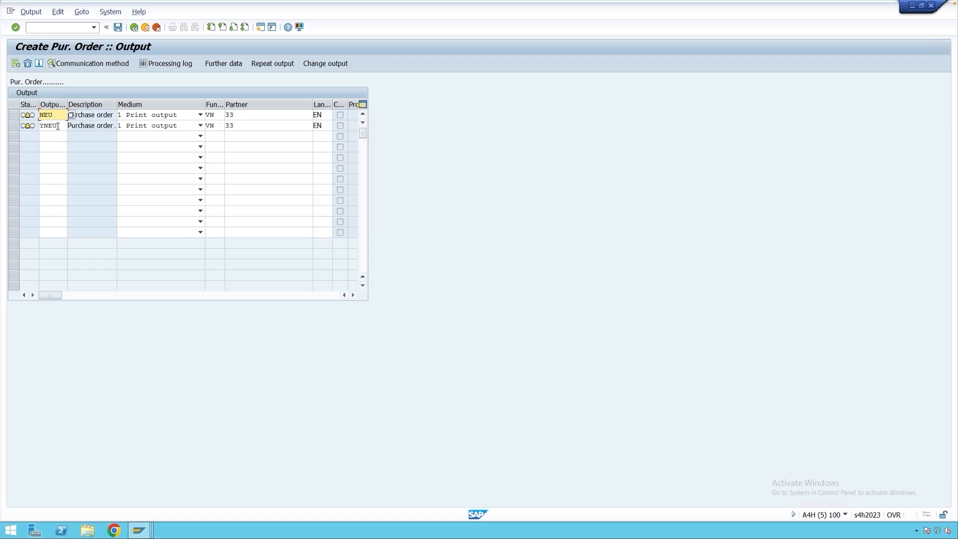
drag(58, 127, 42, 129)
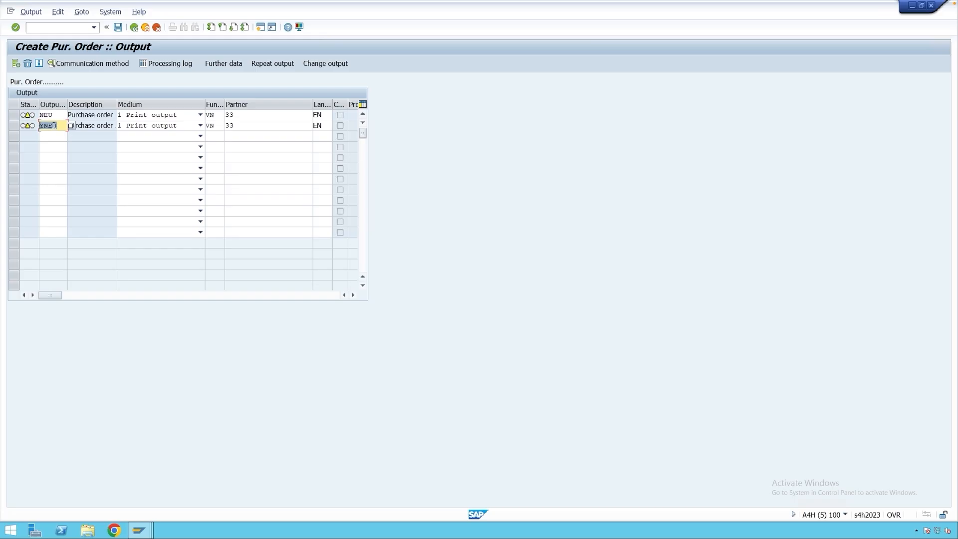
drag(57, 115, 40, 116)
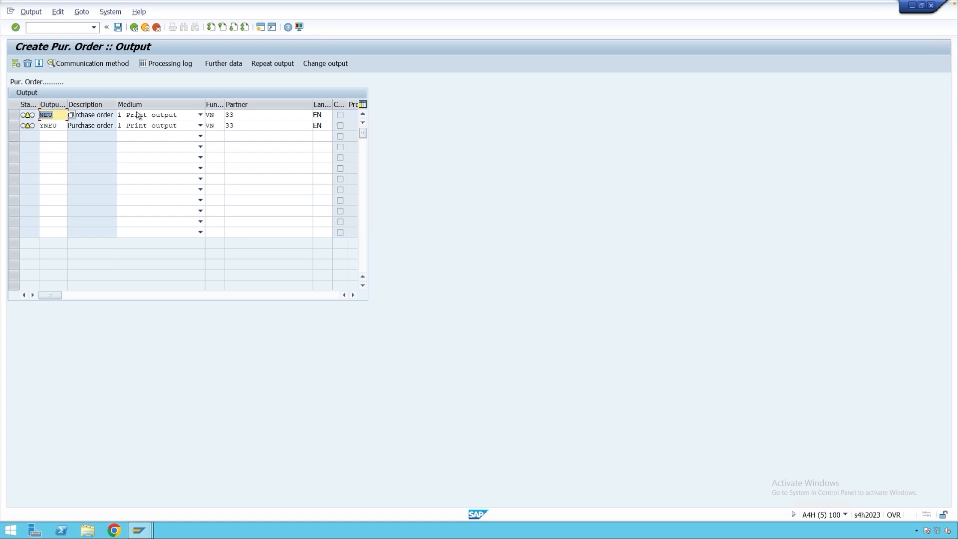
click(58, 127)
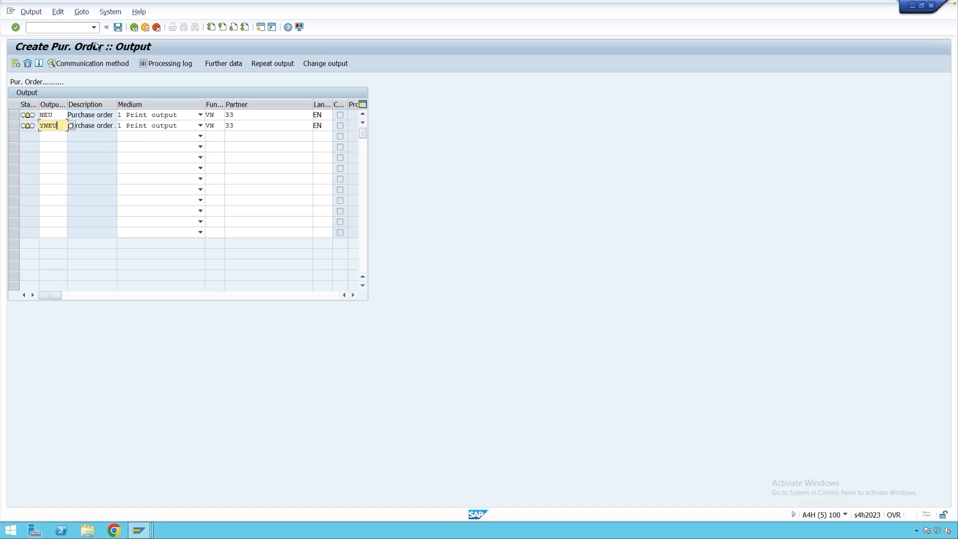
Open the output determination analysis and examine access 020 of NEU and the CoCode access 030 of YNEU.
click(82, 12)
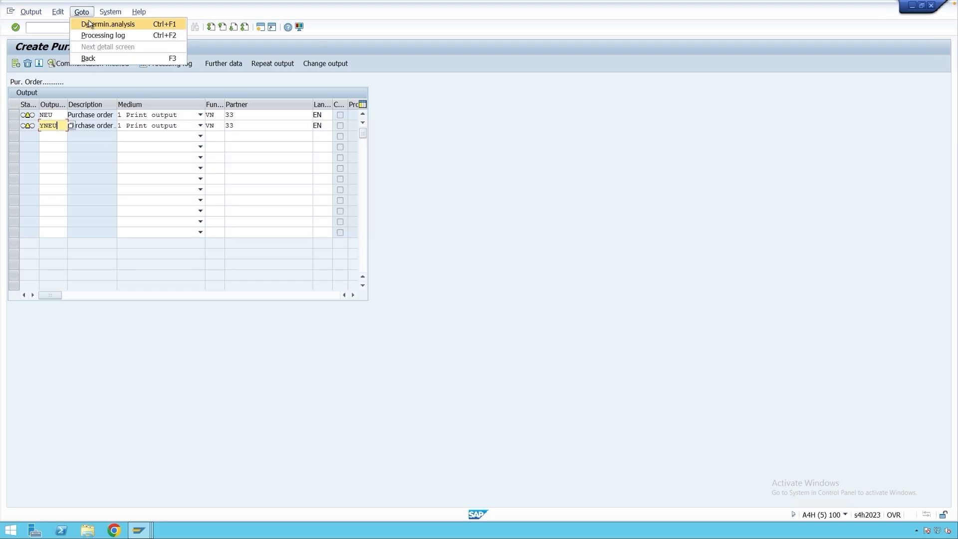
click(89, 24)
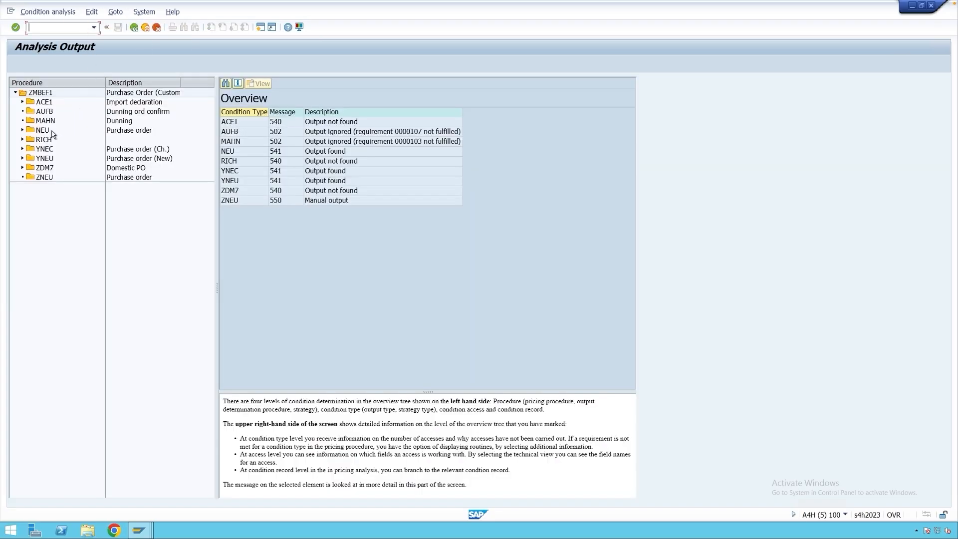
click(23, 131)
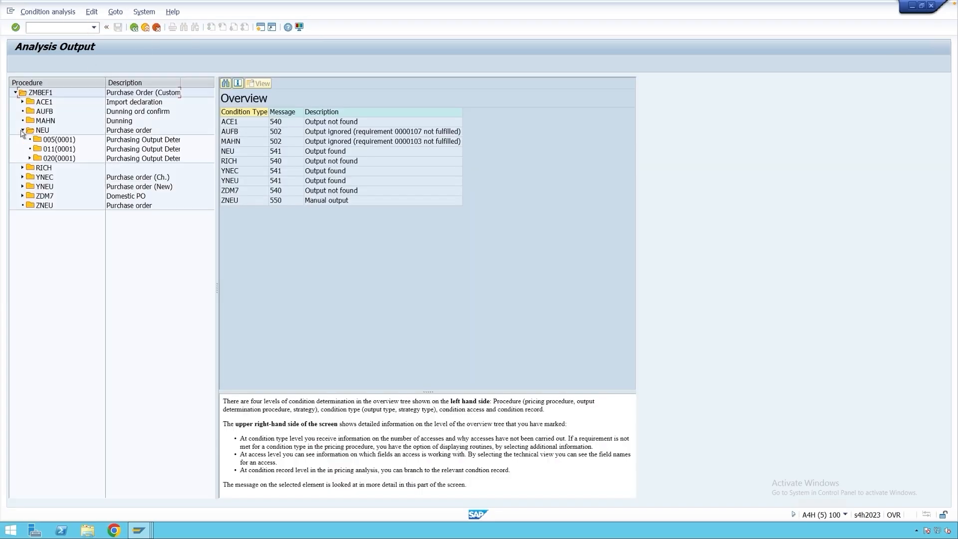
double_click(131, 159)
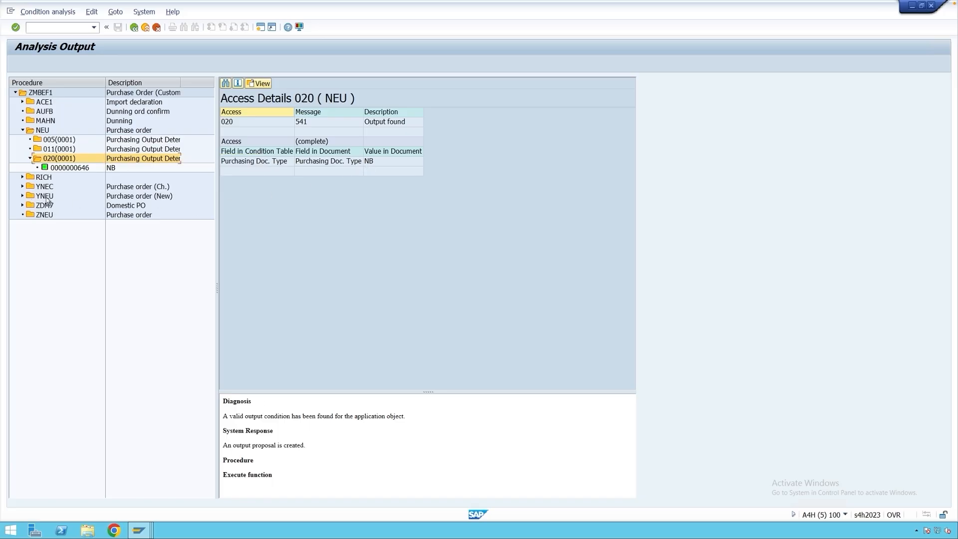
click(22, 196)
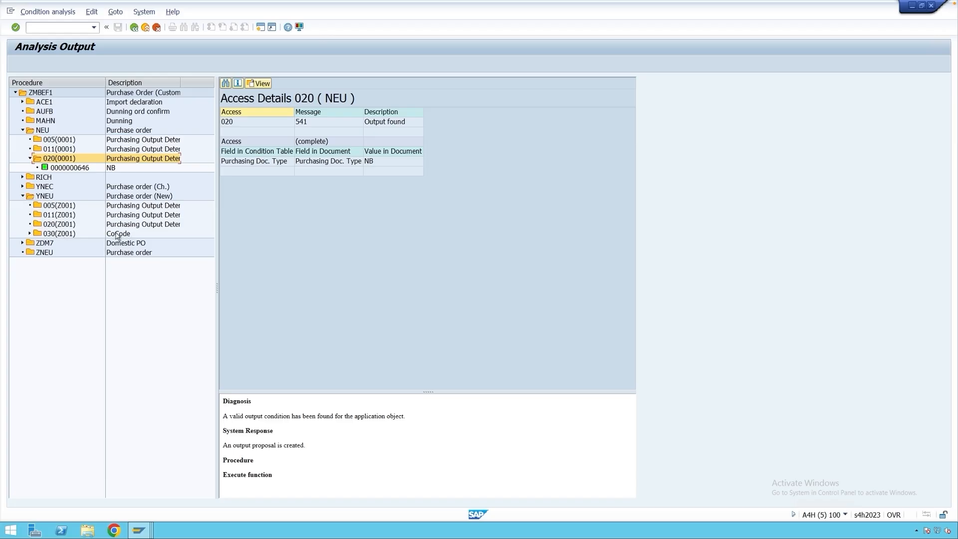
double_click(75, 234)
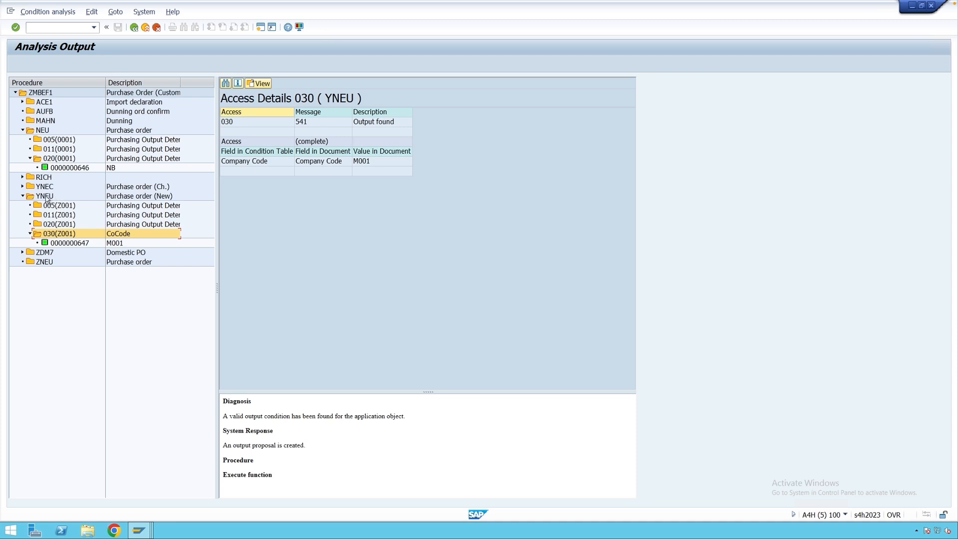
Leave the analysis and check the YNEU output's dispatch time in its further data and its communication method settings.
click(145, 27)
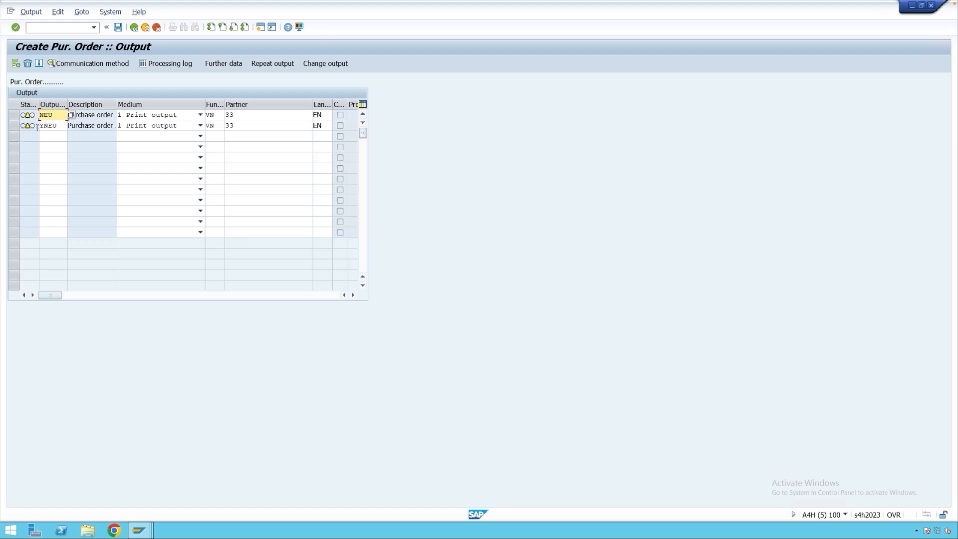
click(14, 126)
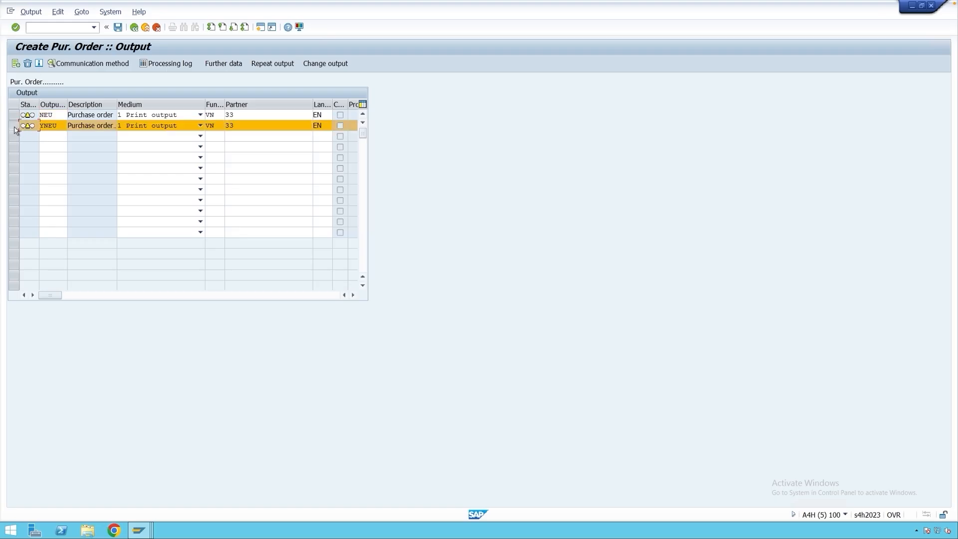
click(235, 64)
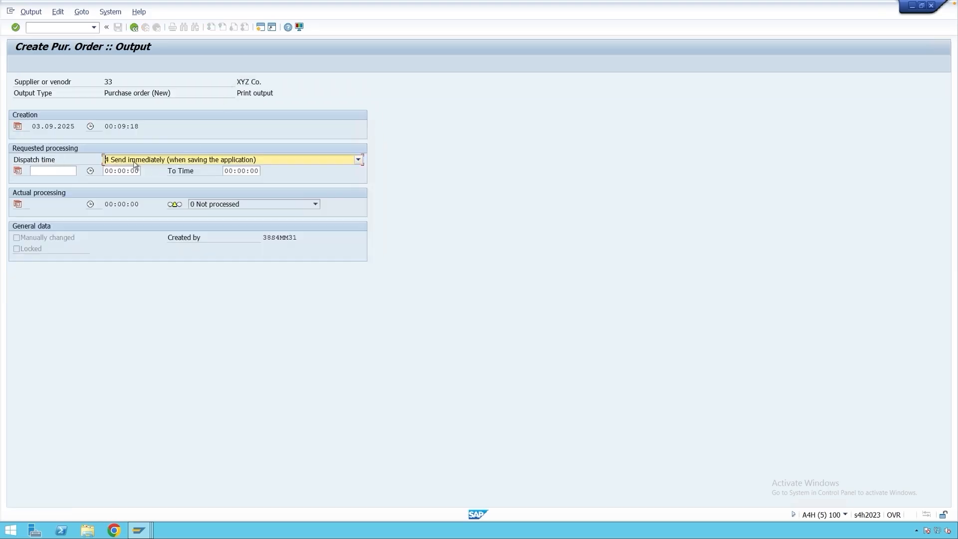
click(134, 26)
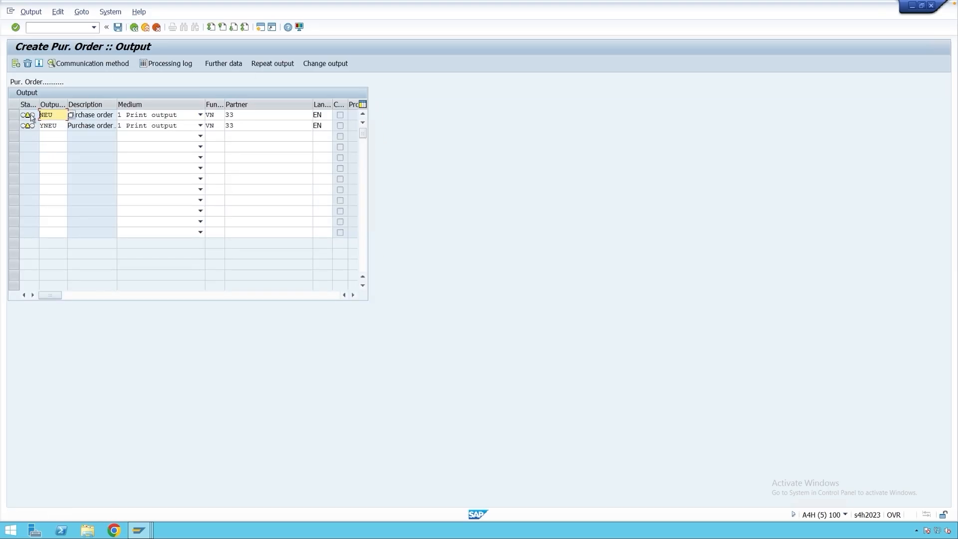
click(14, 126)
click(84, 64)
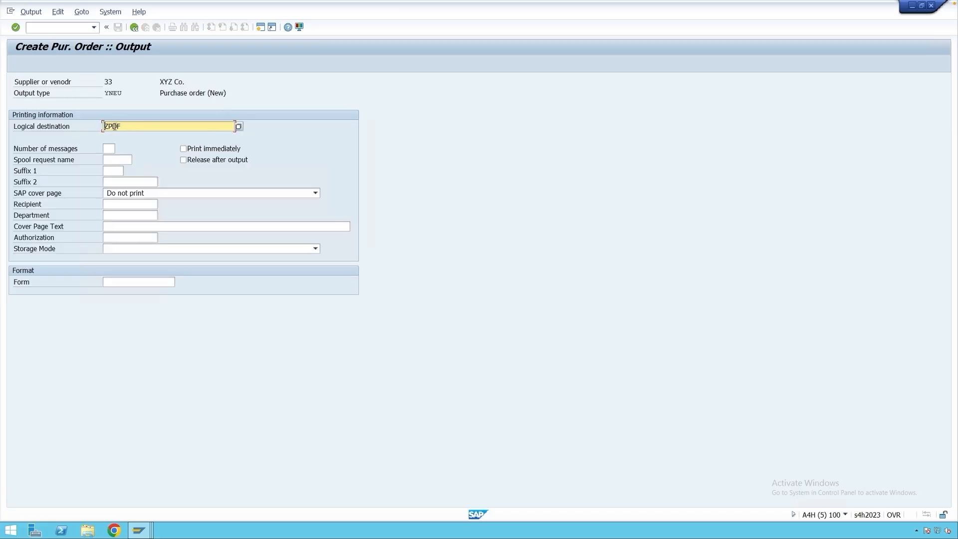
click(134, 27)
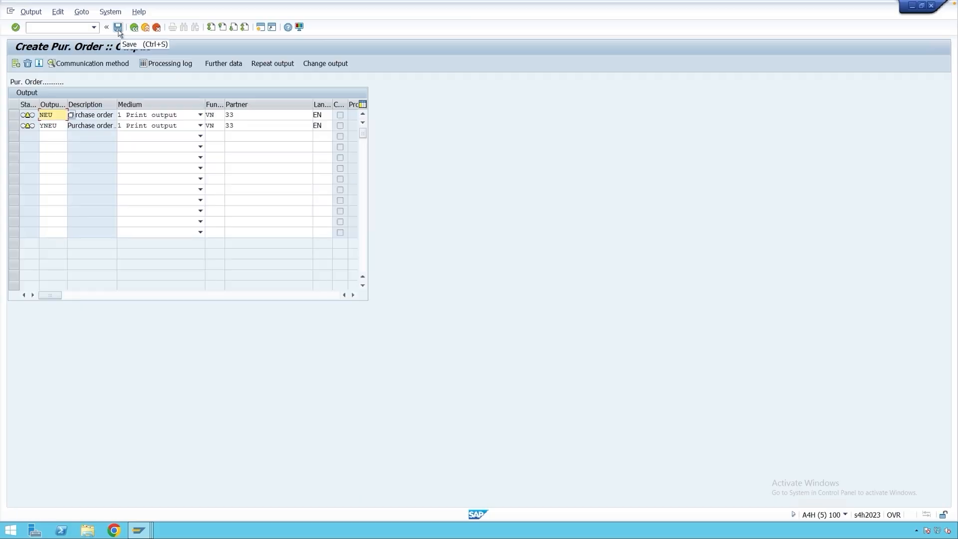
Save the purchase order despite the system messages and leave purchase order creation.
click(117, 28)
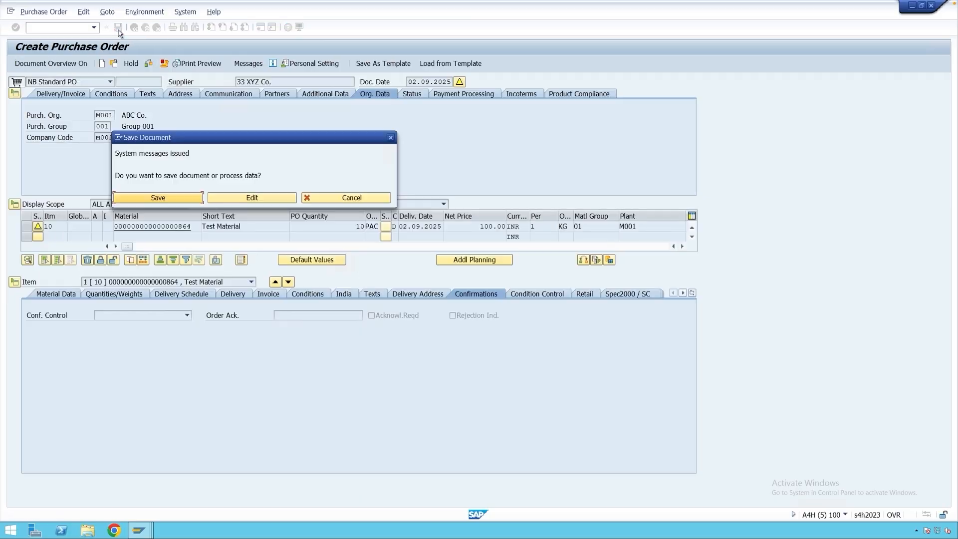
click(173, 198)
click(145, 28)
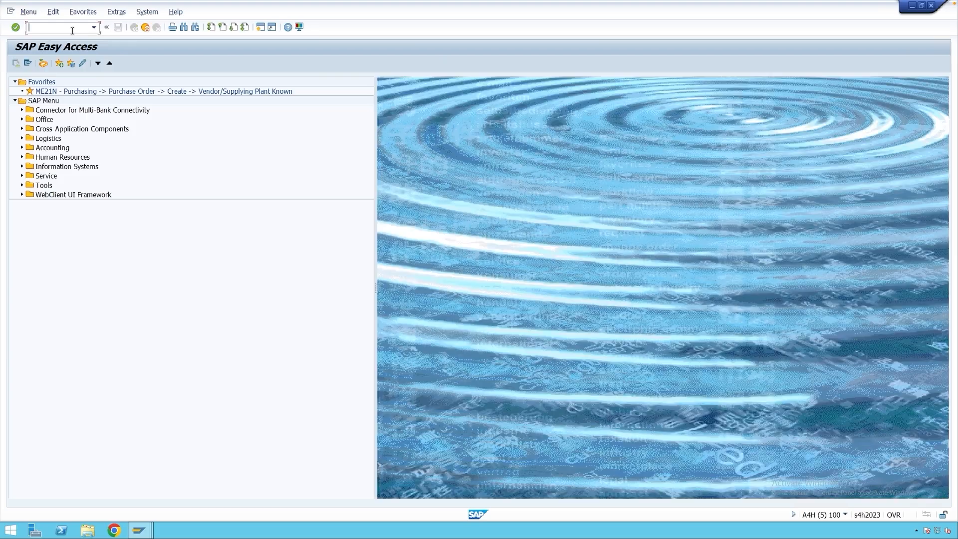
Display the saved purchase order with transaction ME23N and check the processing status of its output messages.
text(me23n)
key(Return)
click(213, 64)
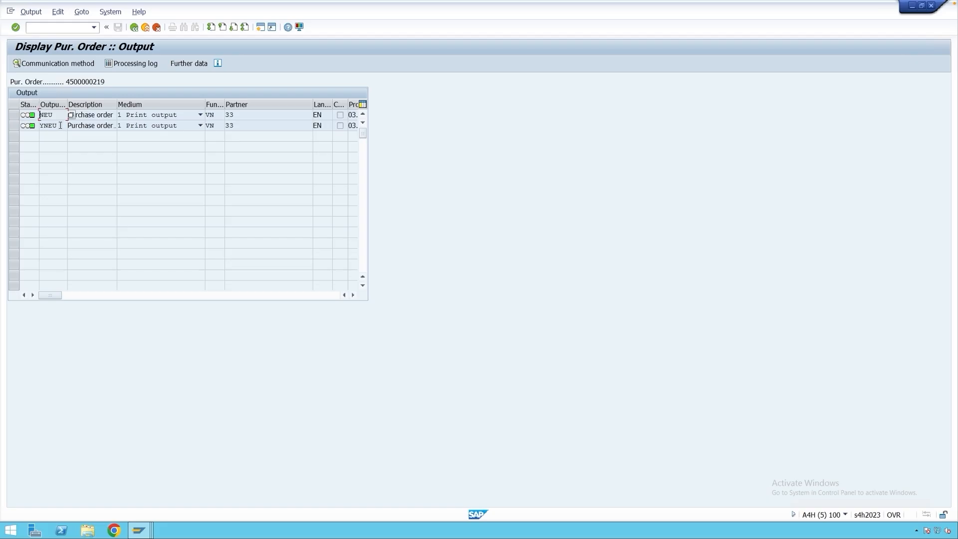
click(134, 27)
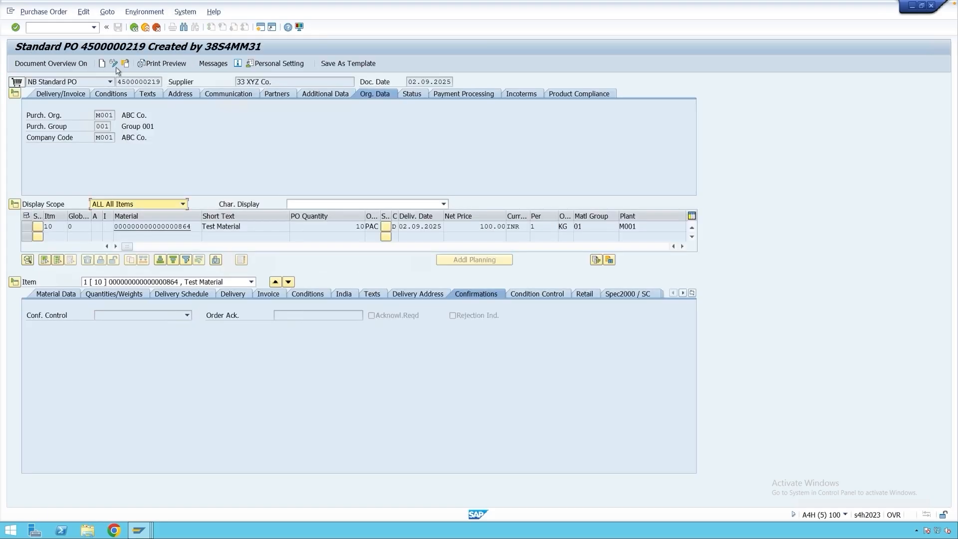
Switch the purchase order to change mode and set the quantity of item 10 to 20.
click(113, 63)
double_click(365, 226)
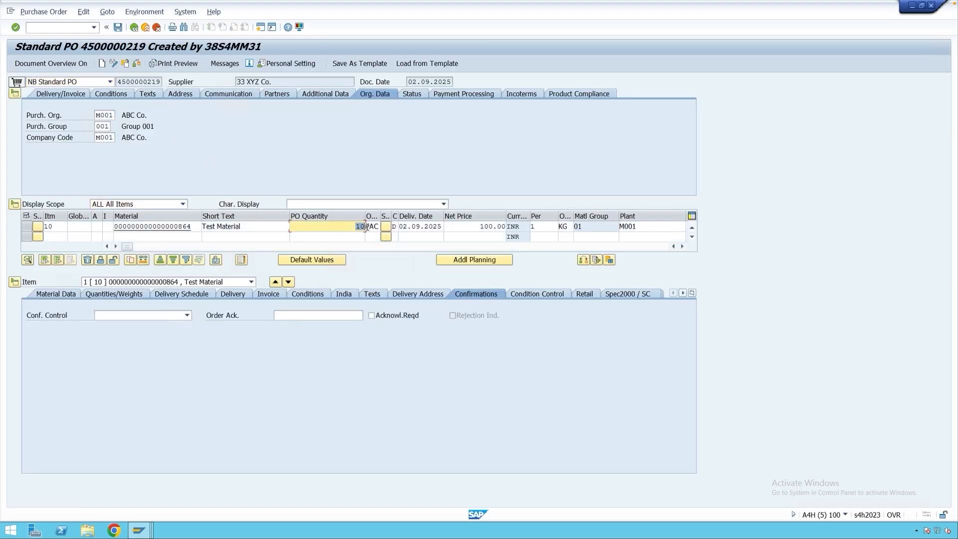
text(20)
key(Return)
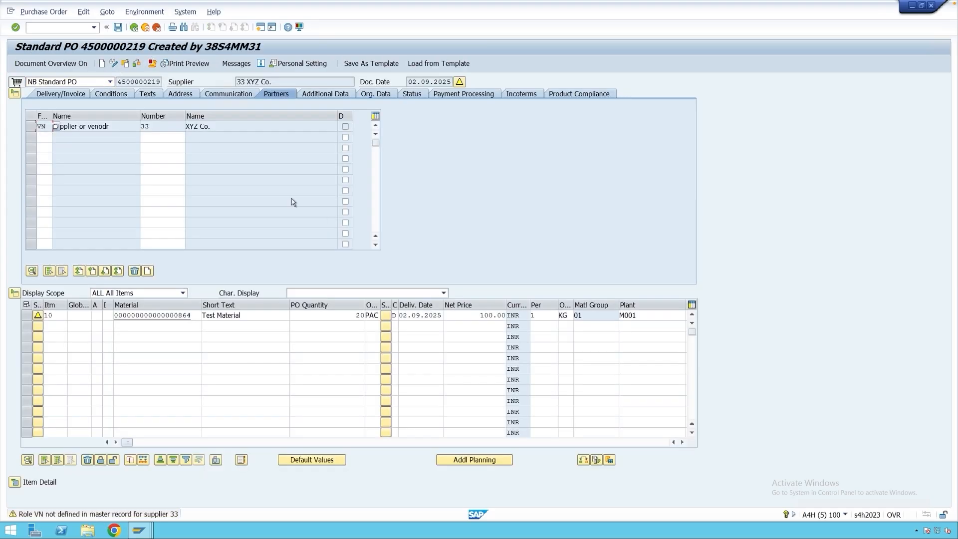
Open the changed order's output messages and compare the NEU, YNEC and YNEU entries and their change indicators.
click(236, 63)
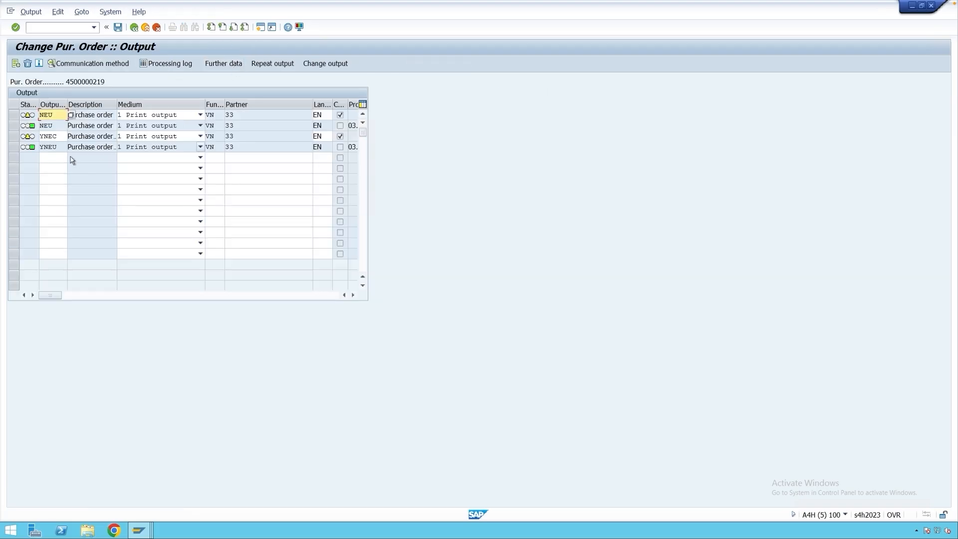
double_click(46, 126)
drag(57, 147, 37, 148)
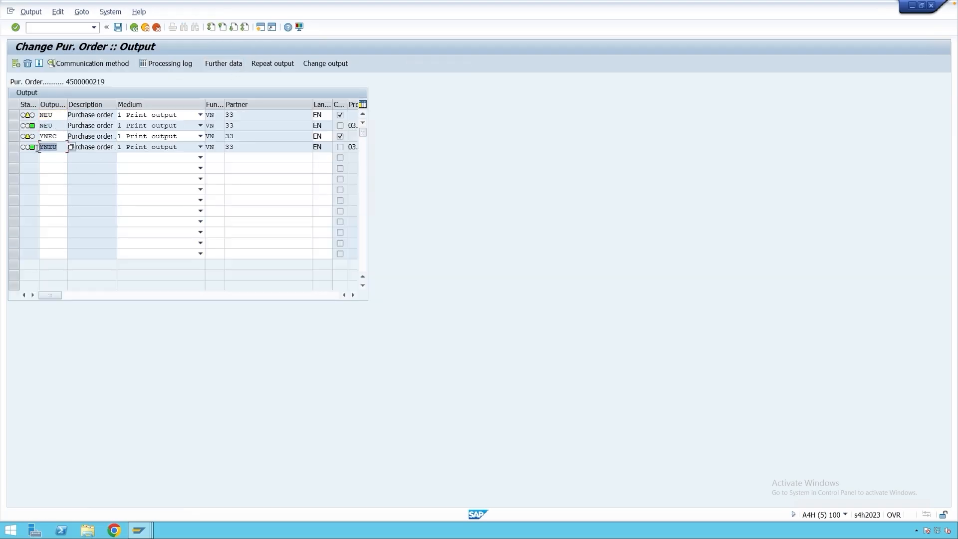
click(340, 138)
drag(57, 137, 41, 138)
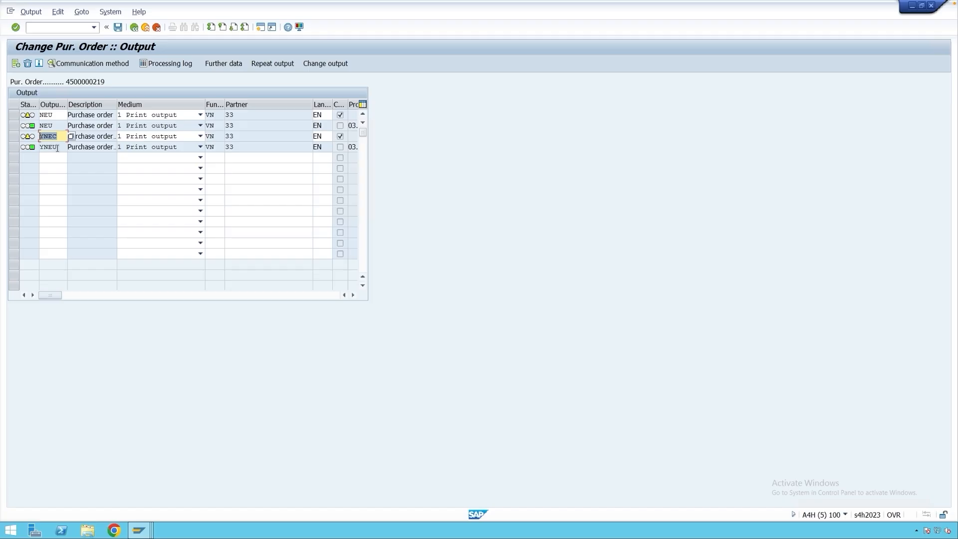
drag(58, 148, 41, 136)
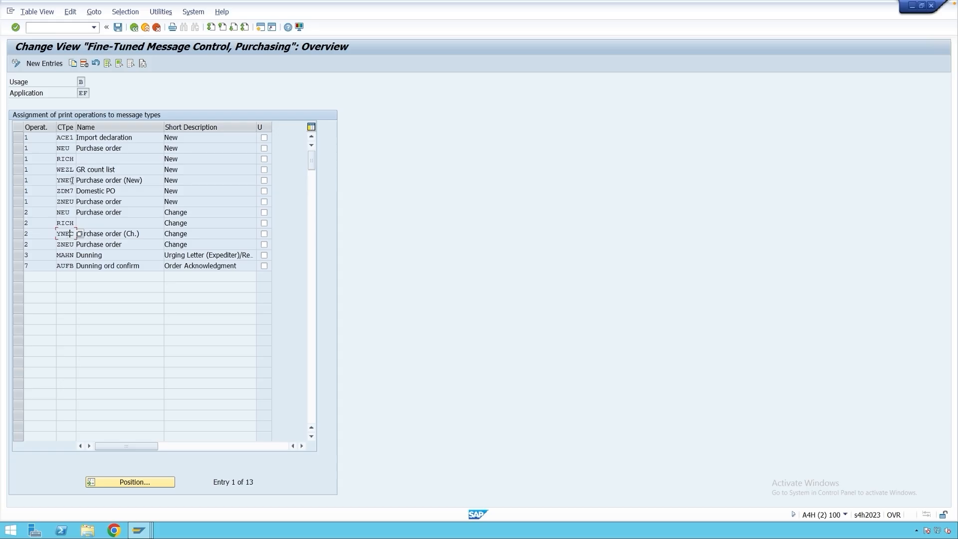
In the fine-tuned message control, check the operations assigned to YNEU and YNEC and the available print operations.
drag(73, 180, 37, 181)
click(37, 181)
click(75, 181)
drag(75, 233, 58, 234)
click(65, 234)
click(49, 233)
key(F4)
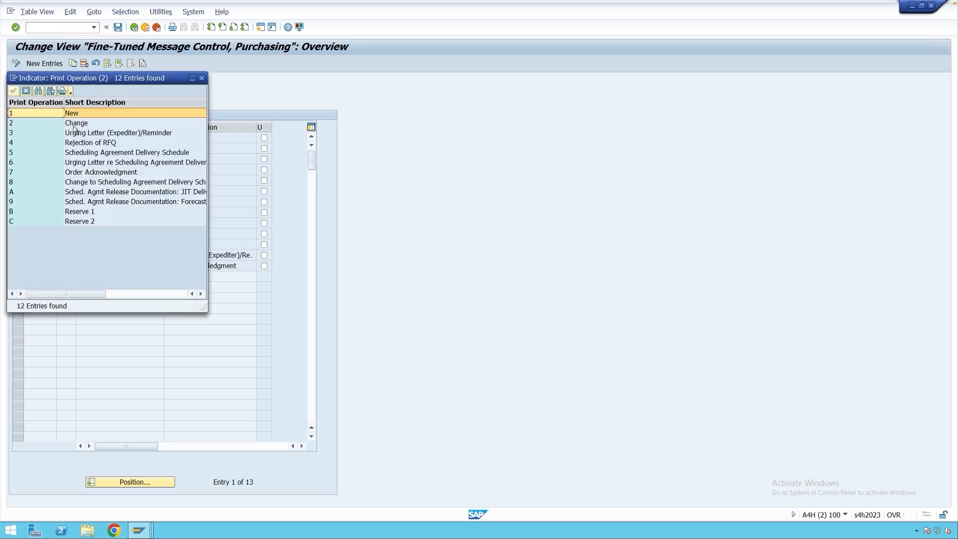
click(71, 125)
click(201, 79)
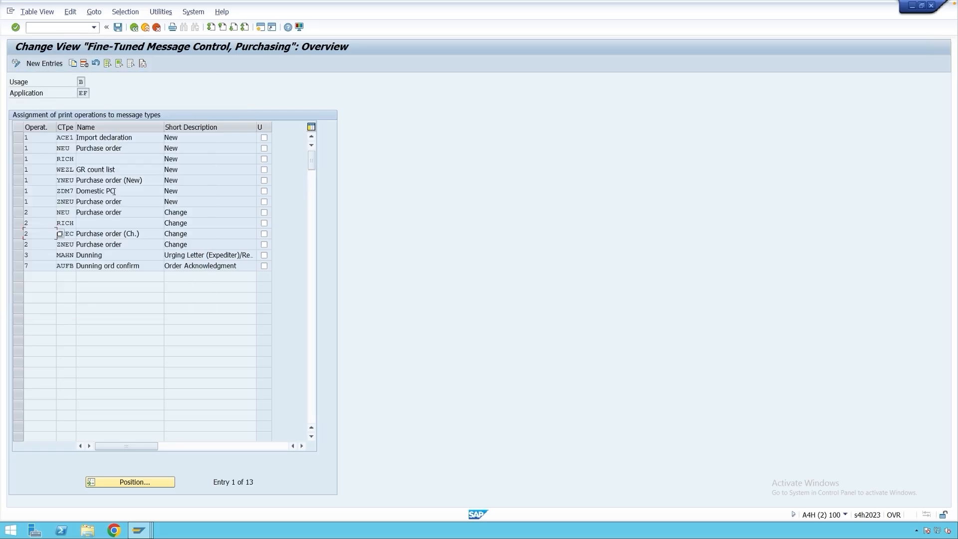
Compare the YNEU entry under operation New with the YNEC and NEU entries under operation Change.
drag(73, 235, 58, 235)
drag(74, 181, 58, 182)
drag(74, 180, 58, 181)
drag(75, 233, 56, 234)
click(66, 234)
click(34, 213)
click(71, 212)
click(71, 235)
Recheck the YNEC and NEU change entries in the purchase order's output messages and save the order despite the messages.
click(147, 529)
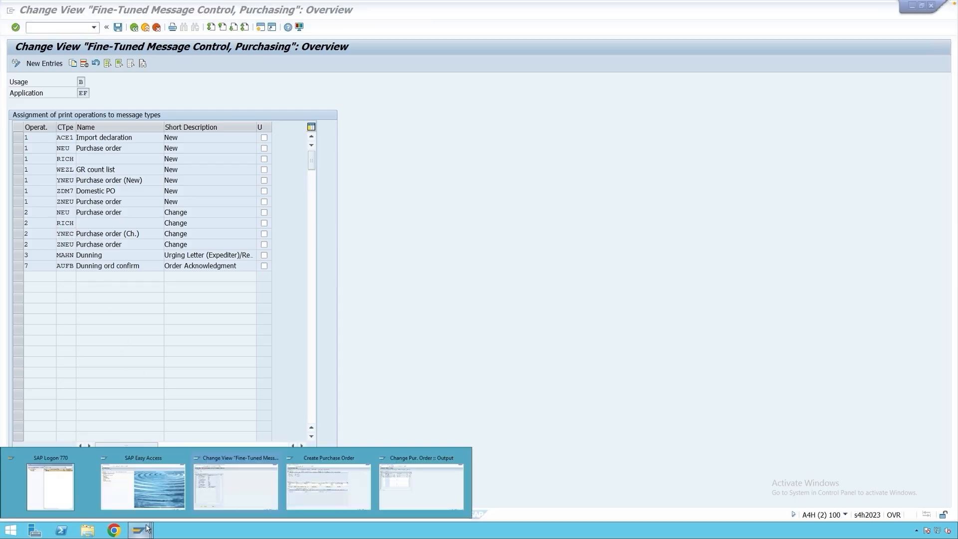
click(415, 492)
click(340, 137)
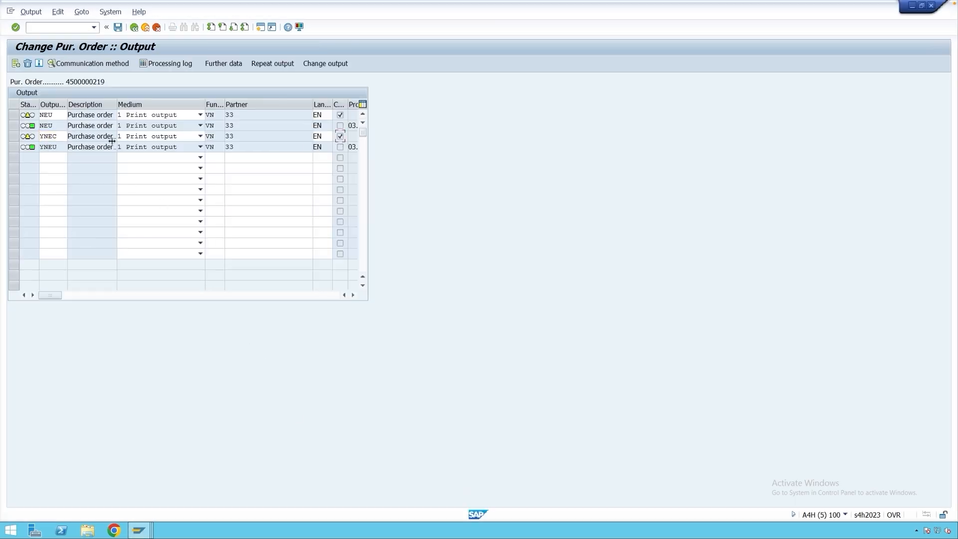
click(64, 135)
double_click(40, 115)
drag(40, 116, 40, 116)
click(118, 29)
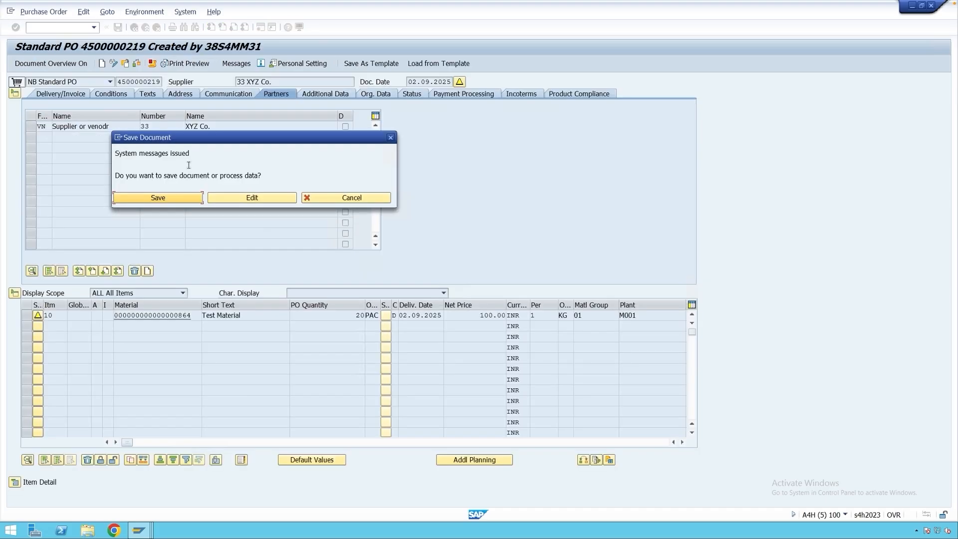
click(163, 200)
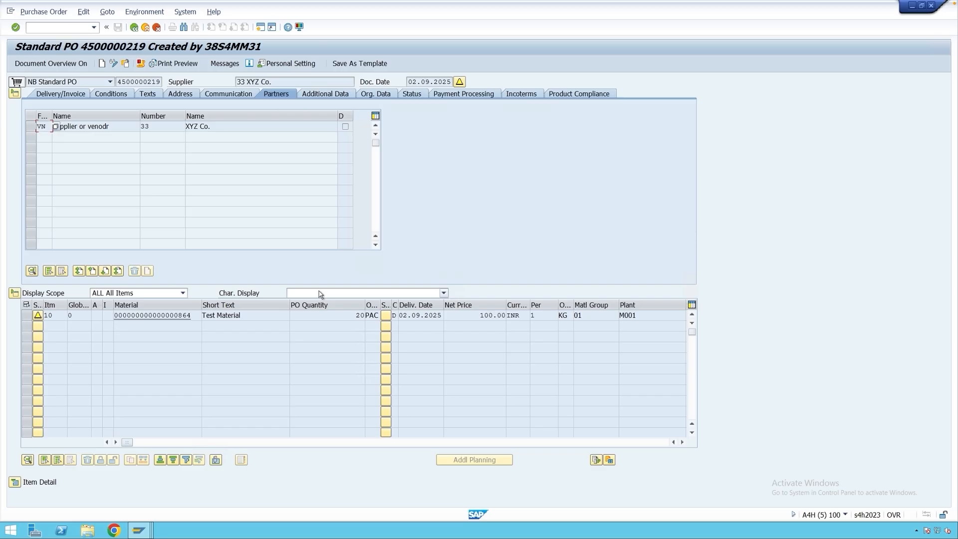
Leave the fine-tuned message control and open transaction NACE in a new session.
click(139, 530)
click(259, 492)
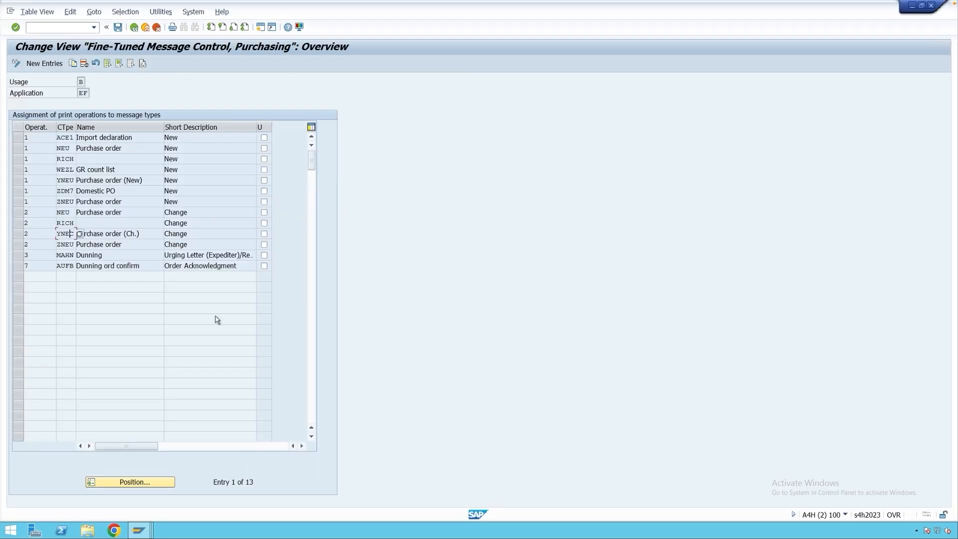
click(133, 27)
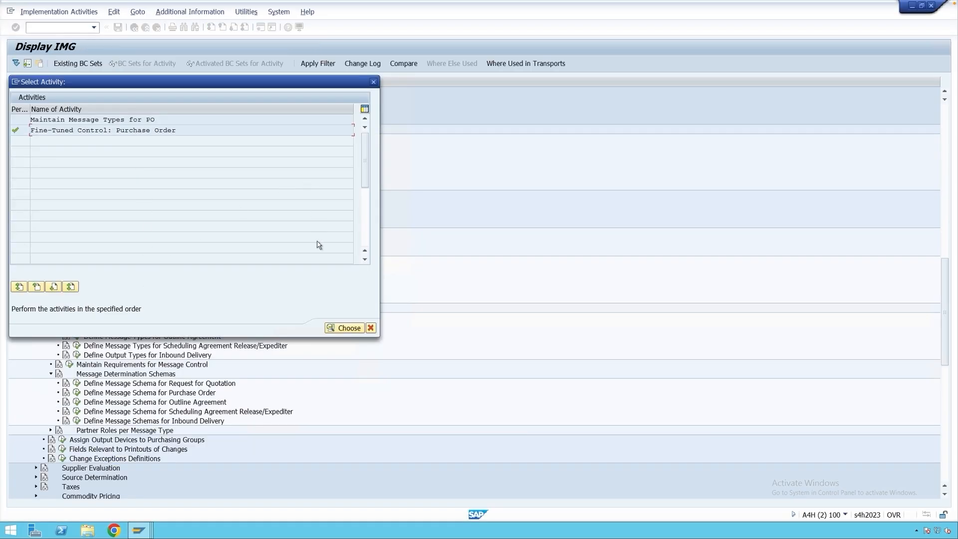
click(370, 328)
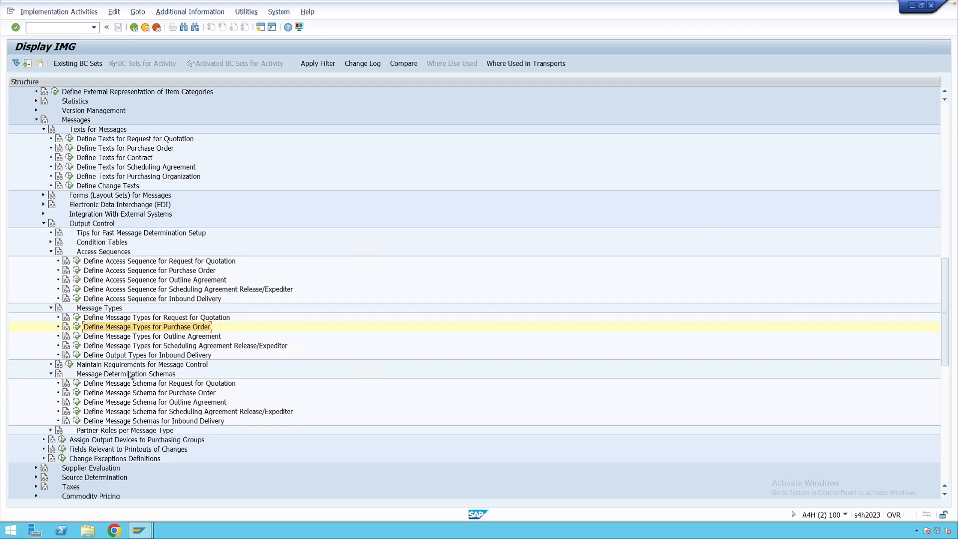
click(260, 27)
text(n)
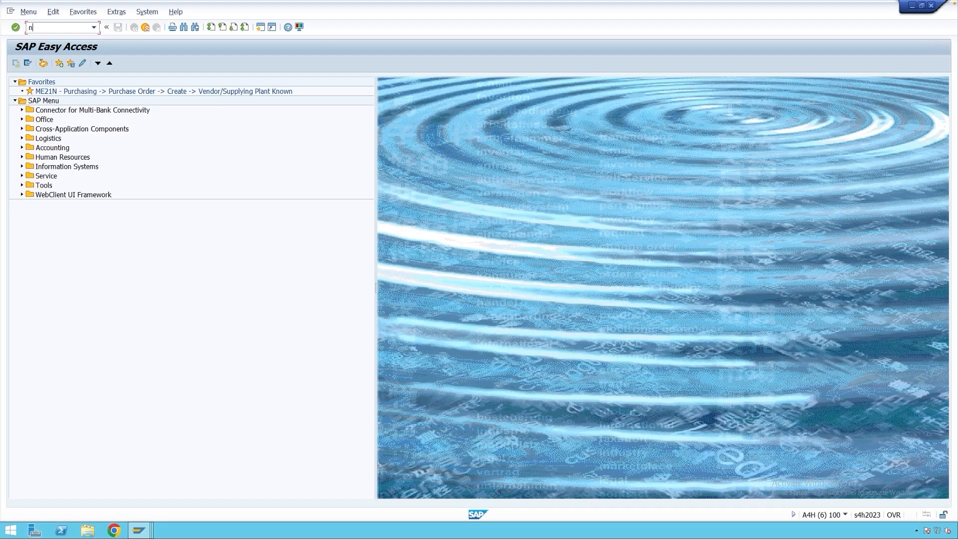
text(ace)
key(Return)
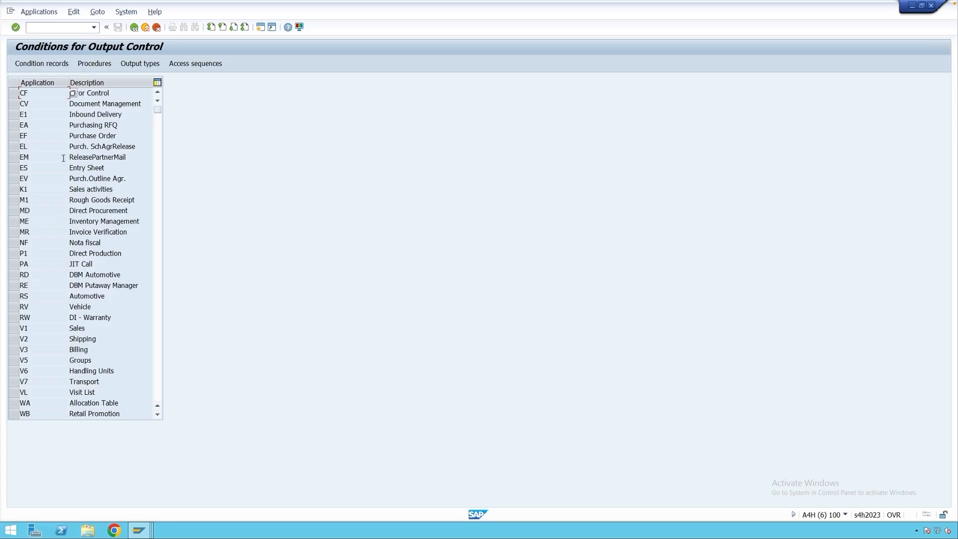
Select application EF (Purchase Order) and view its output types.
drag(127, 138, 62, 136)
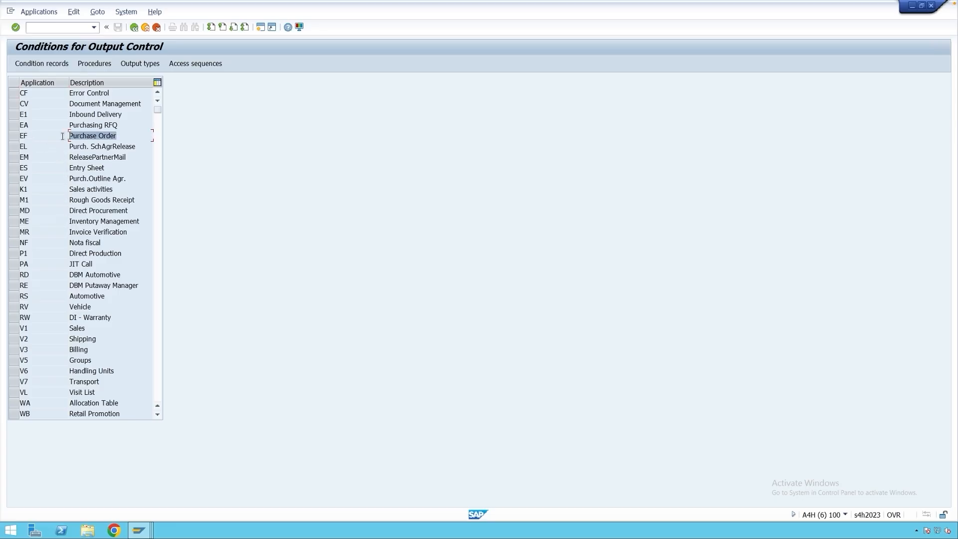
click(38, 138)
click(14, 135)
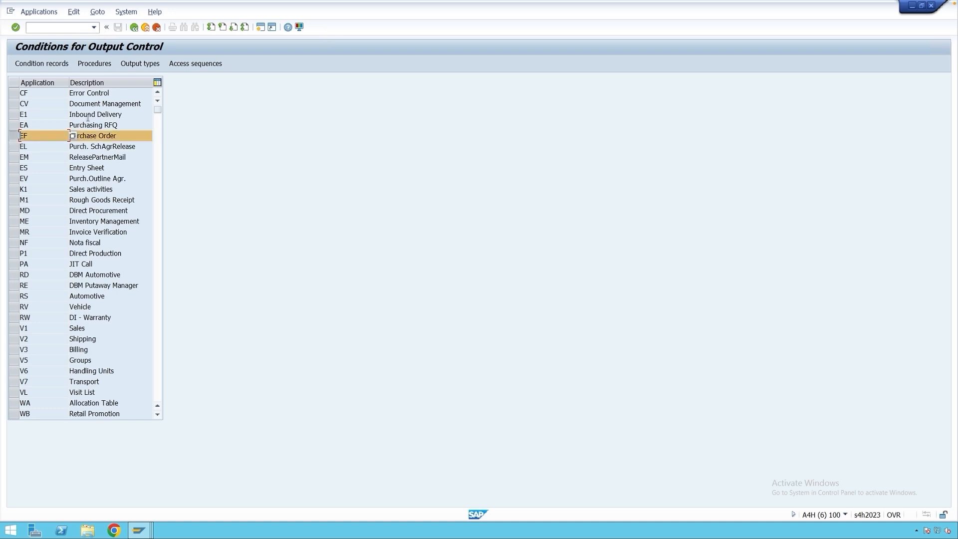
click(146, 64)
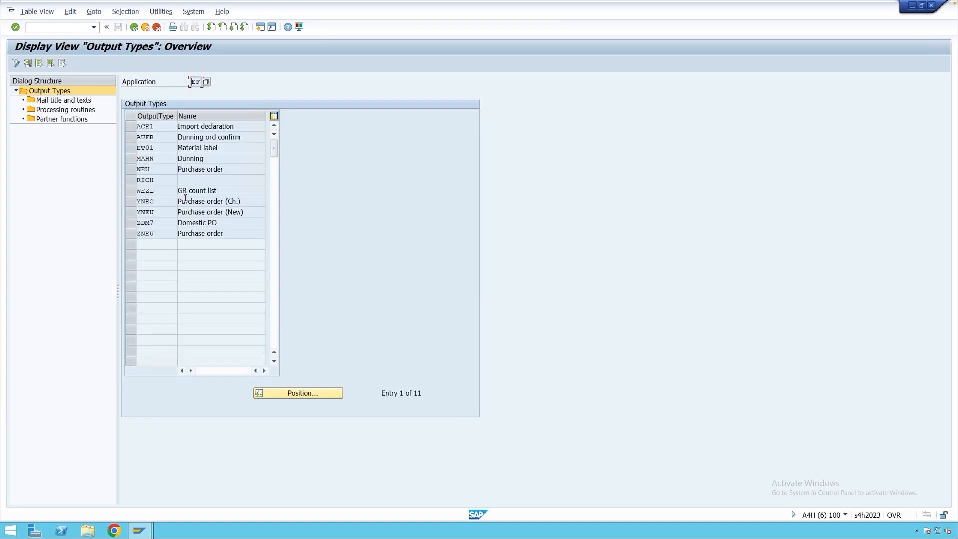
click(134, 27)
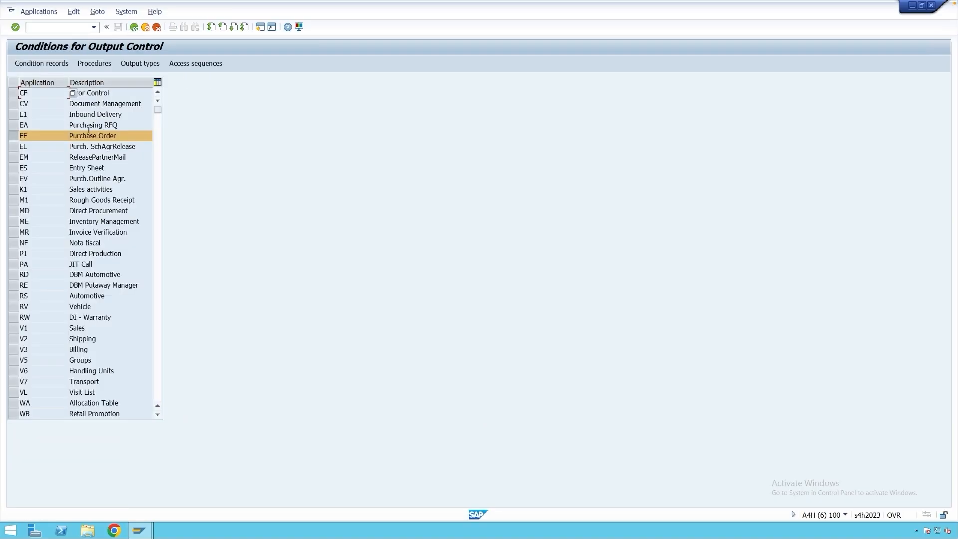
View the access sequences and the procedures defined for application EF.
click(195, 65)
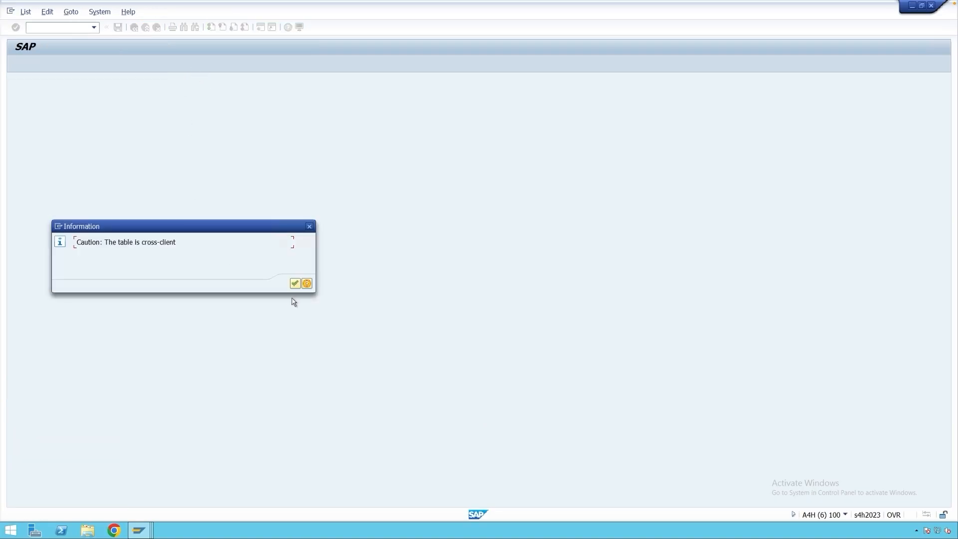
click(294, 283)
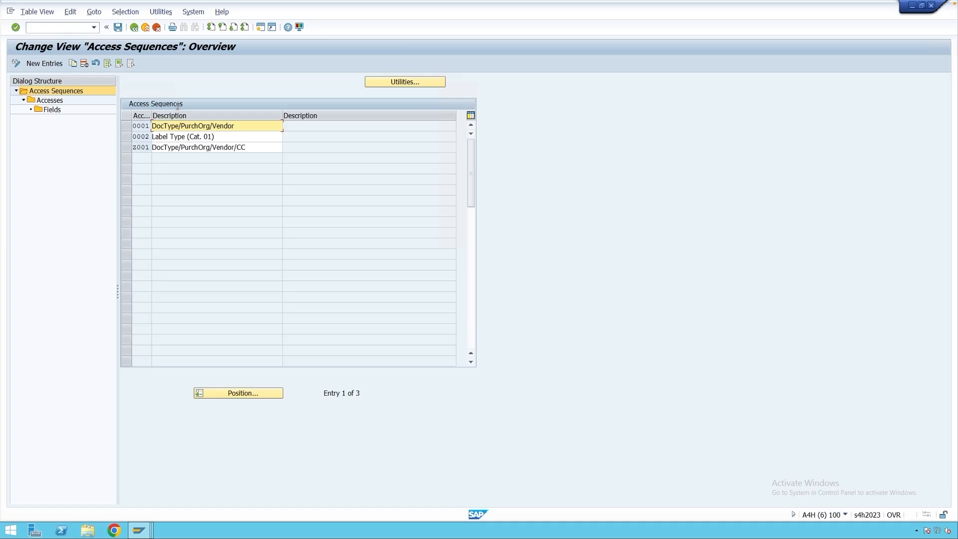
click(136, 28)
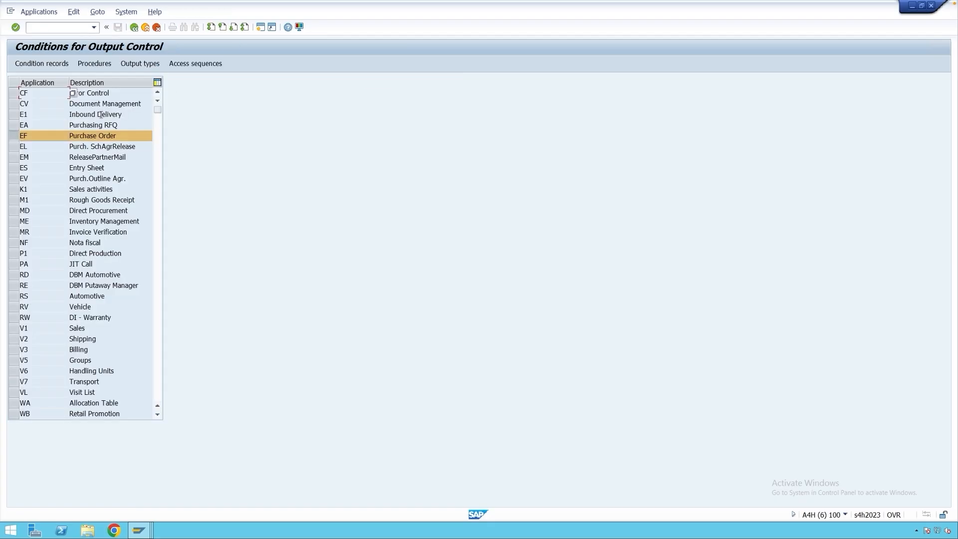
click(104, 65)
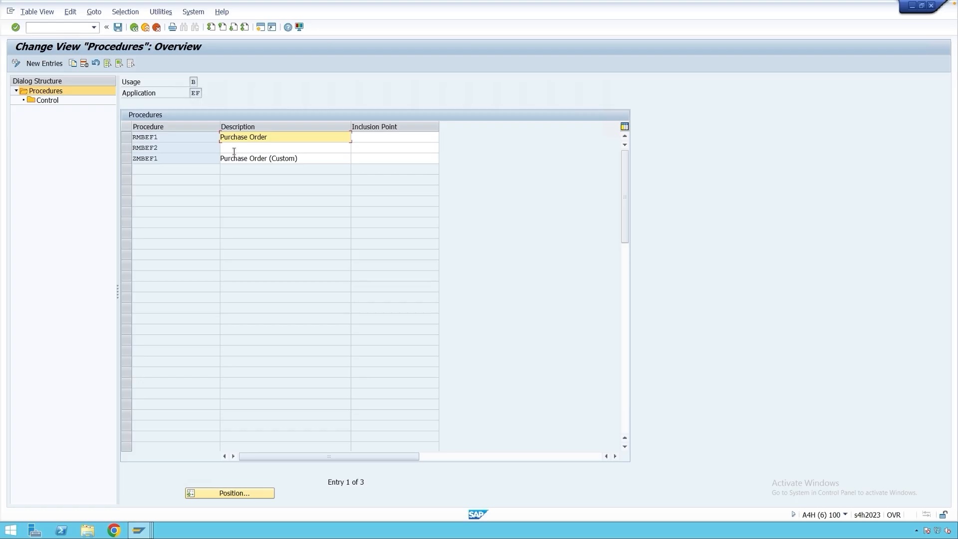
click(134, 27)
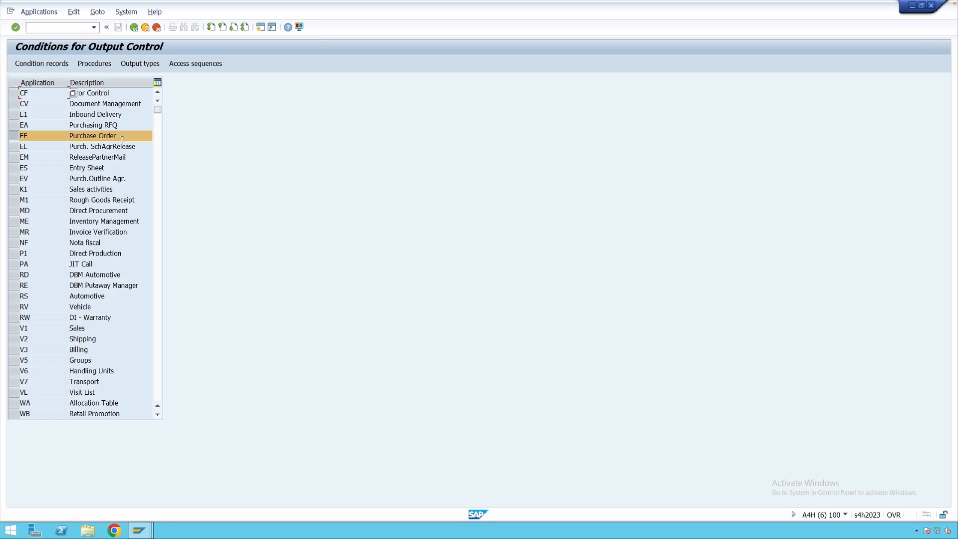
View the YNEC condition records with key combination CoCode for company code M001 and return to the application list.
click(44, 65)
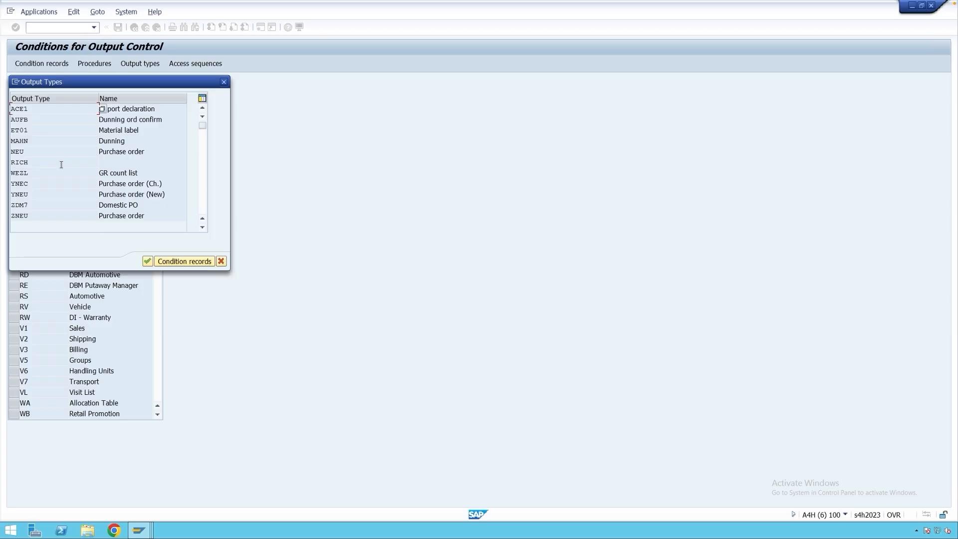
click(32, 183)
click(181, 262)
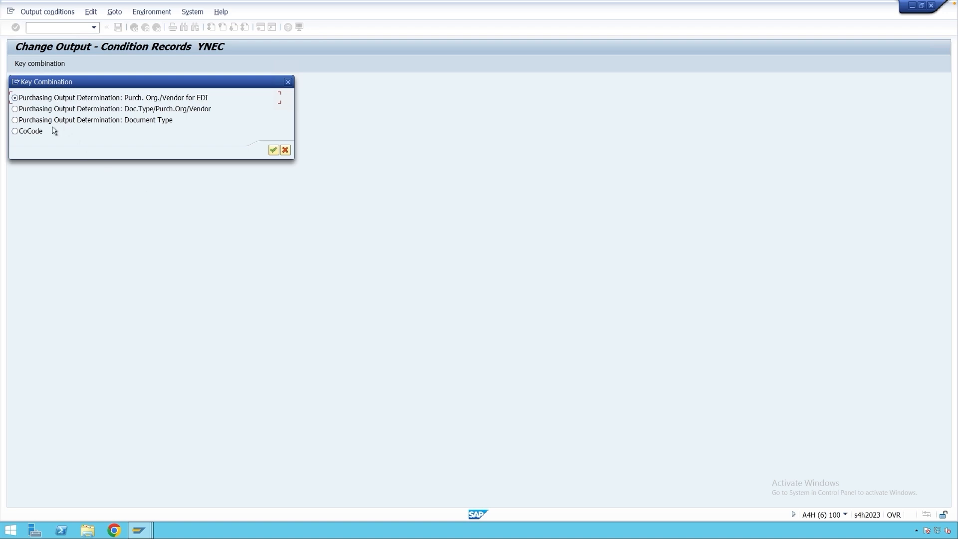
click(33, 131)
click(275, 151)
click(17, 66)
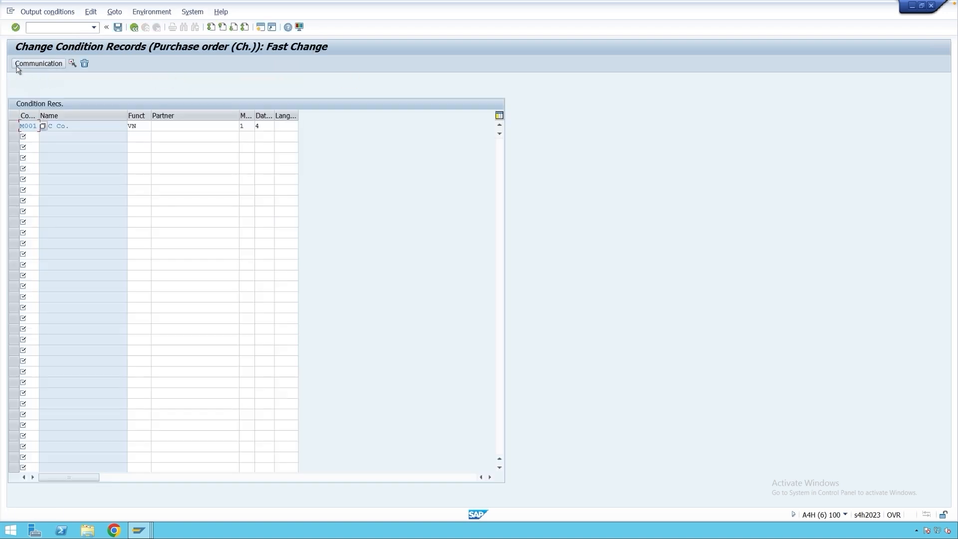
click(134, 28)
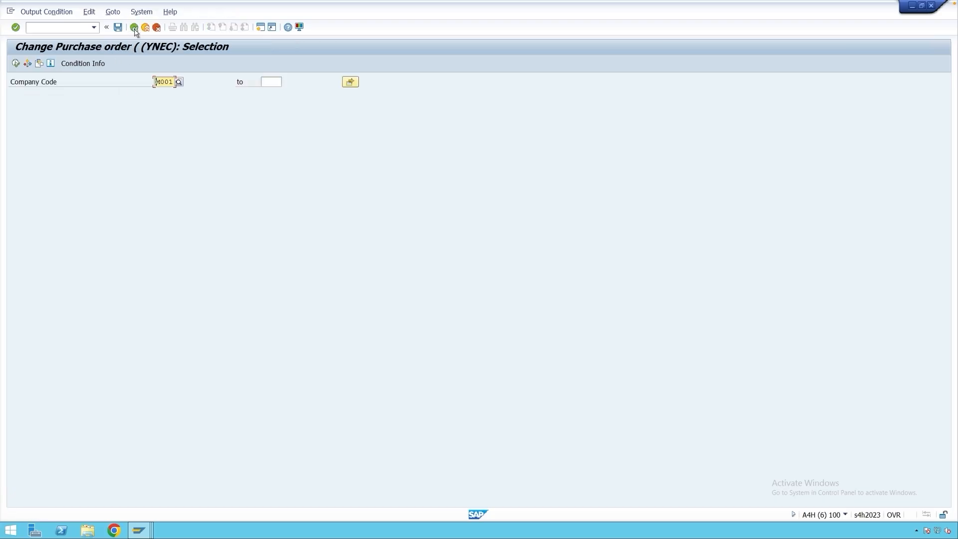
click(134, 29)
click(134, 28)
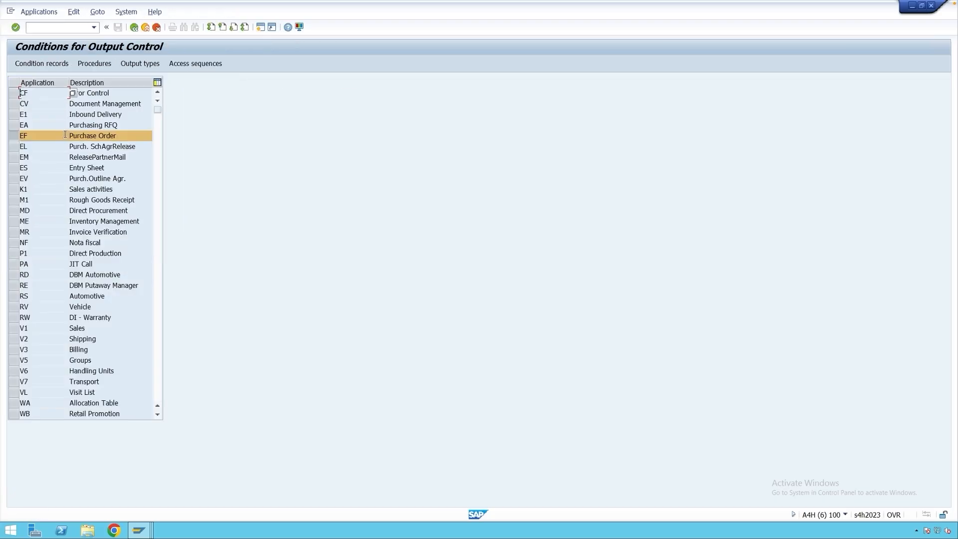
click(74, 13)
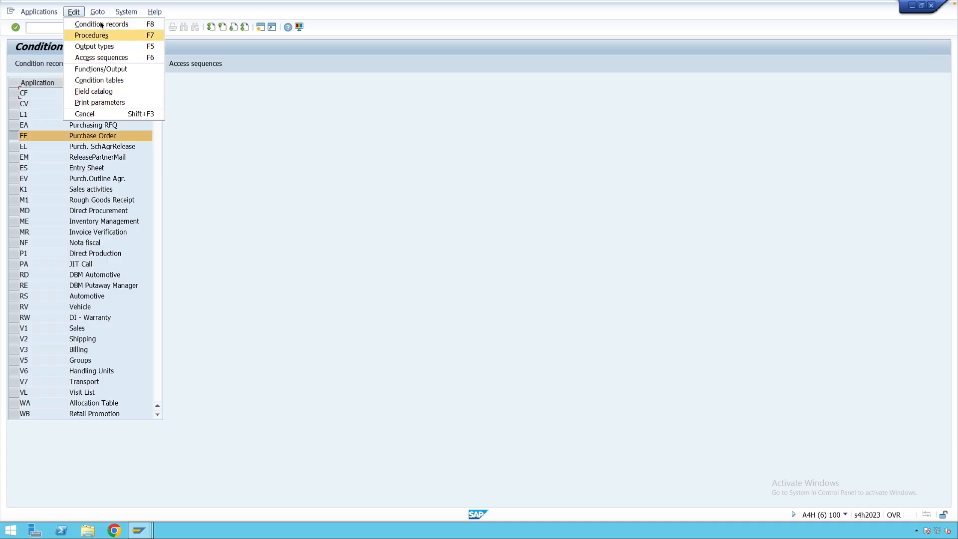
mouse_move(99, 13)
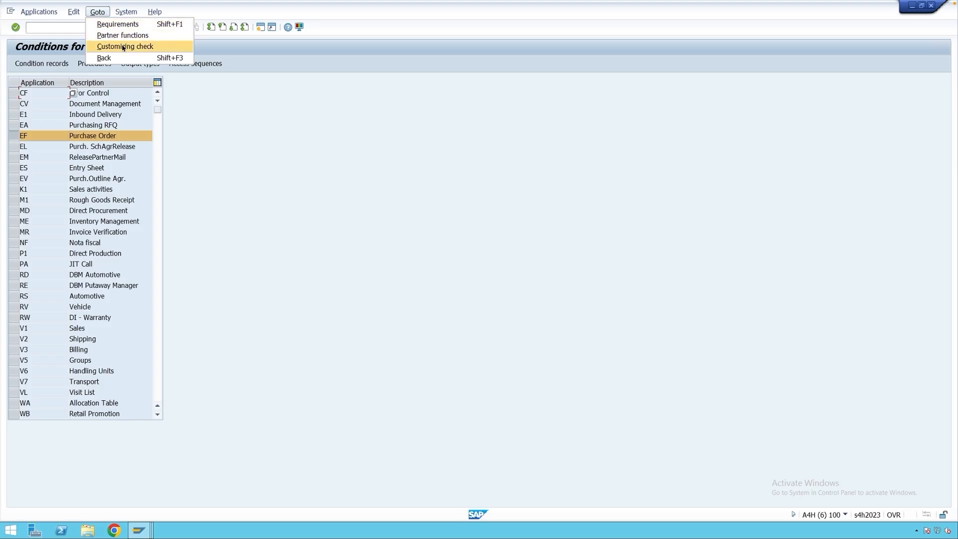
click(196, 126)
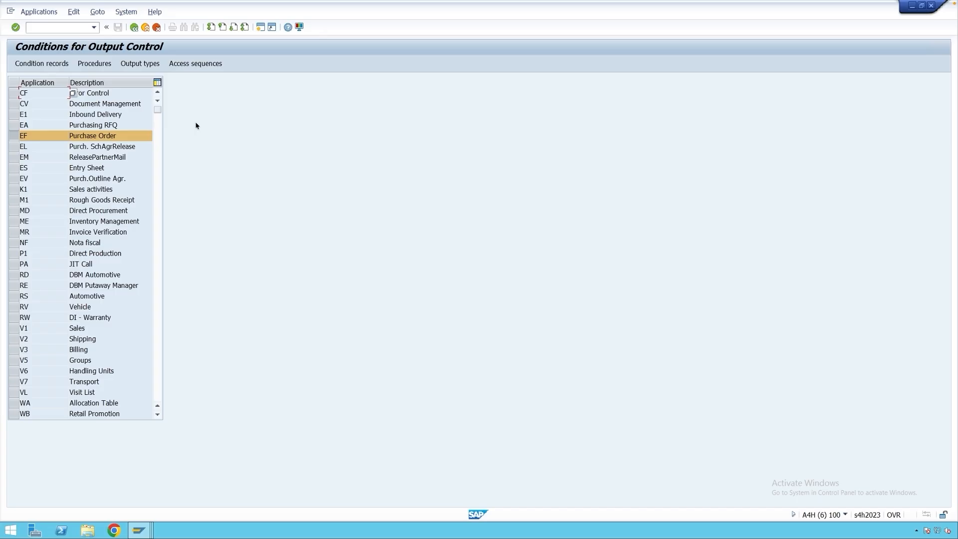